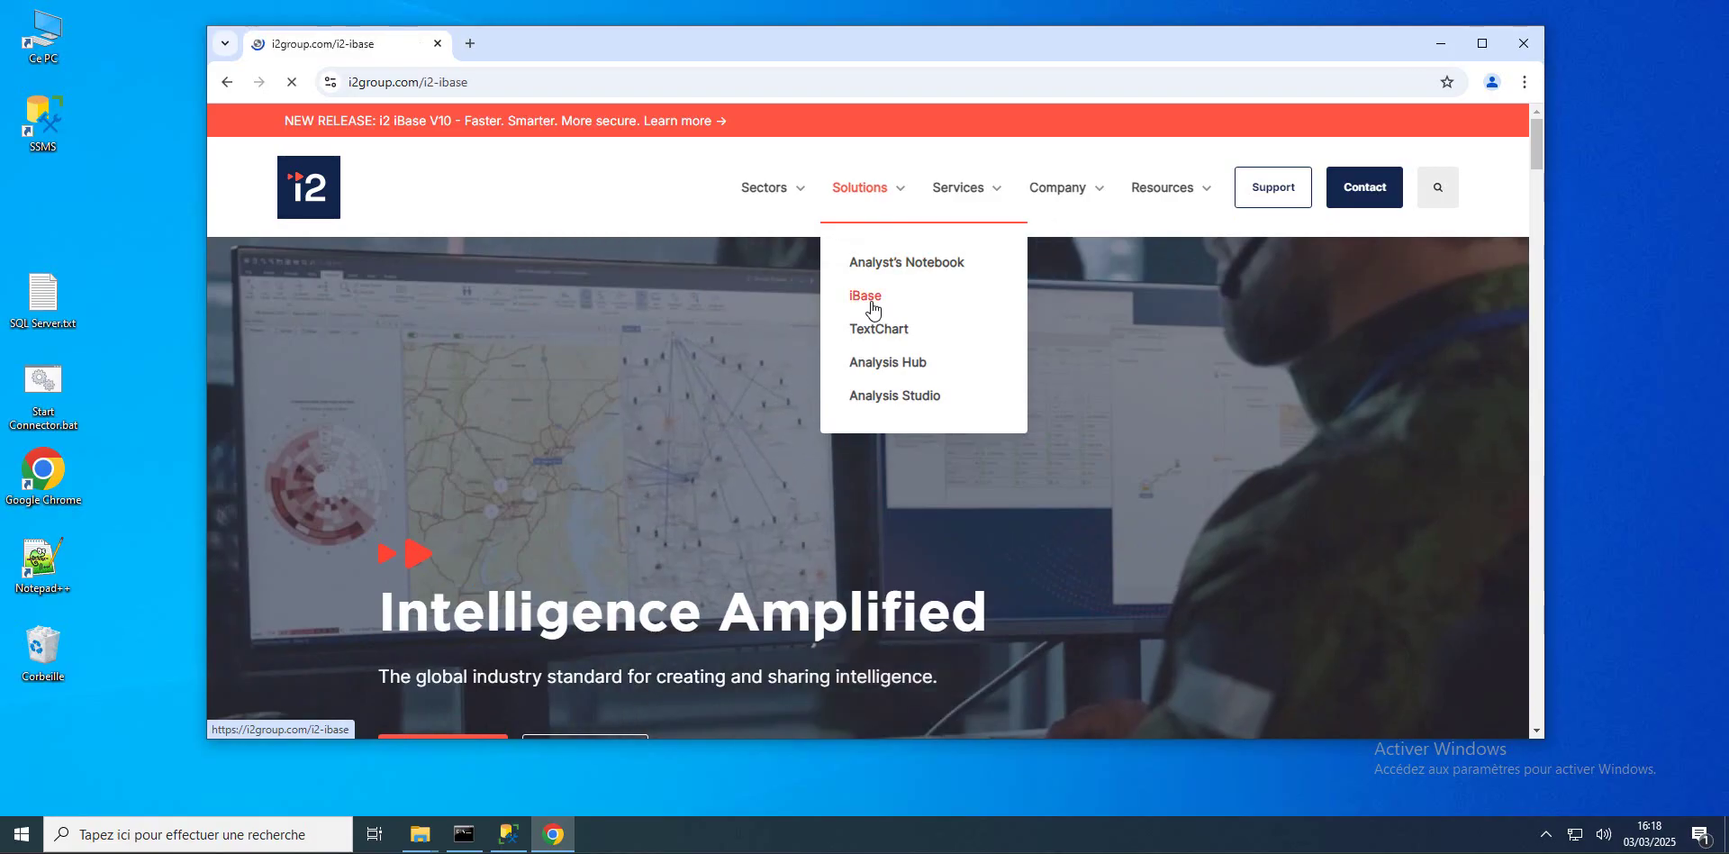
Step: Open the latest iBase support page and compare the 9.2.1, 9.1.2 and 10.0.0 release details
left_click(1479, 44)
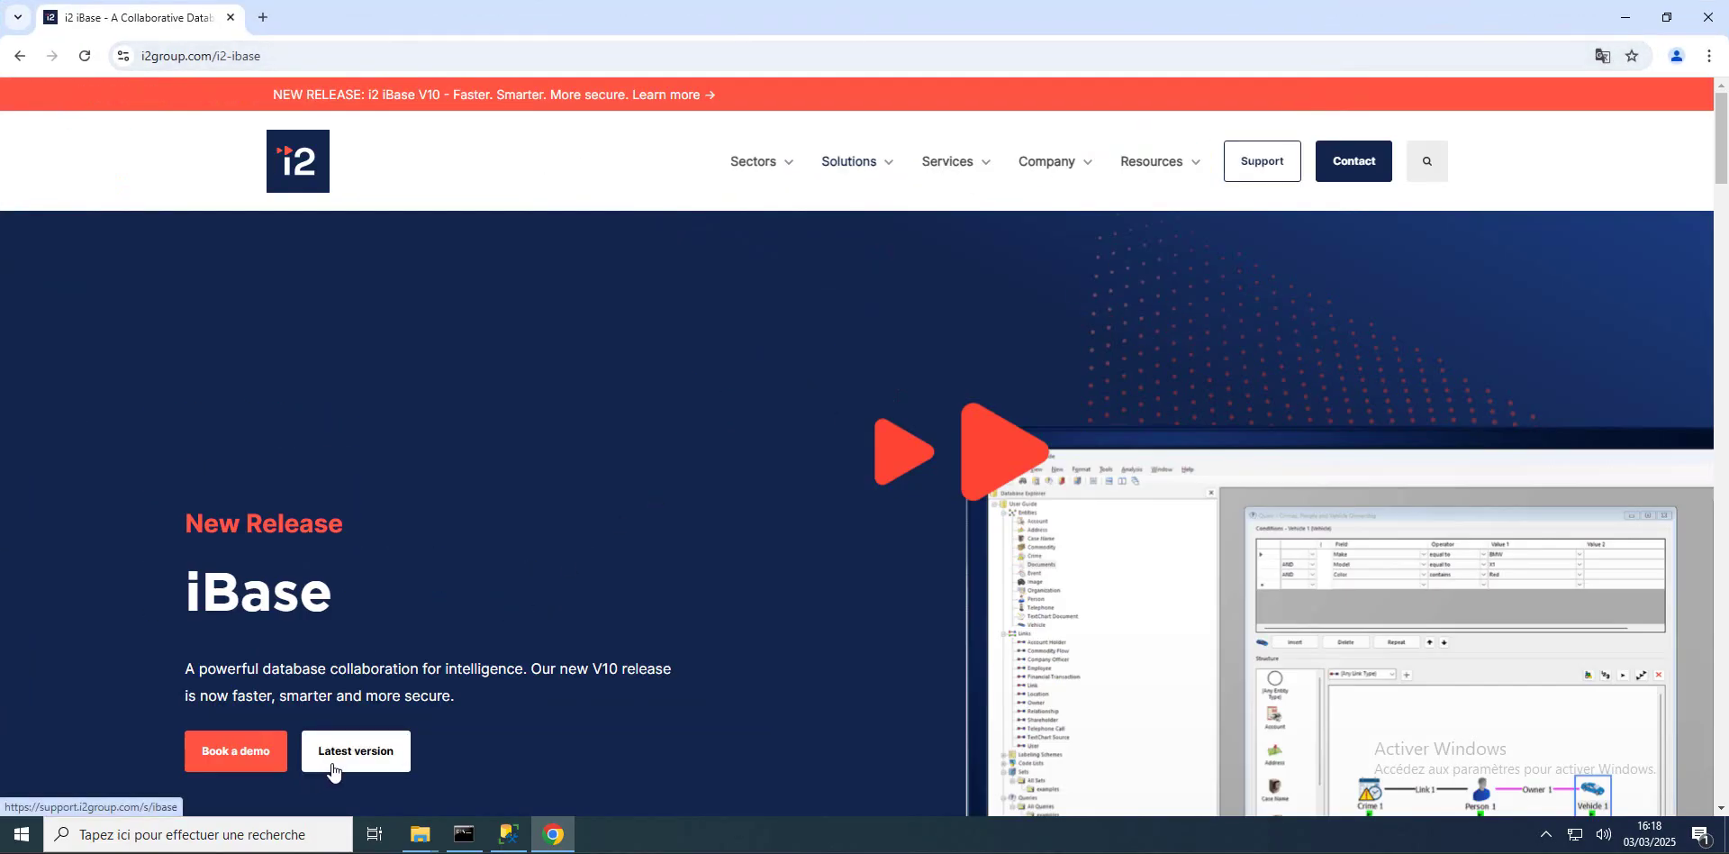
left_click(355, 755)
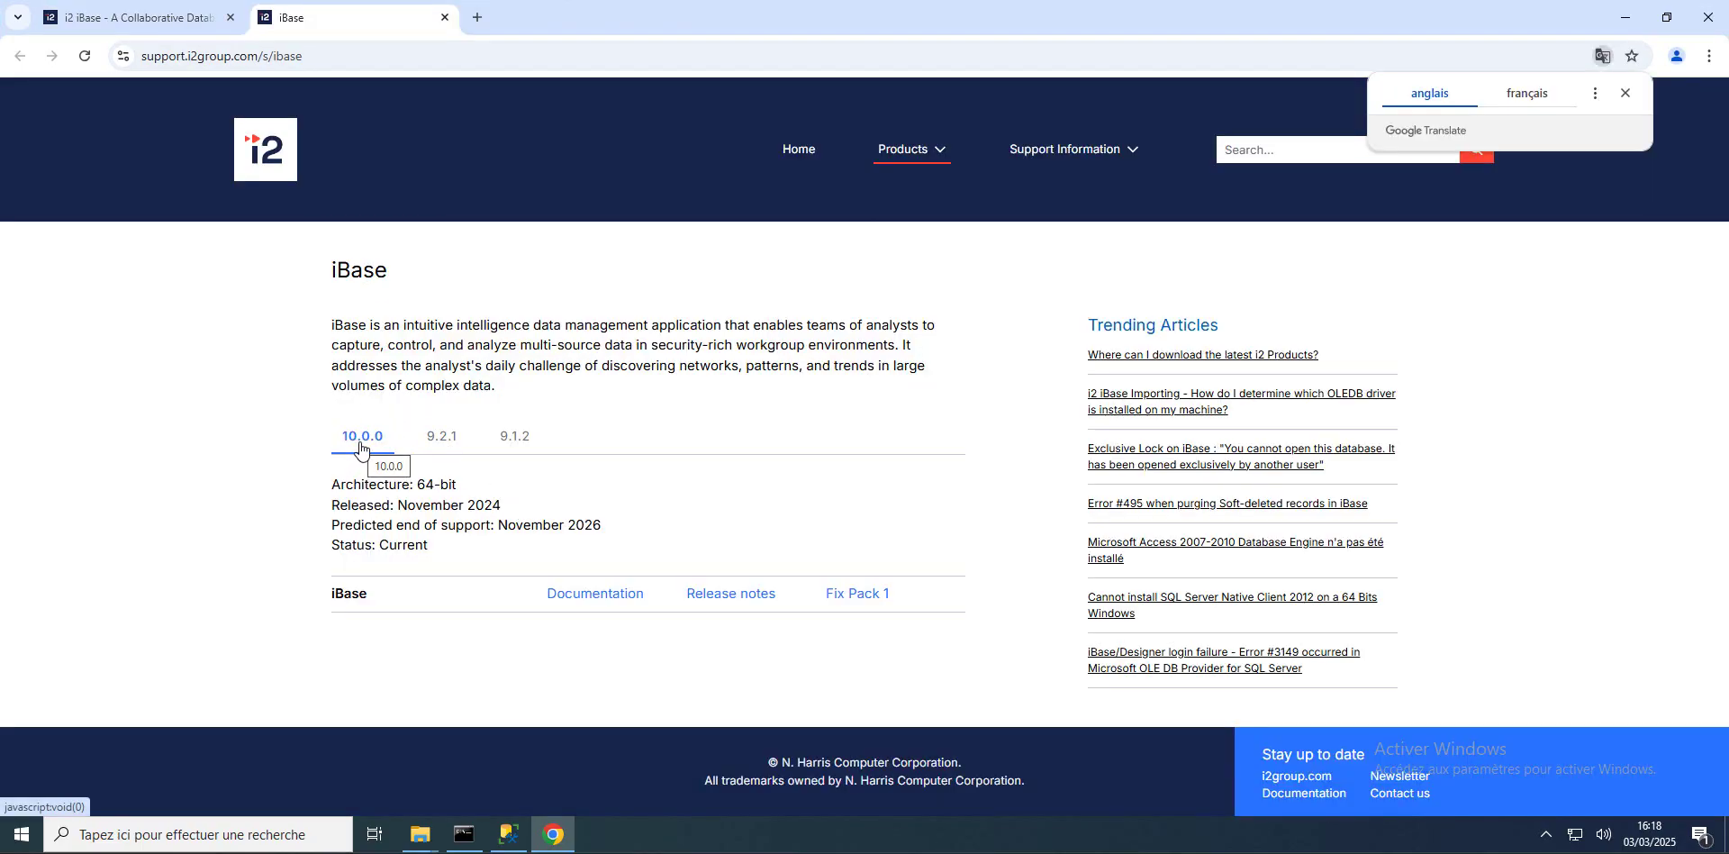
left_click(439, 441)
left_click(514, 436)
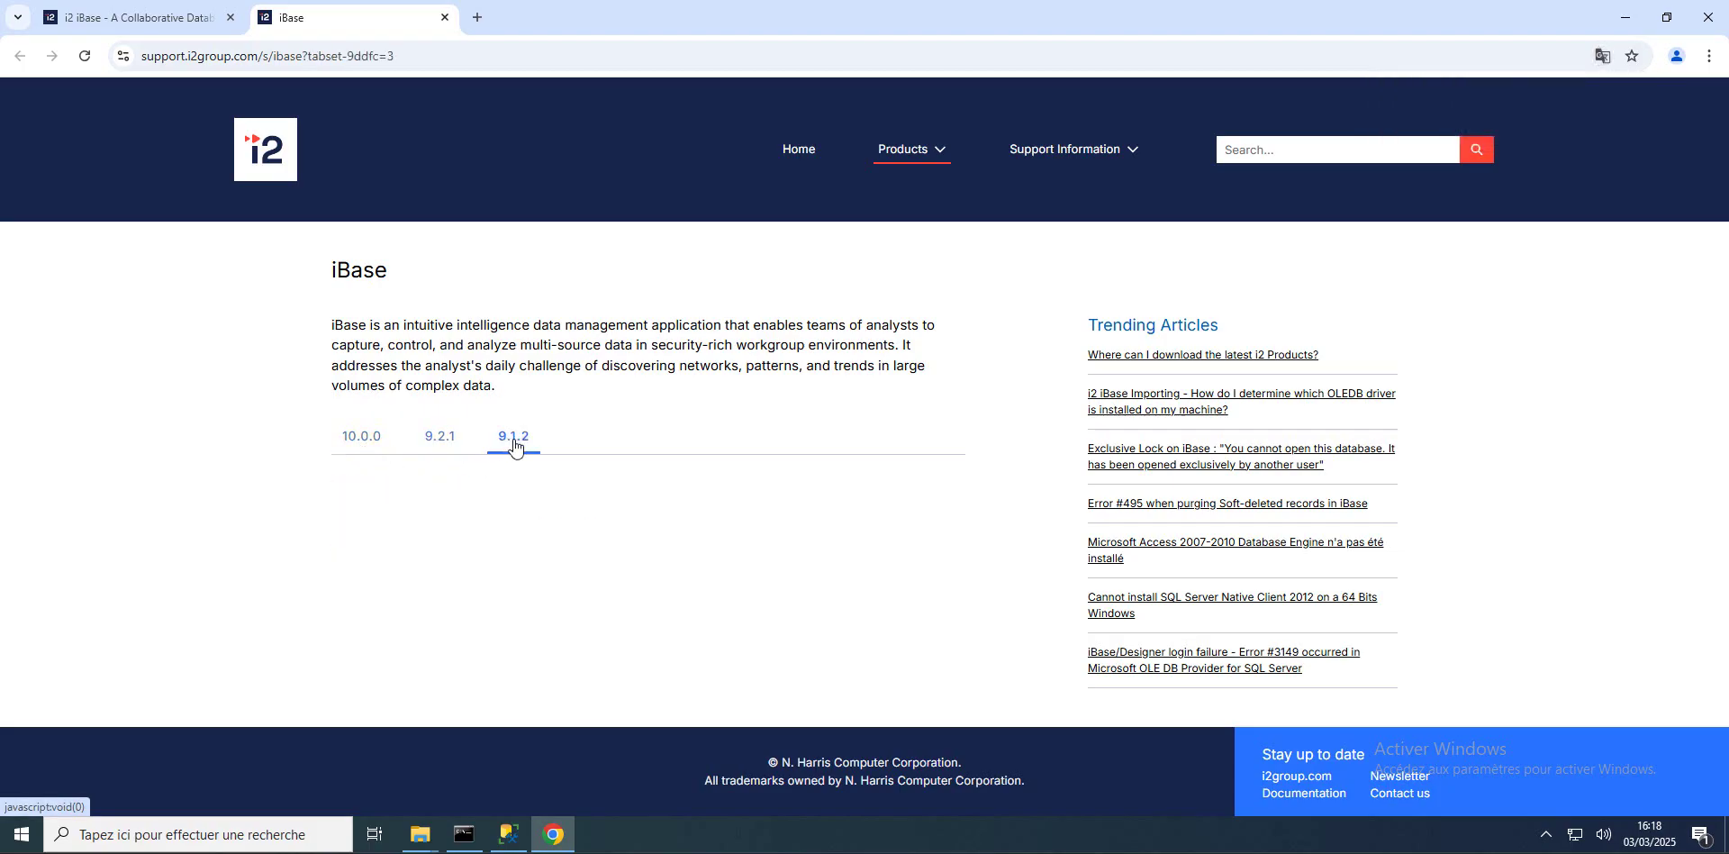
left_click(365, 444)
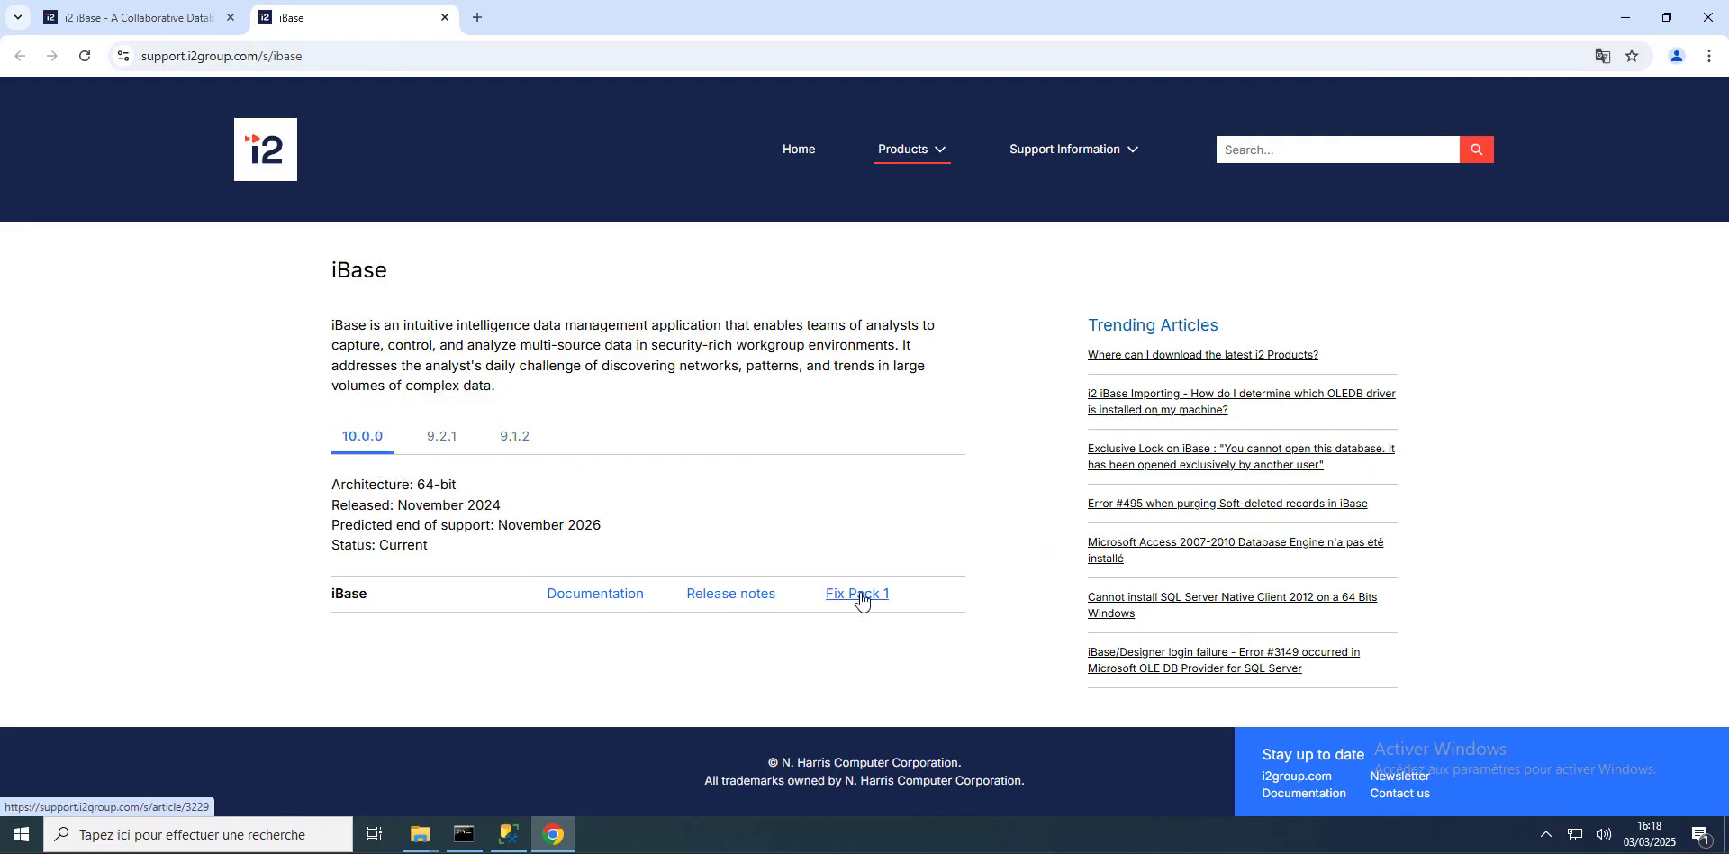
Step: Open the iBase 10.0.0 release notes and read through the compatibility and prerequisites sections
left_click(728, 595)
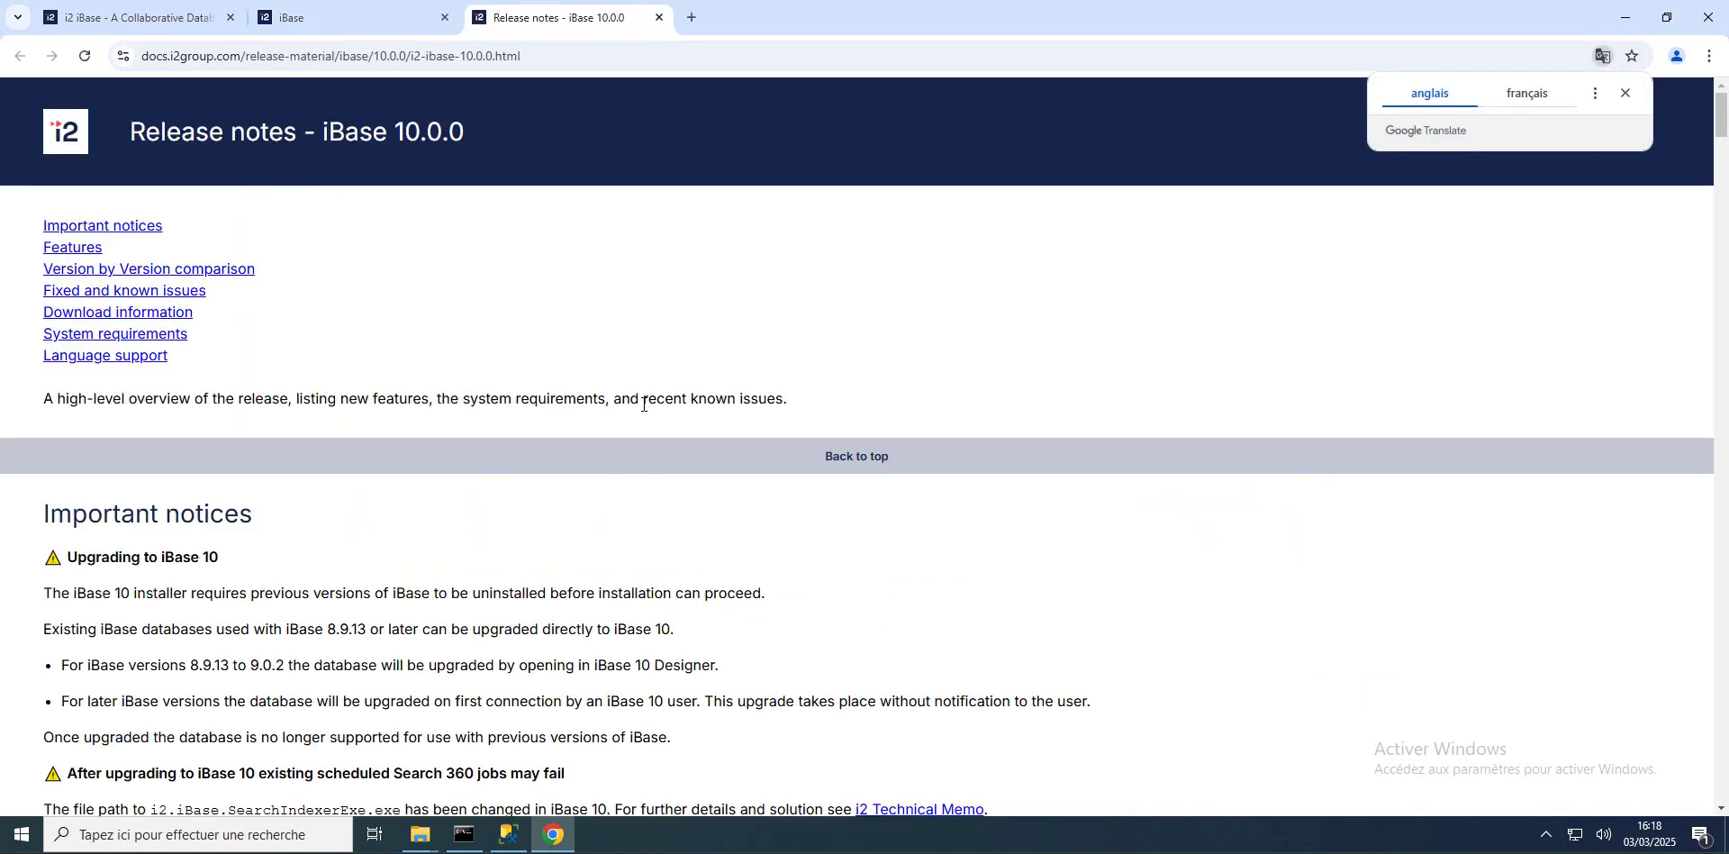
scroll(581, 371, "down", 3)
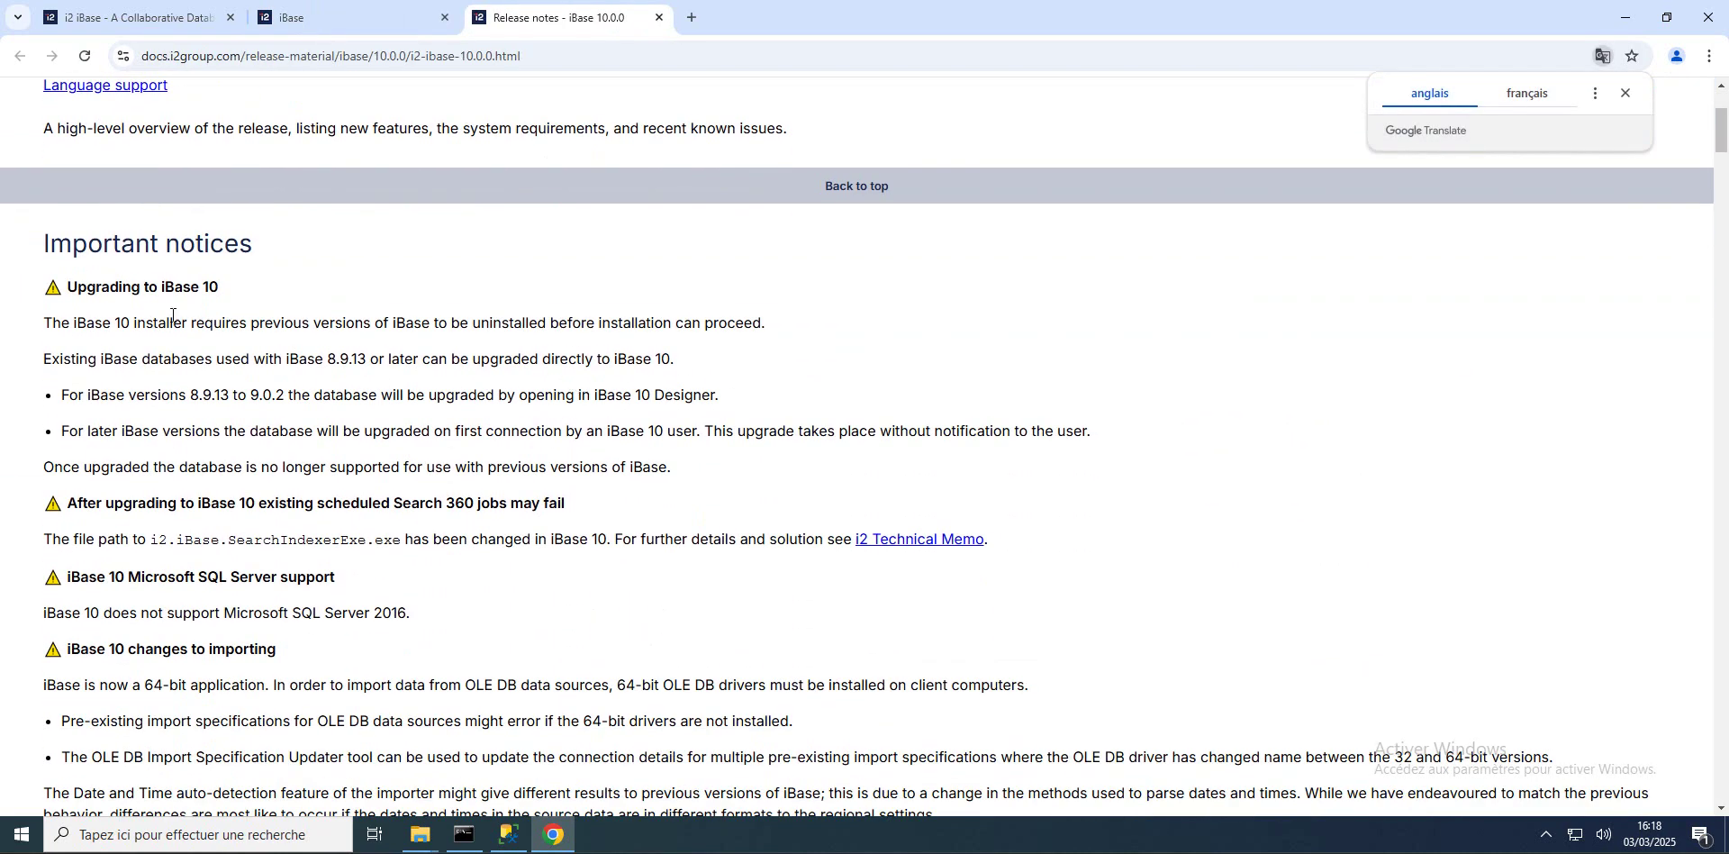
scroll(180, 315, "down", 10)
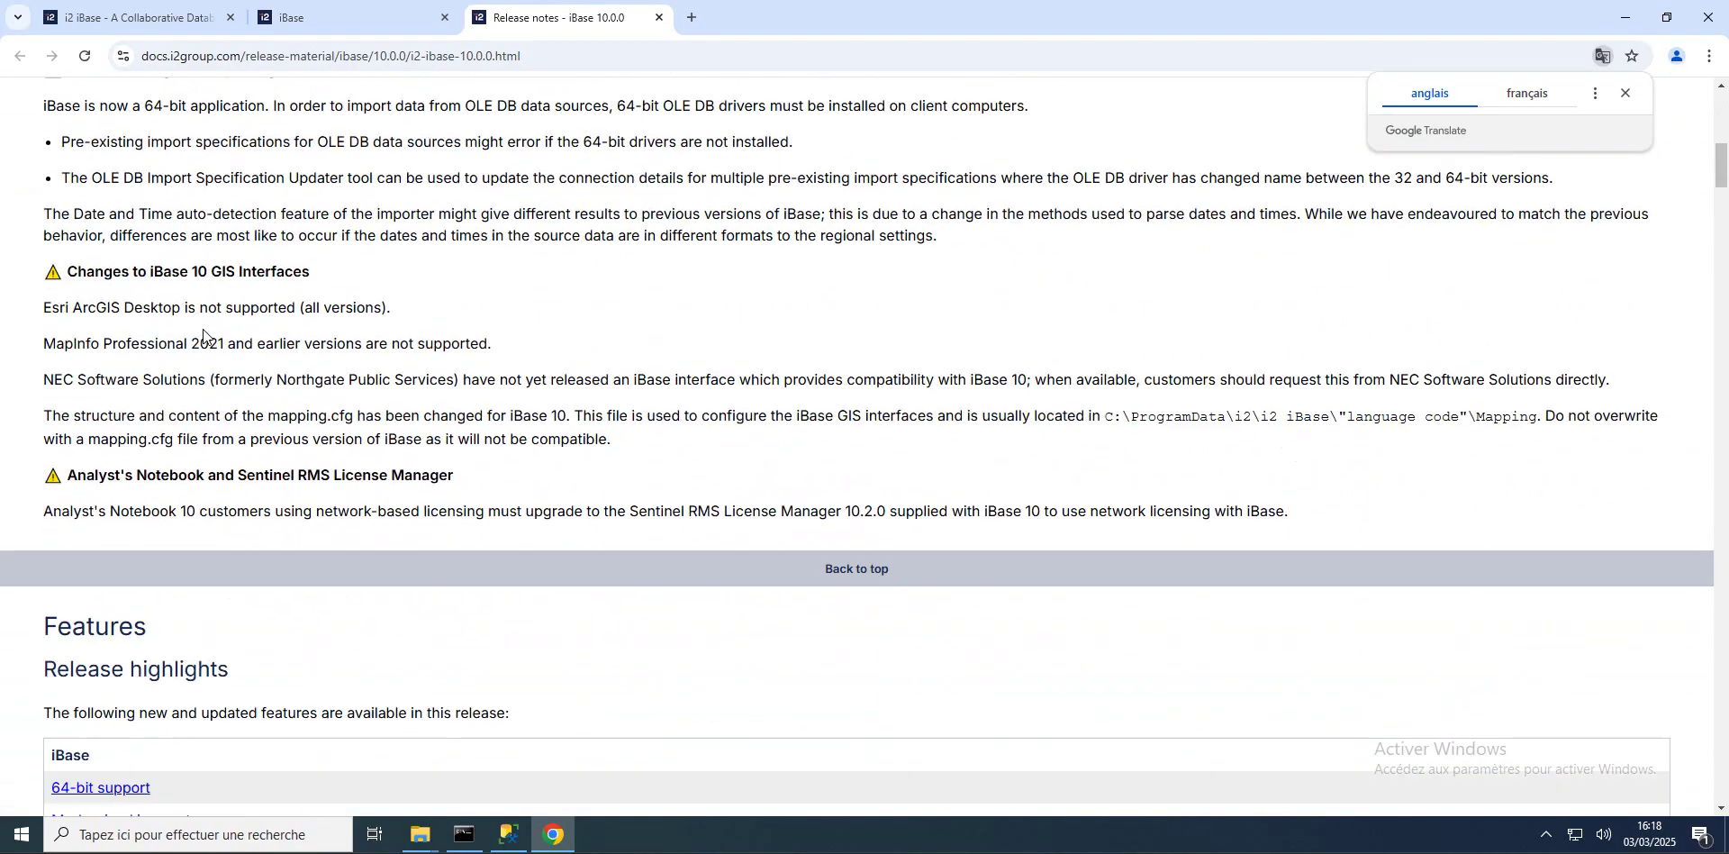
scroll(203, 330, "down", 9)
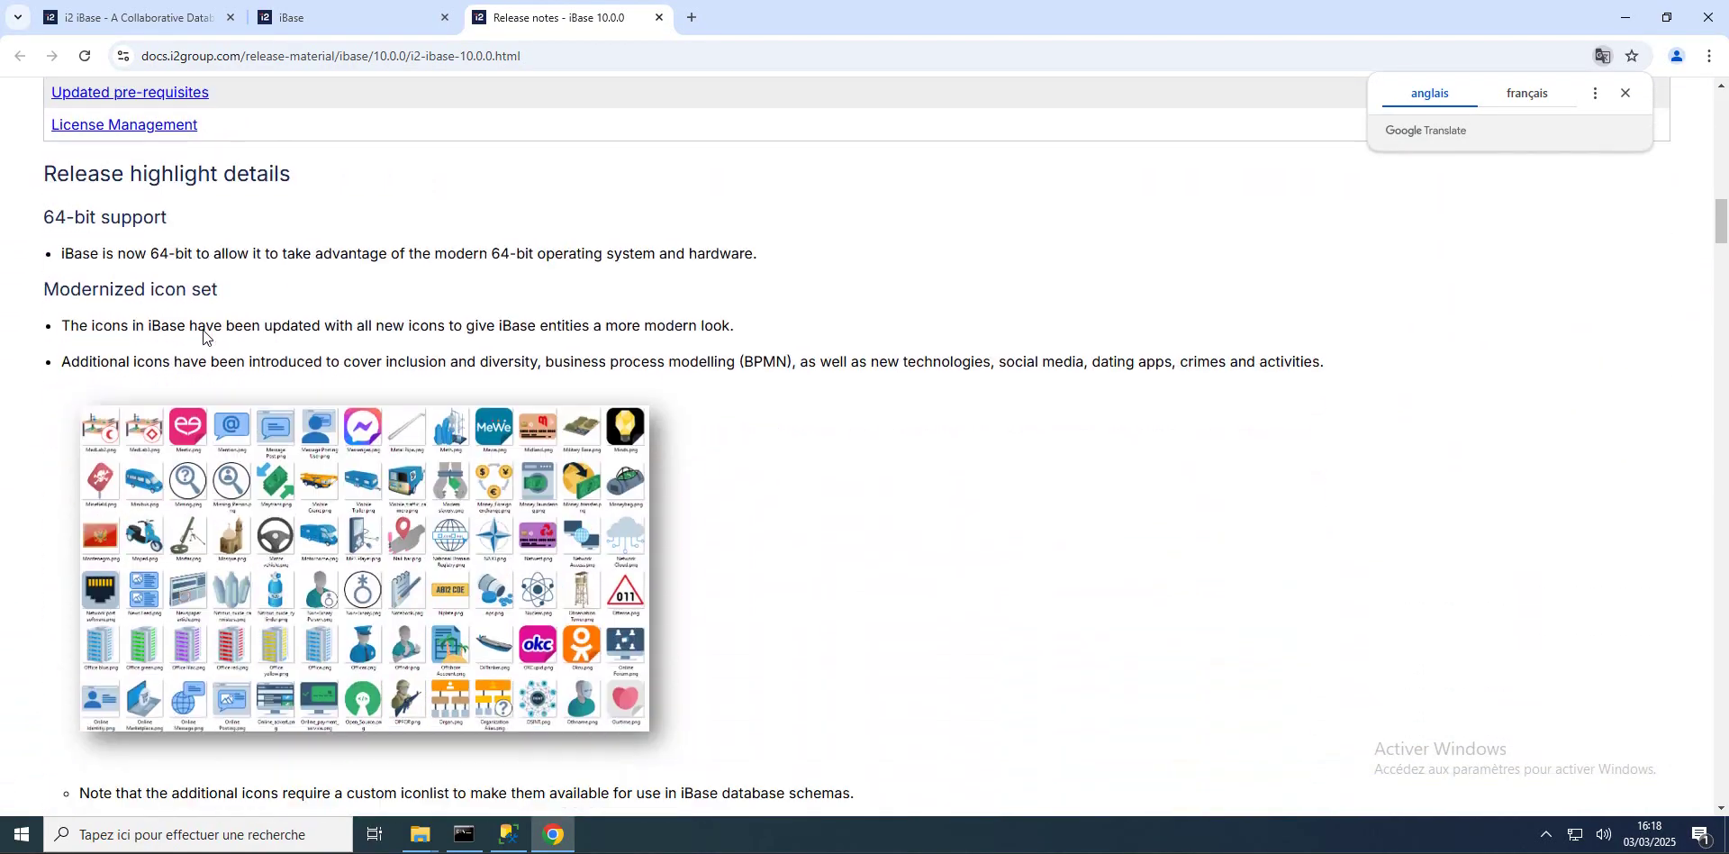
scroll(378, 380, "down", 20)
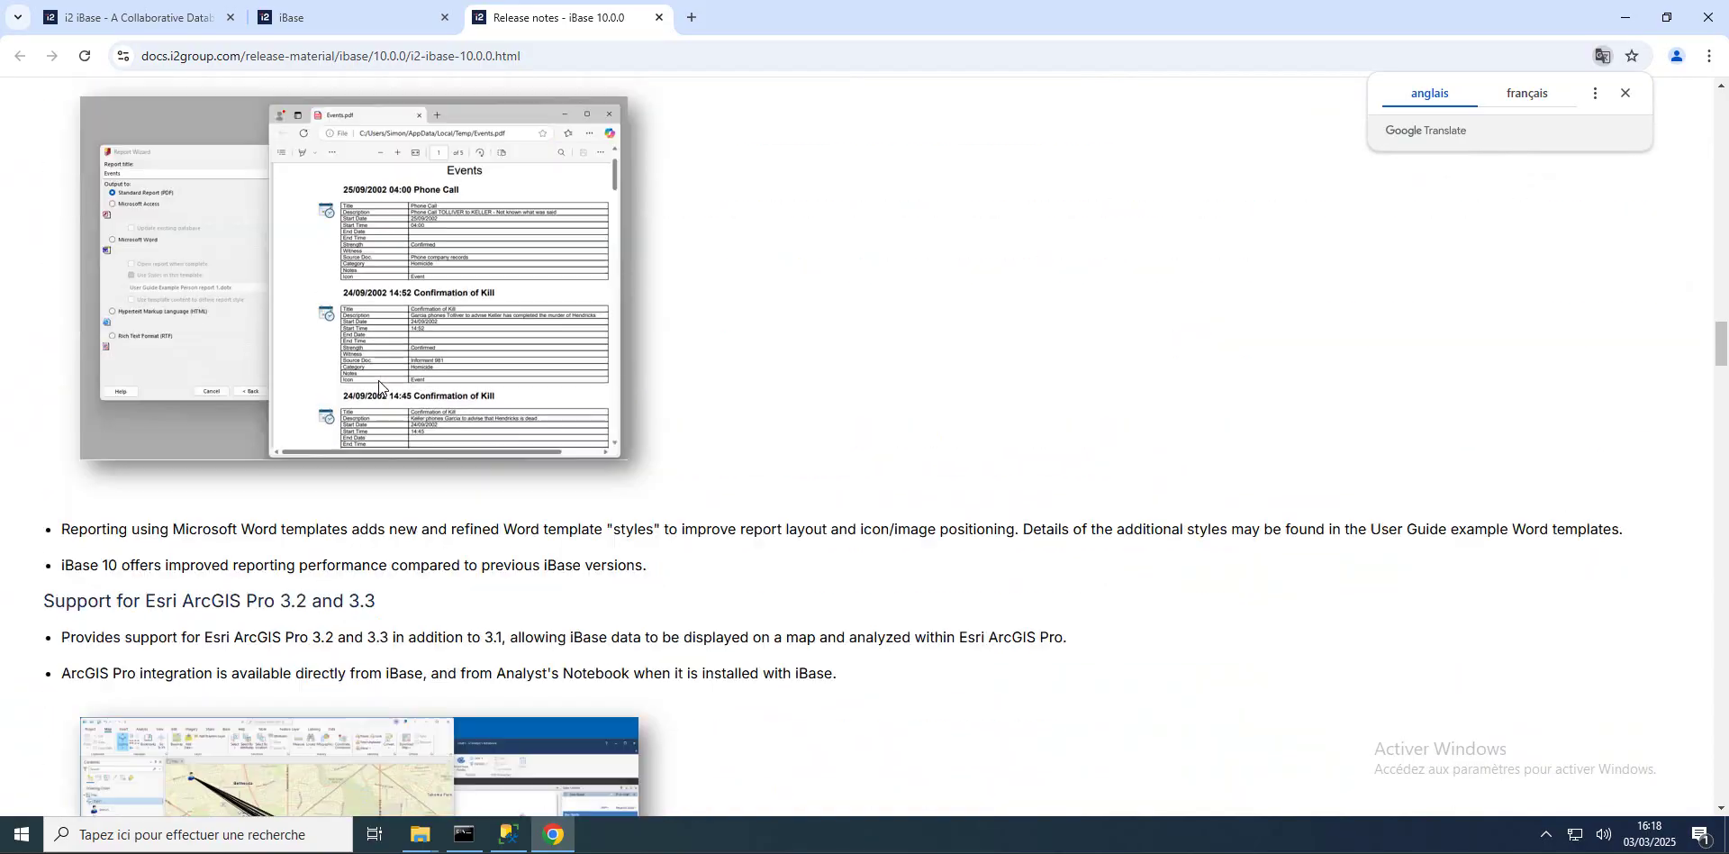
scroll(378, 380, "down", 11)
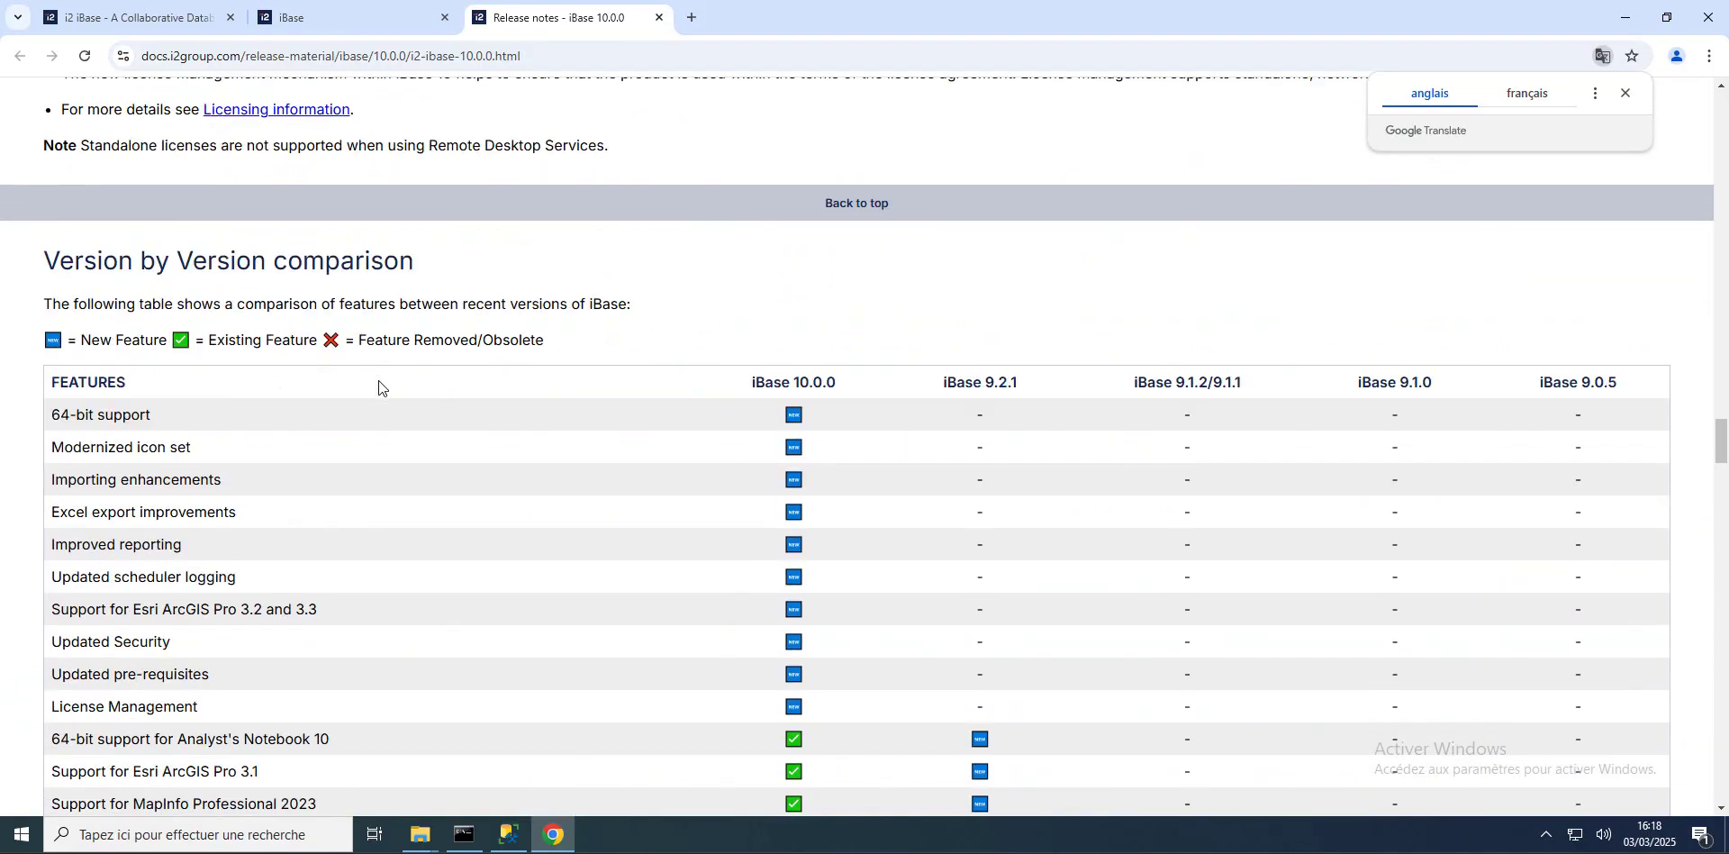
scroll(378, 380, "down", 1)
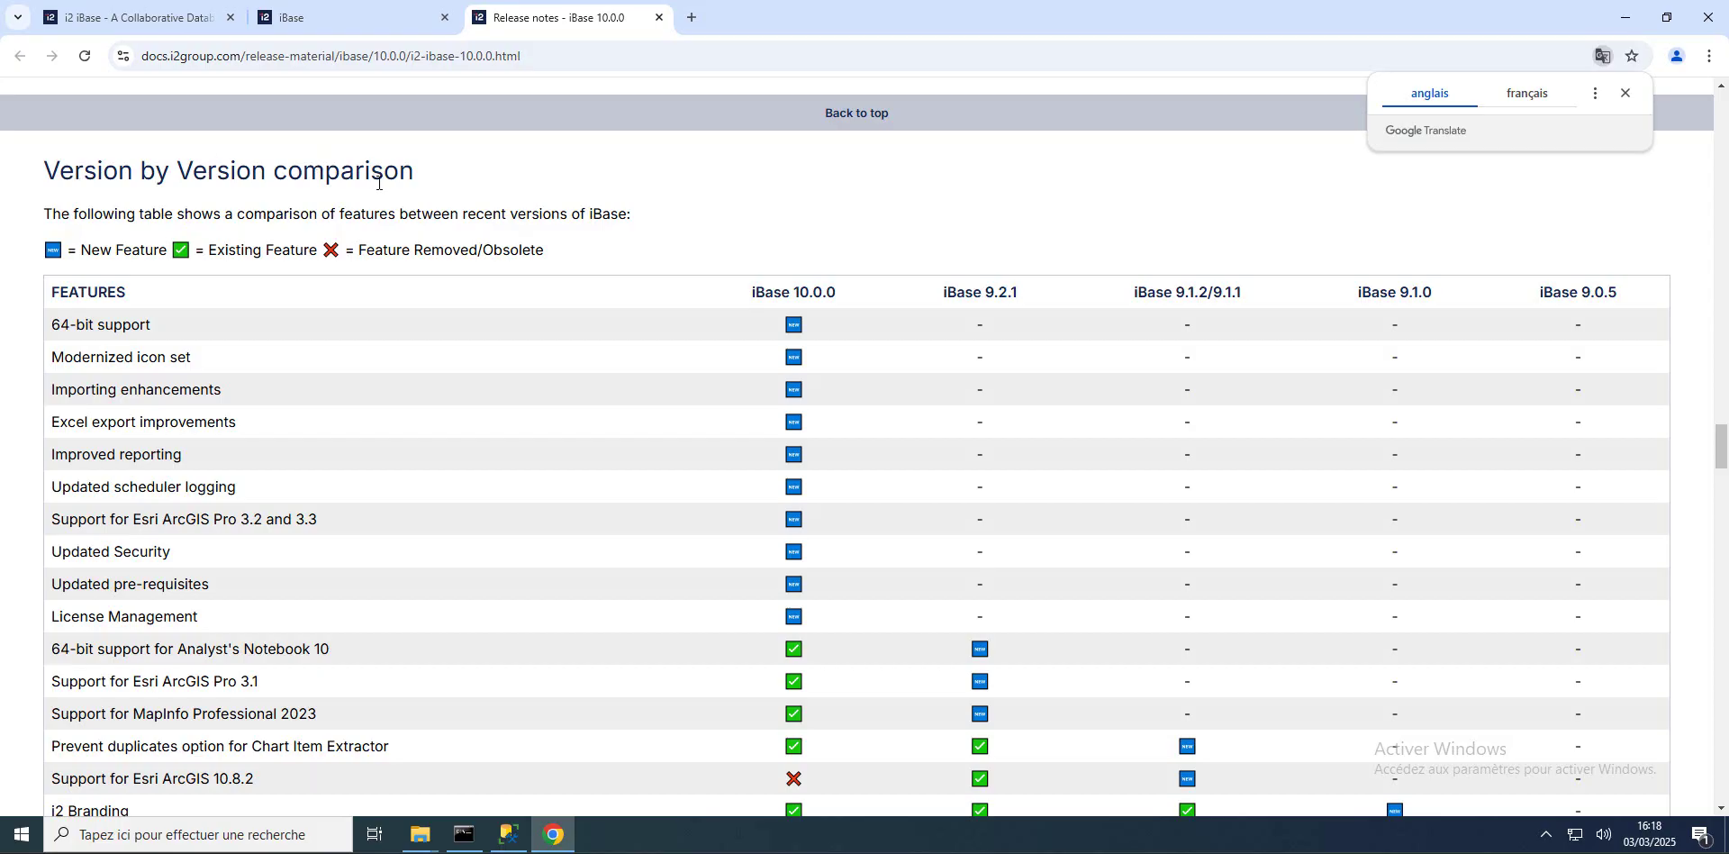
scroll(470, 353, "down", 8)
scroll(304, 223, "up", 6)
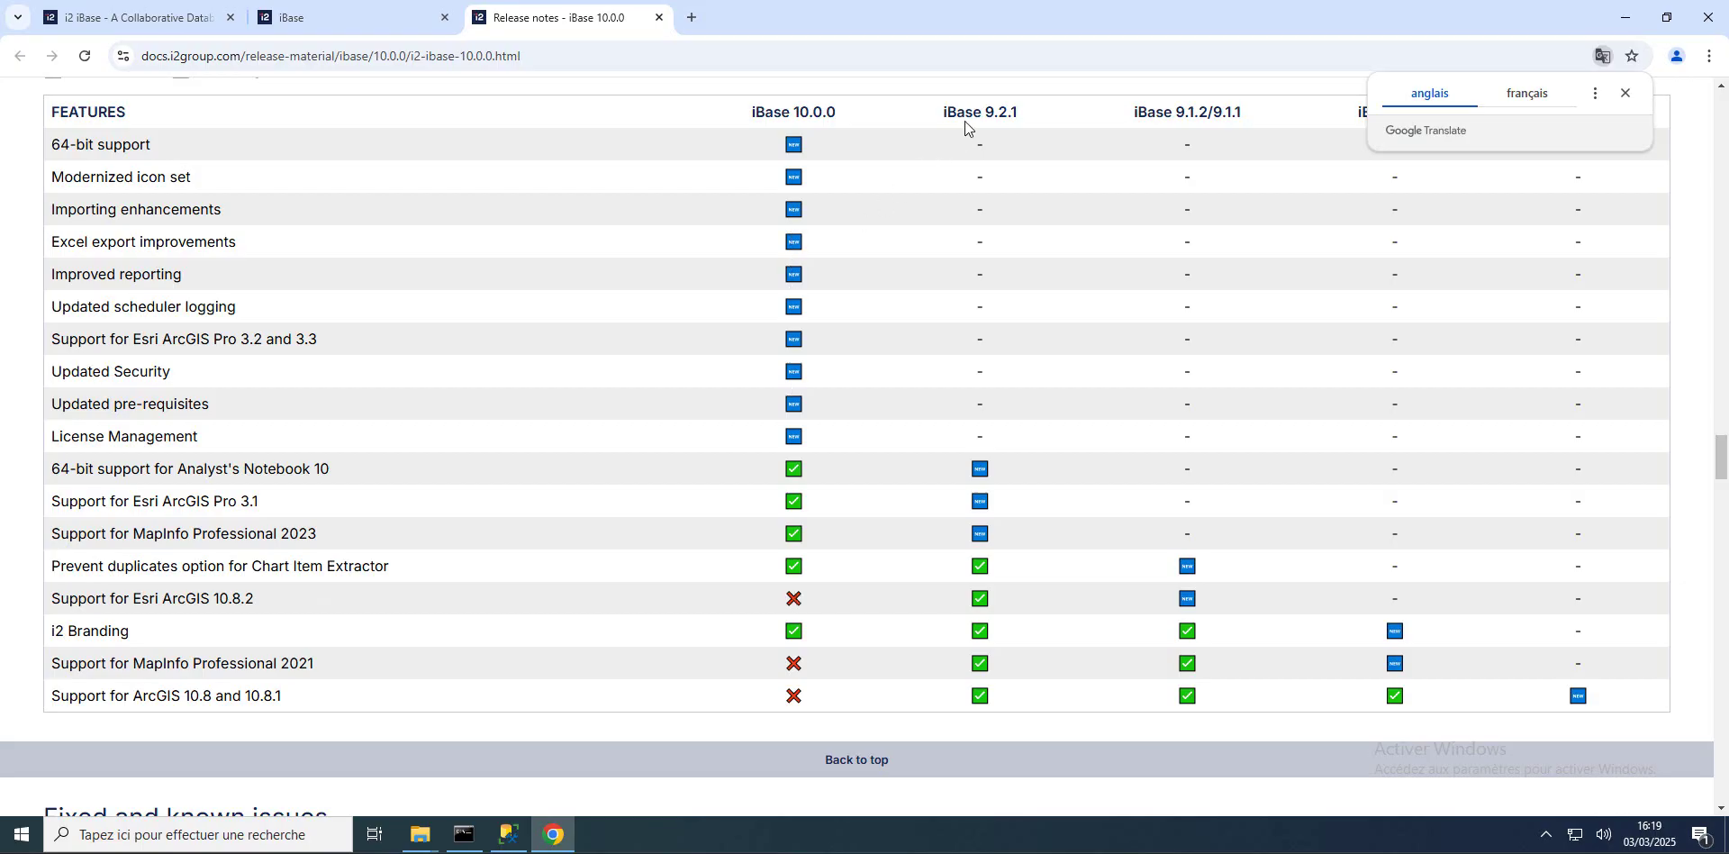
Step: Scroll through the system requirements tables, then return to the top of the page
scroll(346, 558, "down", 6)
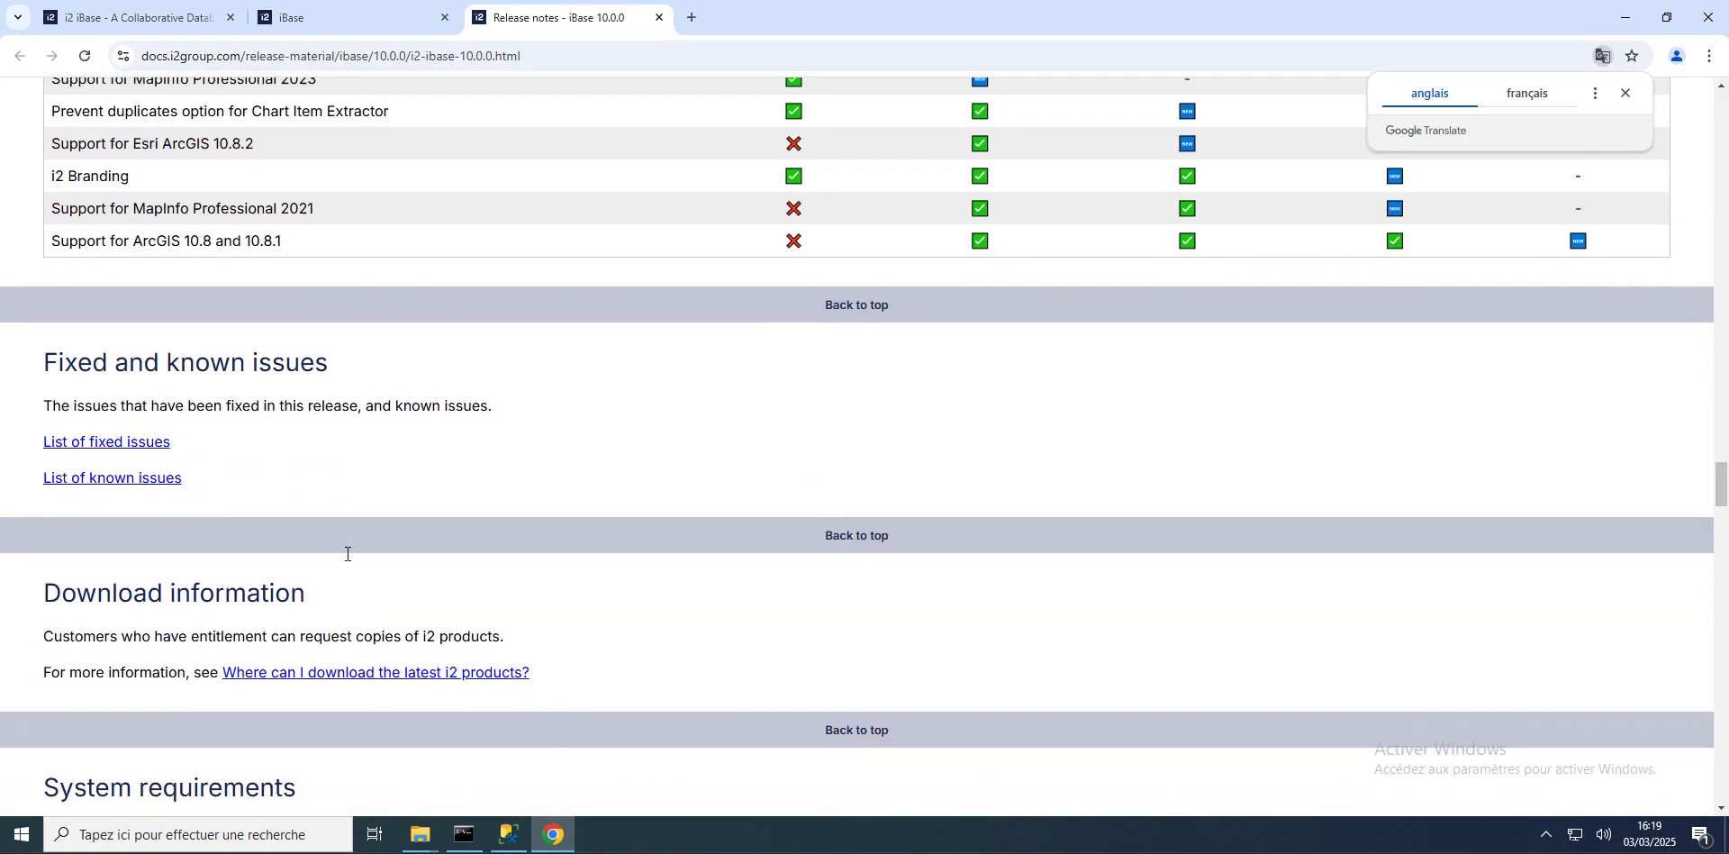
scroll(306, 281, "down", 6)
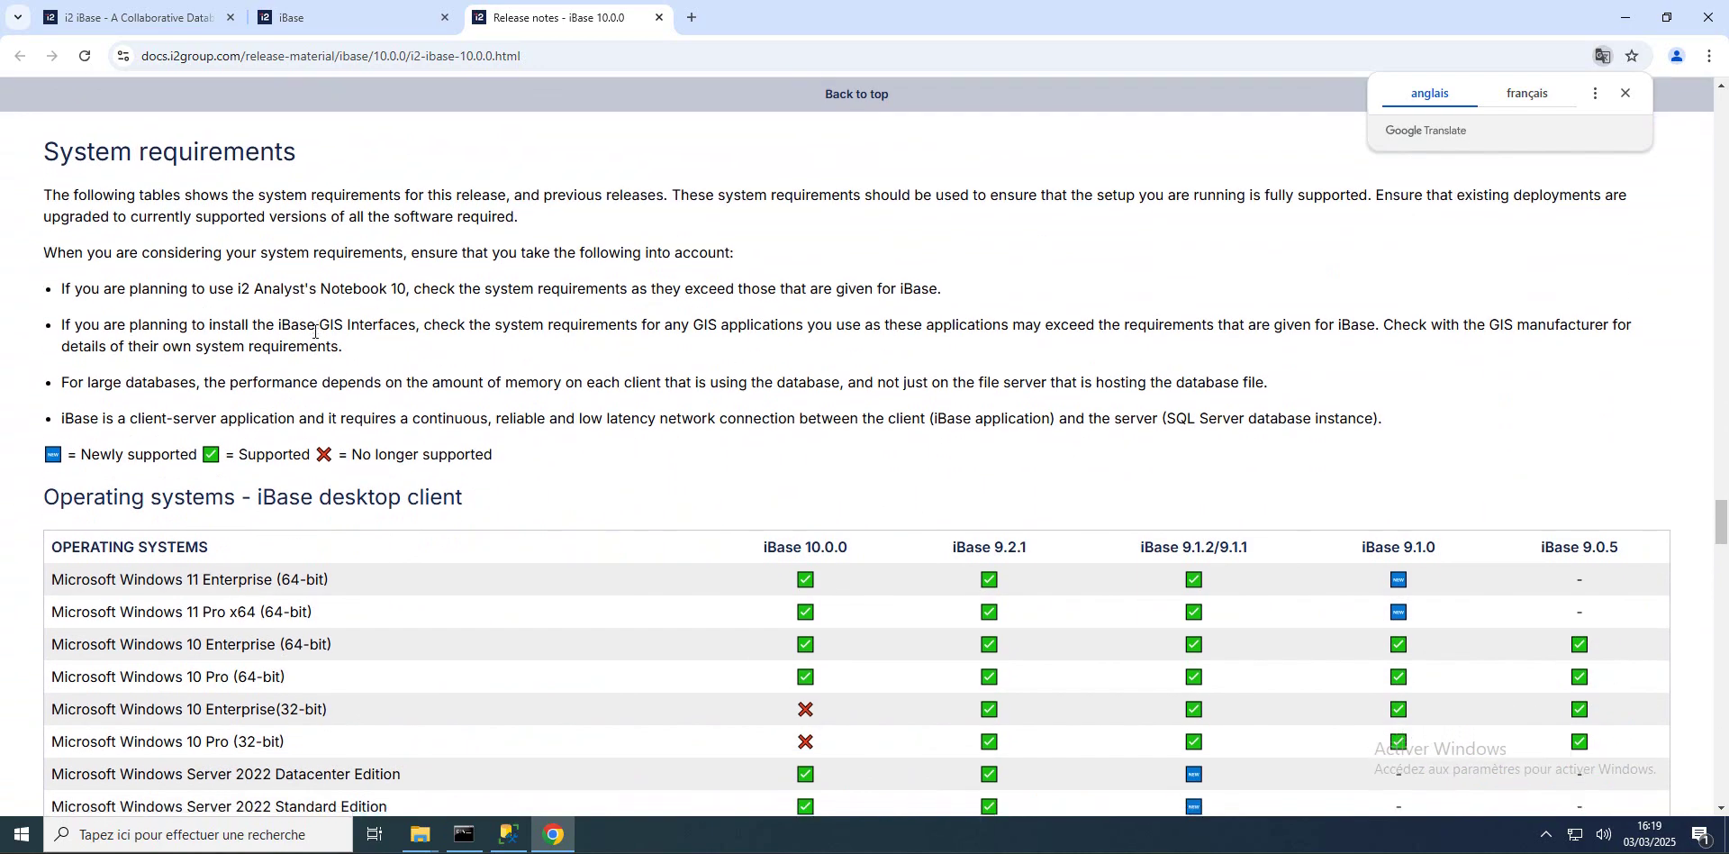
scroll(315, 338, "down", 5)
scroll(527, 327, "down", 4)
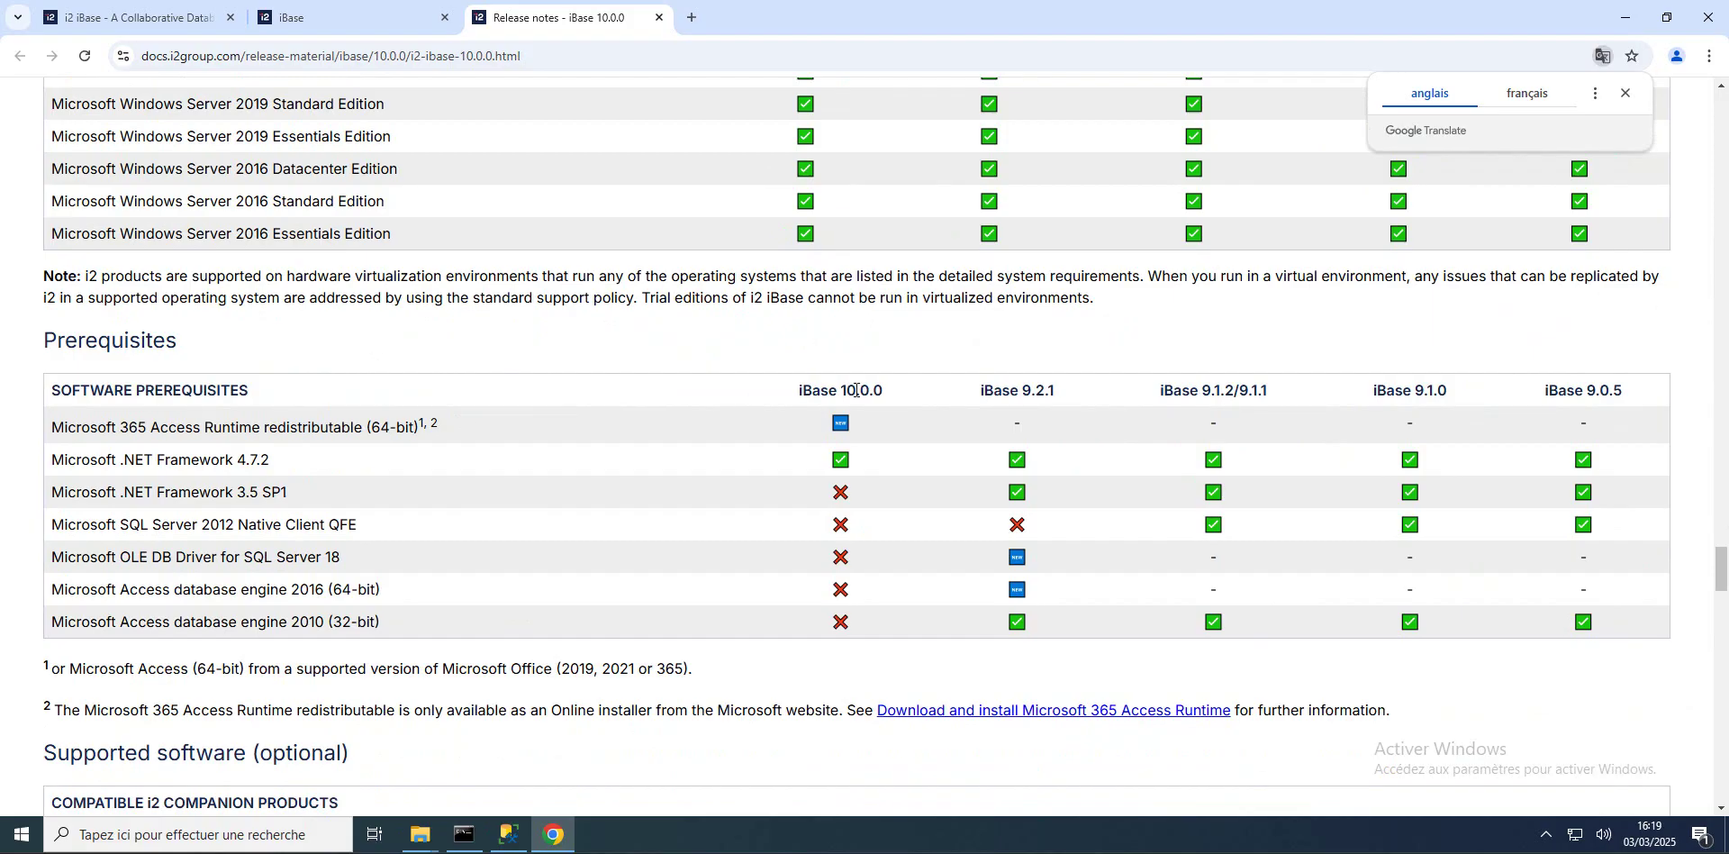
scroll(541, 379, "down", 2)
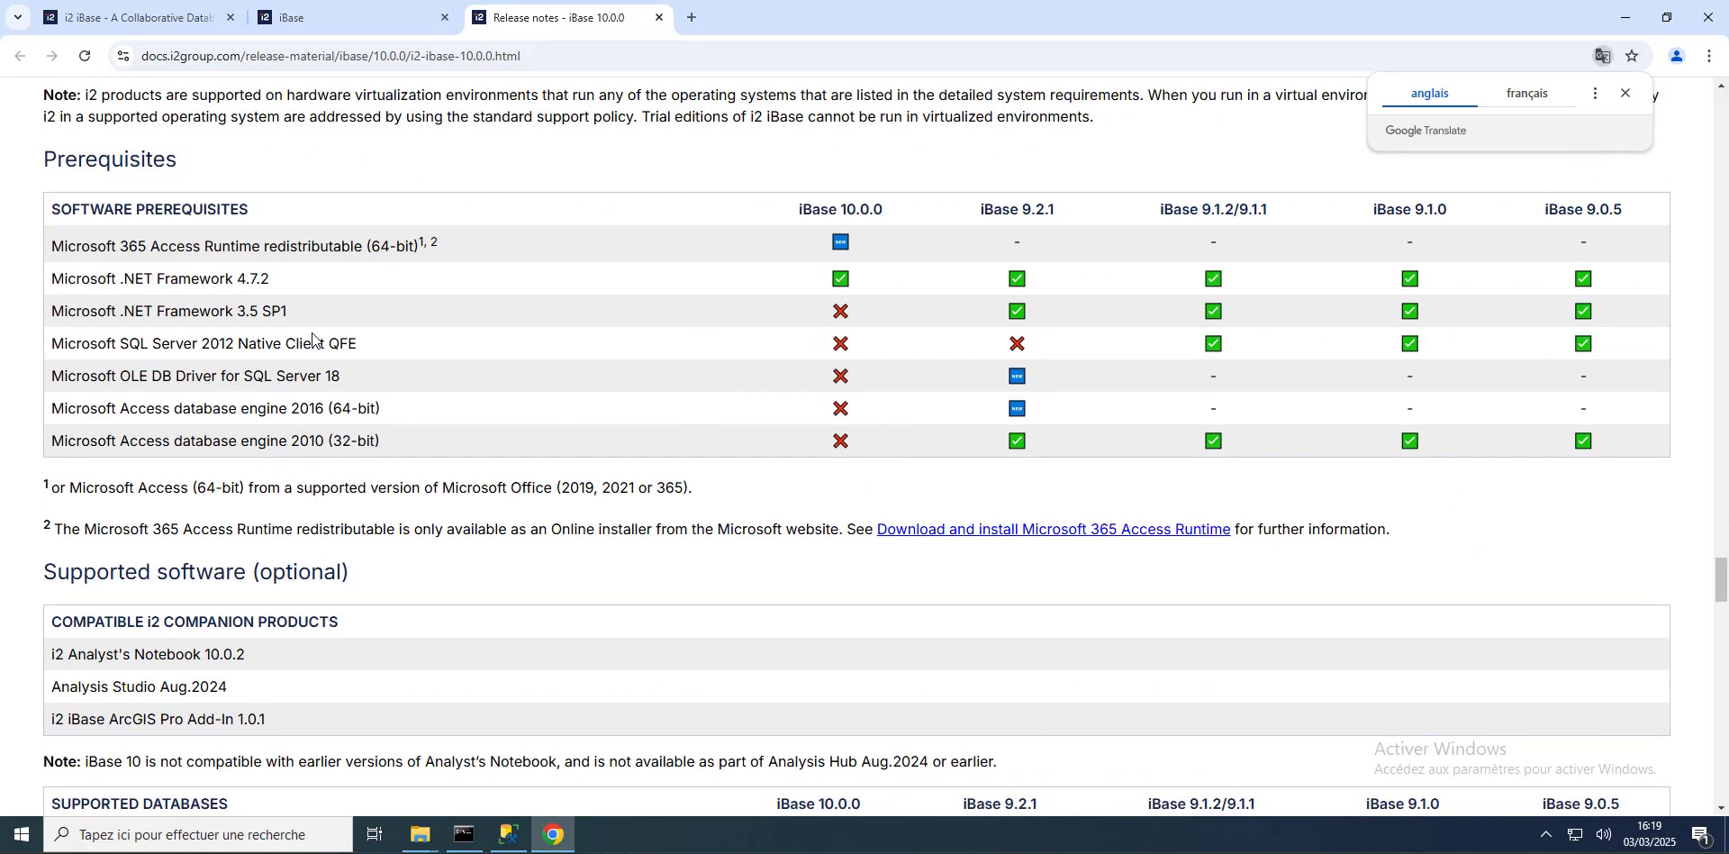
scroll(312, 338, "down", 3)
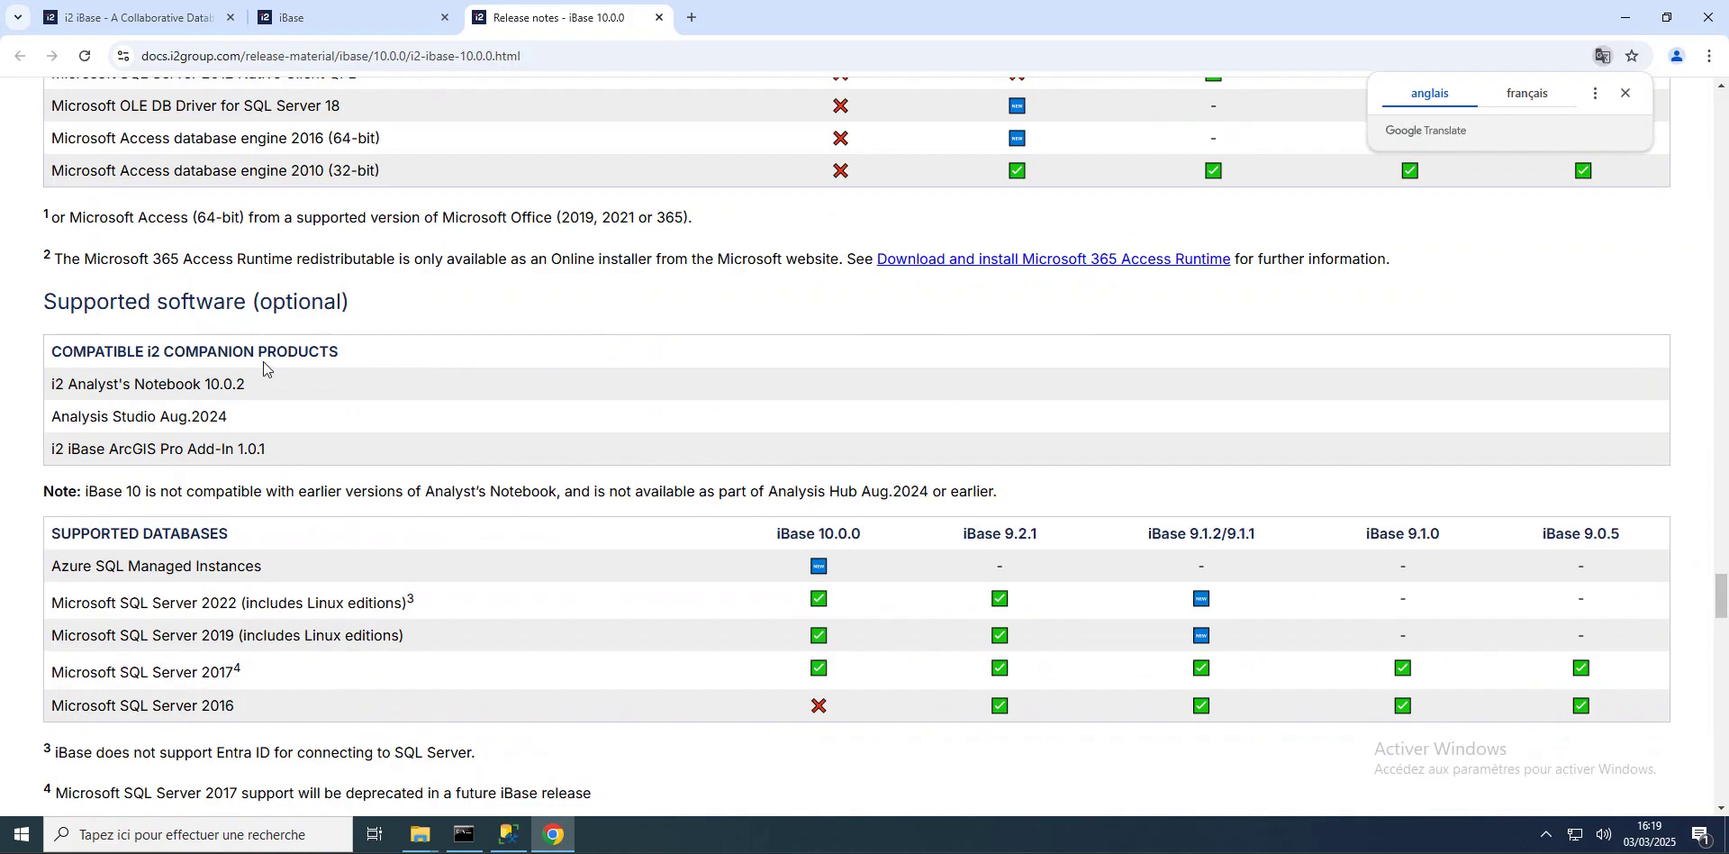
scroll(264, 365, "down", 5)
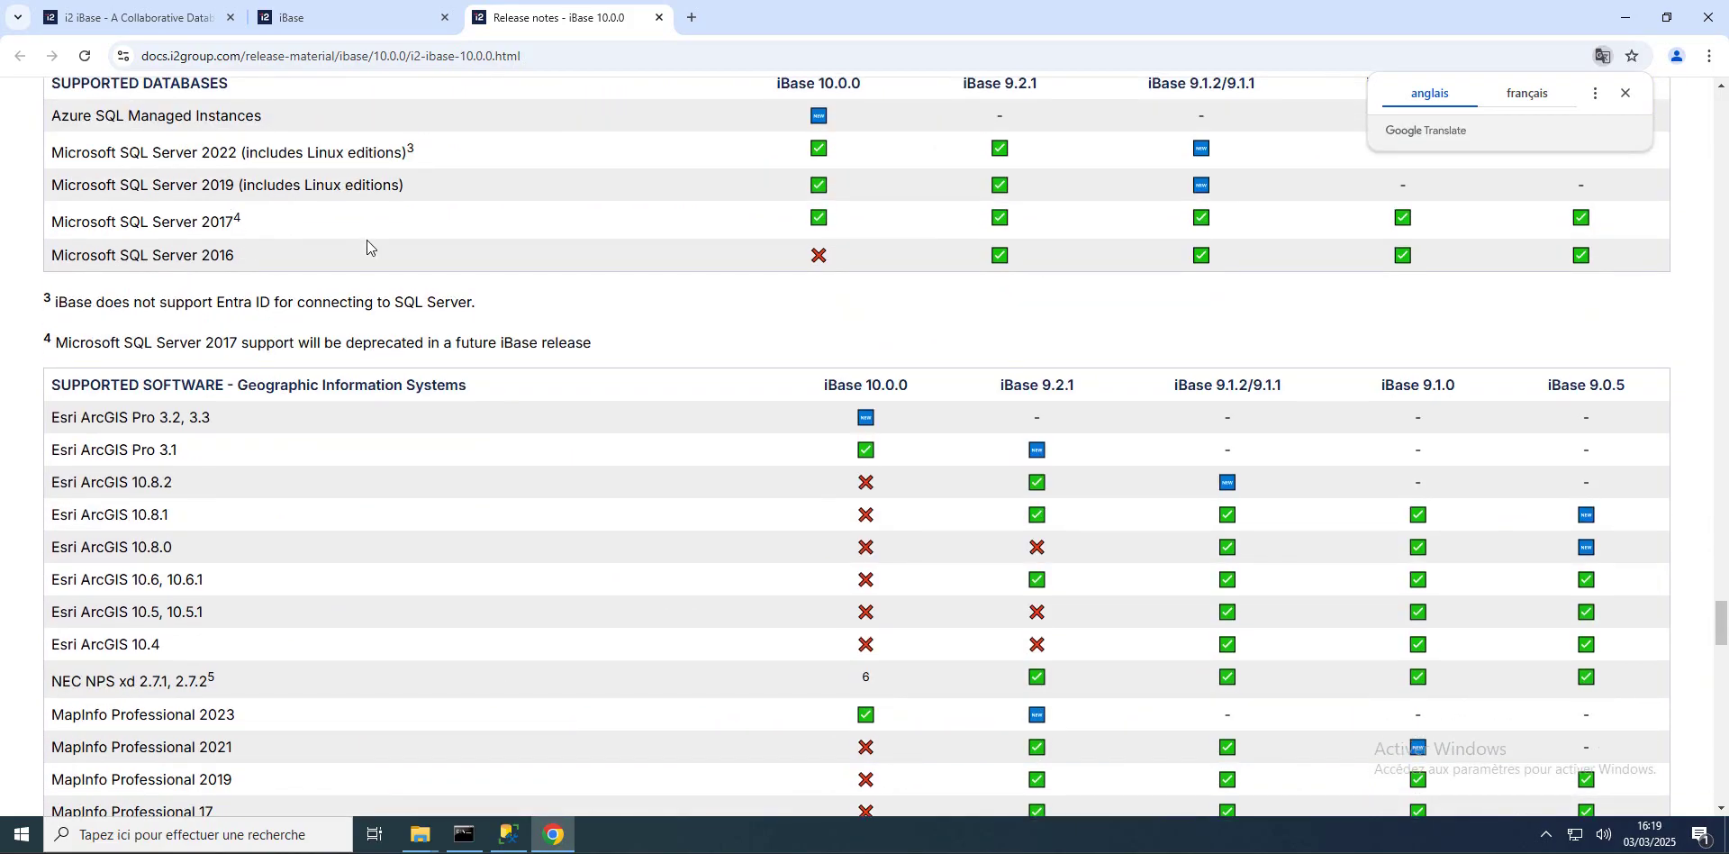
scroll(255, 389, "down", 4)
scroll(131, 204, "up", 2)
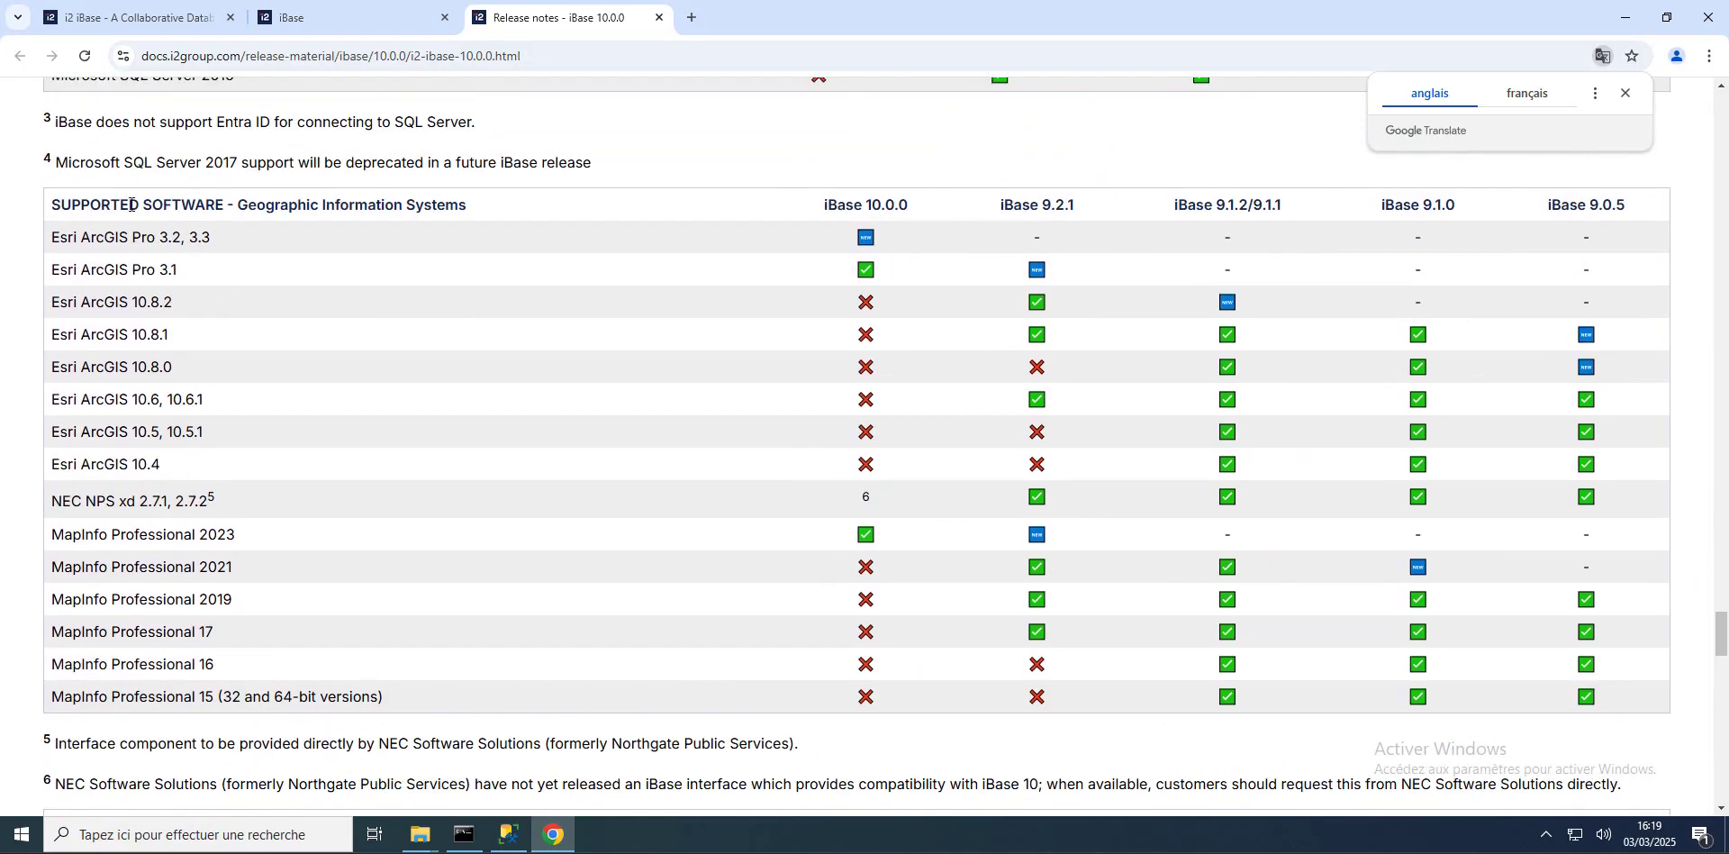
scroll(335, 344, "down", 10)
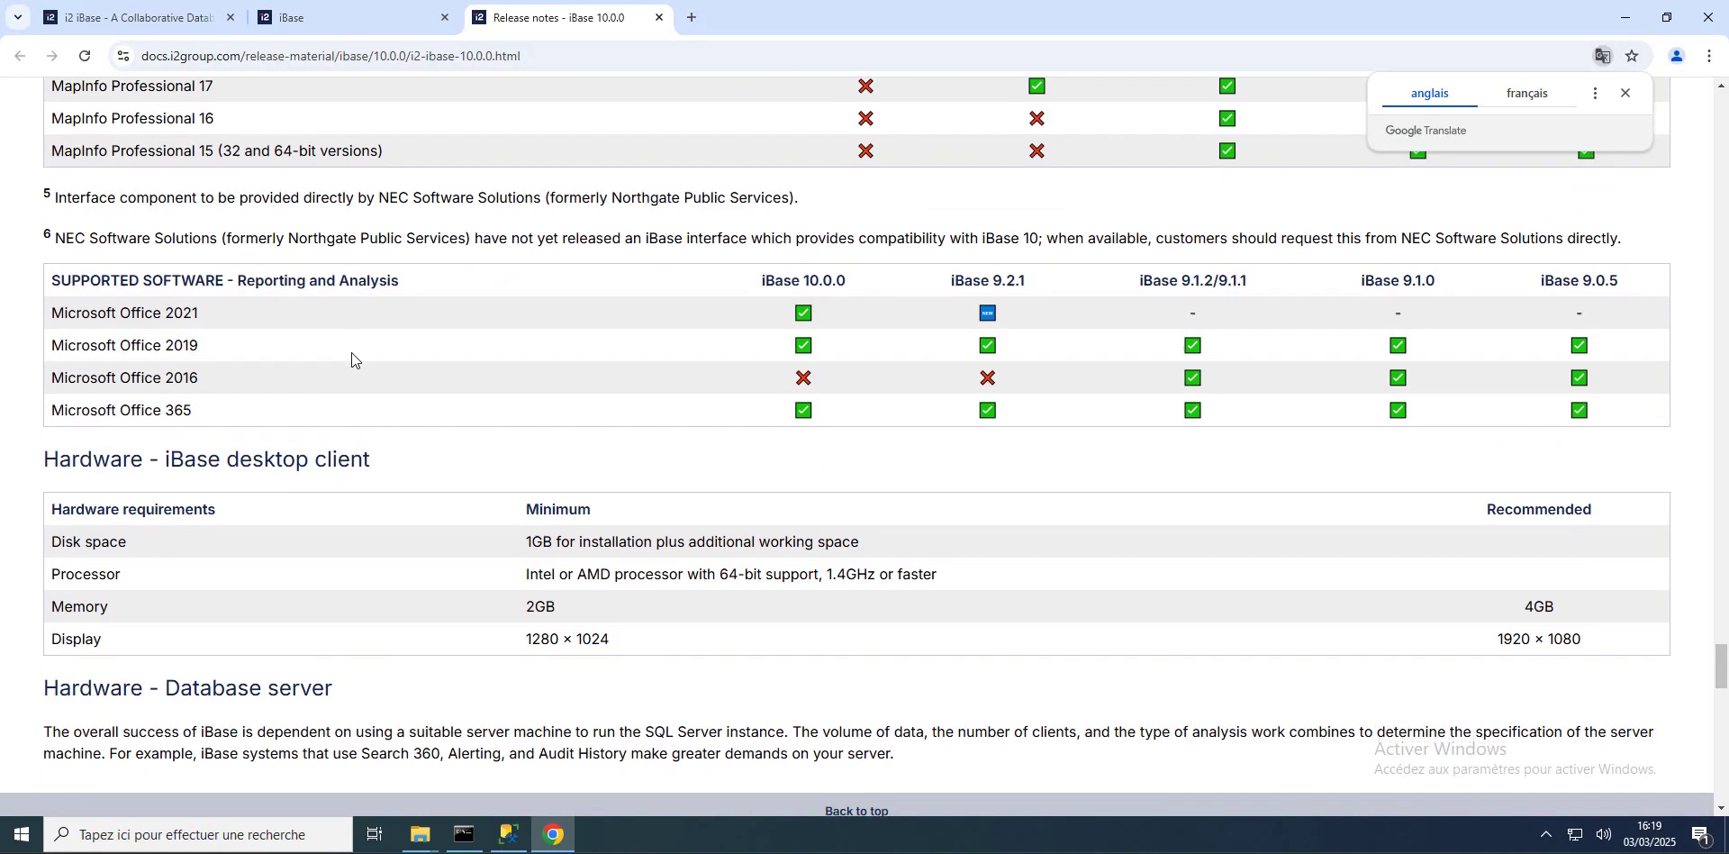
scroll(351, 353, "down", 10)
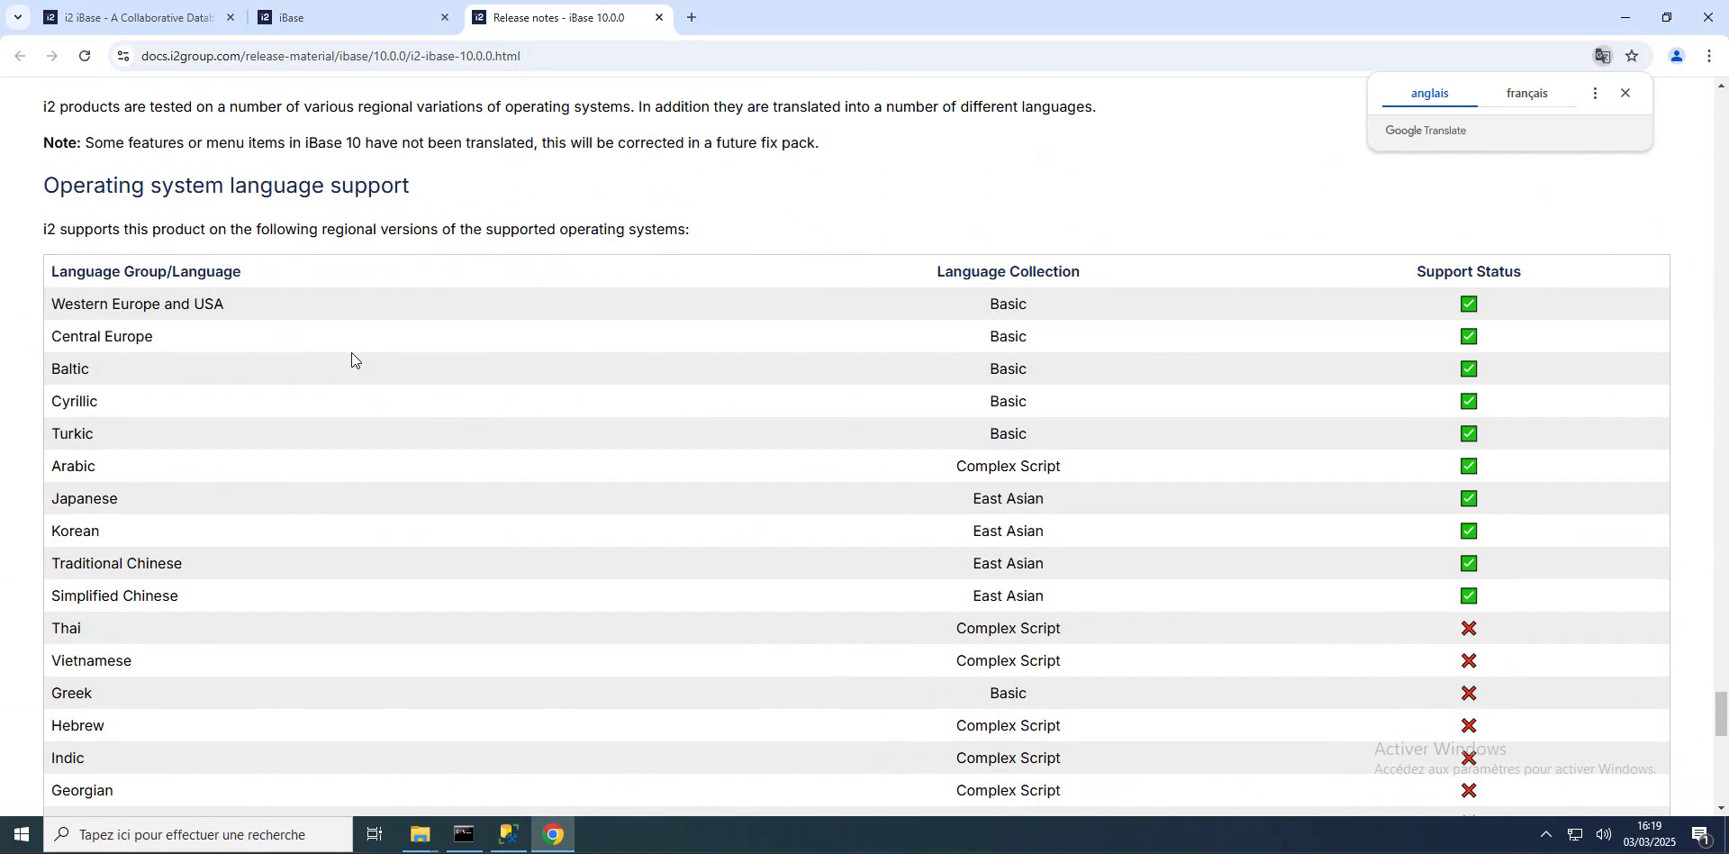
scroll(353, 353, "up", 10)
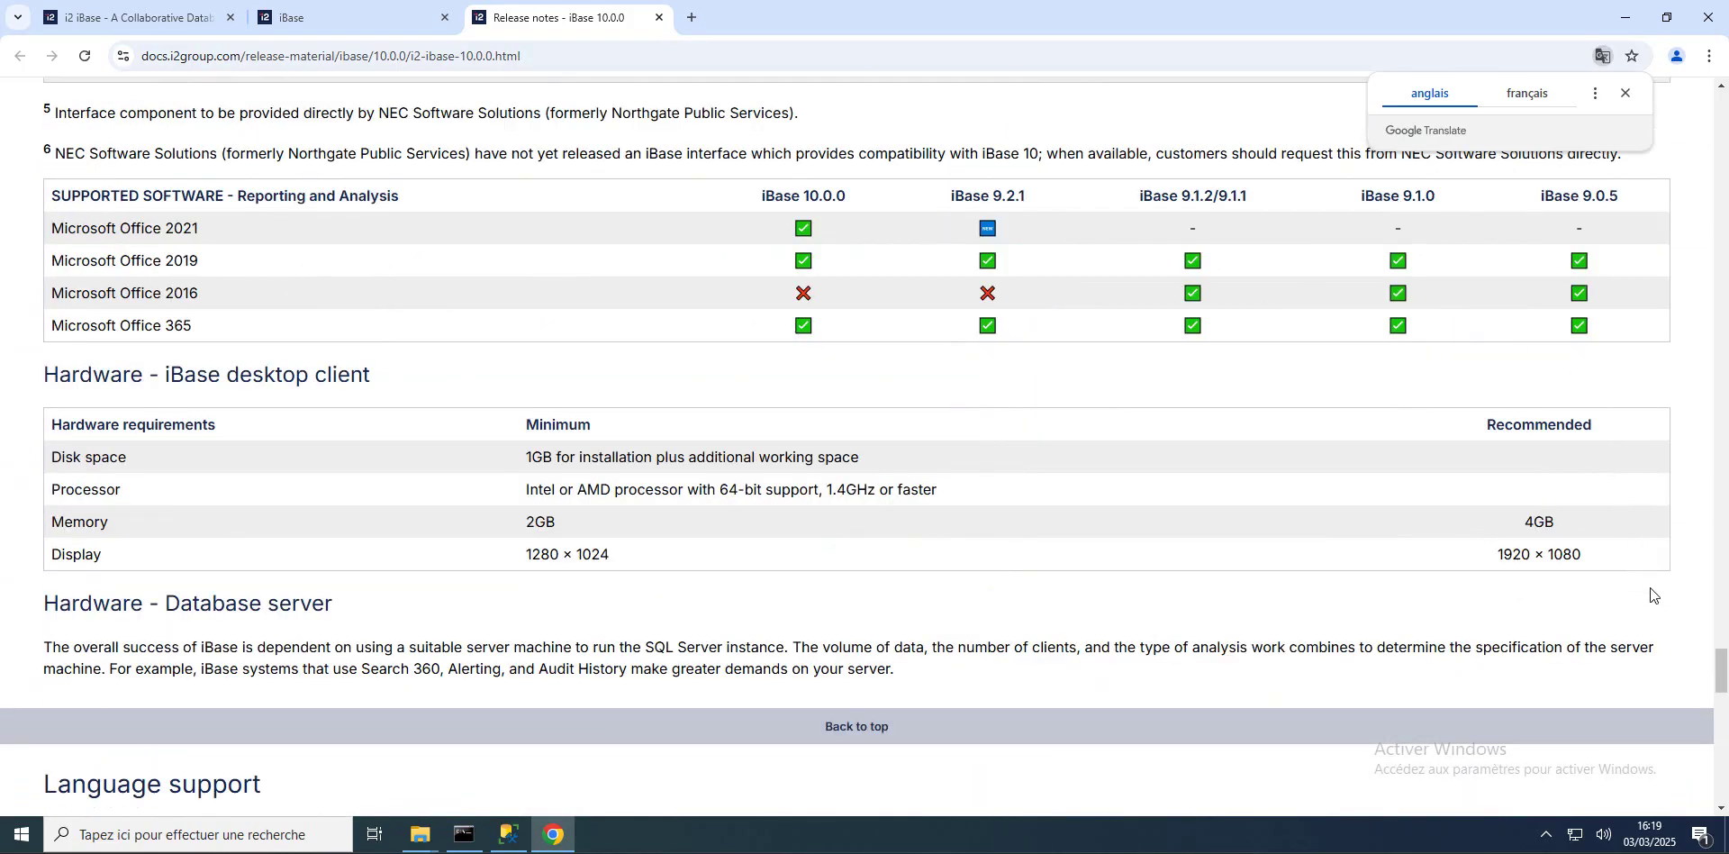
left_click_drag(1721, 675, 1721, 108)
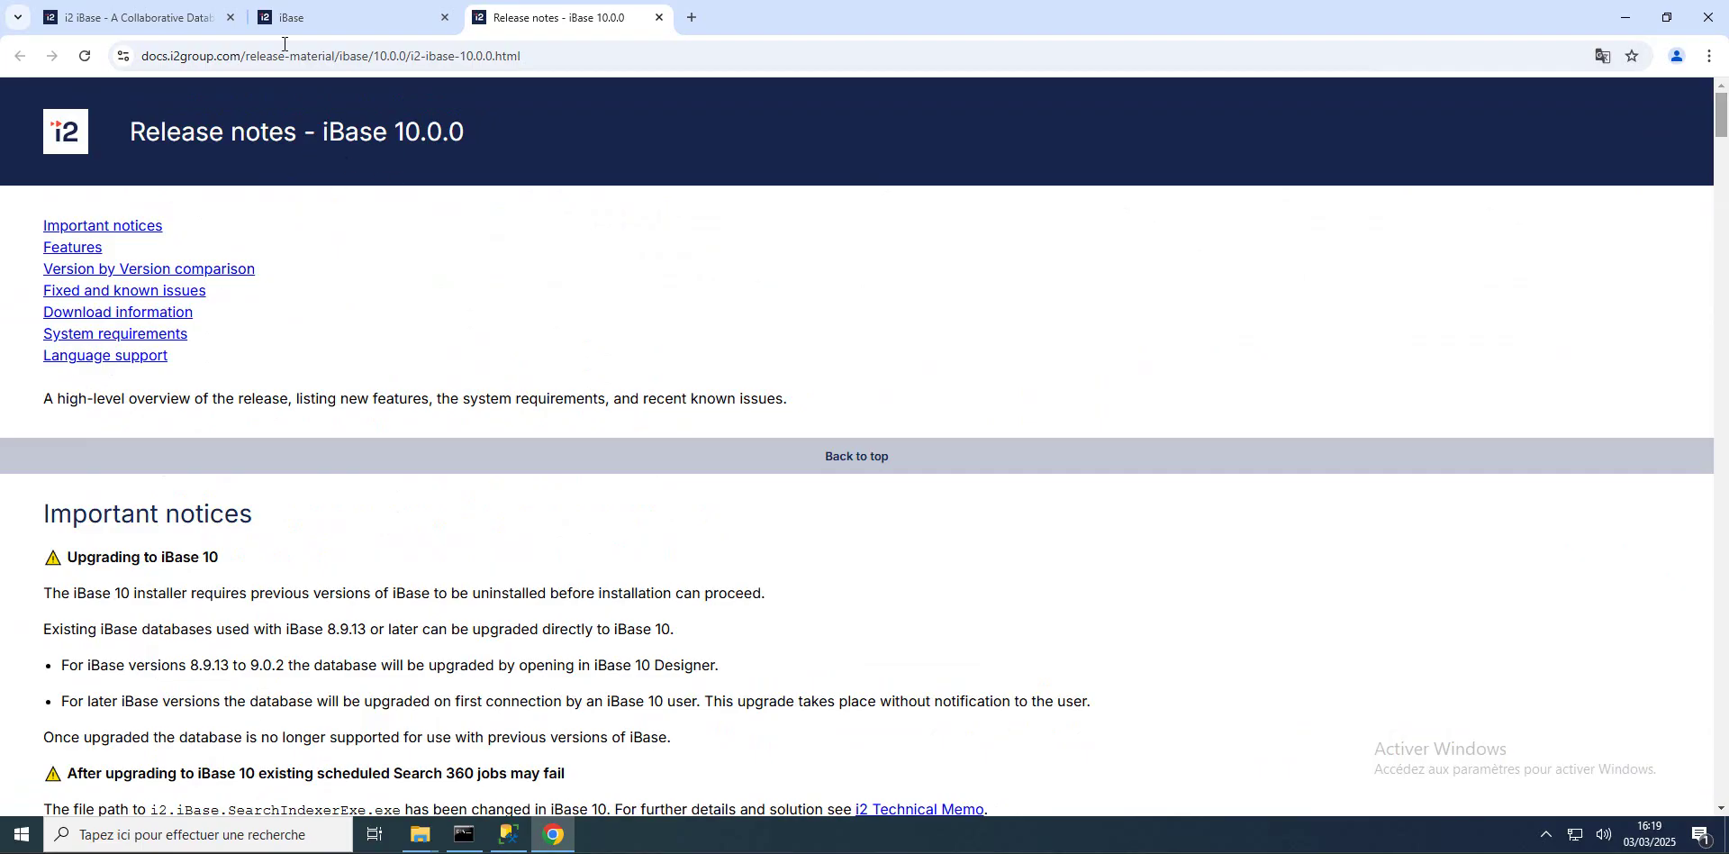
Step: Back on the support page, view the iBase 9.2.1 release details and its release notes
left_click(310, 20)
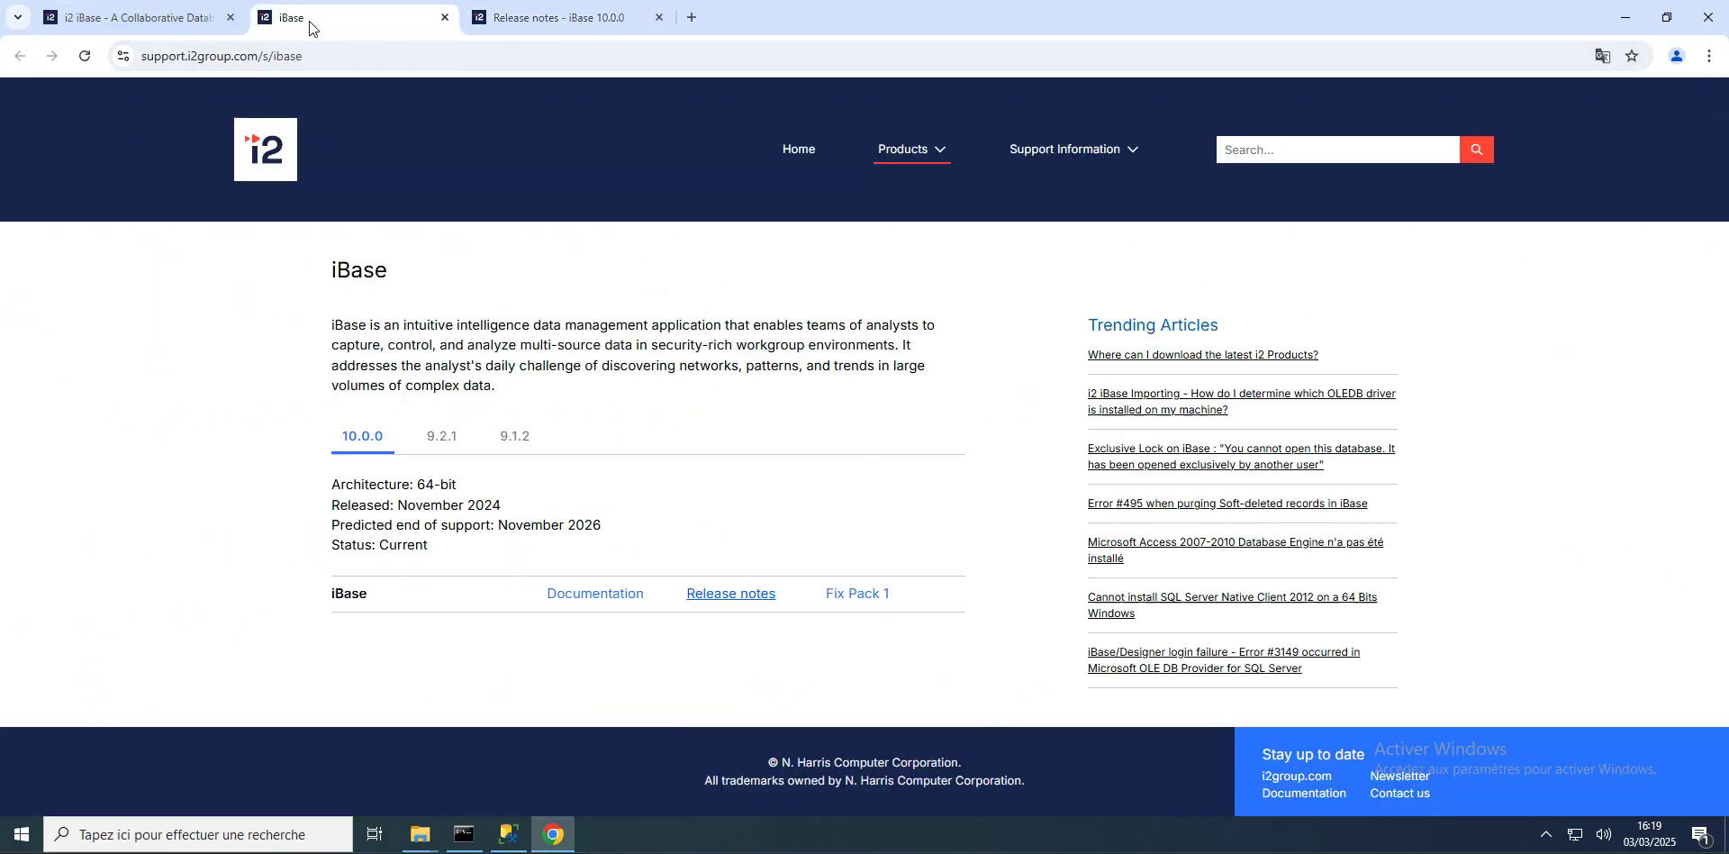
left_click(443, 442)
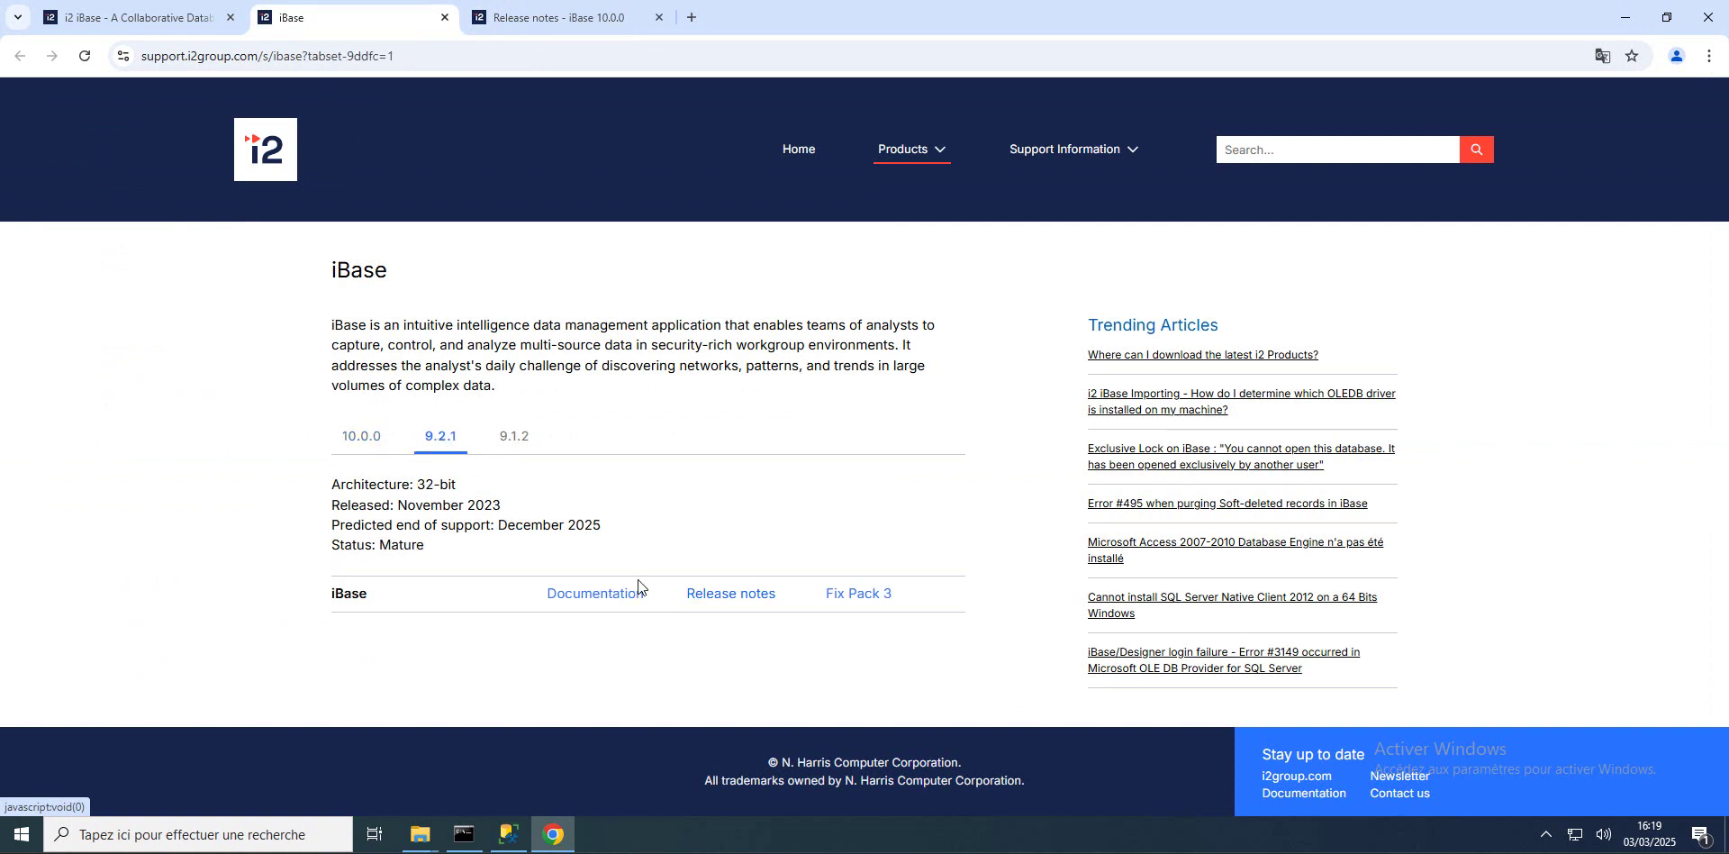
left_click(731, 594)
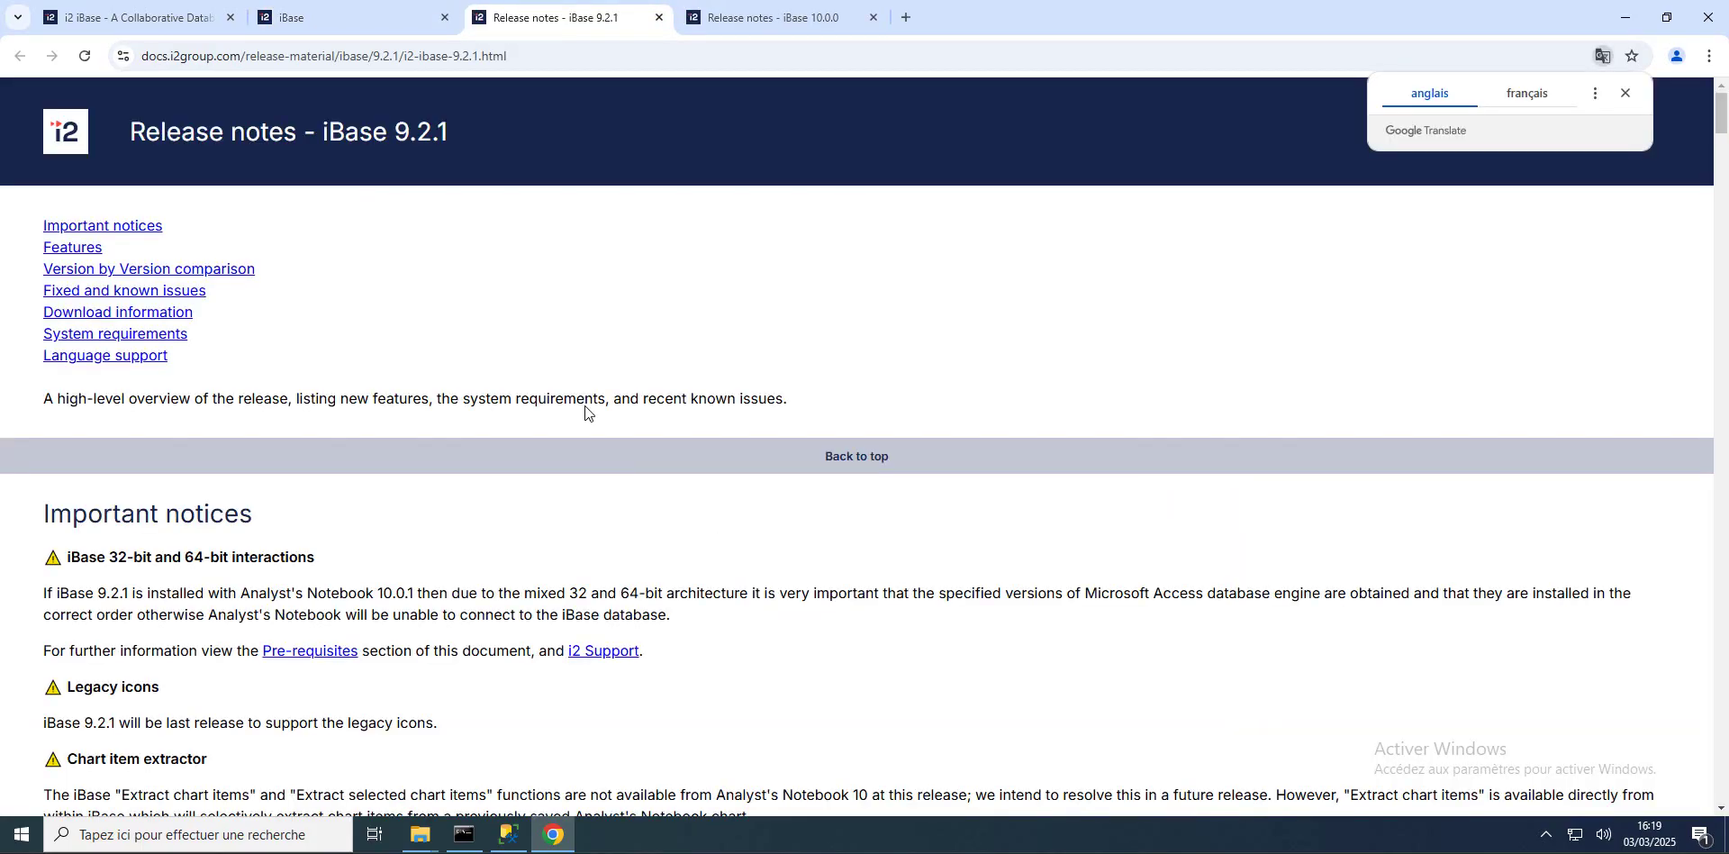
left_click(331, 22)
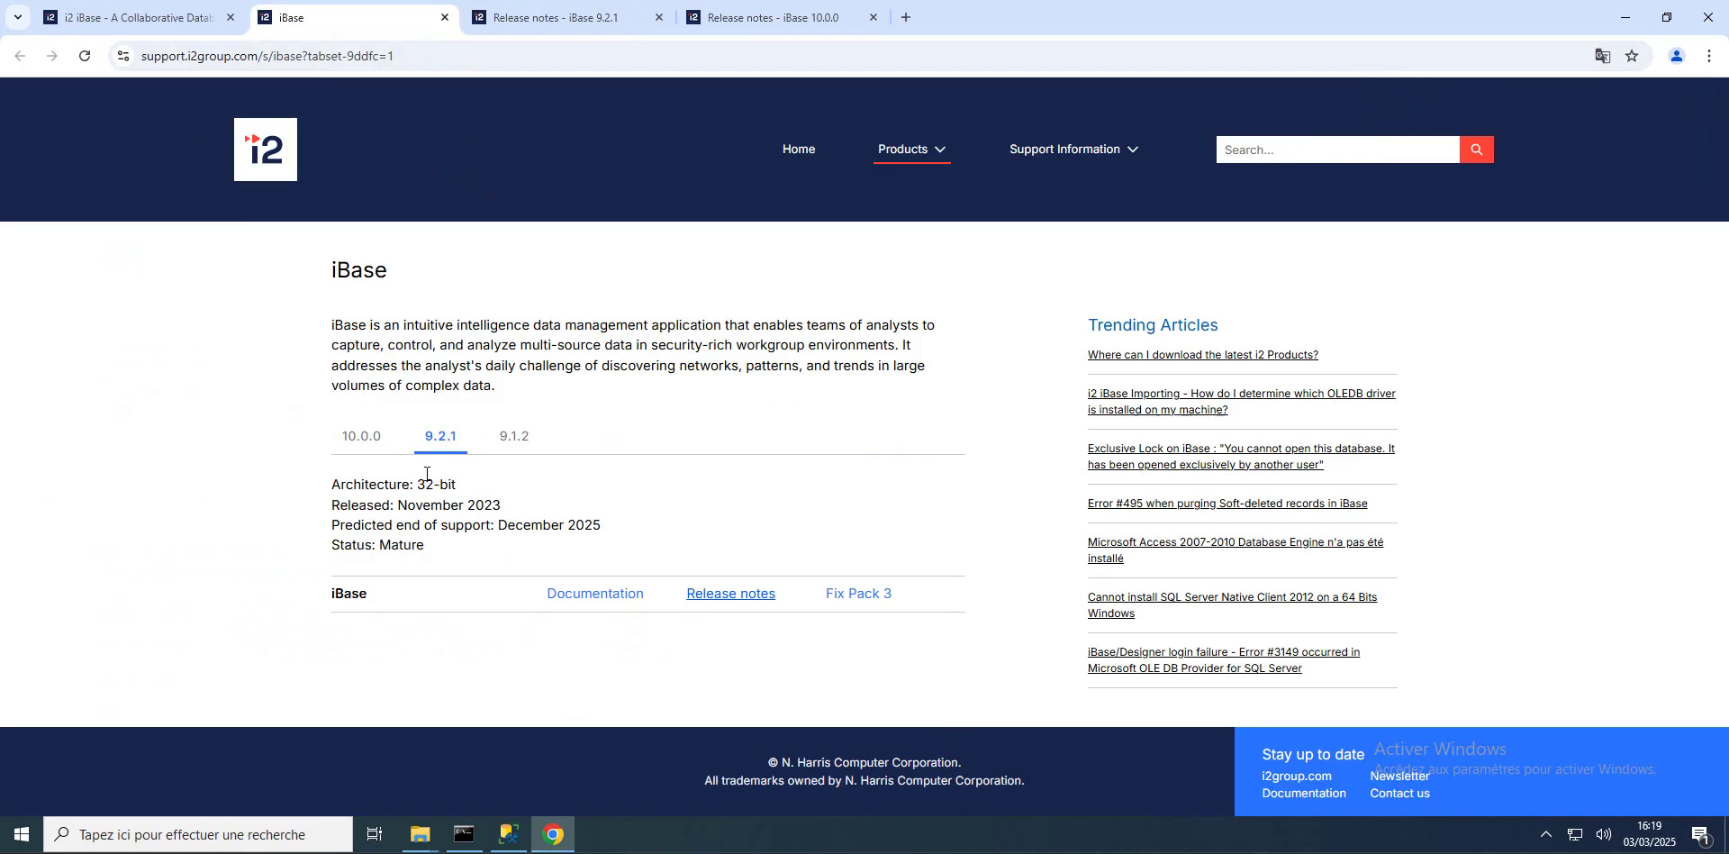
Step: Reselect the 10.0.0 release and open the iBase 10.0.0 documentation
left_click(363, 440)
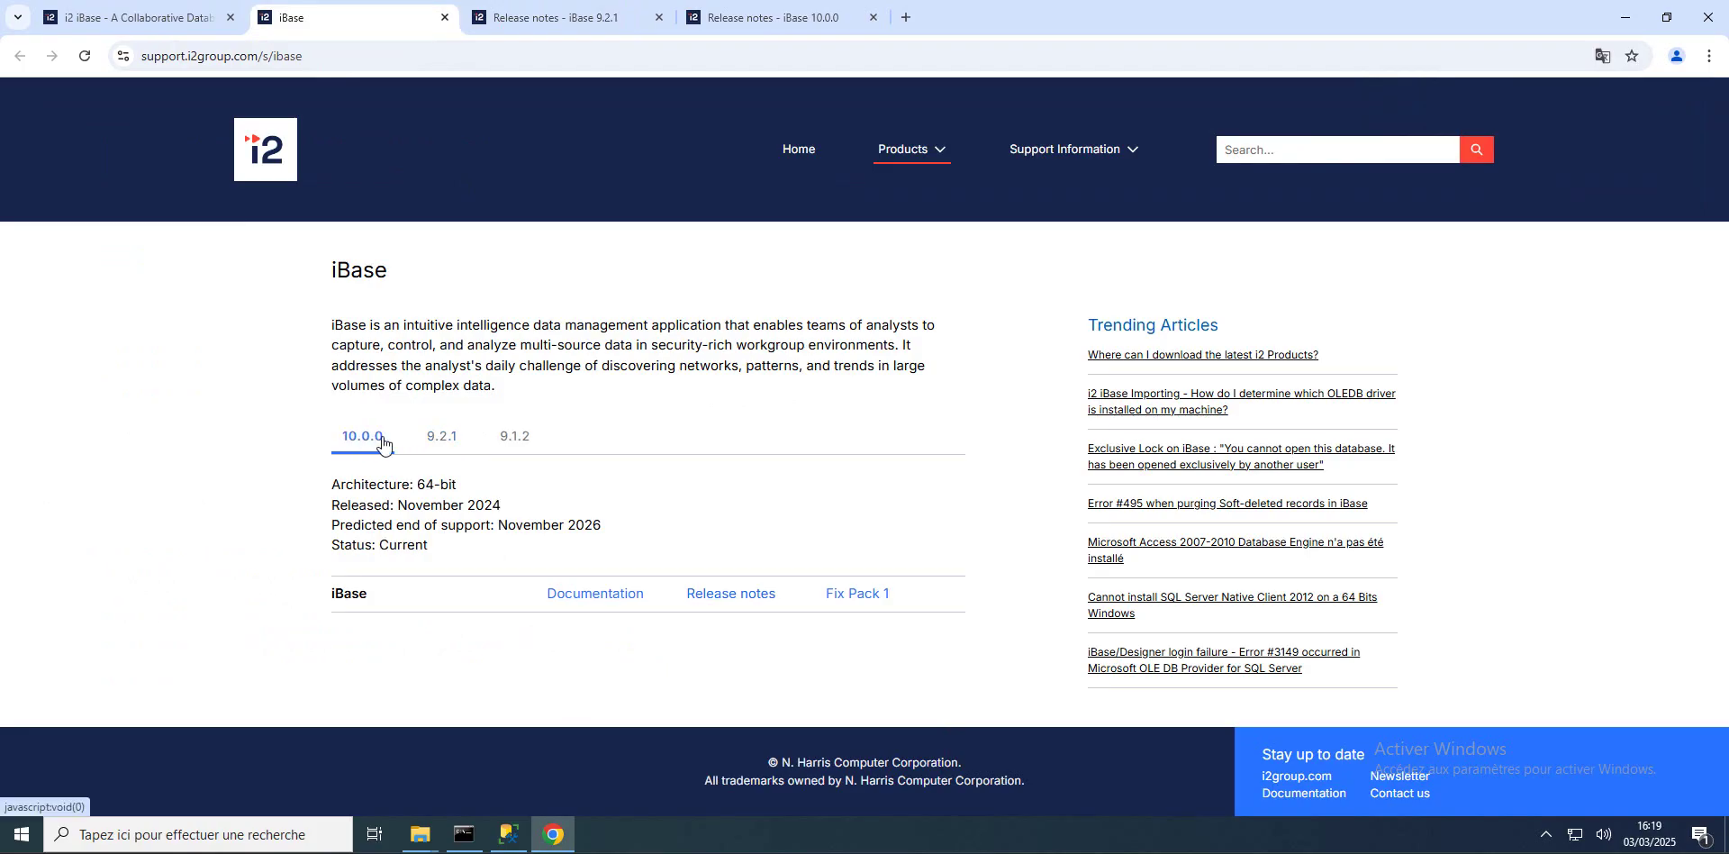
left_click(592, 595)
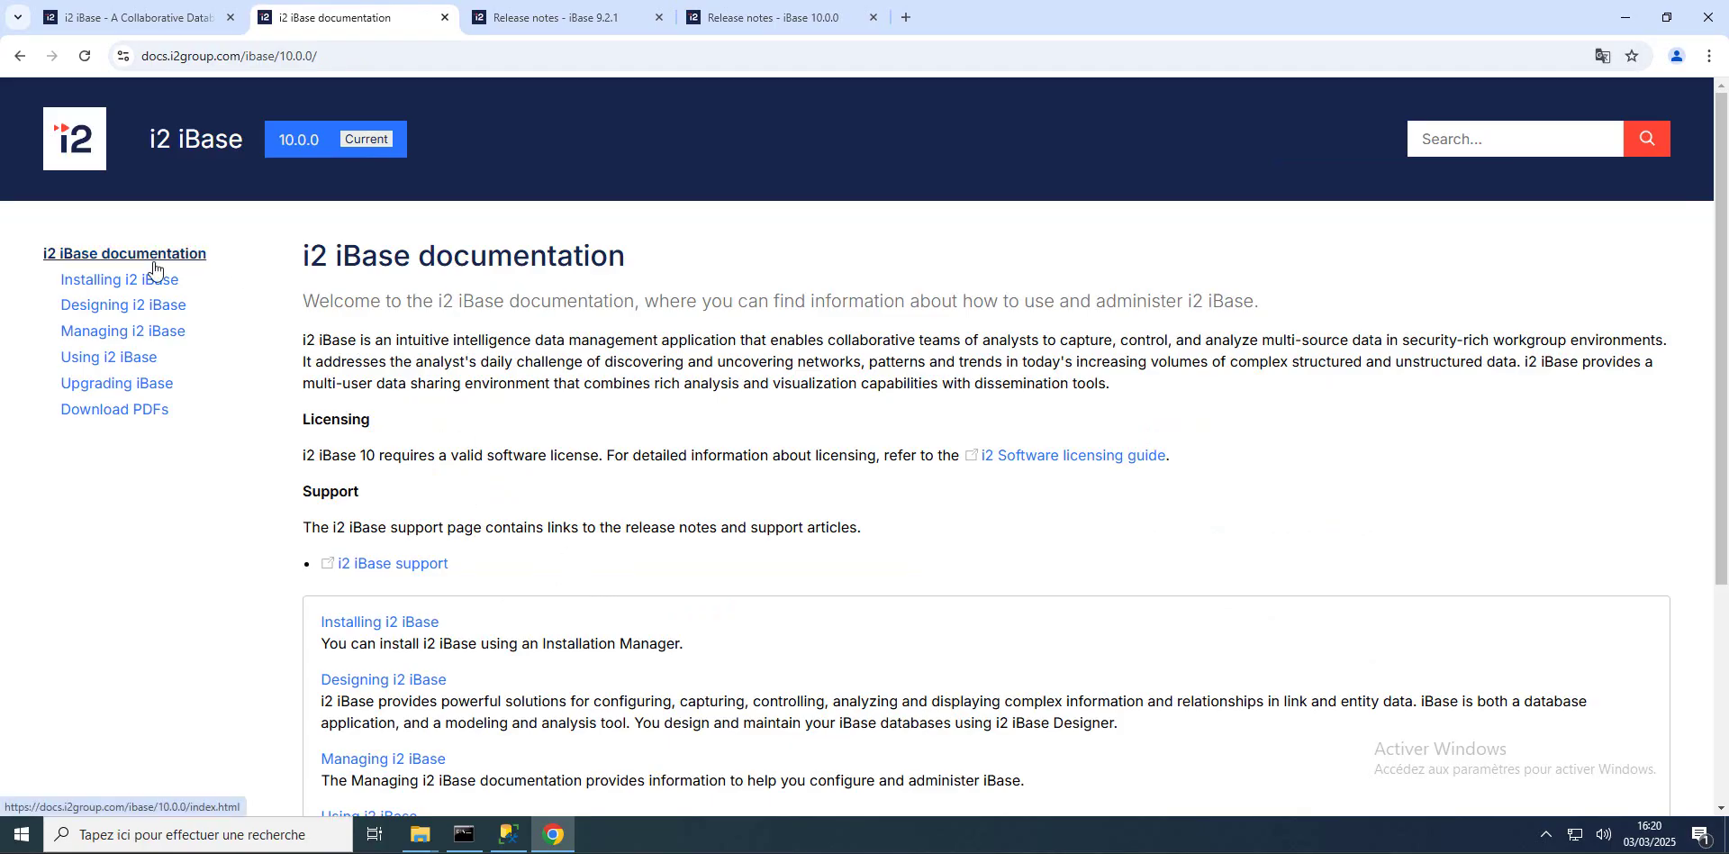
mouse_move(313, 145)
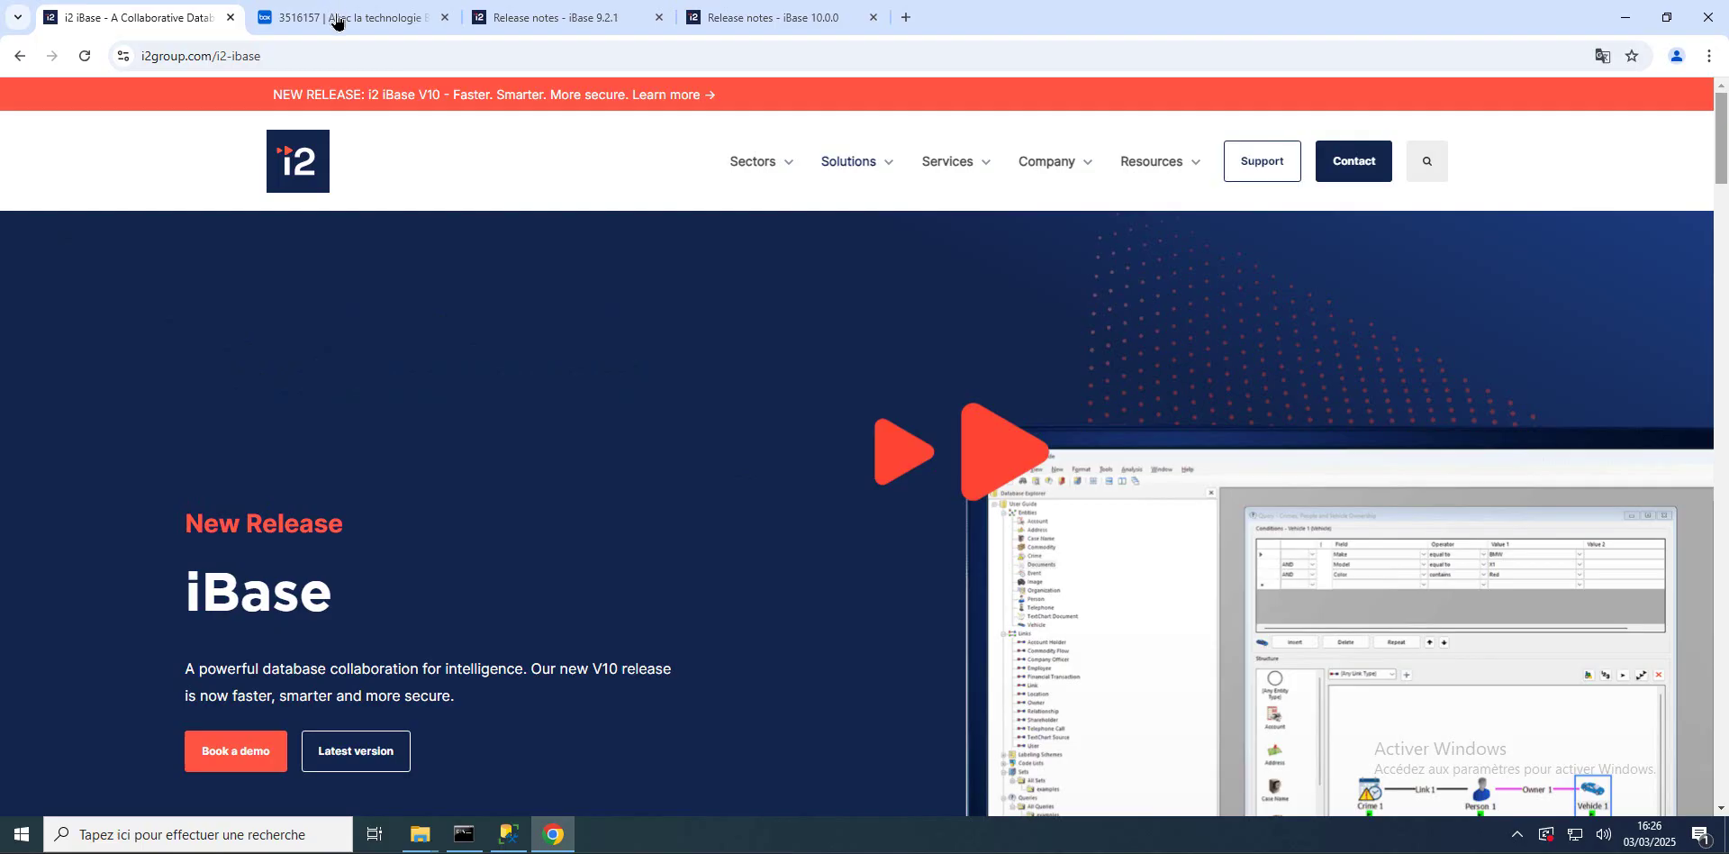
Step: In Box, open the i2 iBase 10.0.0 folder and bring up download options for i2_iBase_10.0.0_FULL.zip
left_click(338, 22)
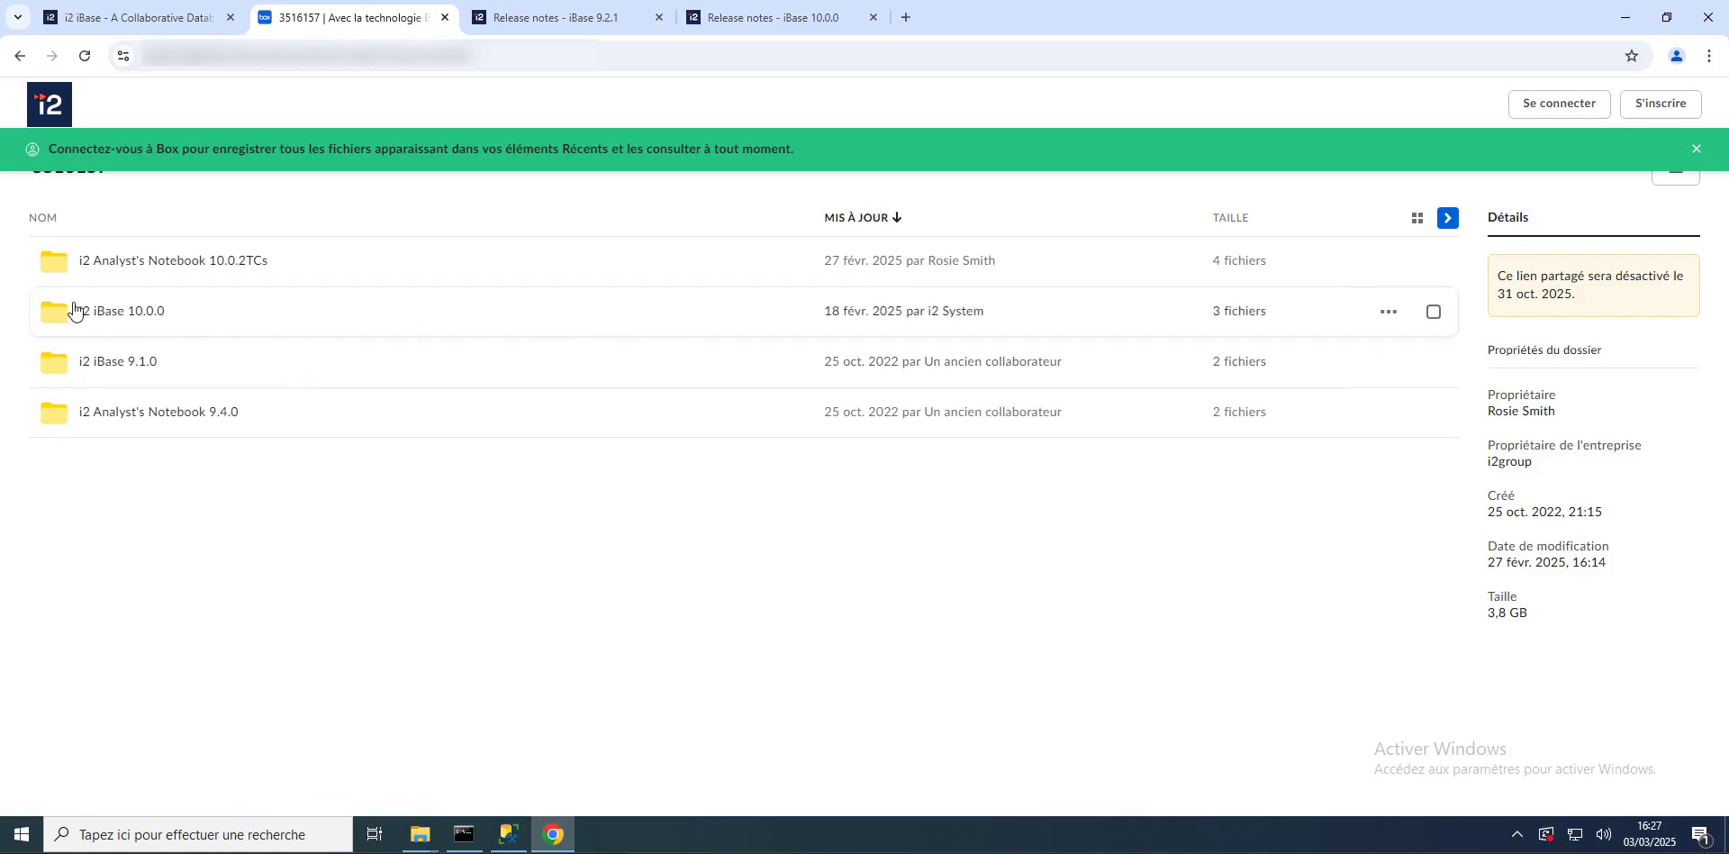
left_click(104, 320)
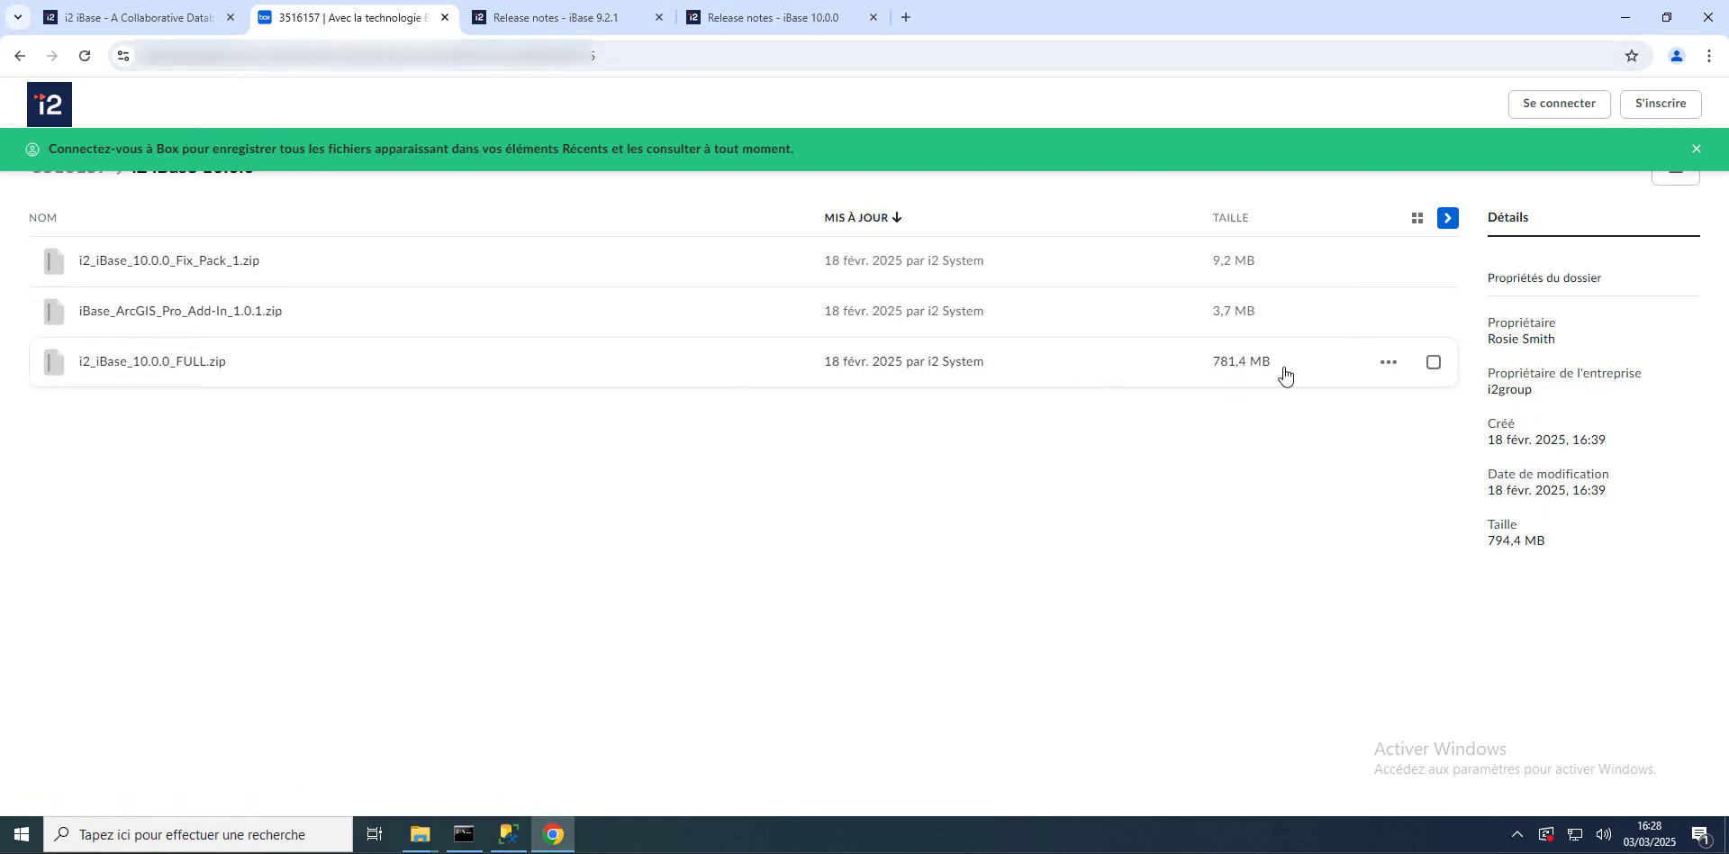
left_click(1388, 367)
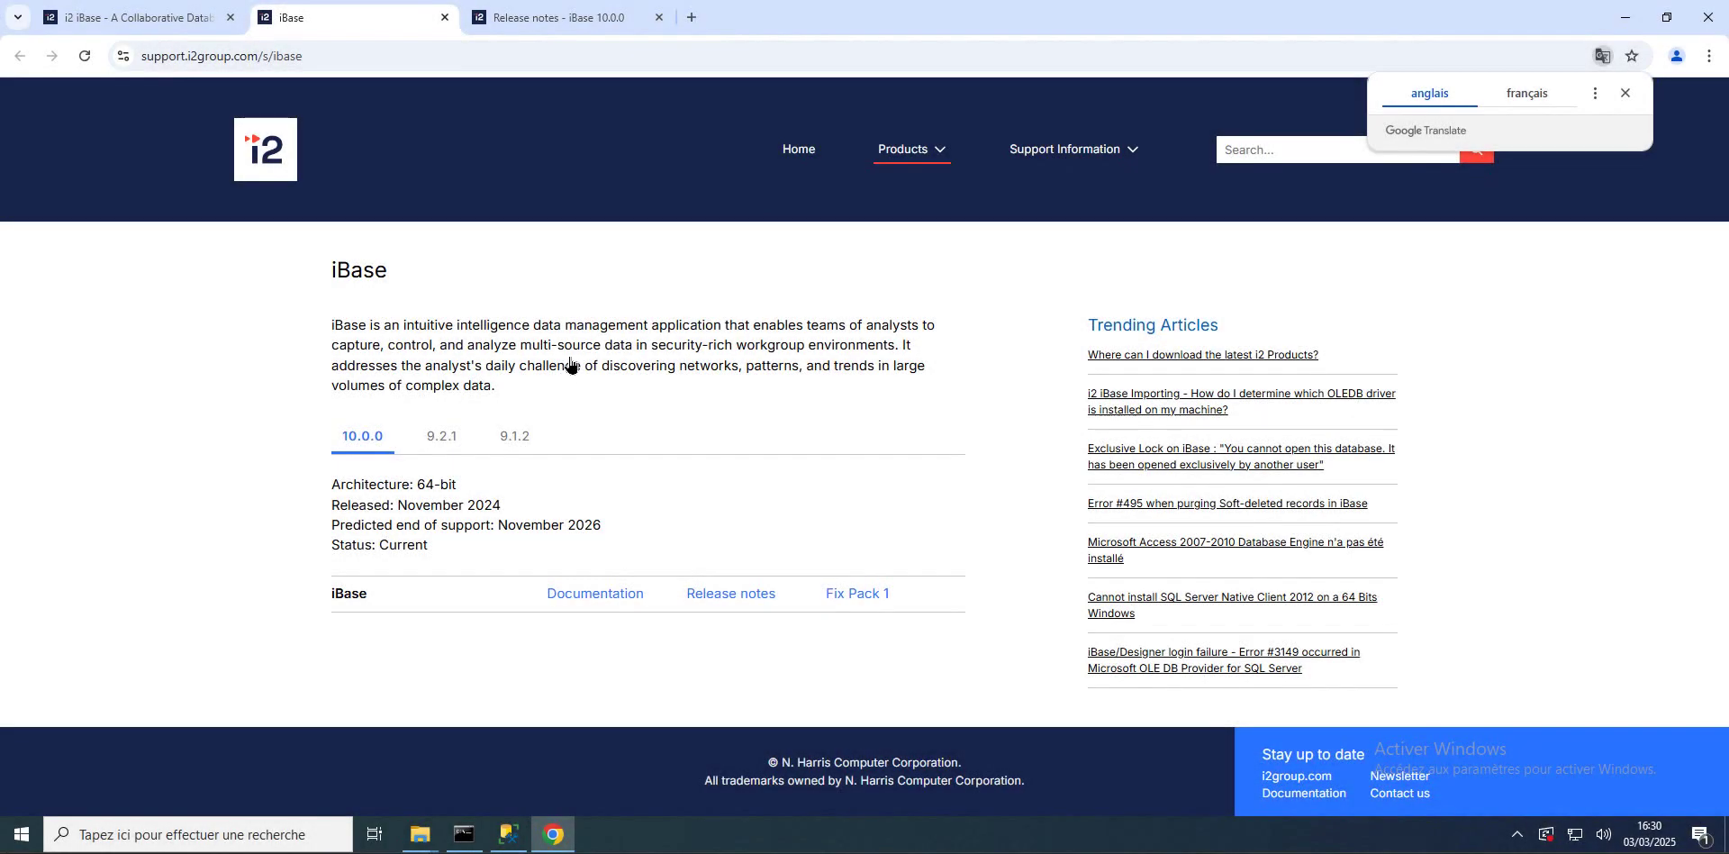
Step: Dismiss the translation offer, open the 10.0.0 release notes and select 'Microsoft 365 Access Runtime redistributable'
left_click(1625, 93)
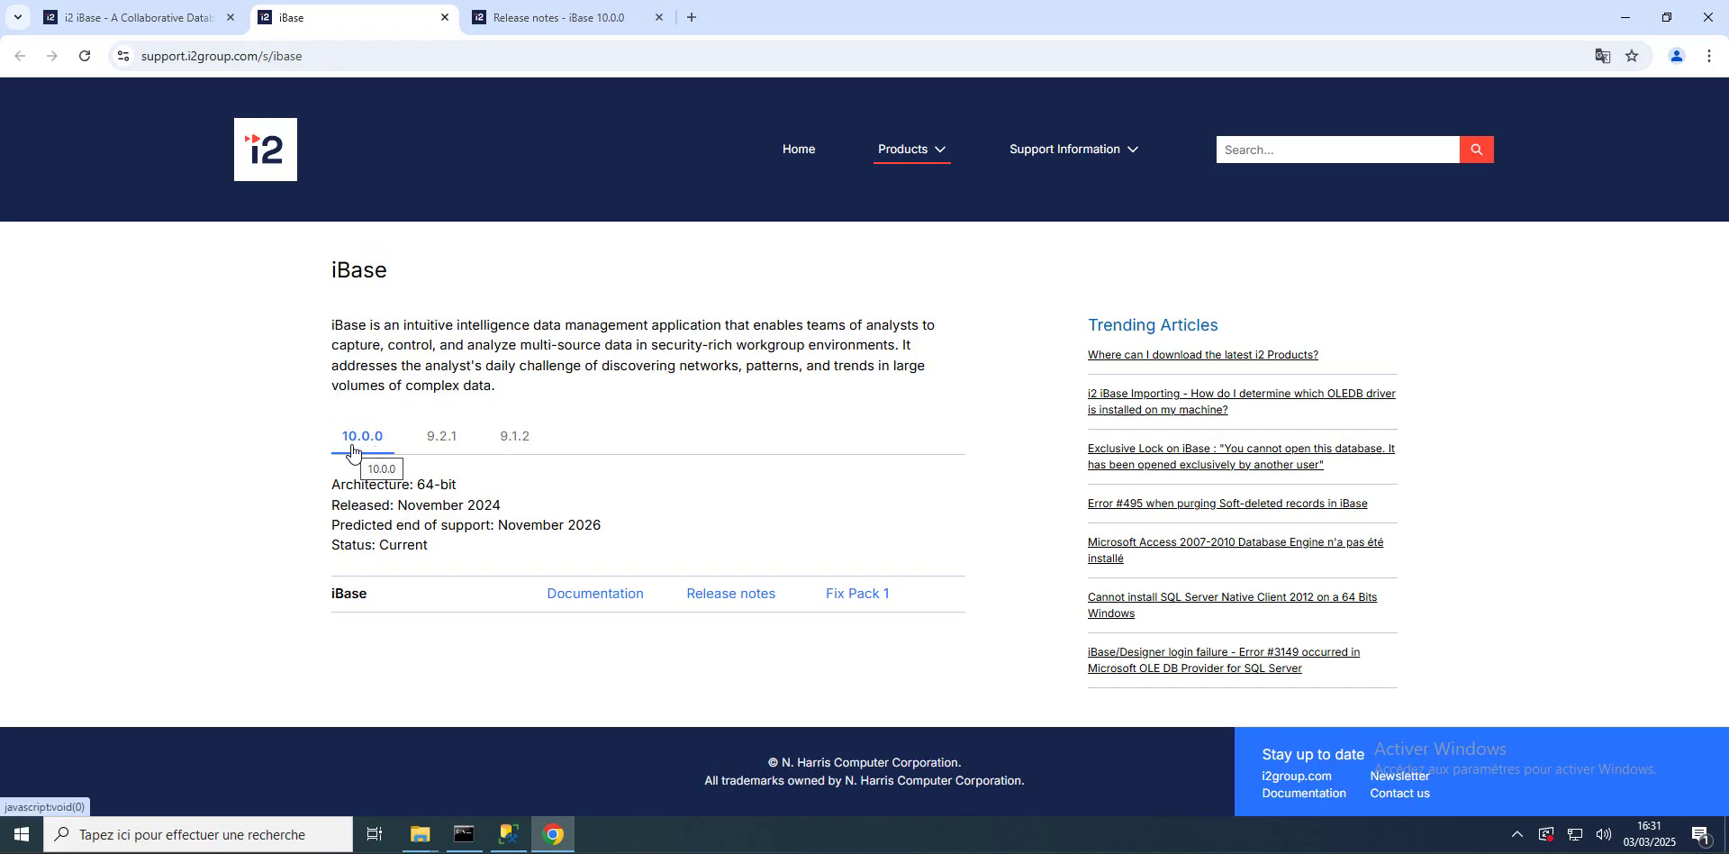
left_click(722, 599)
scroll(708, 396, "down", 8)
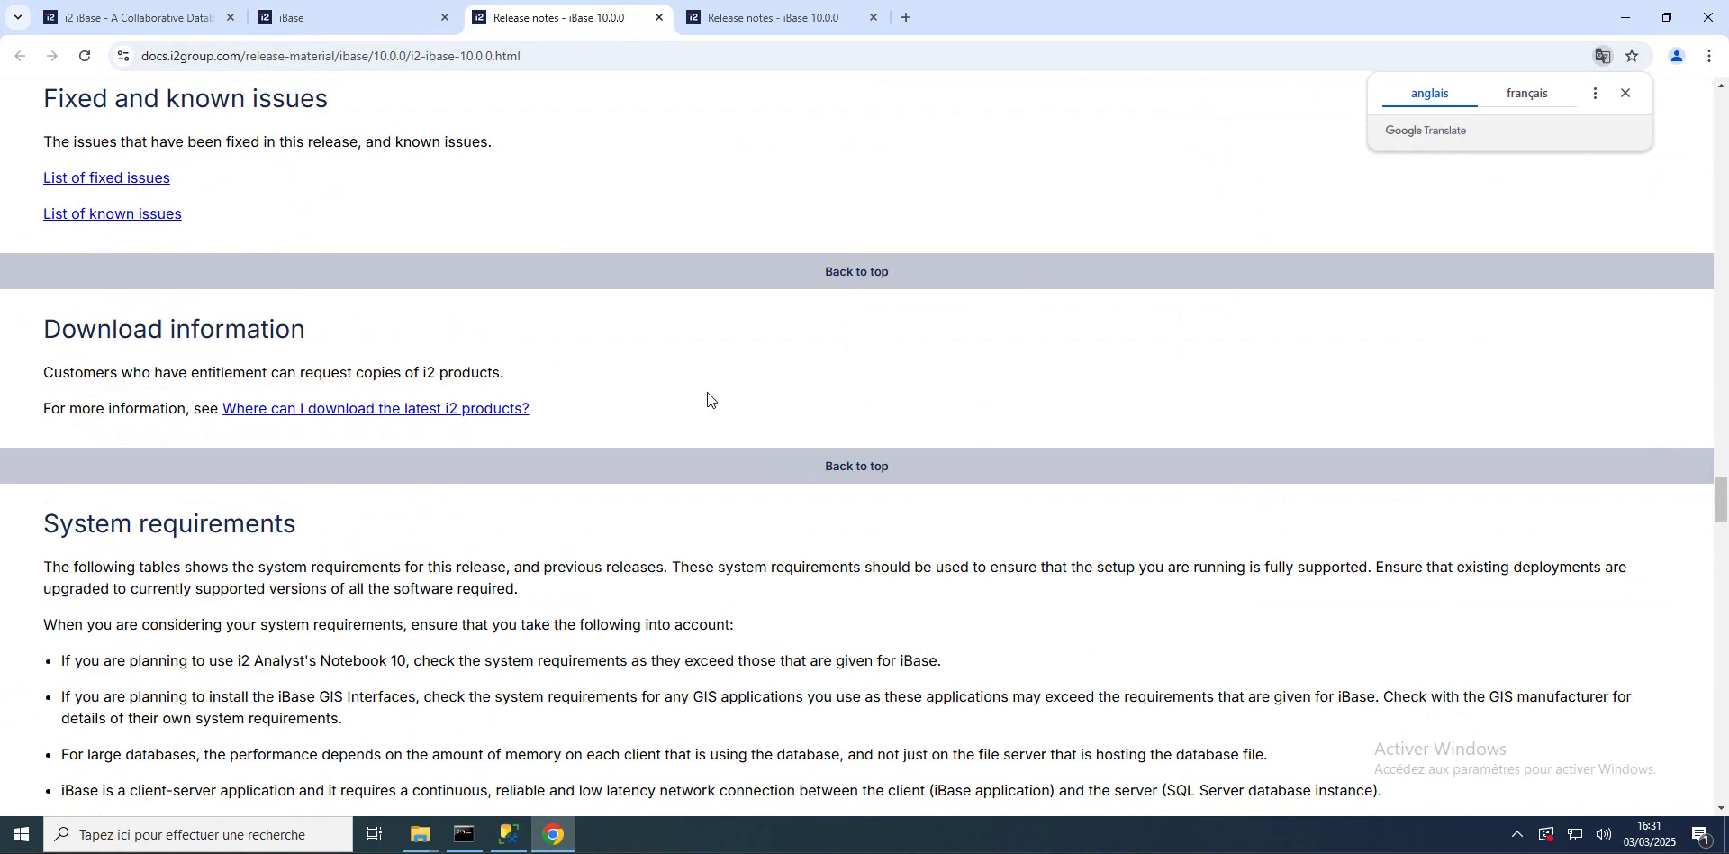
scroll(707, 396, "down", 15)
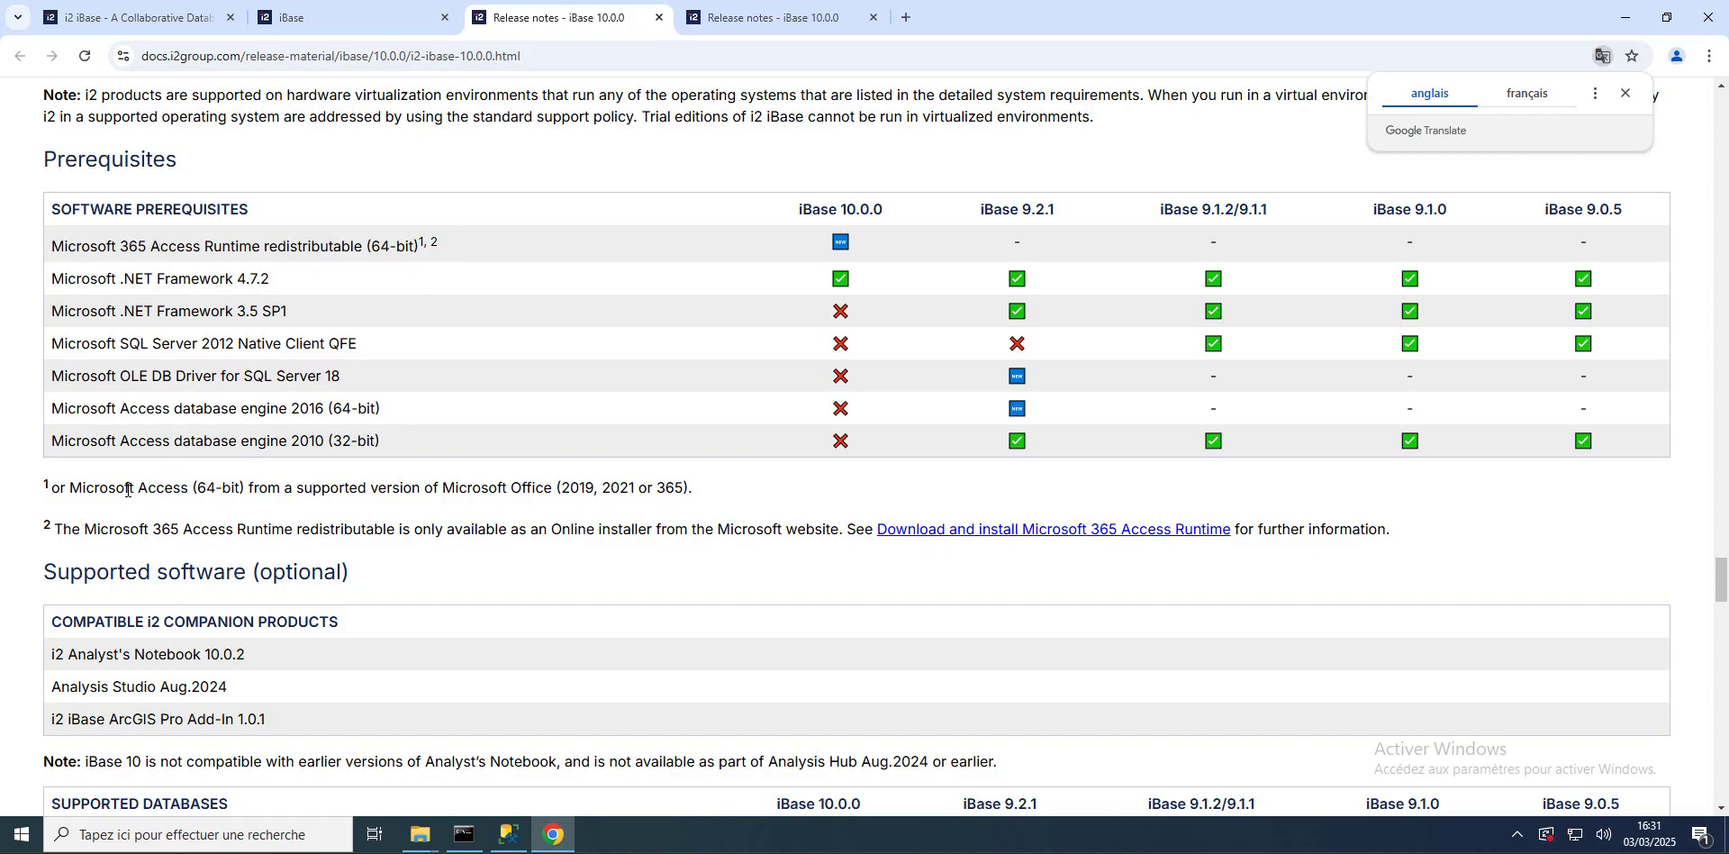
left_click_drag(52, 245, 372, 248)
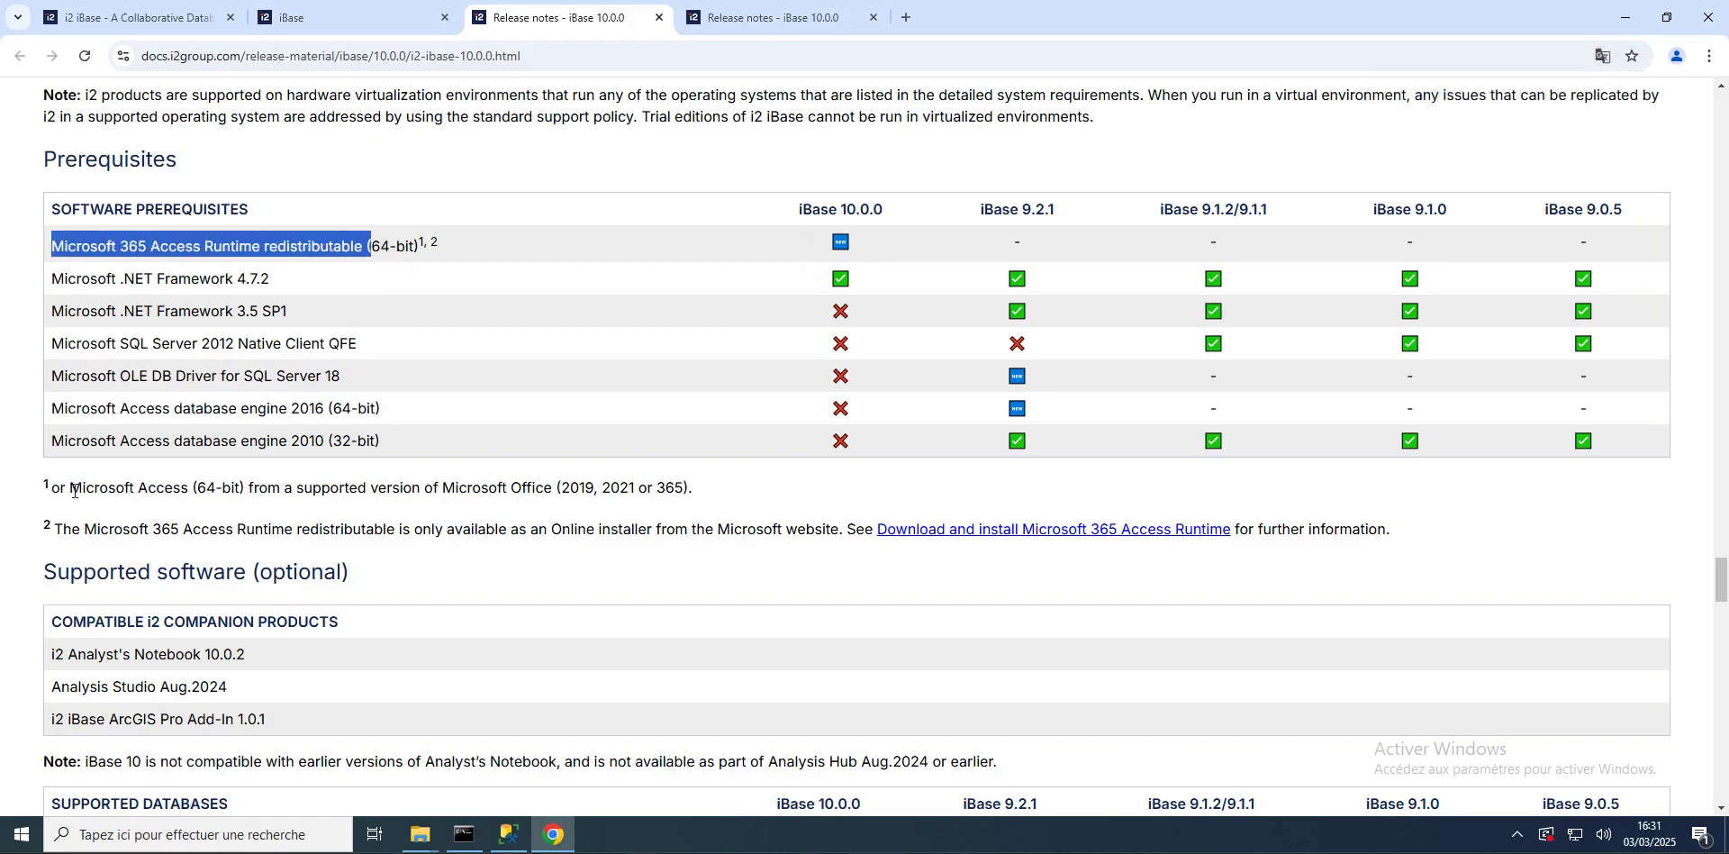
left_click_drag(70, 489, 643, 482)
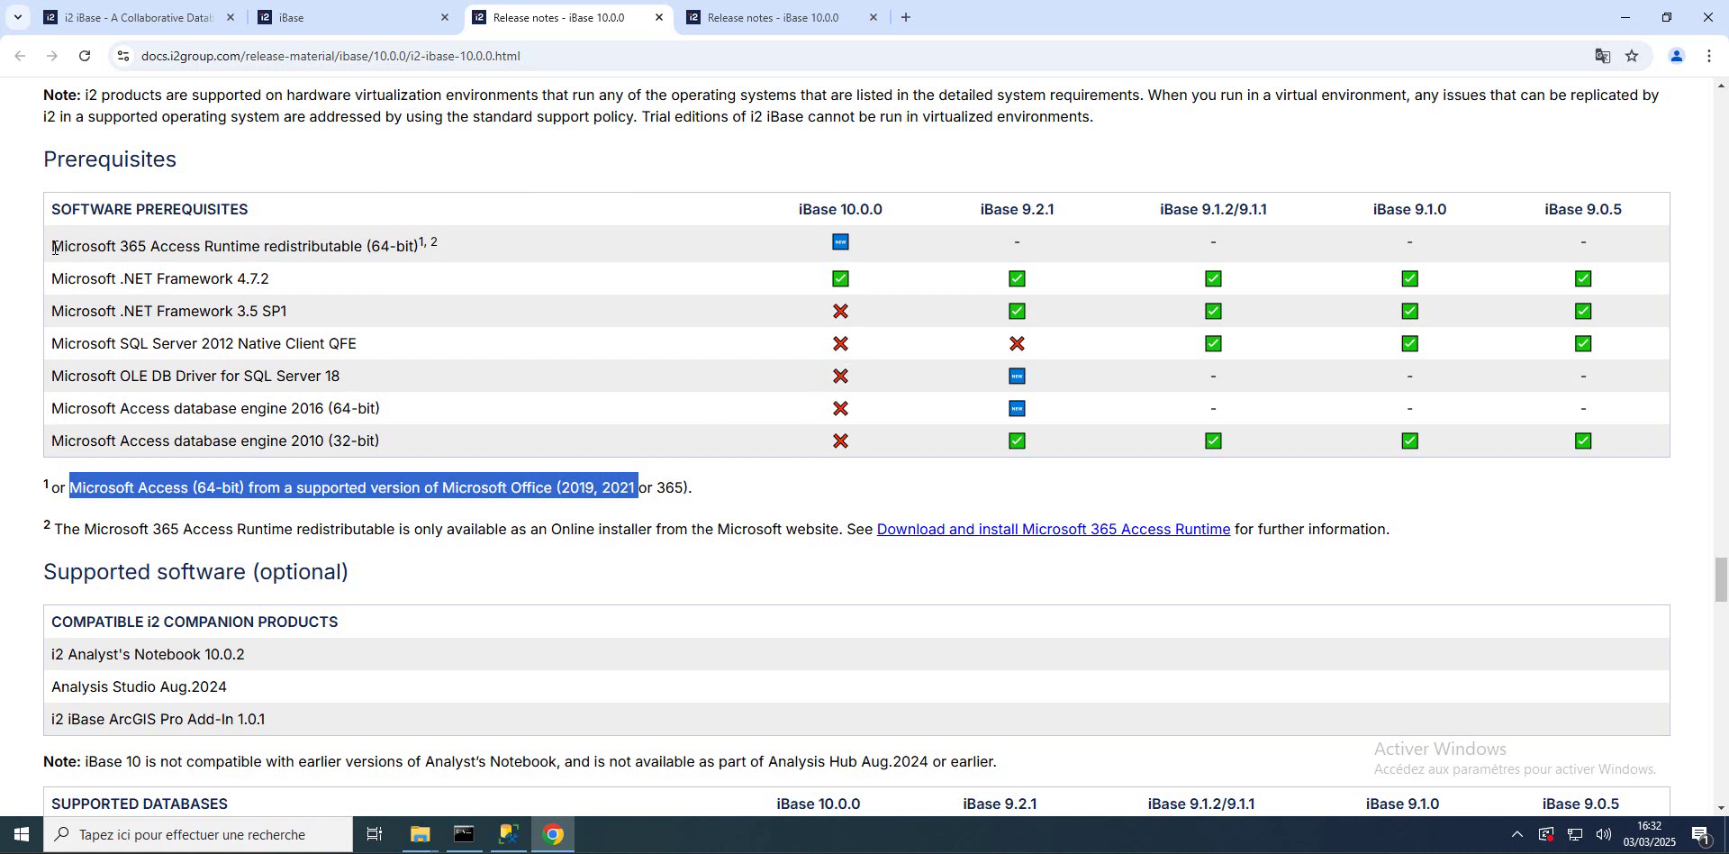
left_click_drag(54, 247, 361, 255)
key("ctrl+c")
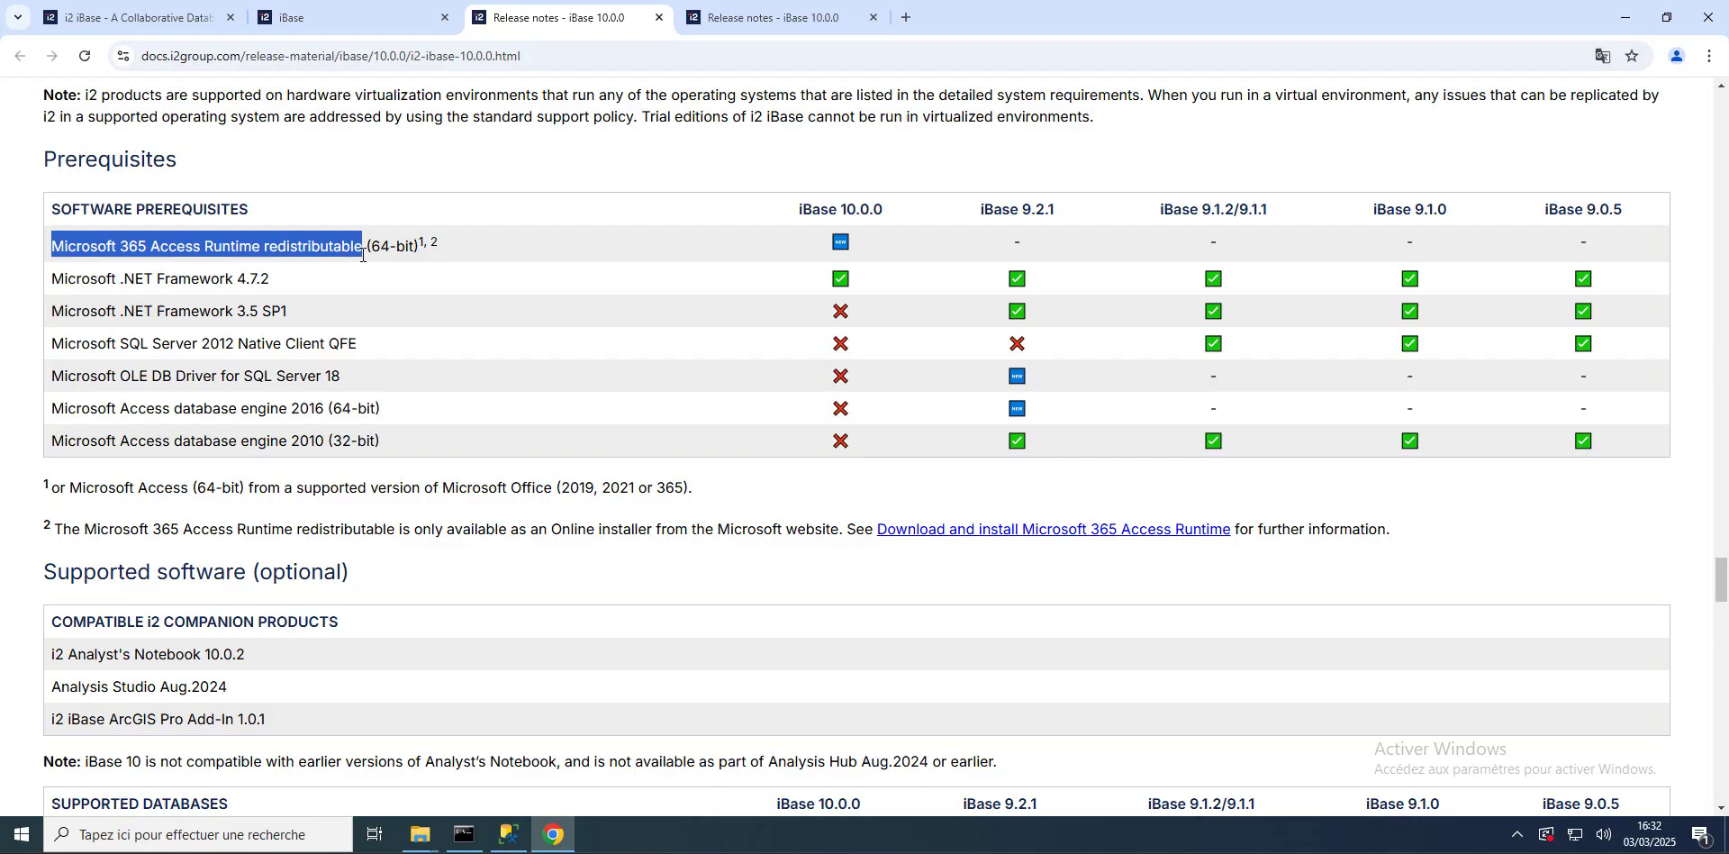
Step: Search the web for the Access Runtime name and open Microsoft's Access Runtime download page
left_click(721, 20)
left_click(651, 62)
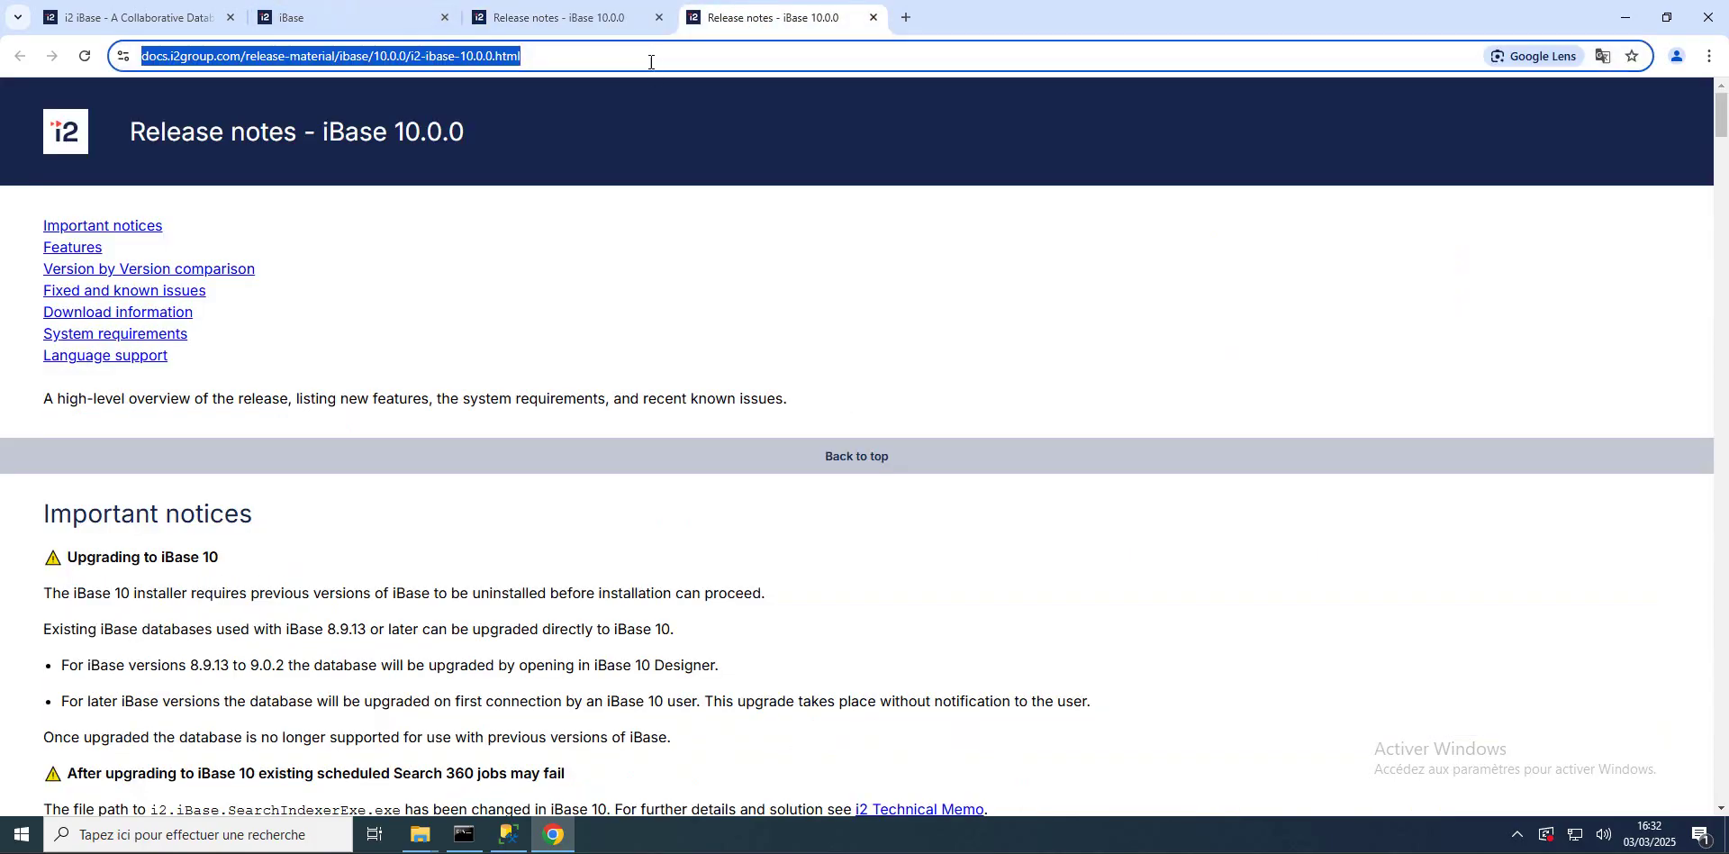
key("ctrl+v")
key("Return")
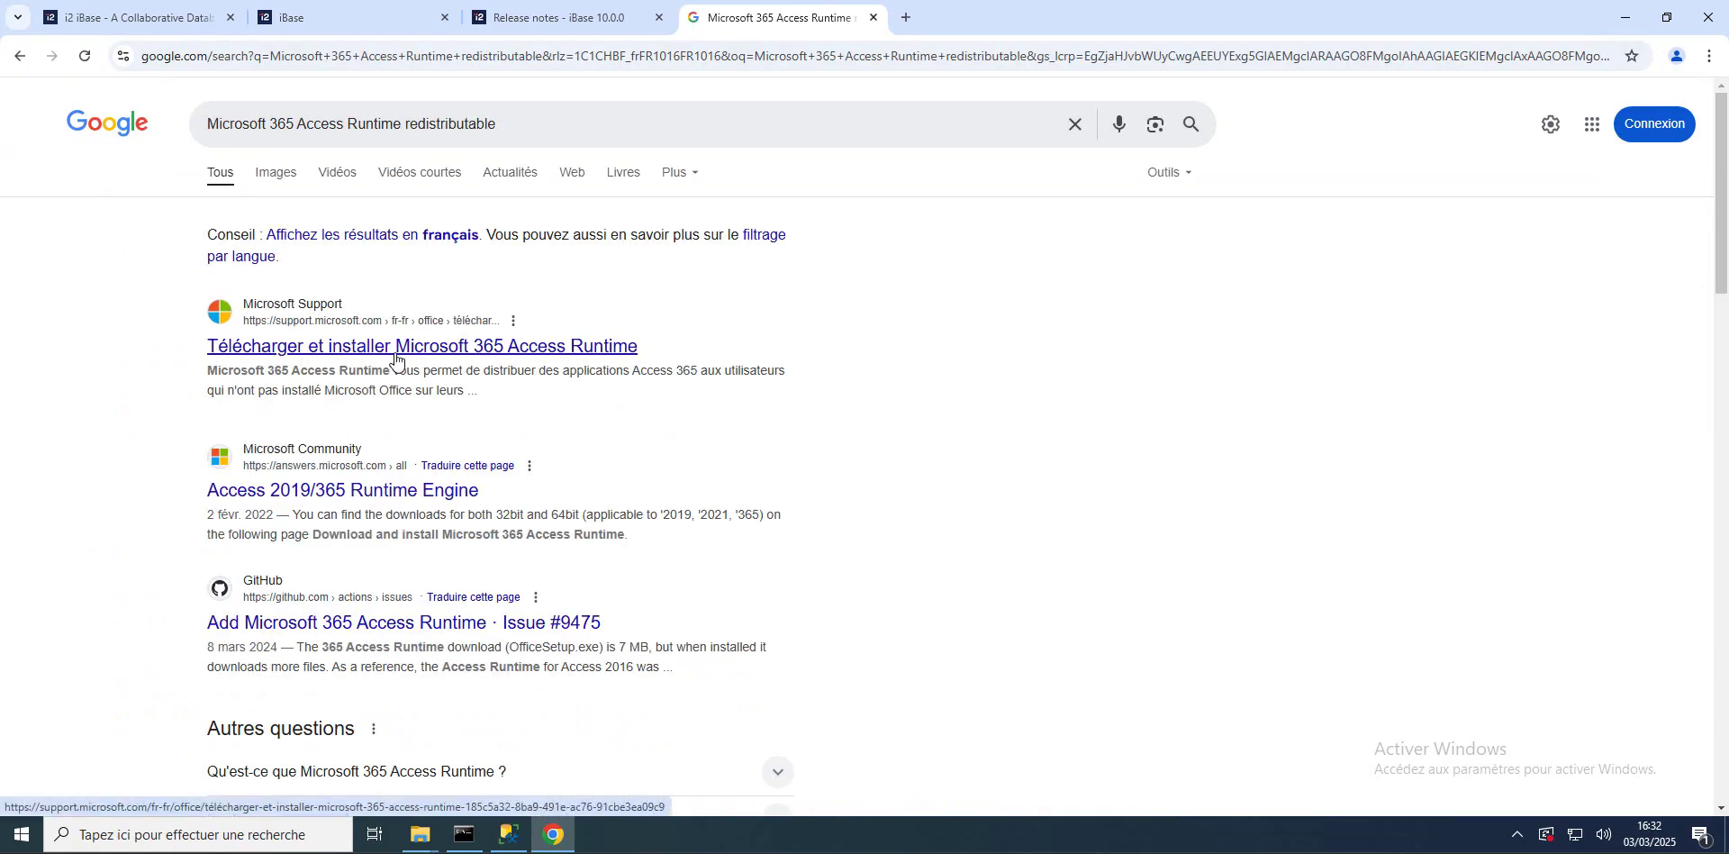
left_click(395, 357)
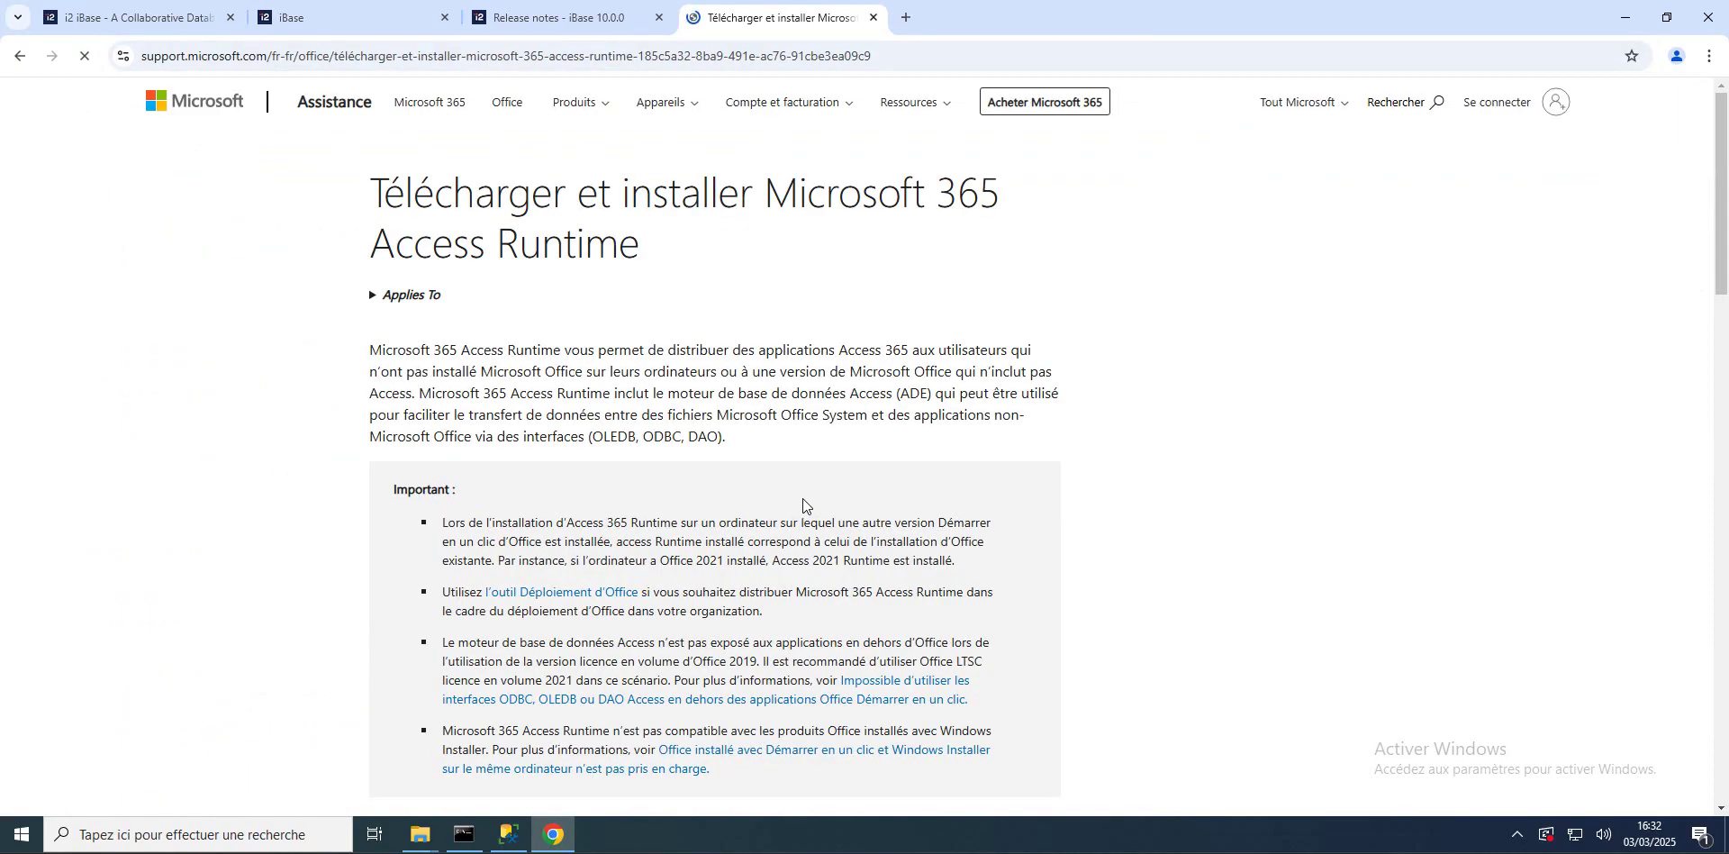
Step: Download and install the English Access Runtime, then return to the iBase release notes
scroll(804, 505, "down", 12)
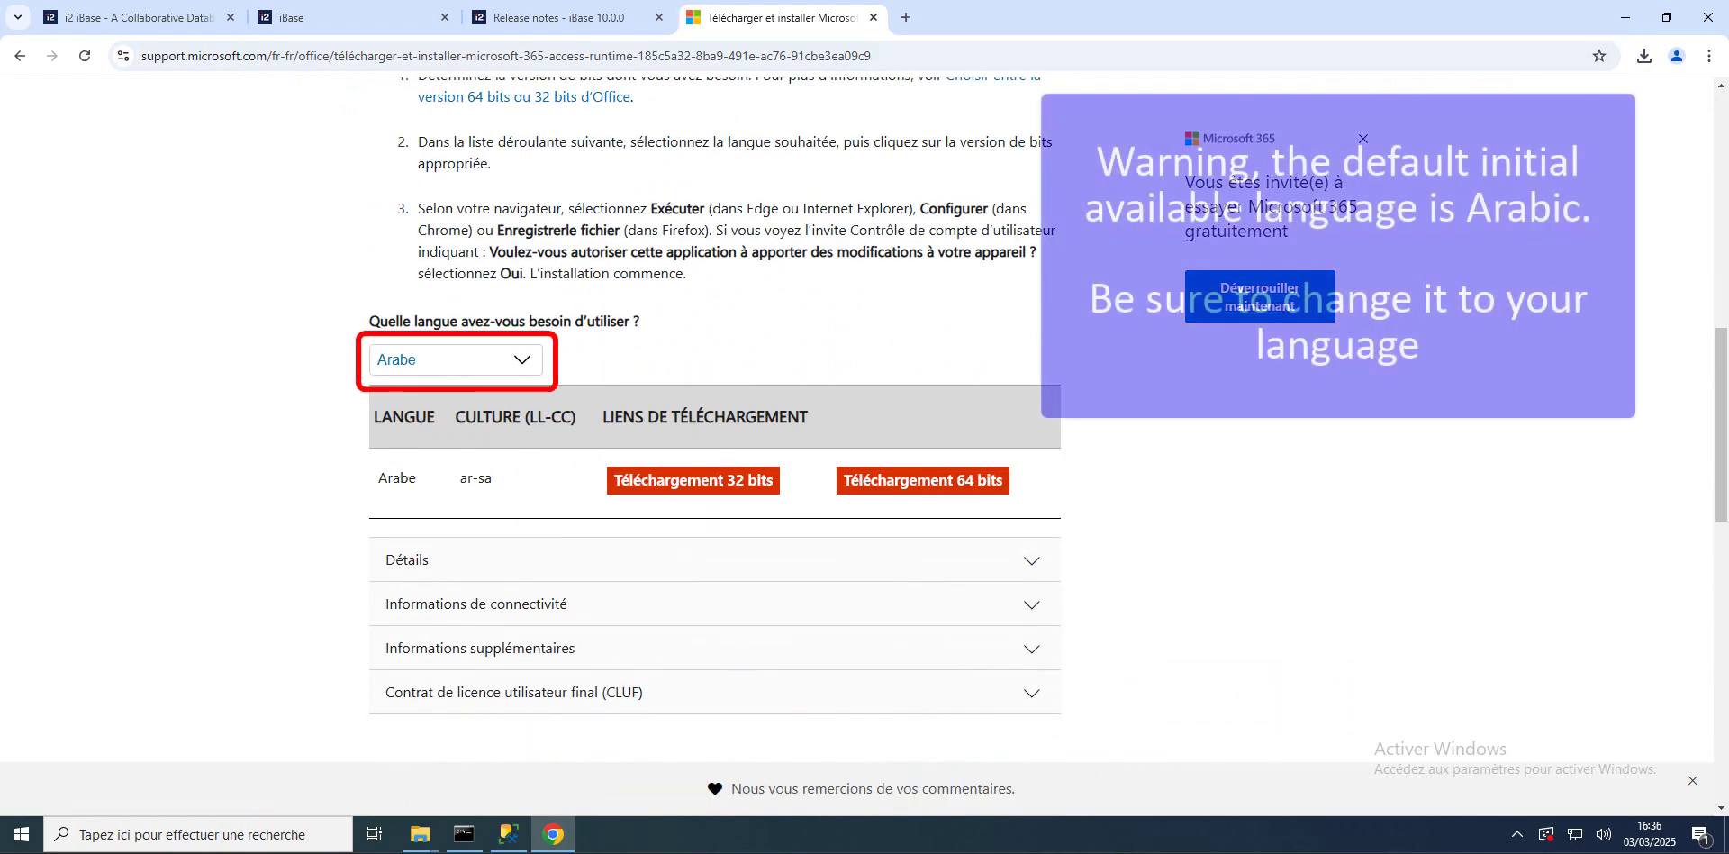
left_click(523, 364)
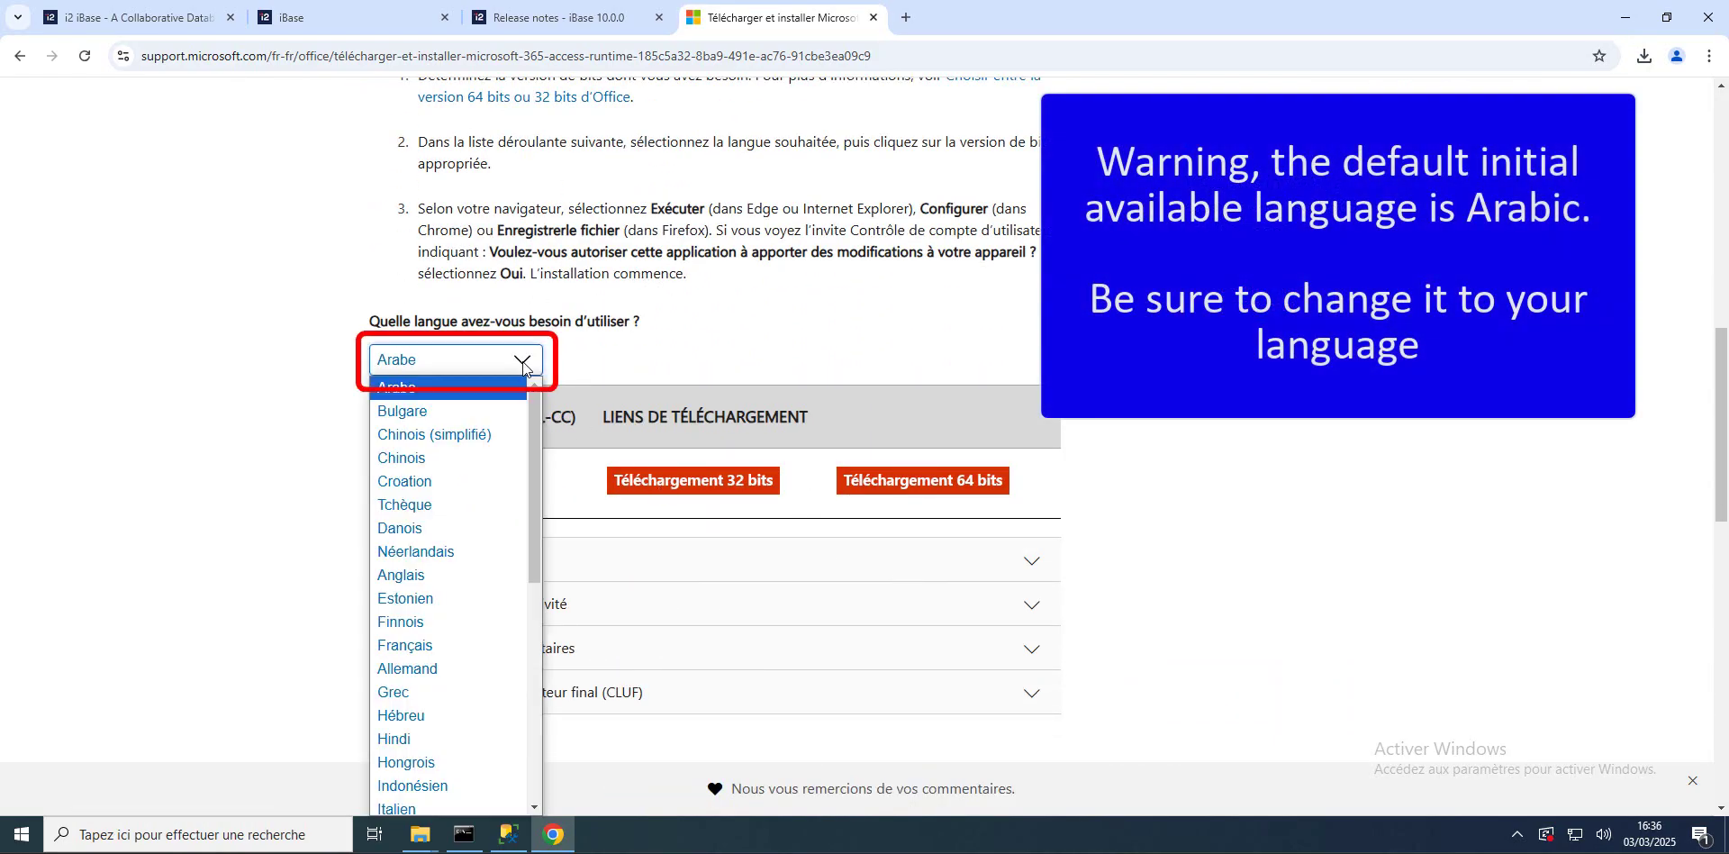
left_click(439, 576)
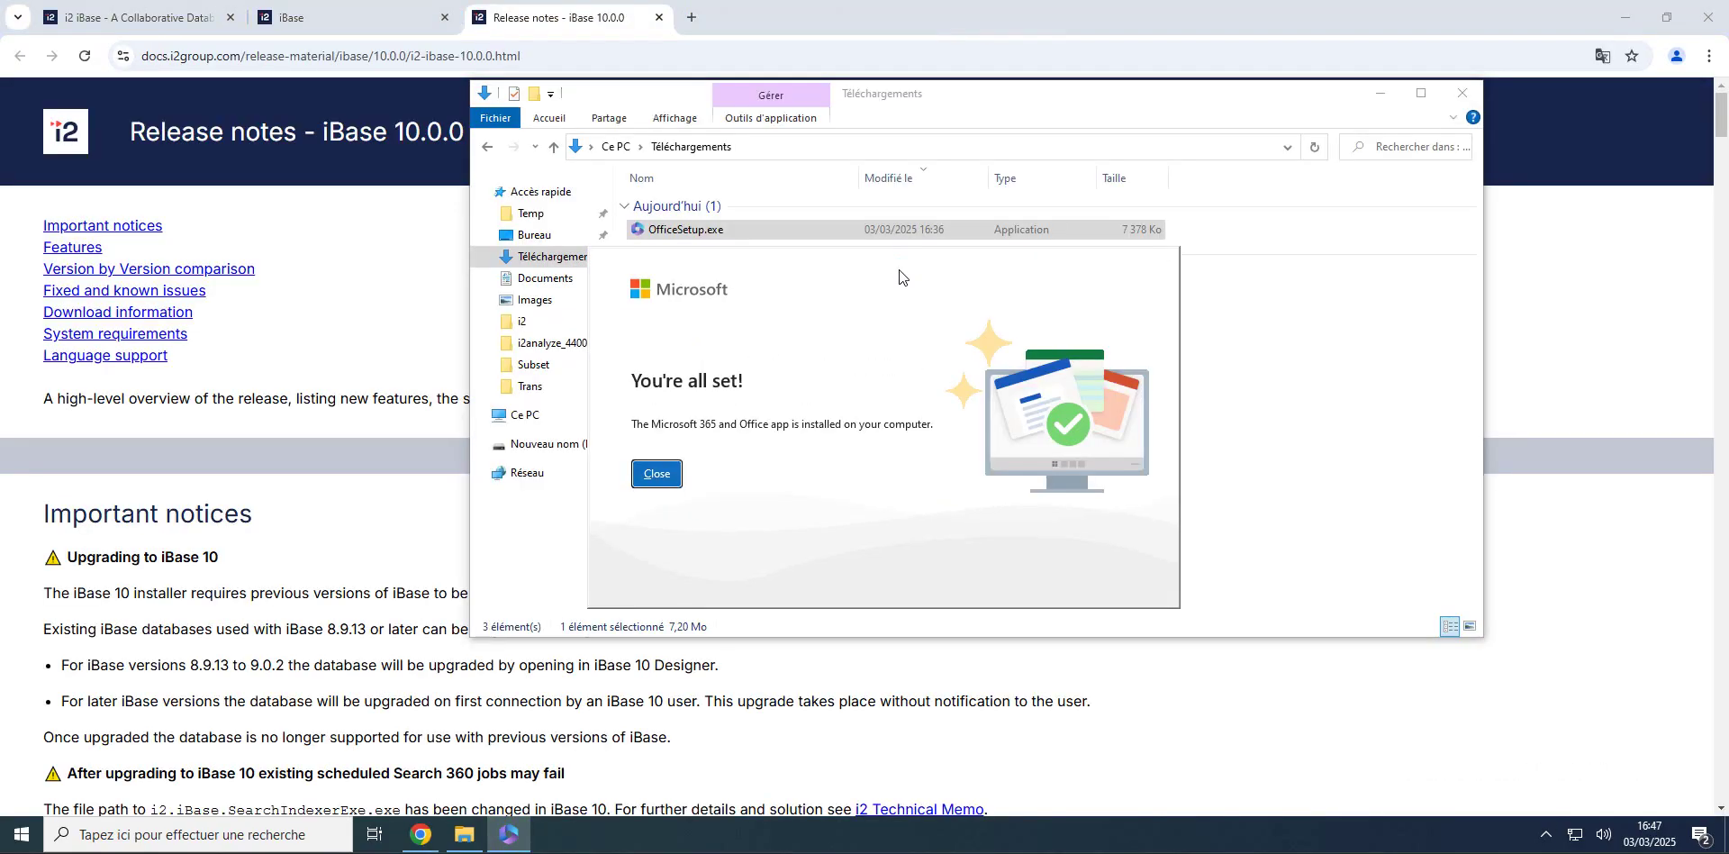
left_click(657, 474)
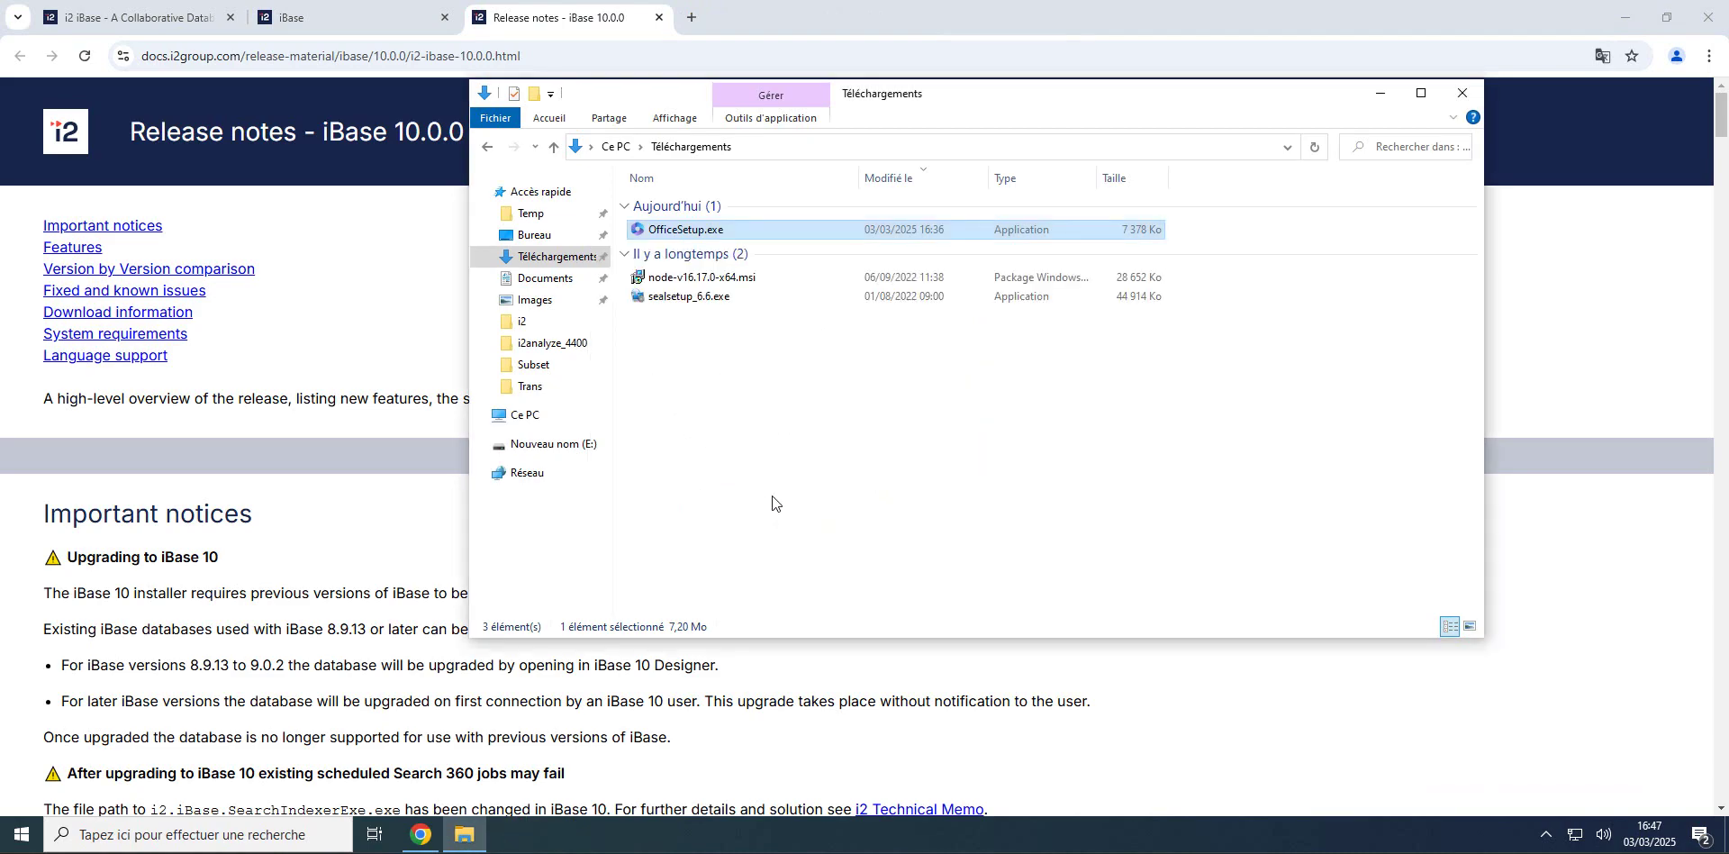
left_click(324, 537)
scroll(324, 537, "down", 15)
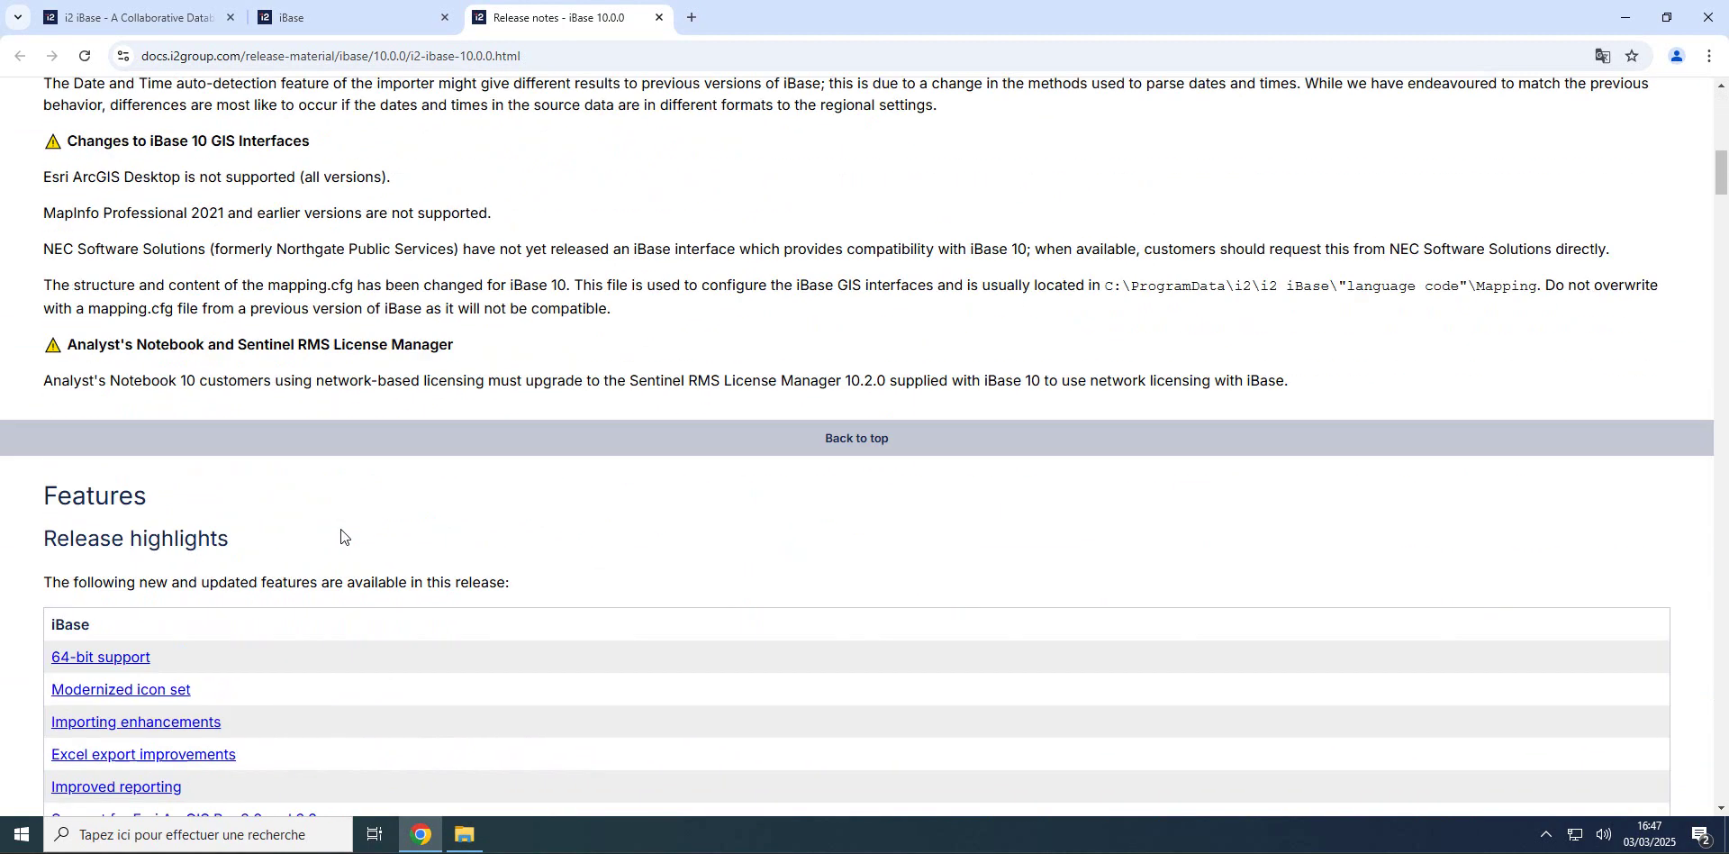
scroll(344, 531, "down", 20)
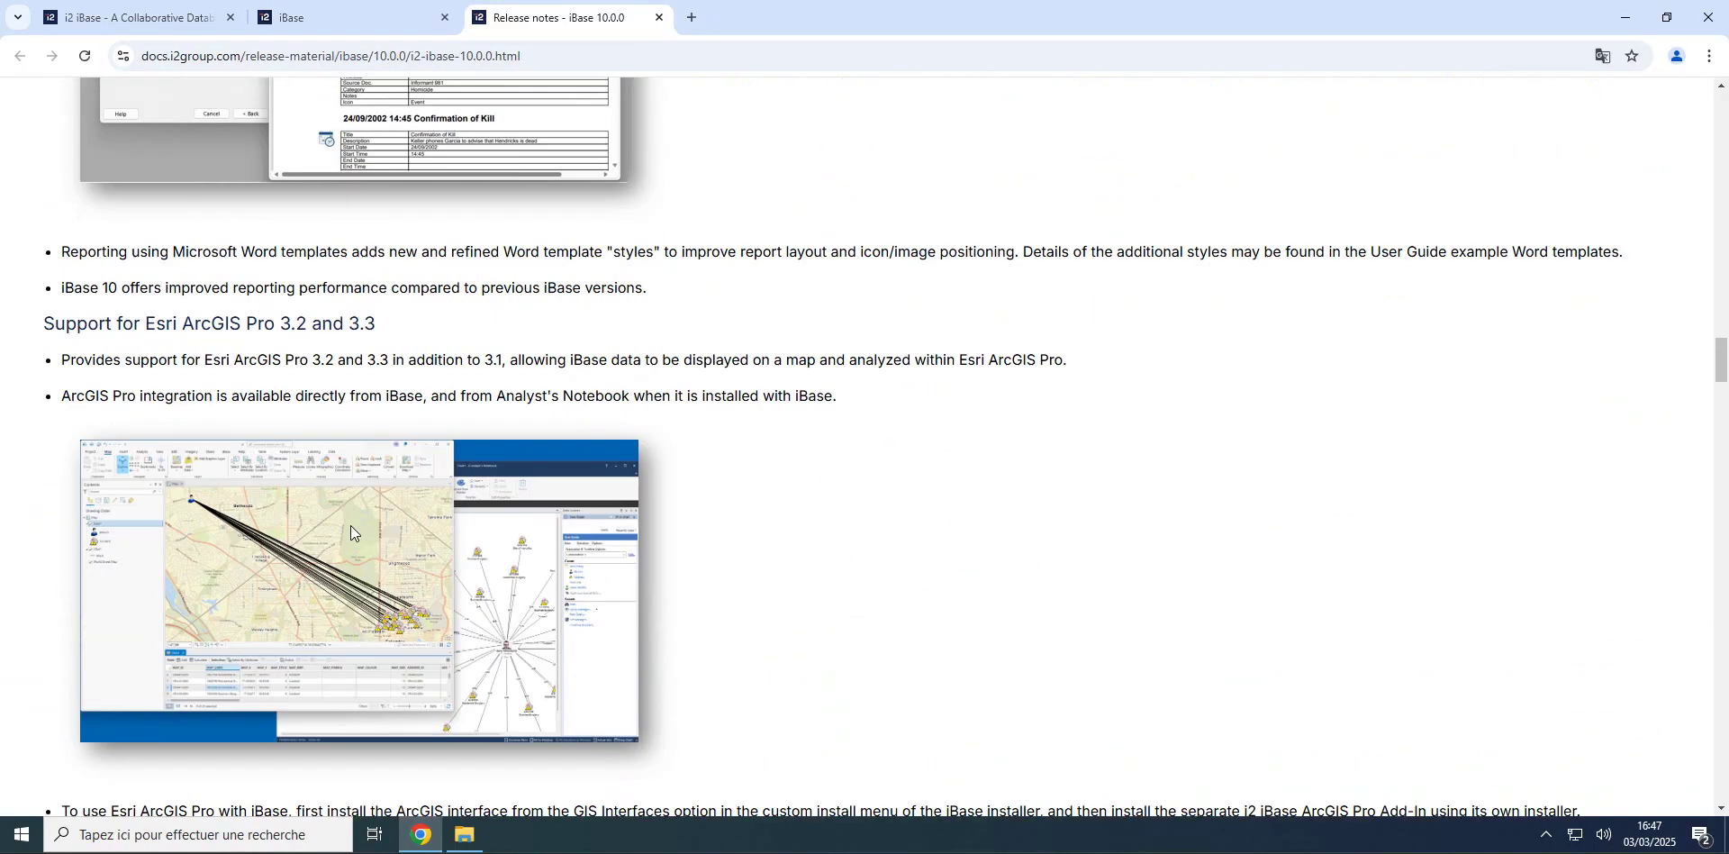
Step: Select the 'Microsoft .NET Framework 4.7.2' prerequisite name and switch back to the browser
scroll(350, 526, "down", 20)
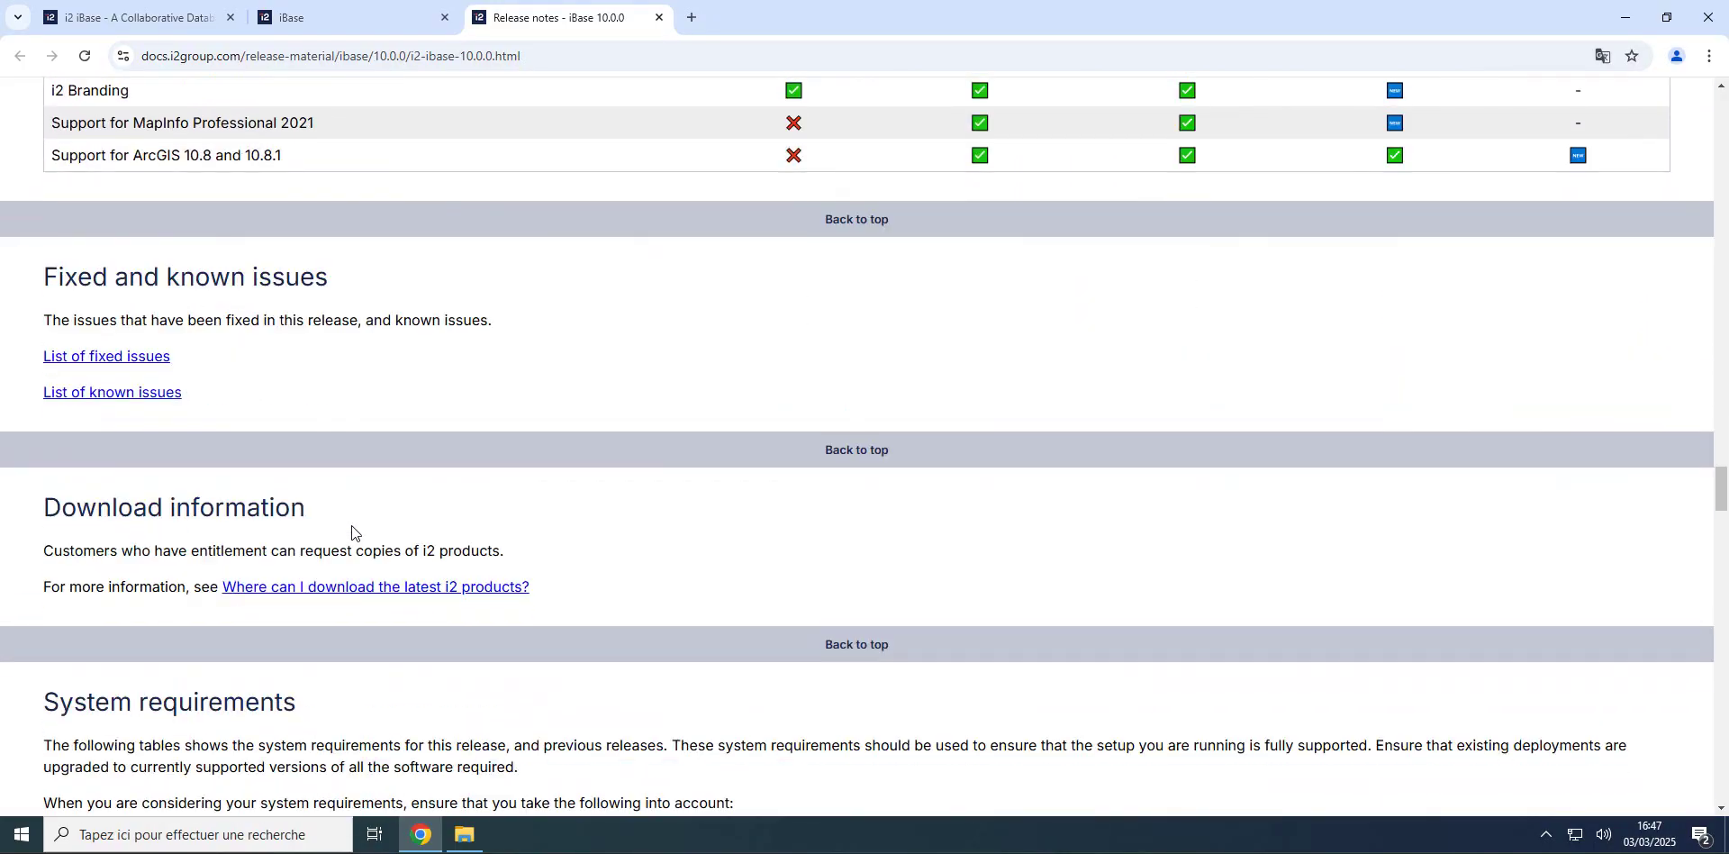
scroll(352, 526, "down", 11)
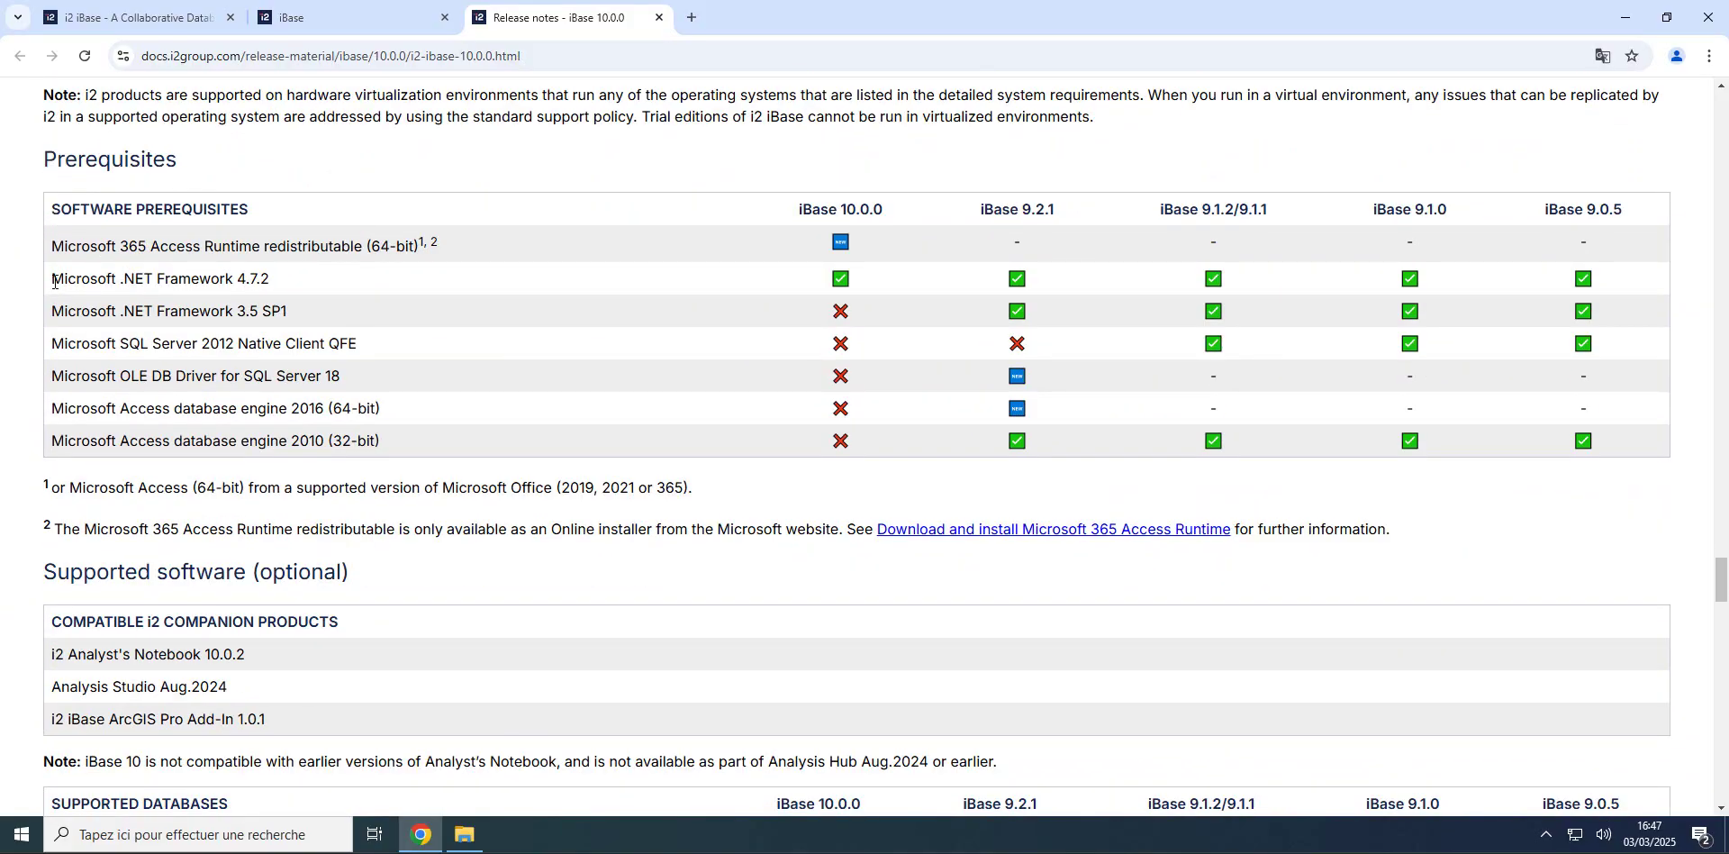
left_click_drag(54, 282, 271, 286)
key("ctrl+c")
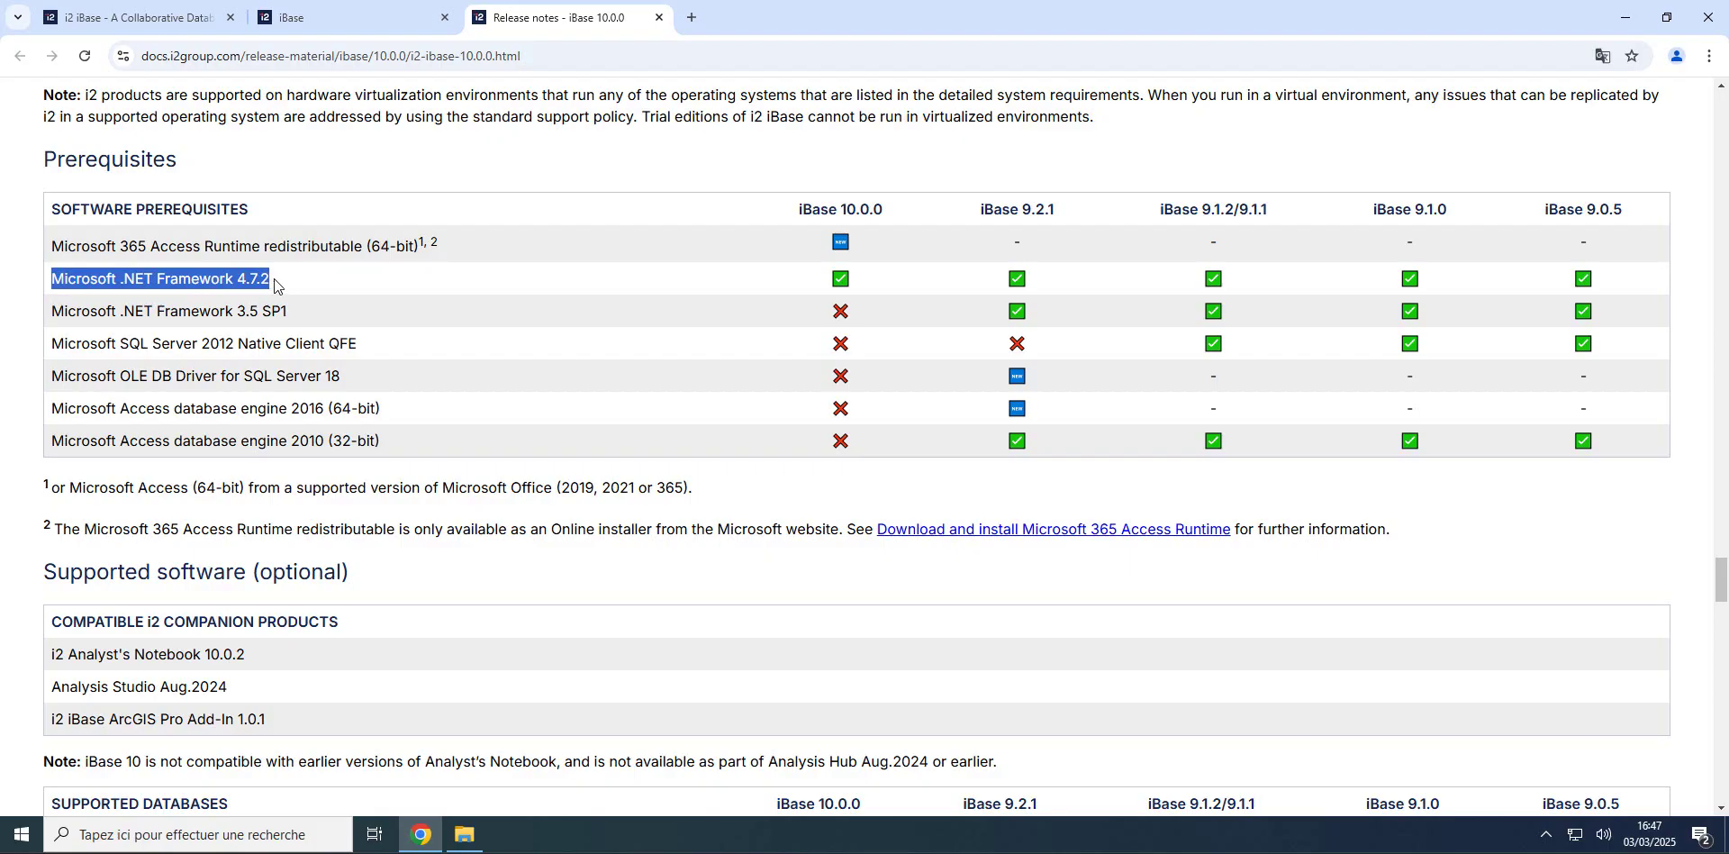
key("alt+Tab")
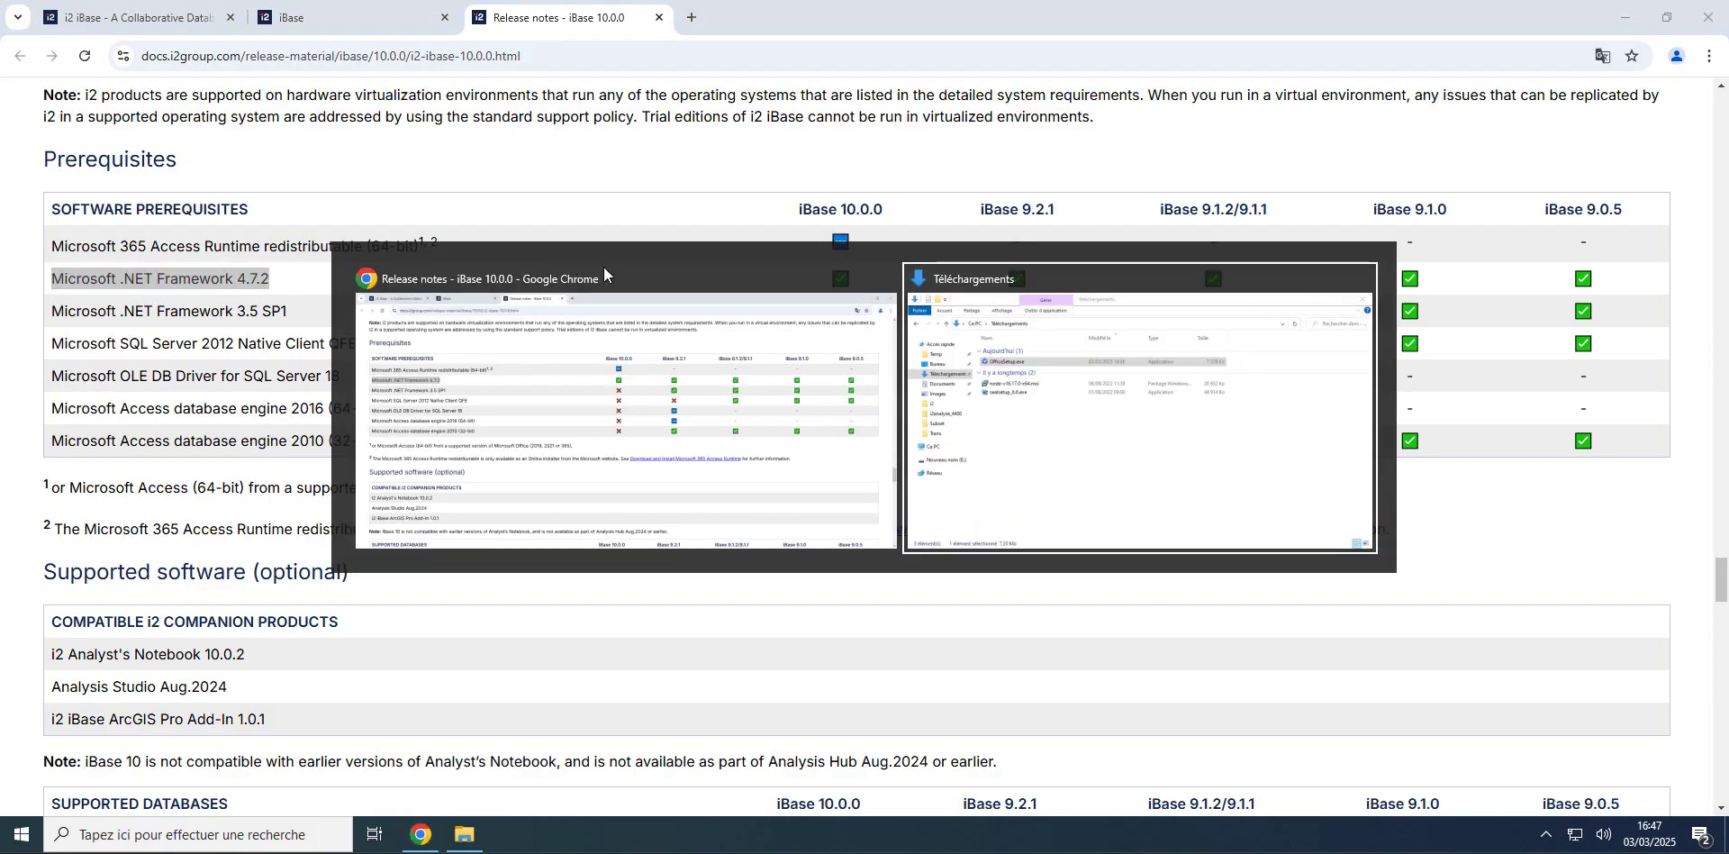
key("alt+Tab")
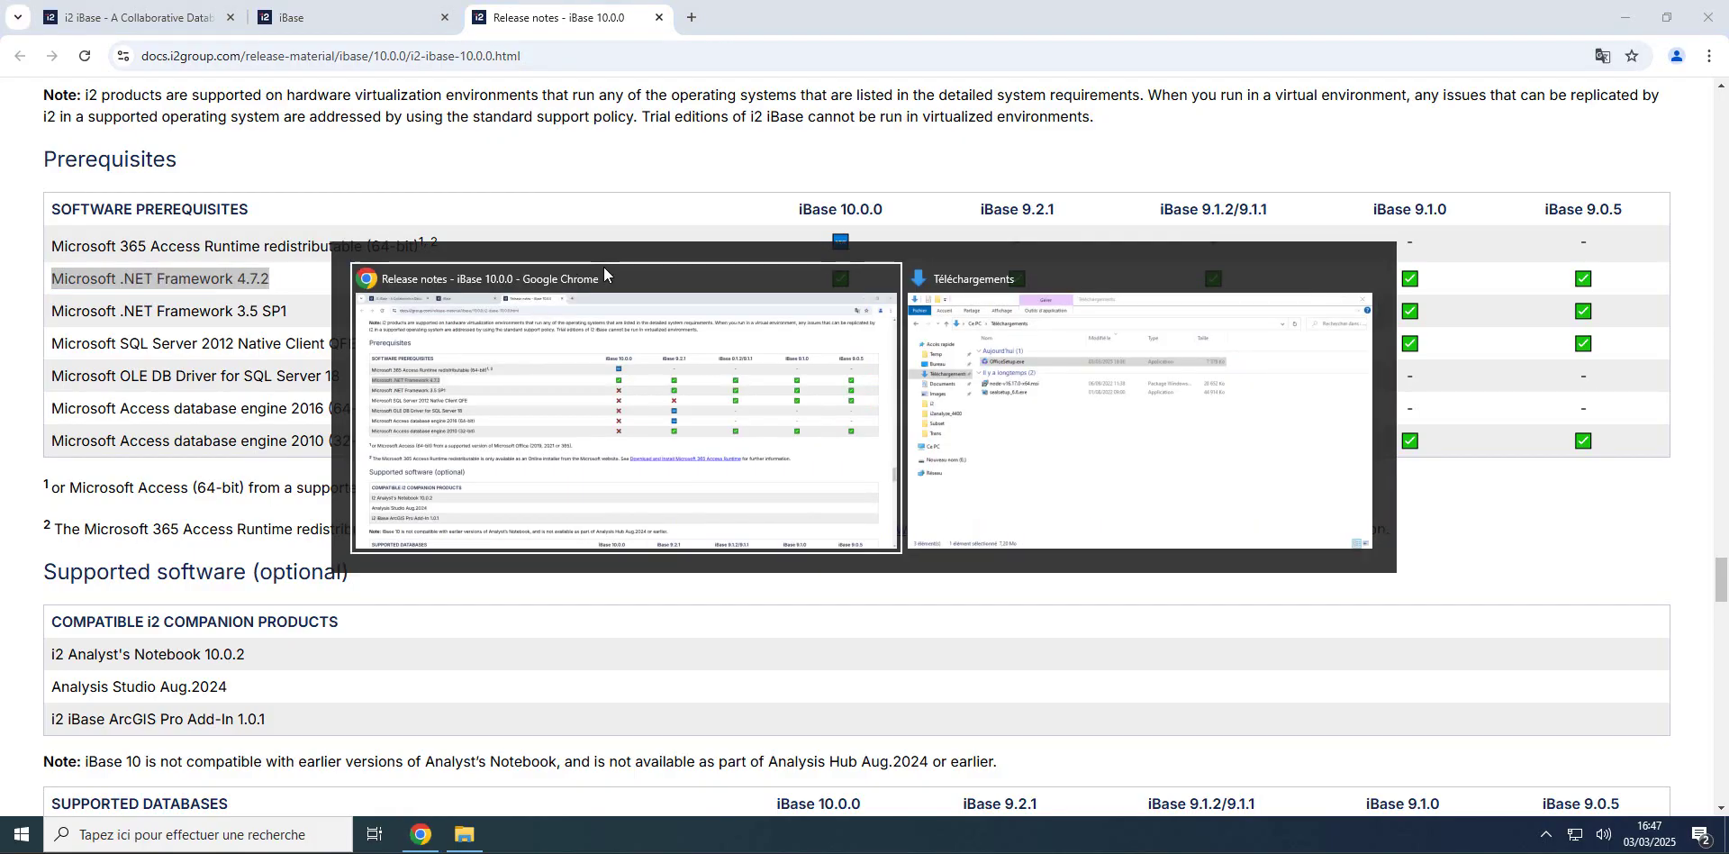
Step: In a new tab, search Google for the Microsoft .NET Framework 4.8 download
left_click(691, 17)
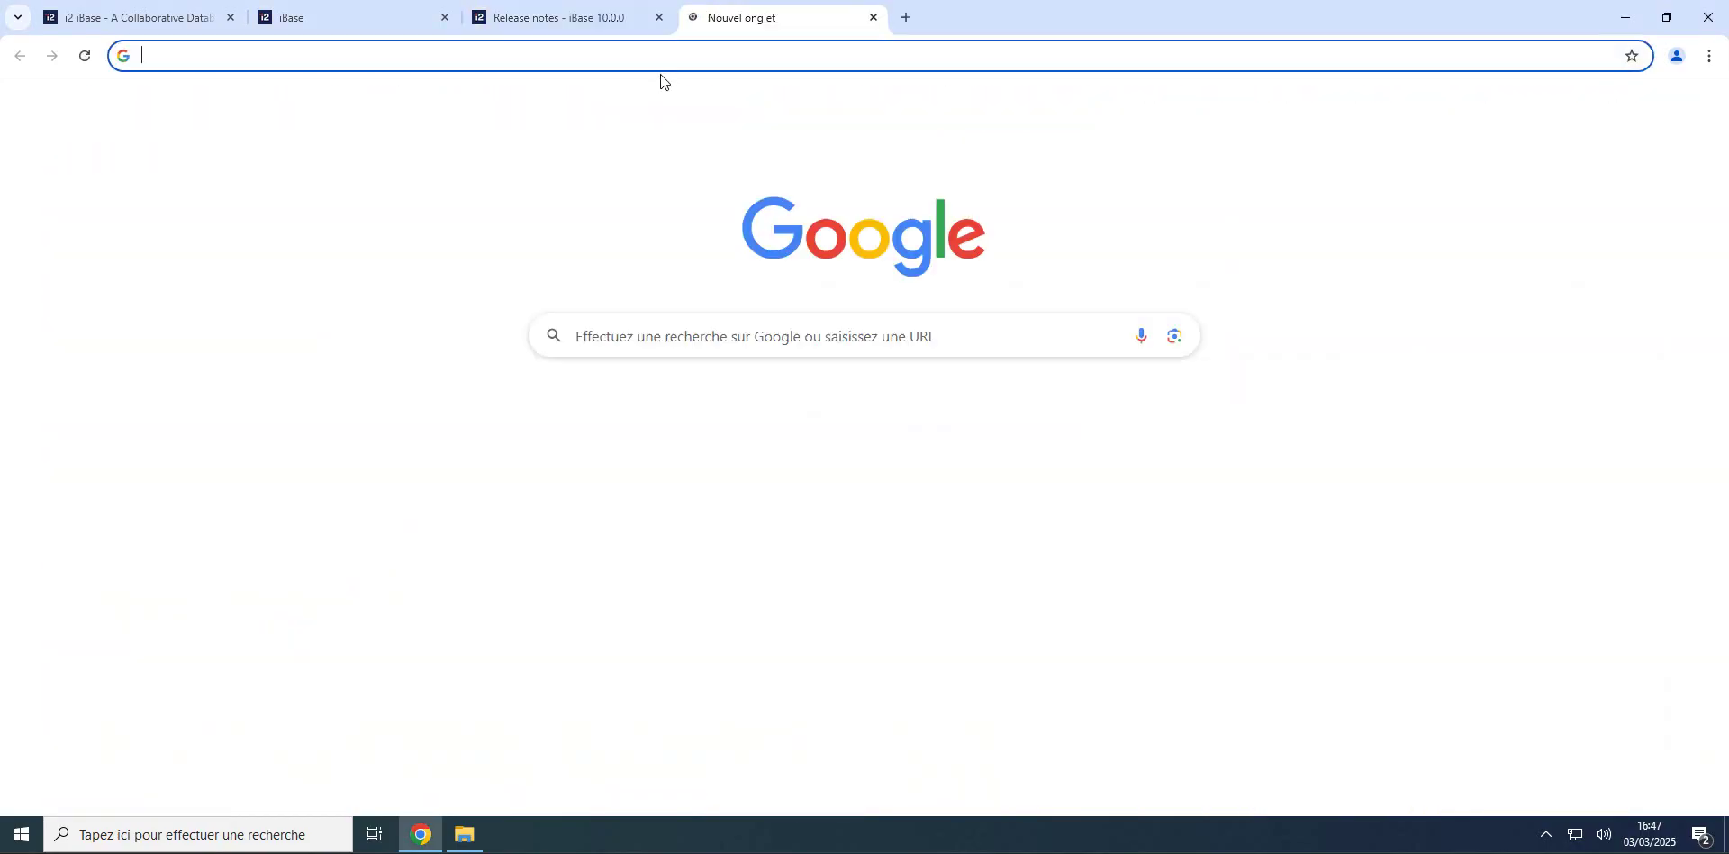
left_click(642, 333)
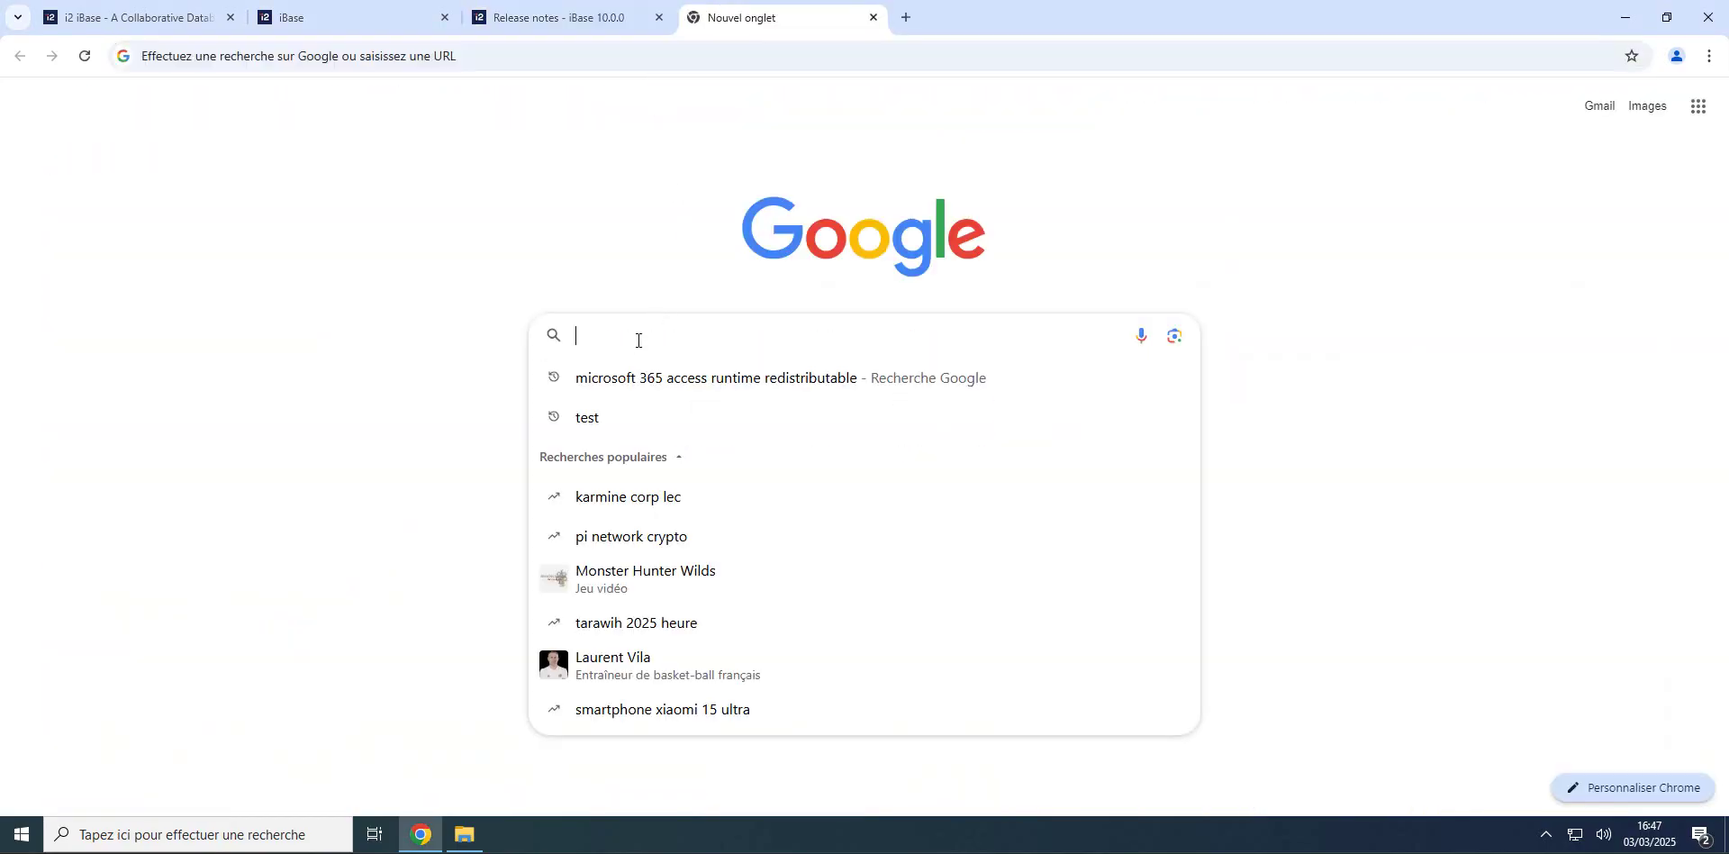
key("ctrl+v")
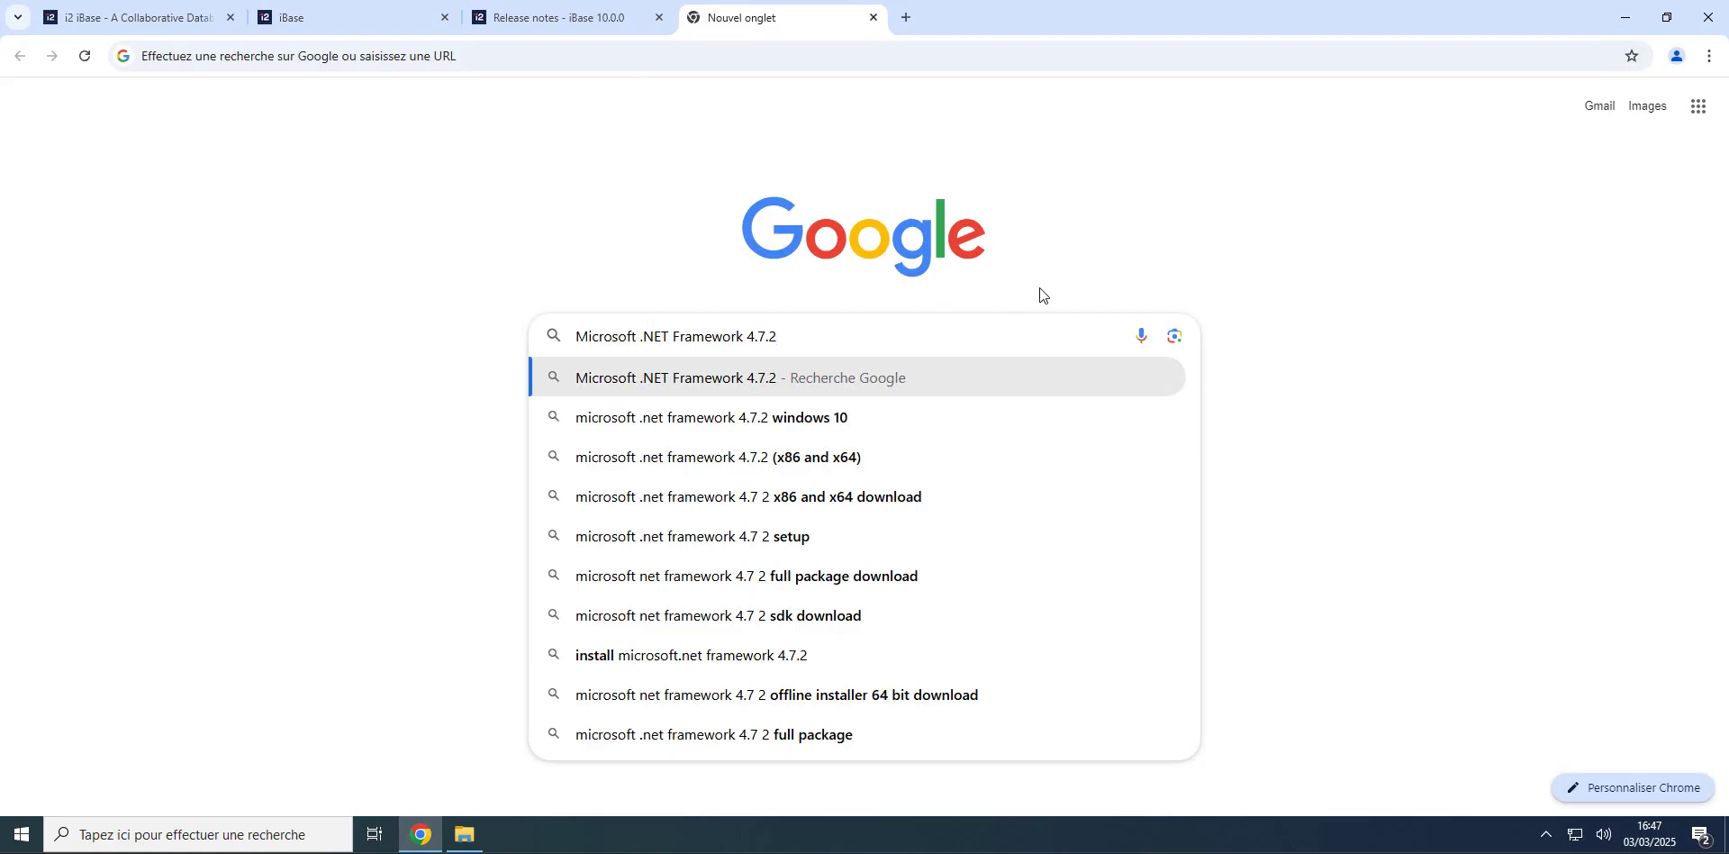
key("BackSpace")
key("BackSpace")
key("BackSpace")
type("8")
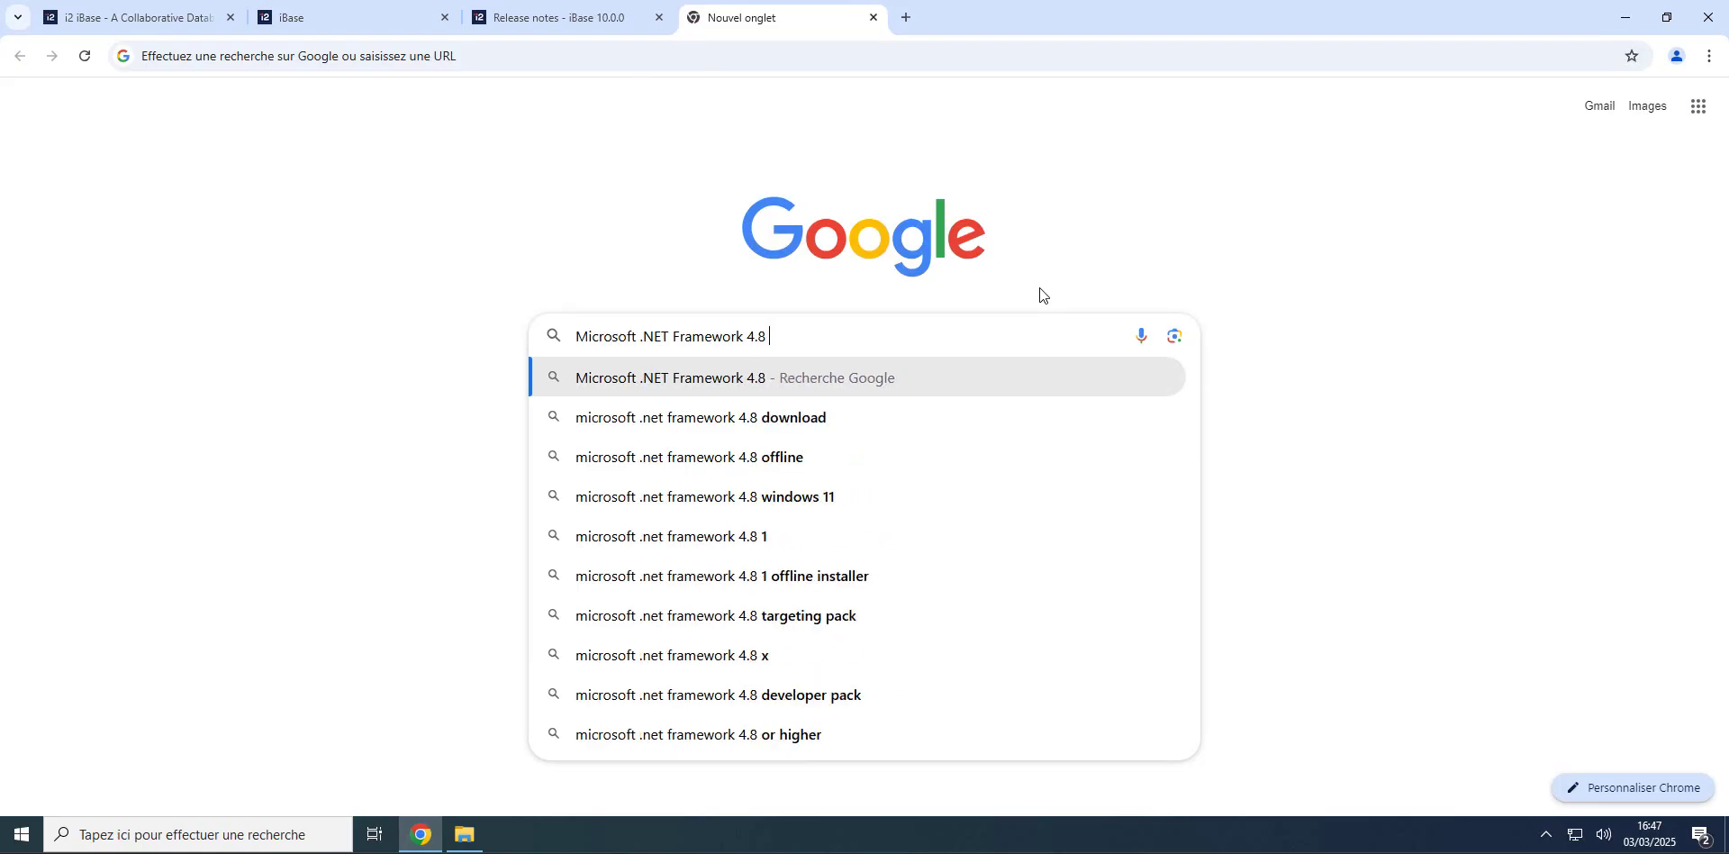
key("Down")
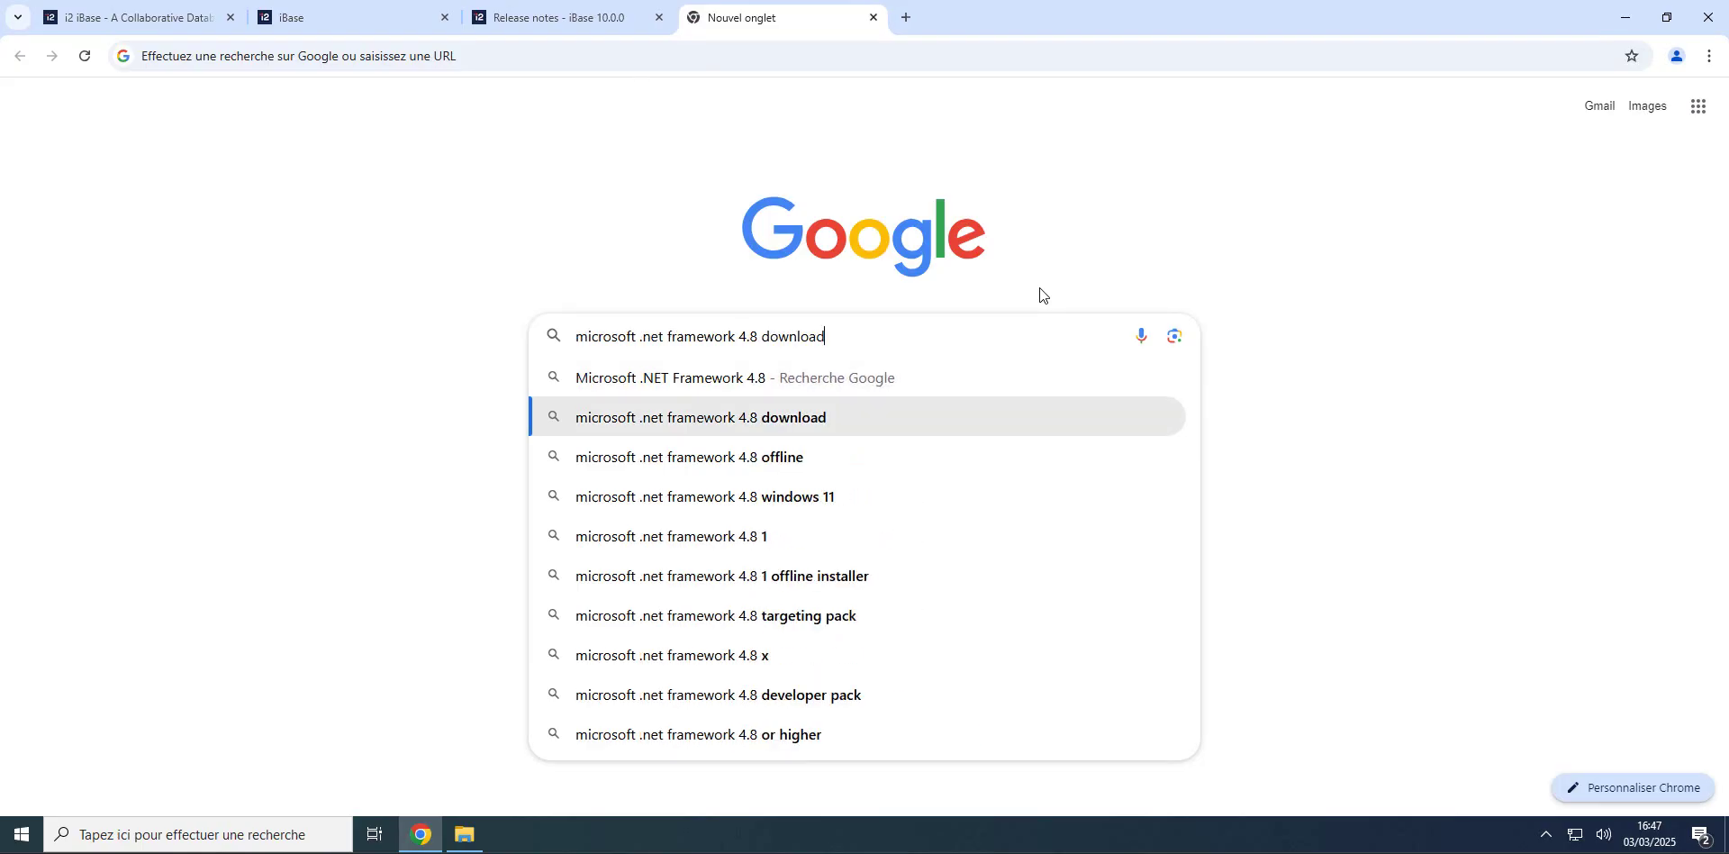
key("Return")
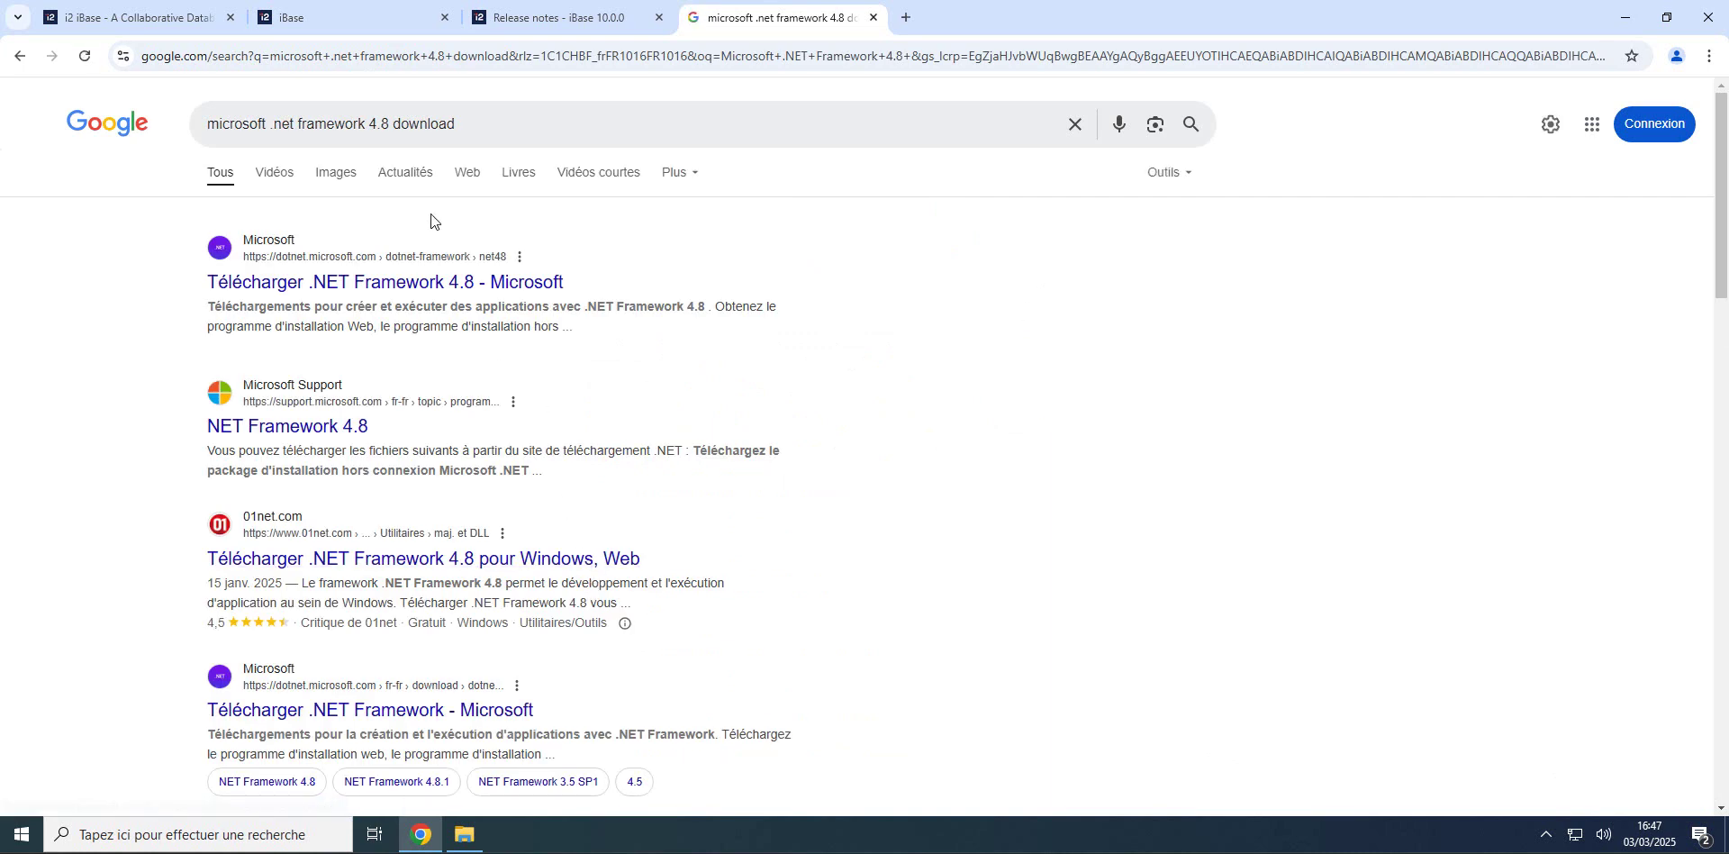
Step: Download the .NET Framework 4.8 Runtime installer from Microsoft's .NET Framework 4.8 page
left_click(331, 293)
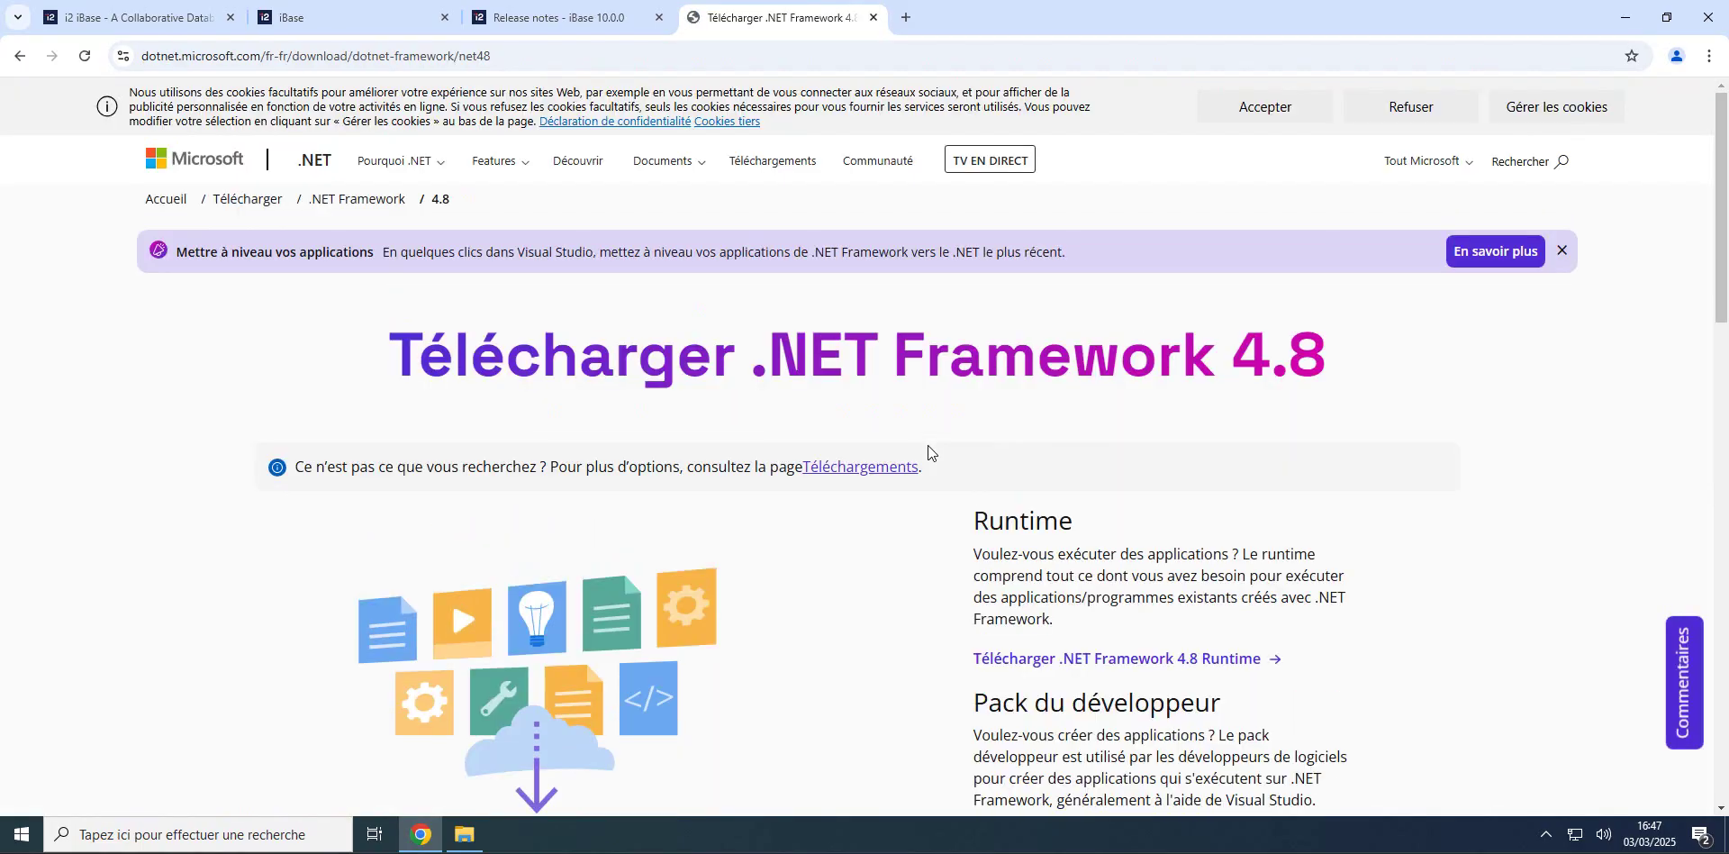
scroll(928, 450, "down", 1)
scroll(927, 450, "down", 2)
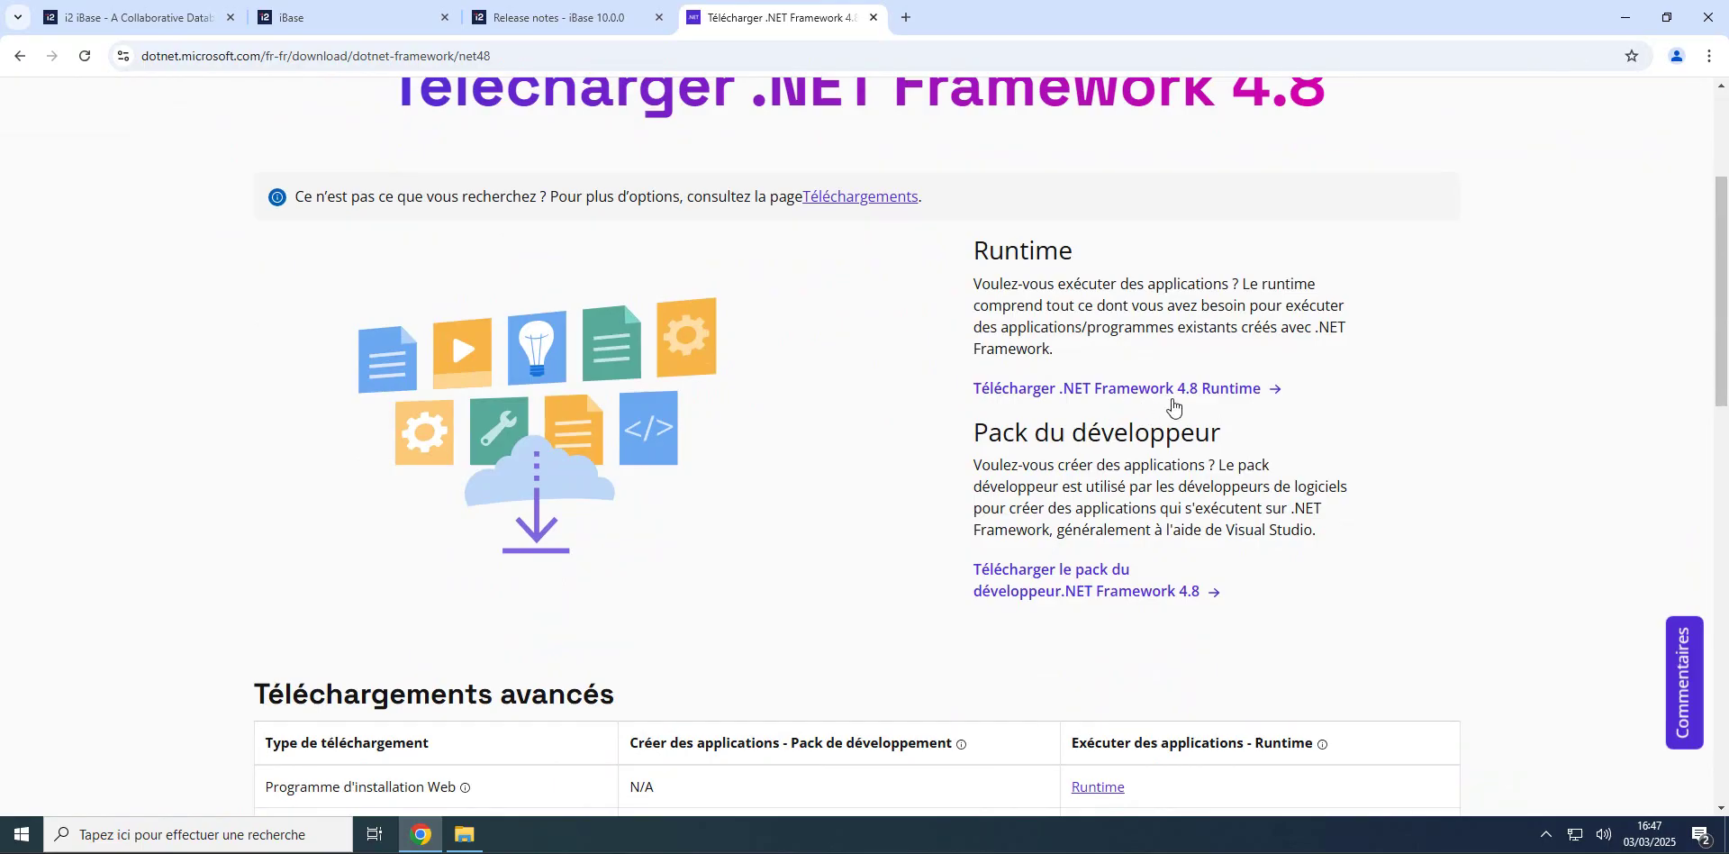
left_click(1103, 395)
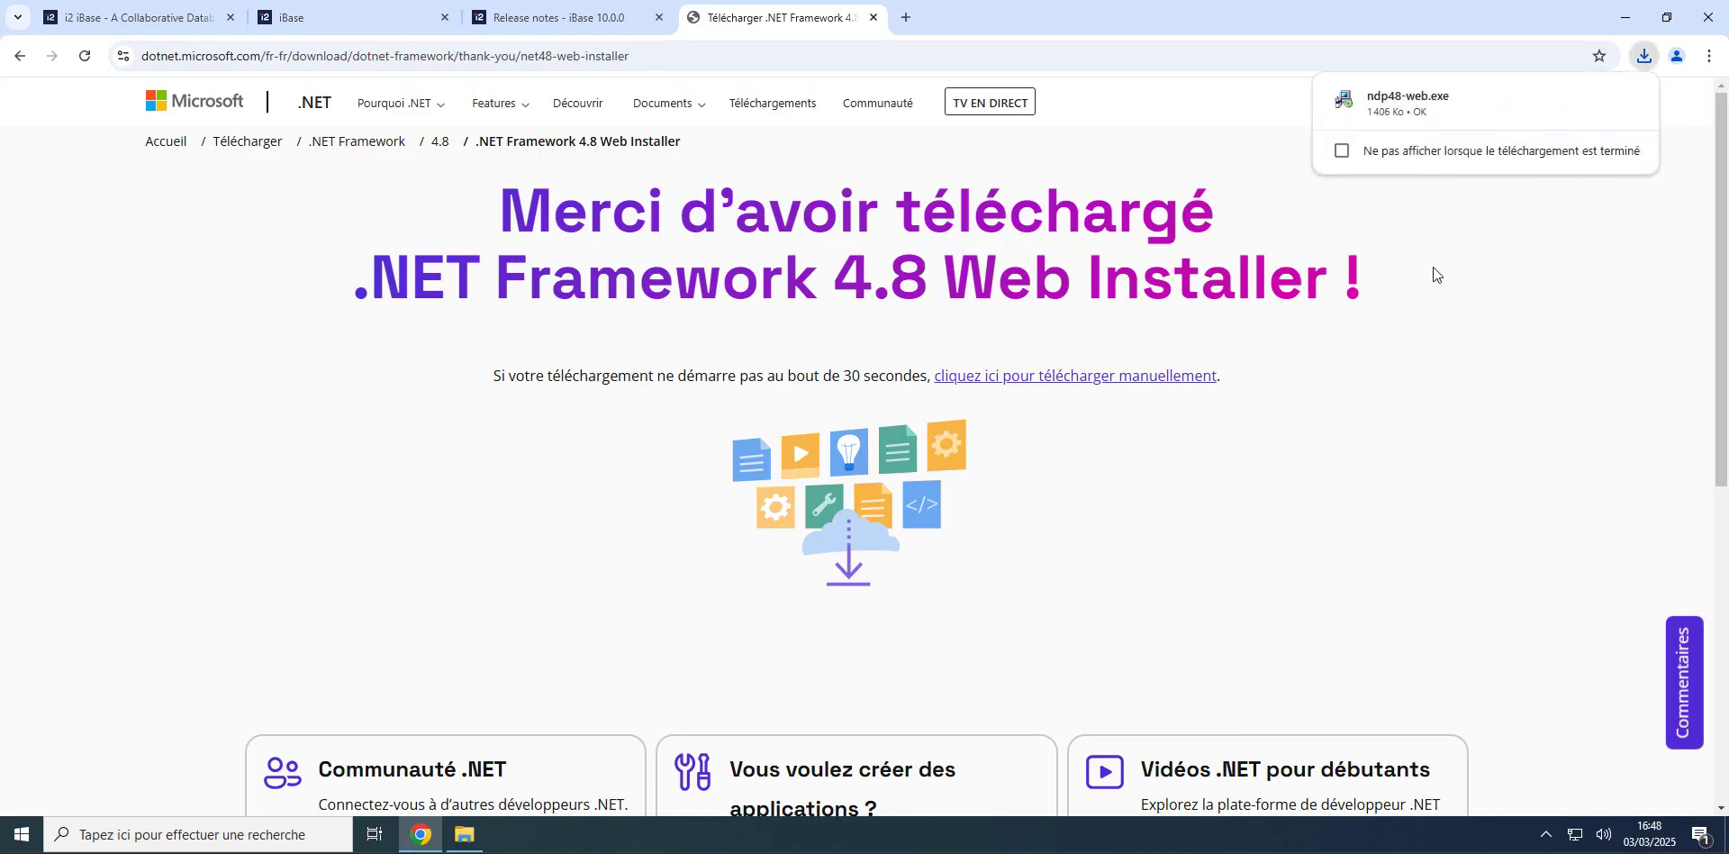
Step: Run ndp48-web.exe with admin approval and close its already-installed error
left_click(1386, 105)
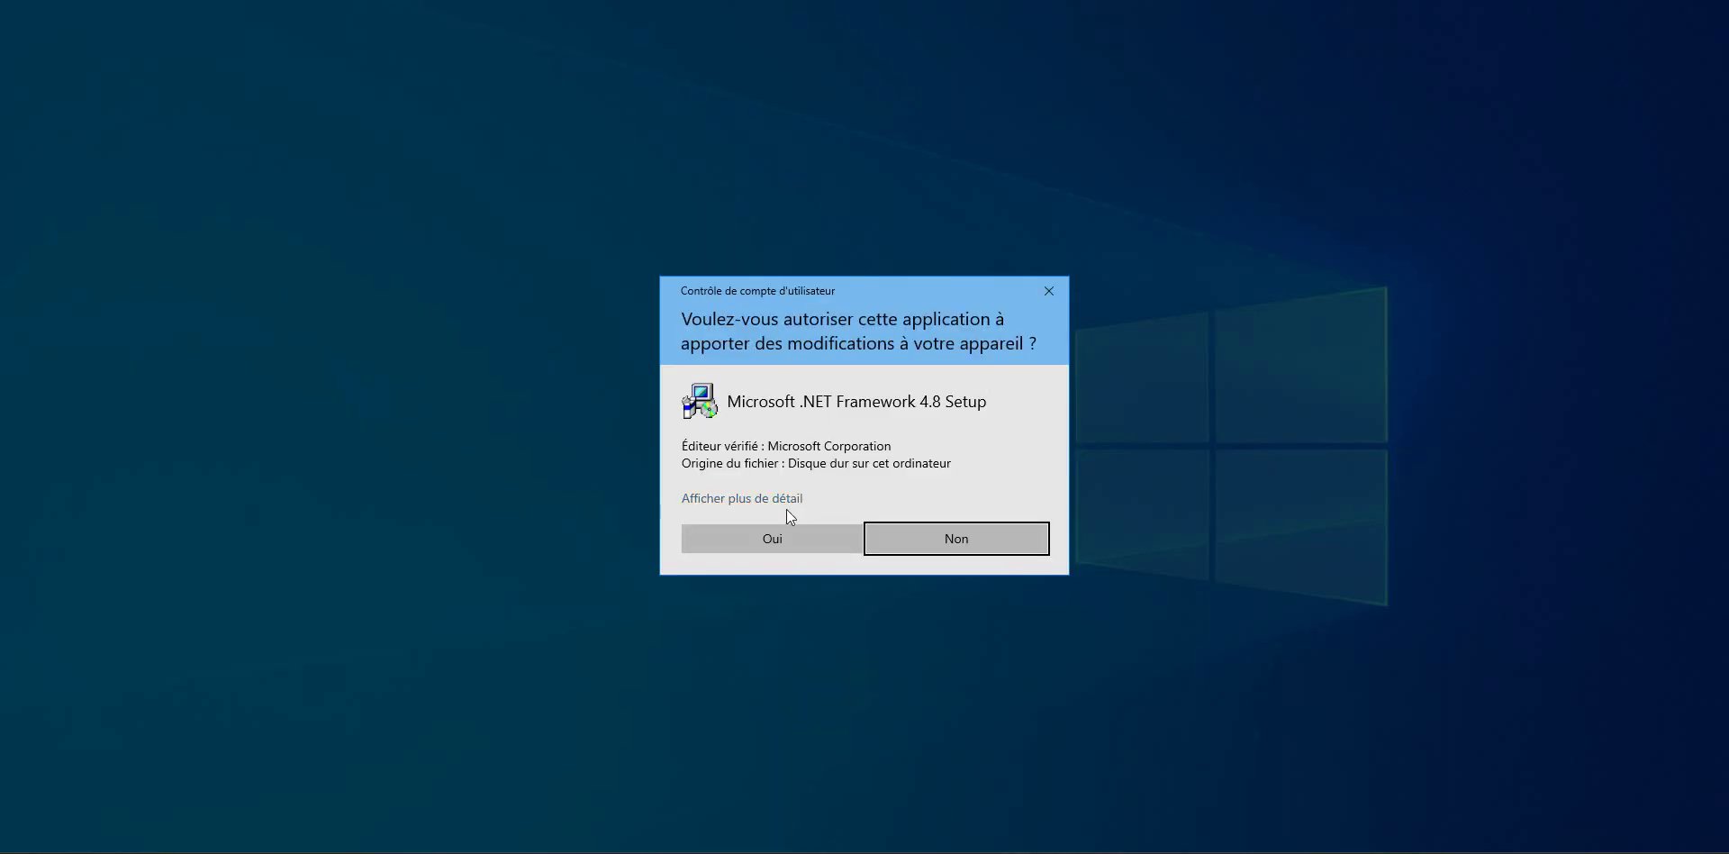
left_click(767, 542)
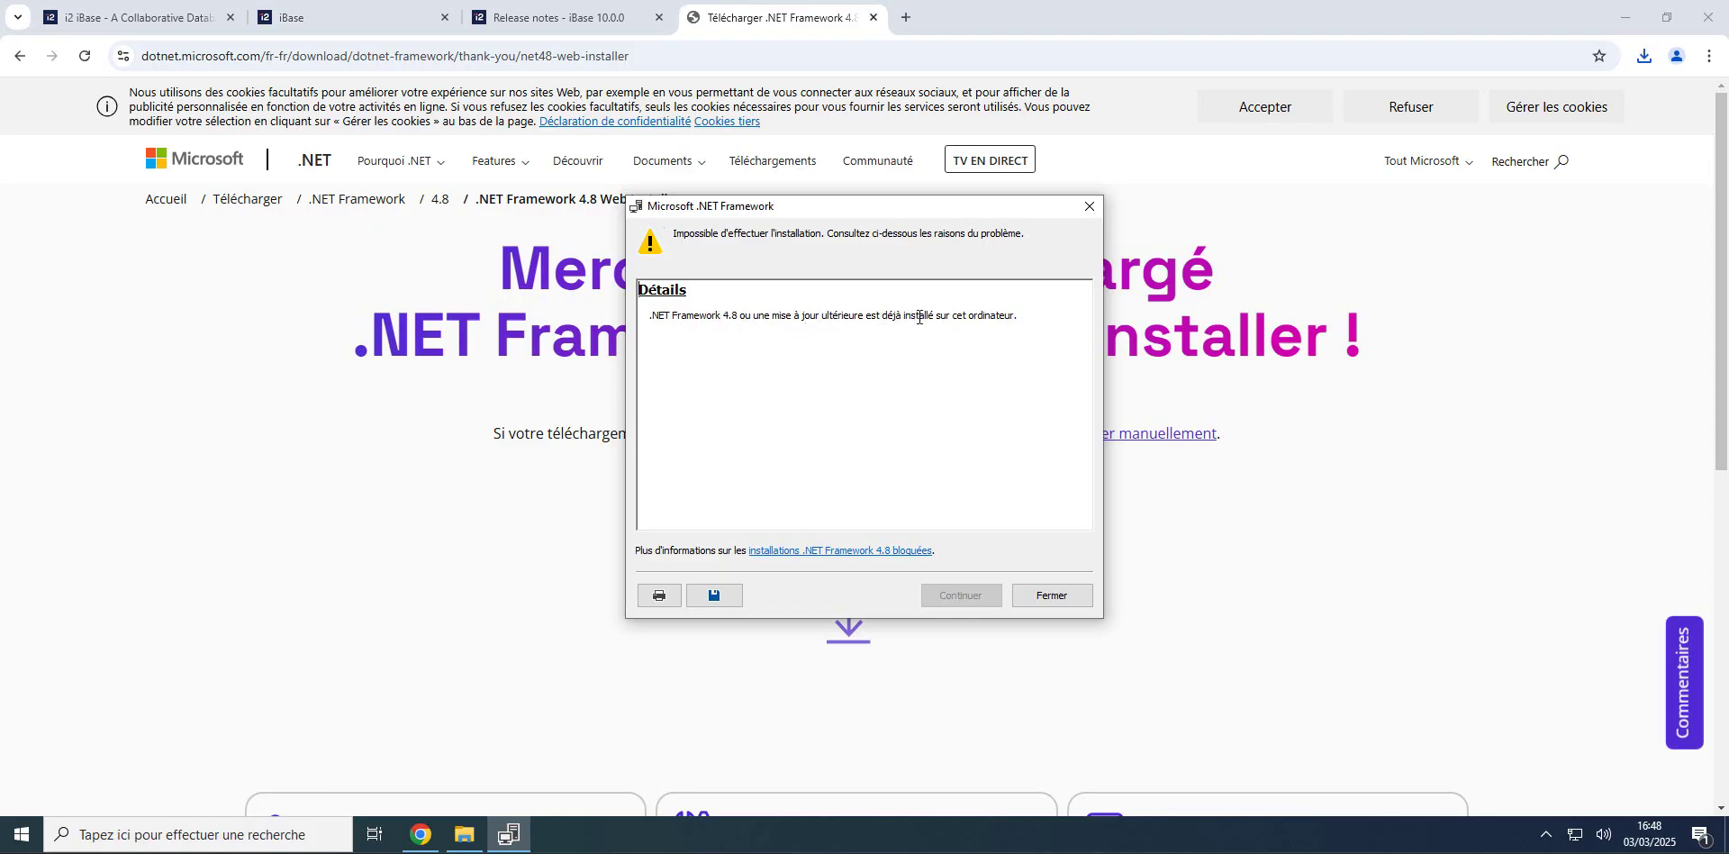
left_click(1052, 595)
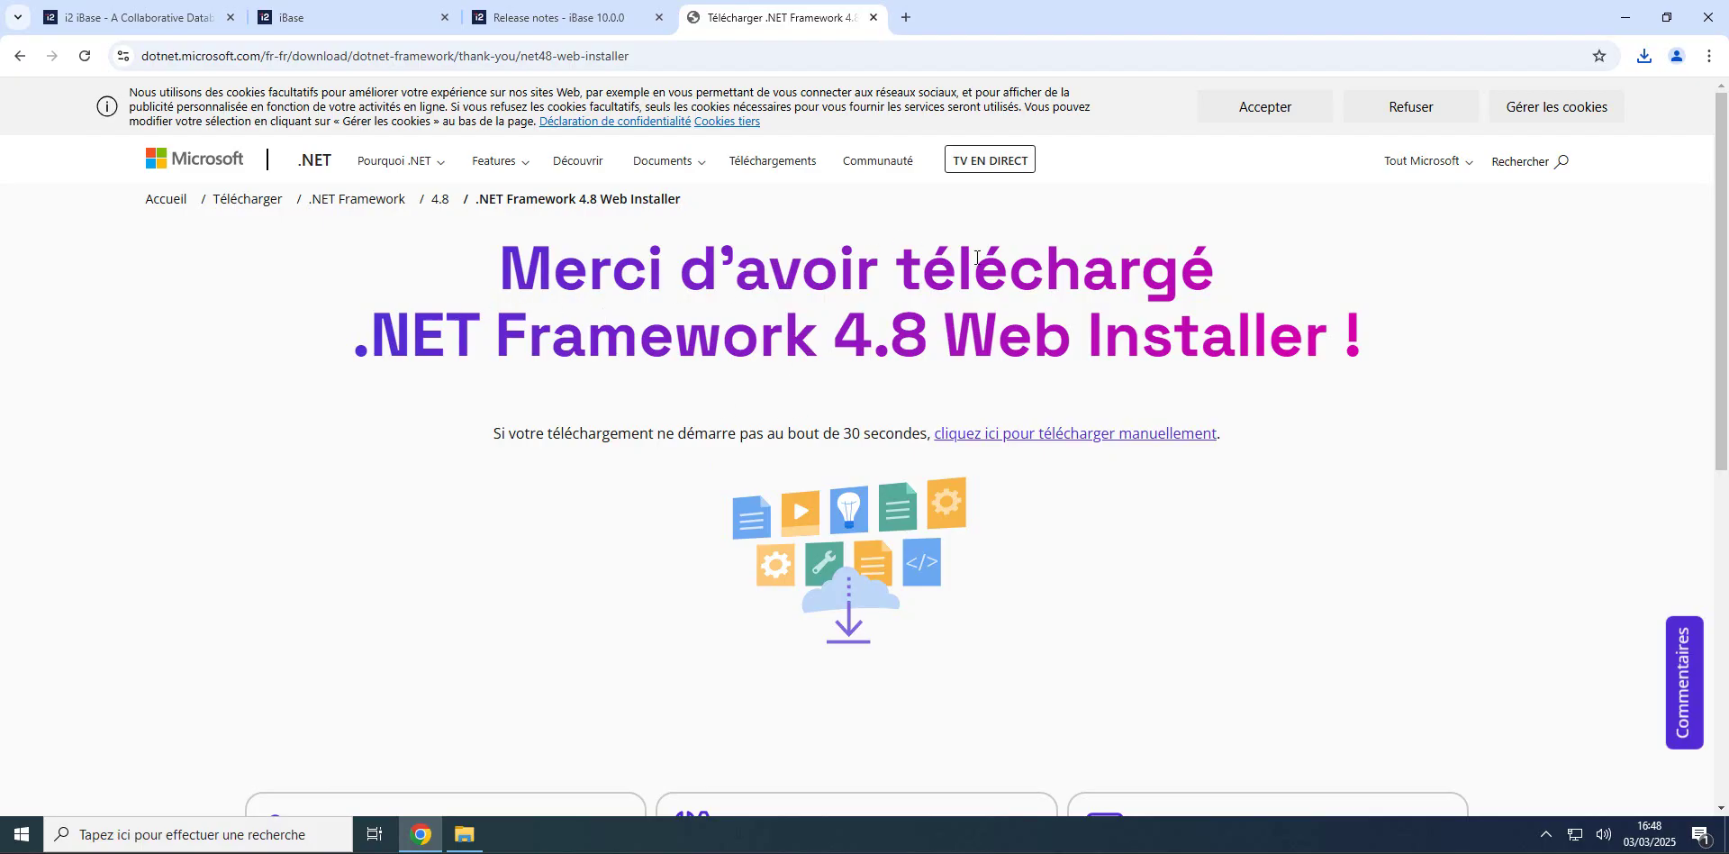
Step: Return to the iBase 10.0.0 release notes tab in Chrome
left_click(1625, 20)
left_click(420, 834)
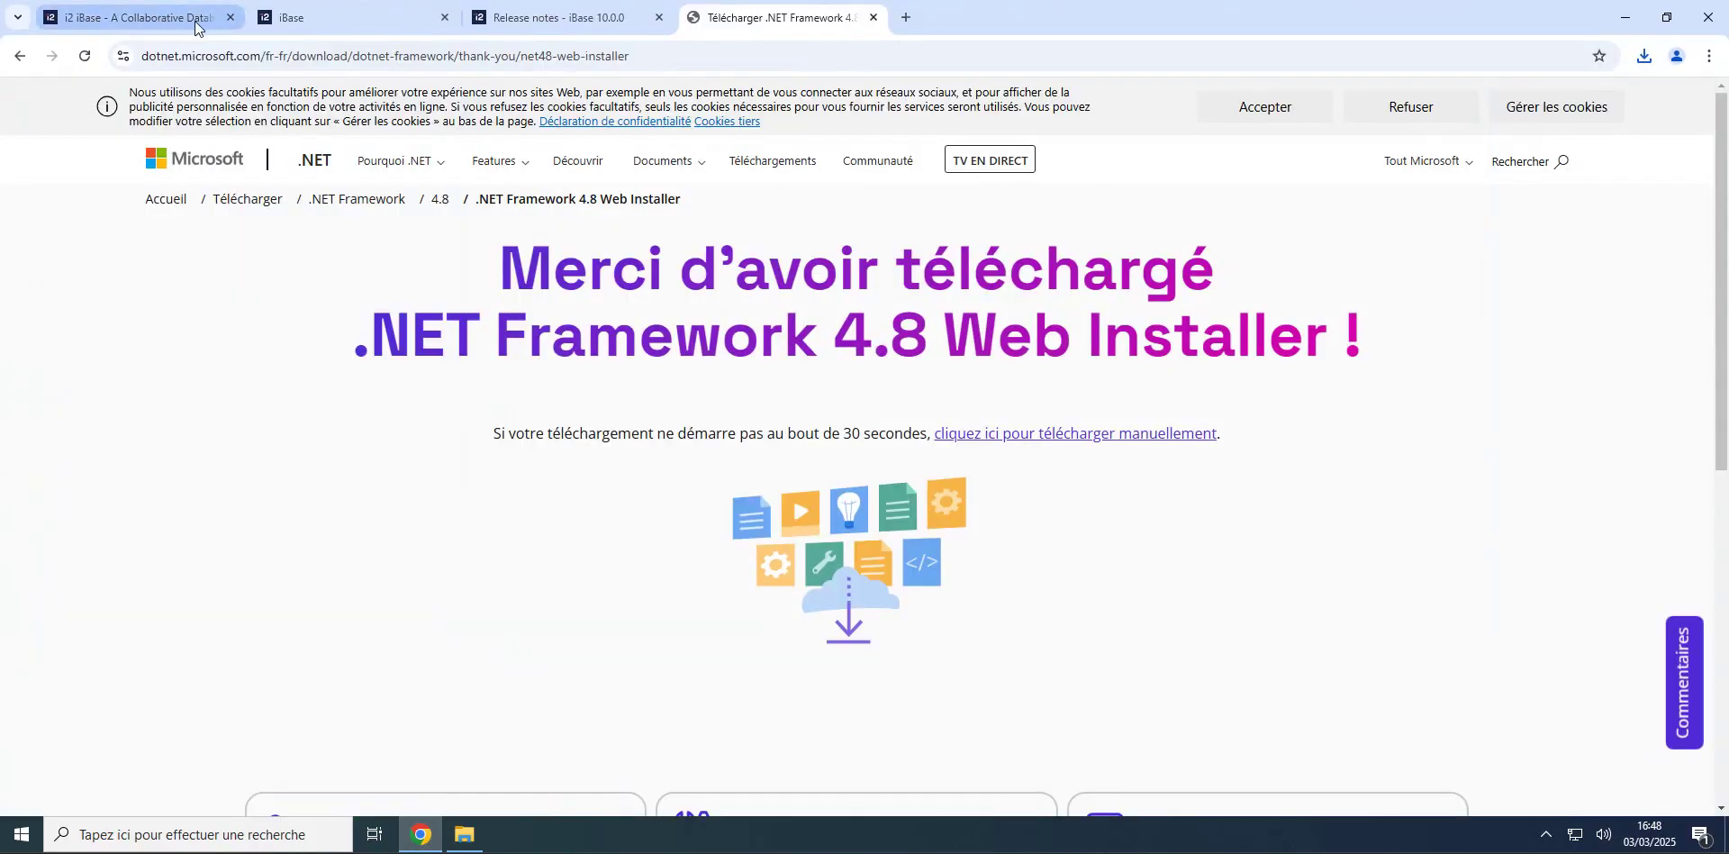
left_click(533, 19)
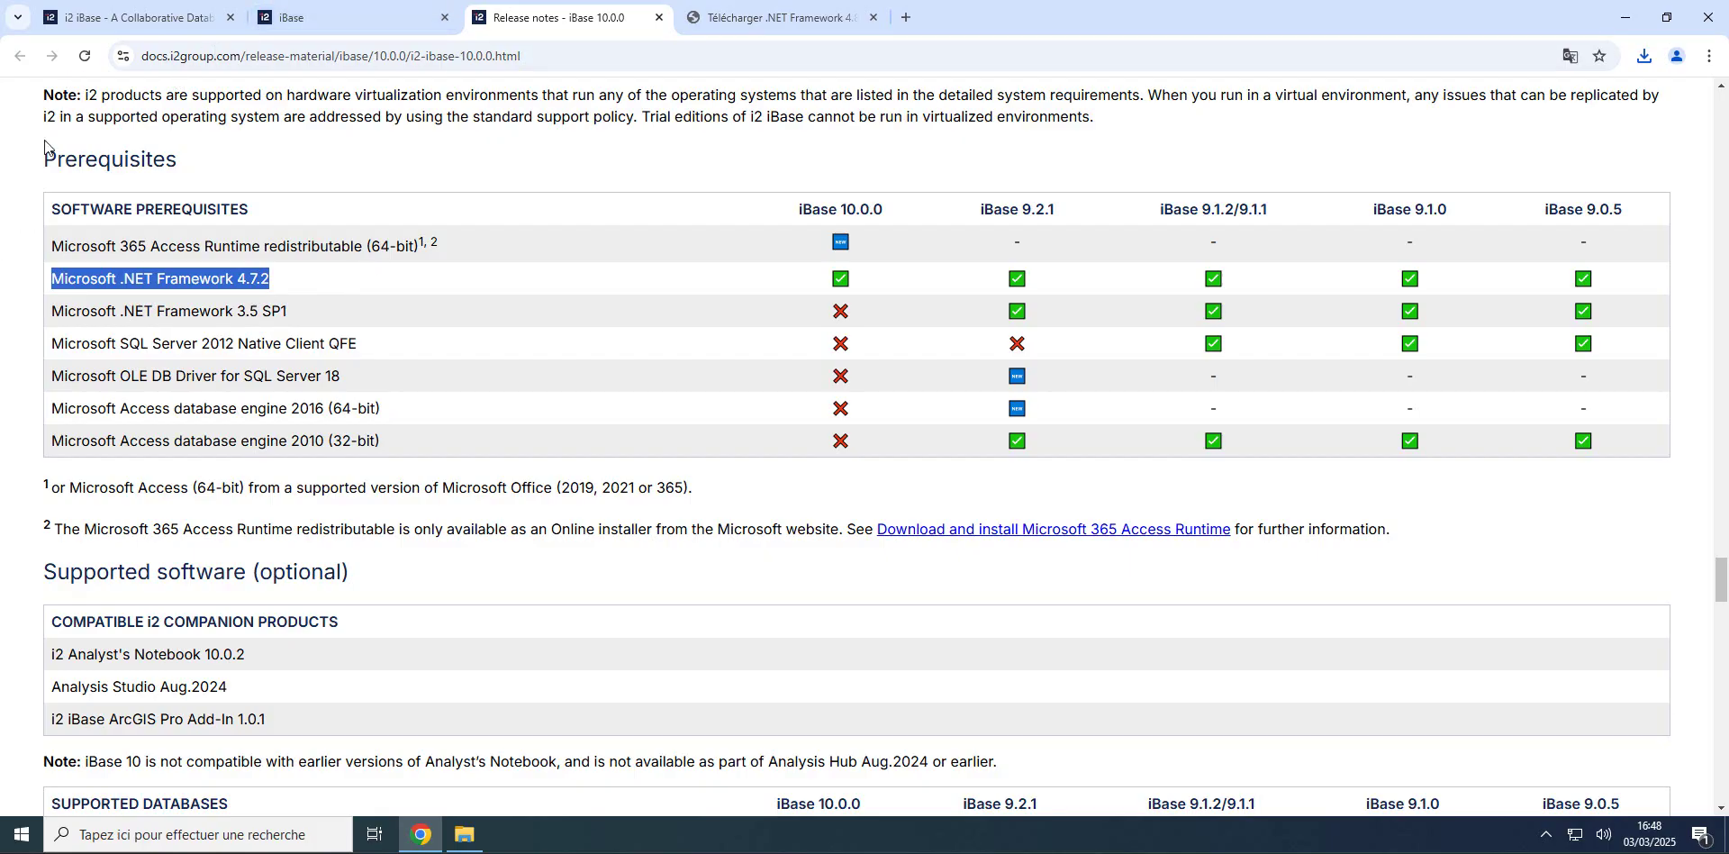
Step: Browse This PC to C:\Temp\i2 iBase 10.0.0\i2_iBase_10.0.0_FULL and enlarge the Explorer window
left_click(1626, 17)
double_click(36, 45)
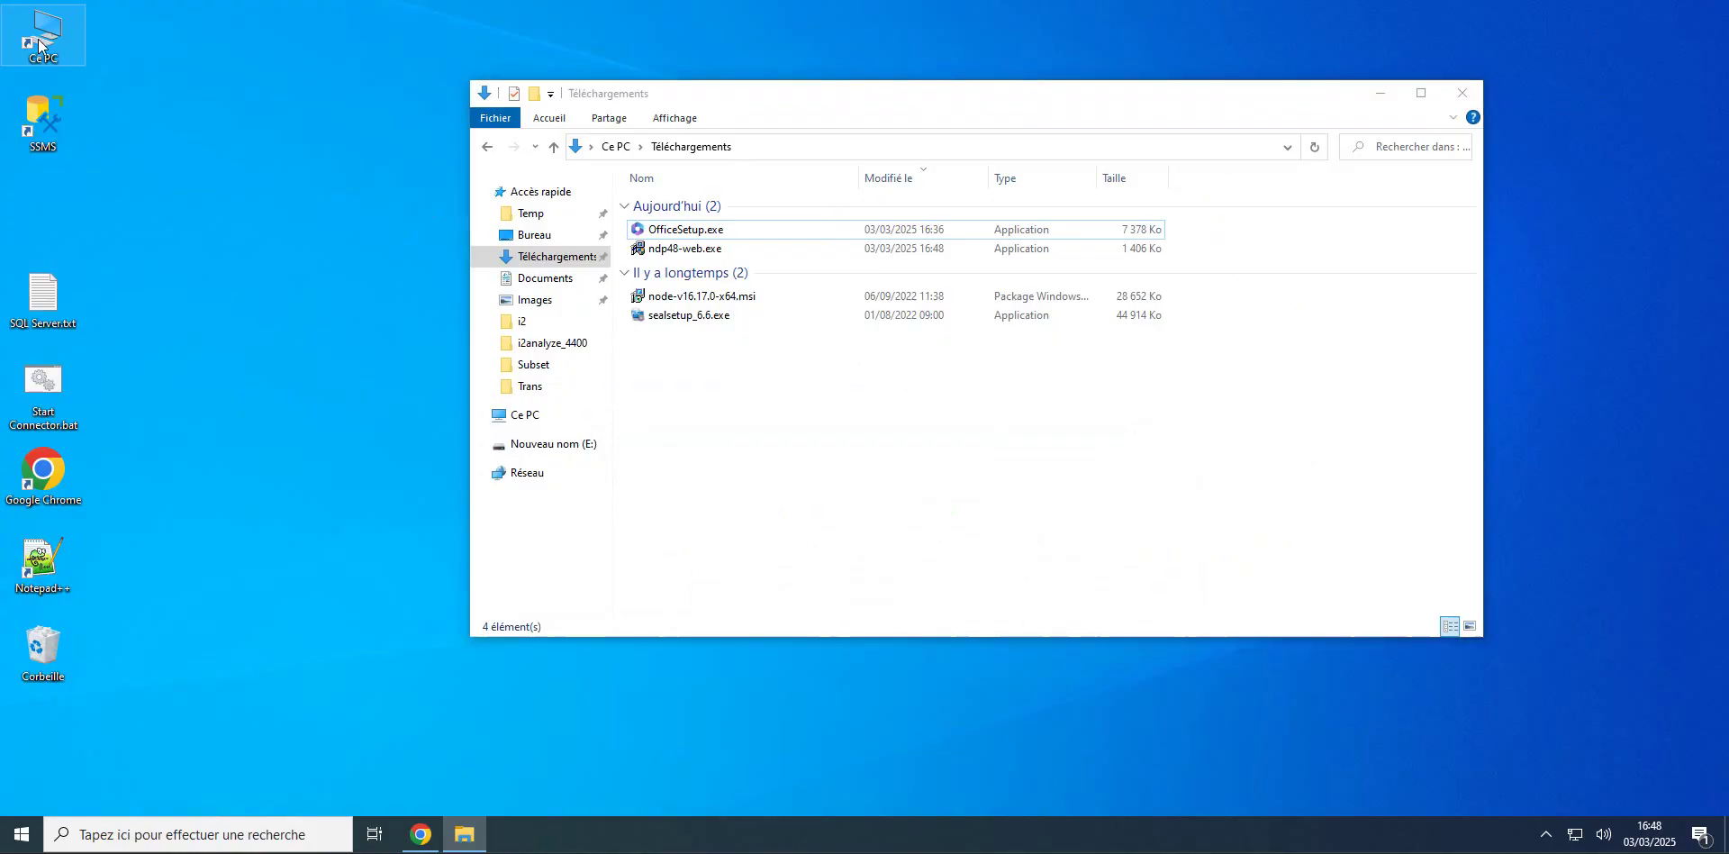
double_click(776, 413)
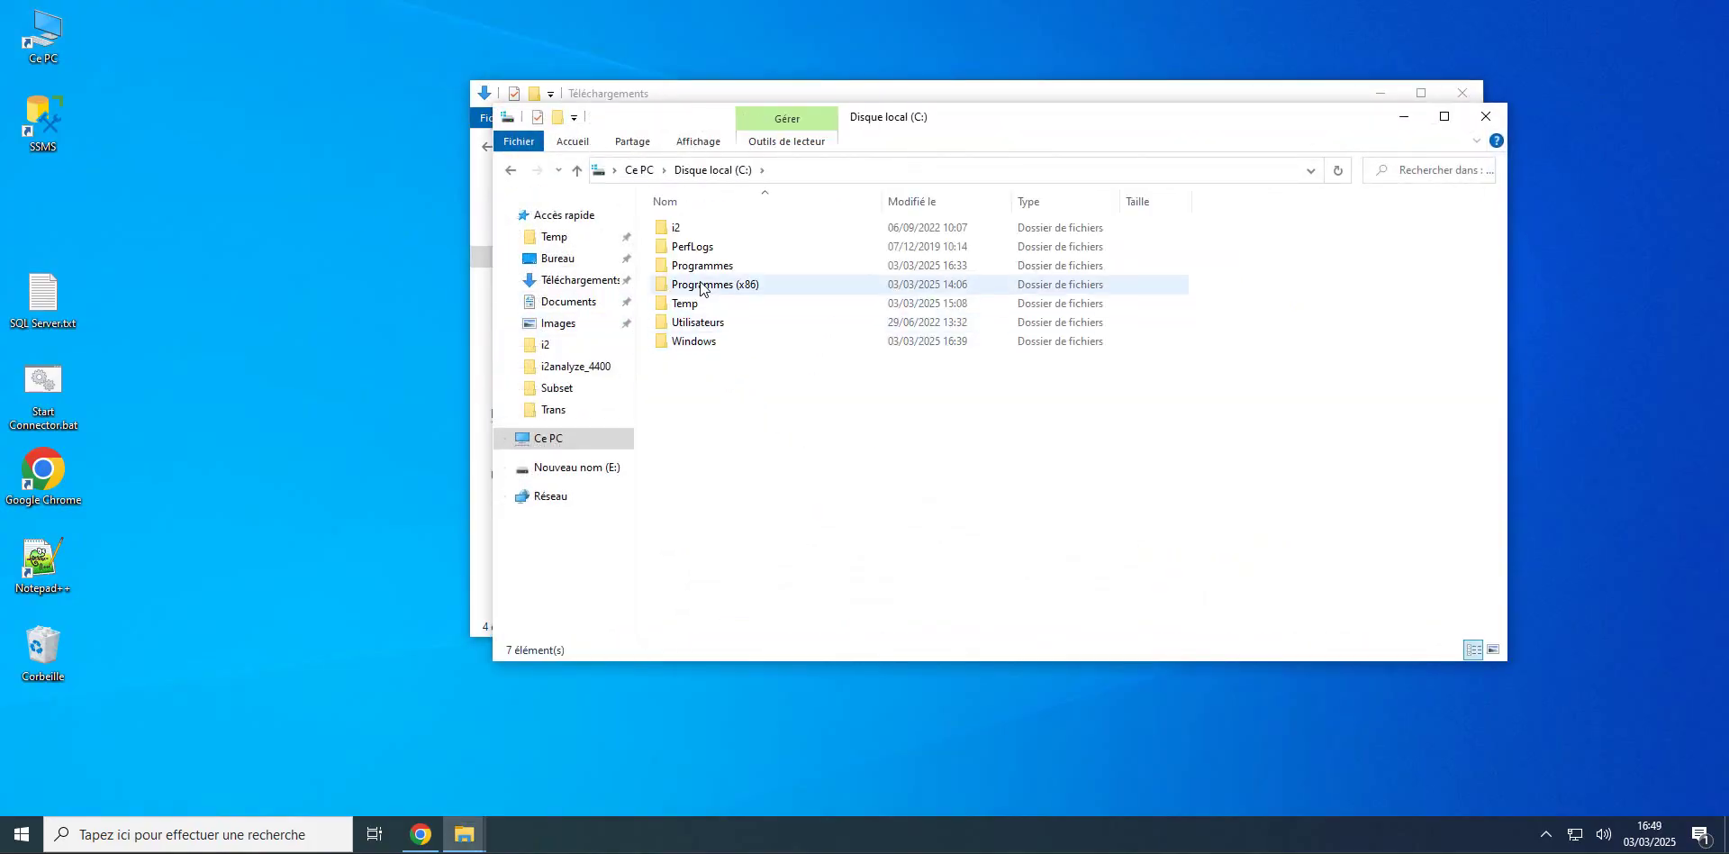
double_click(684, 307)
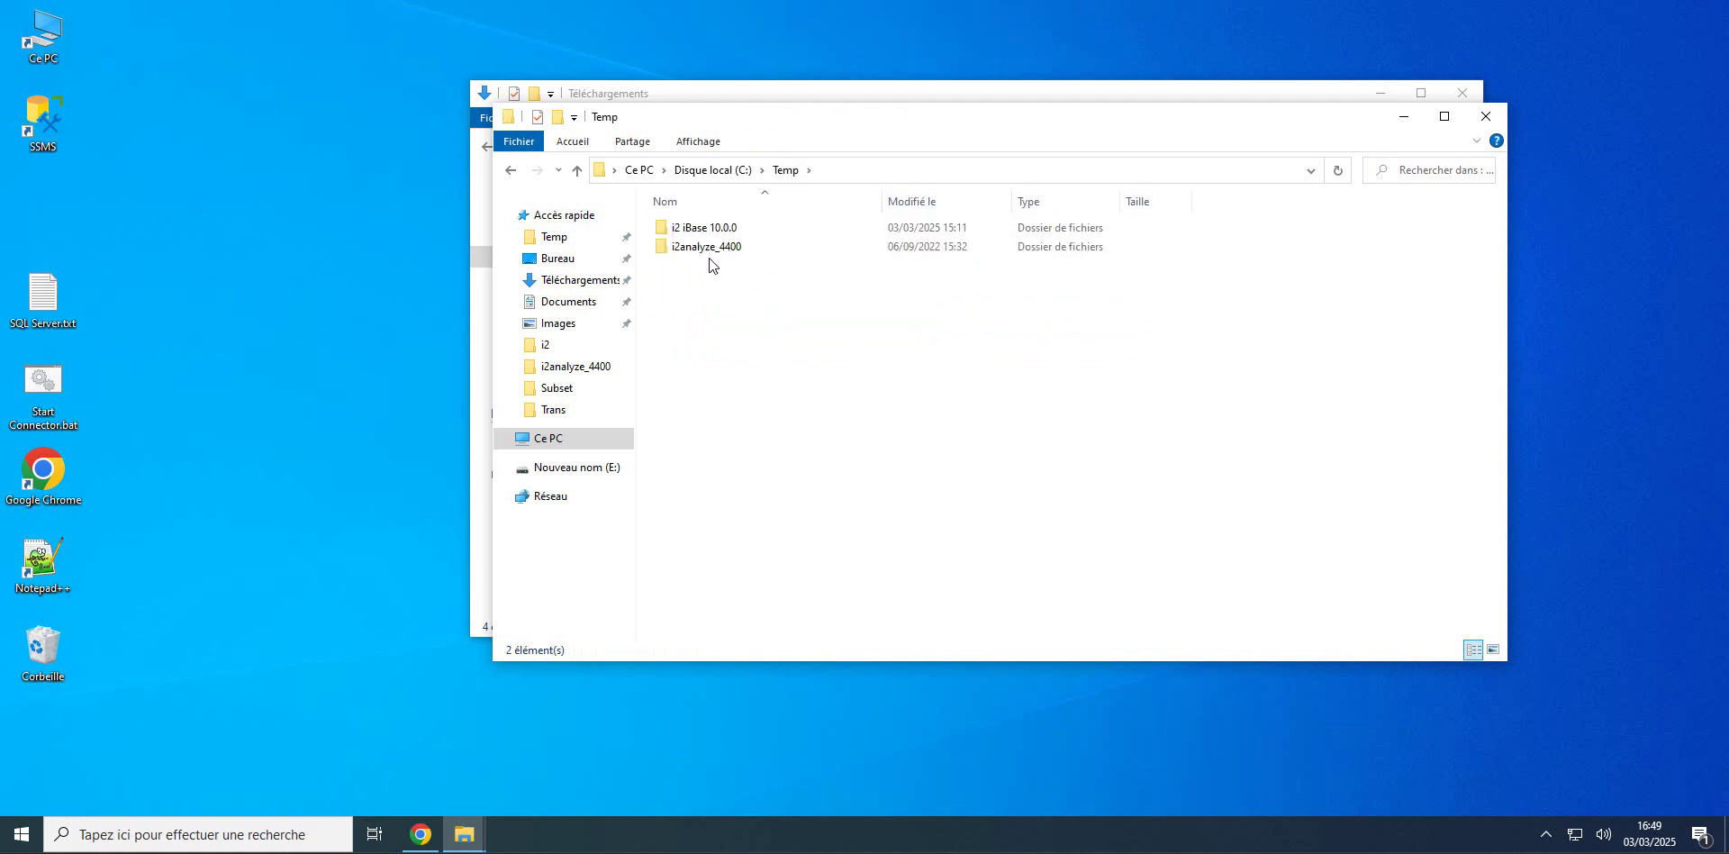
double_click(683, 227)
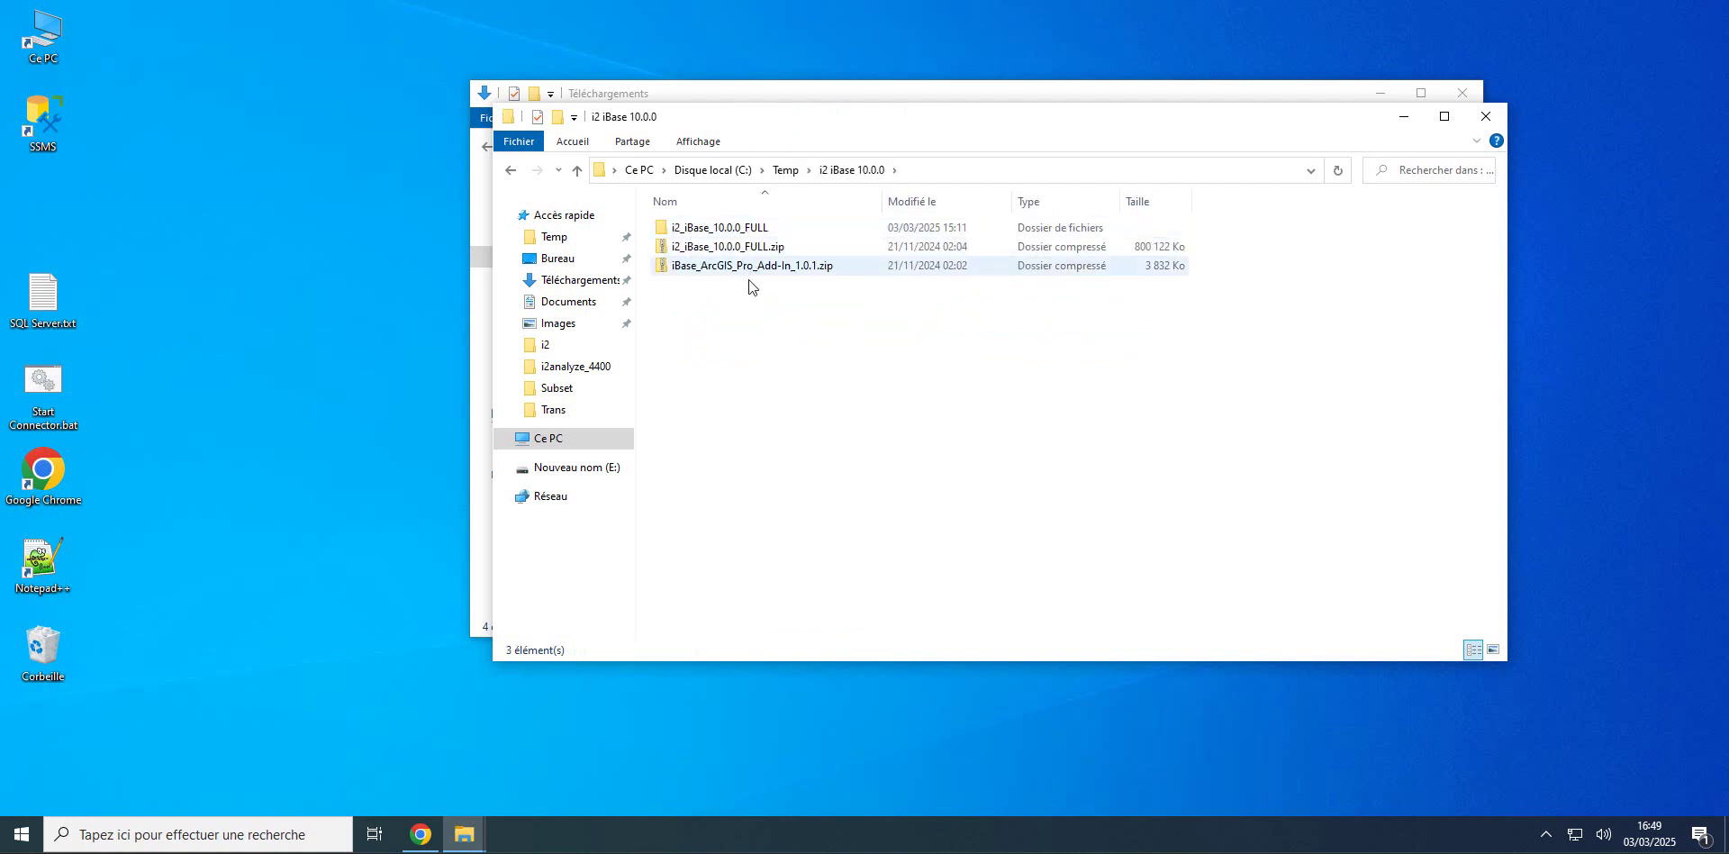
left_click(695, 234)
double_click(694, 234)
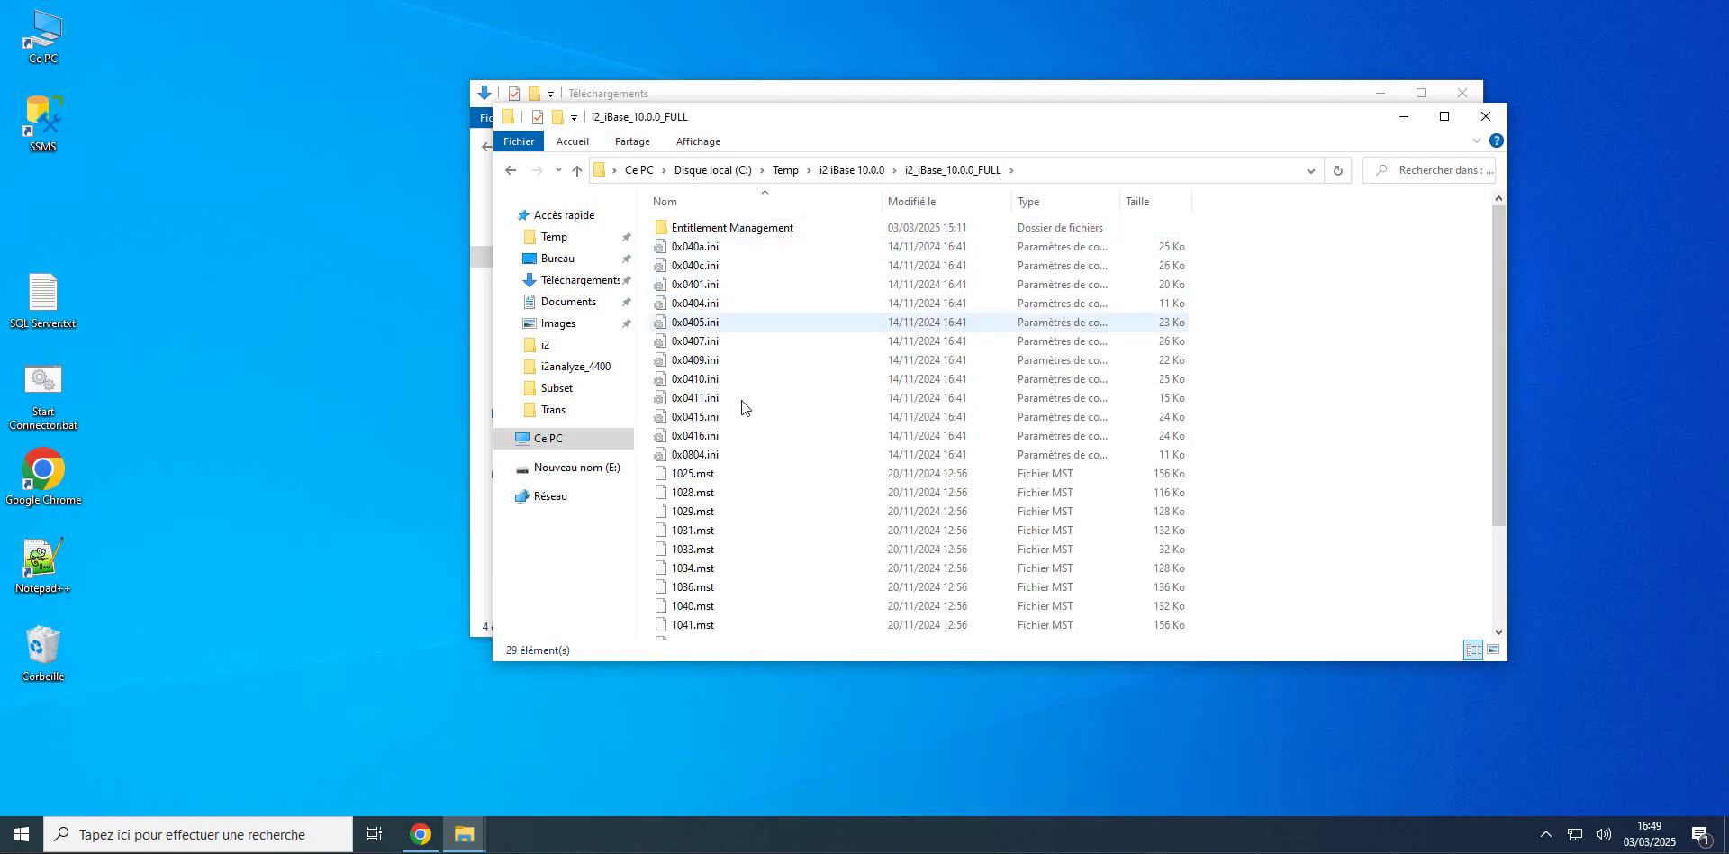
scroll(755, 423, "down", 3)
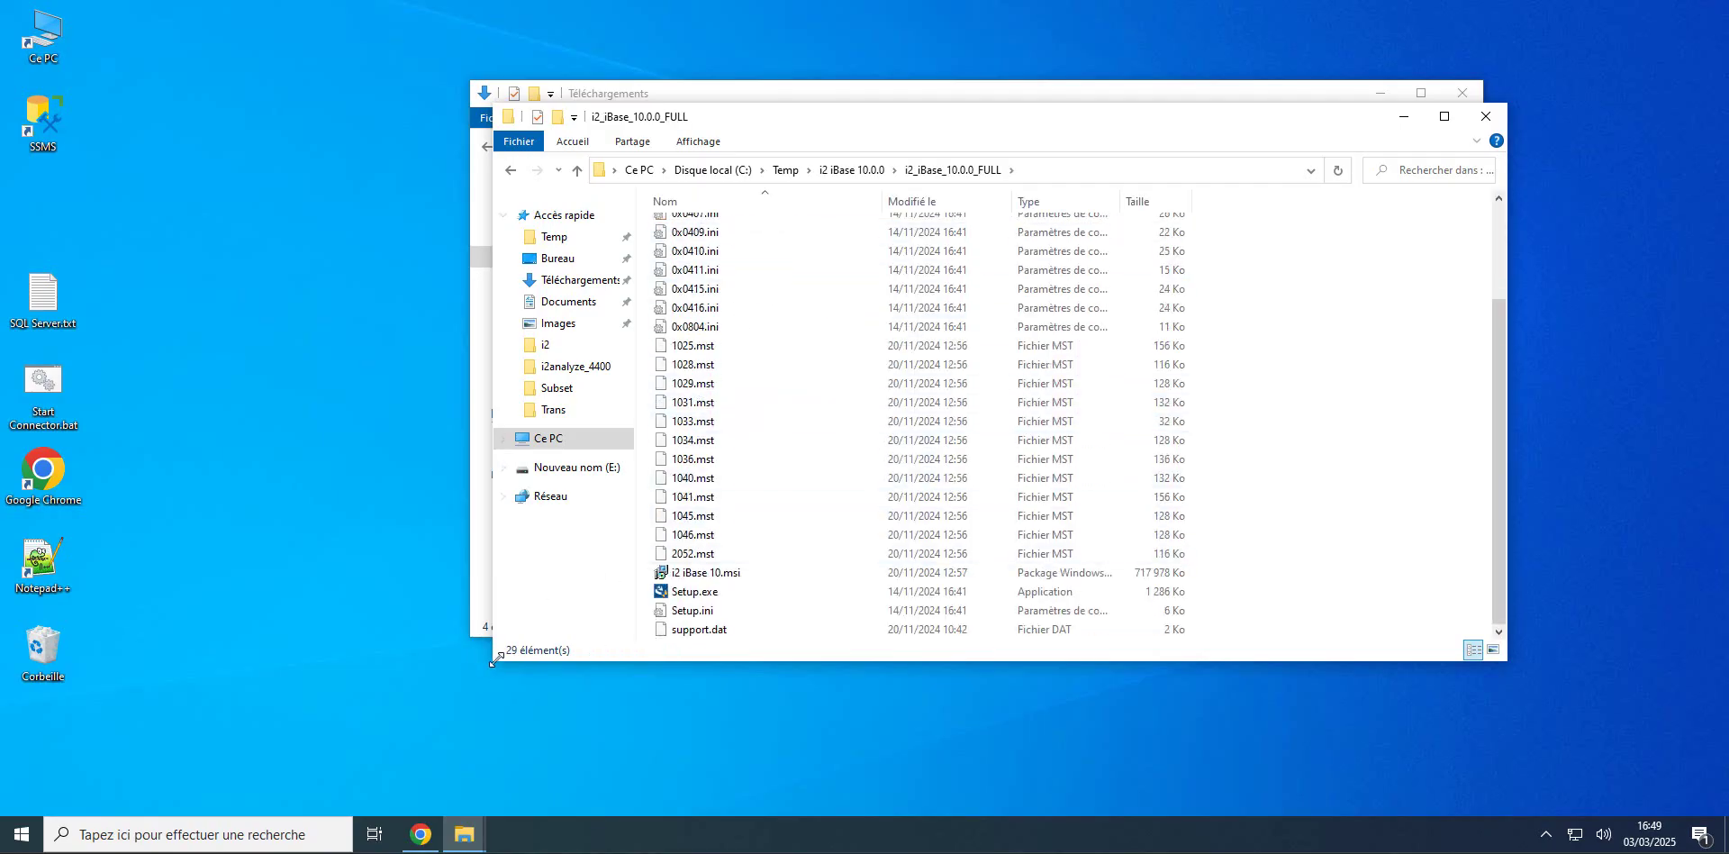
left_click_drag(493, 662, 262, 732)
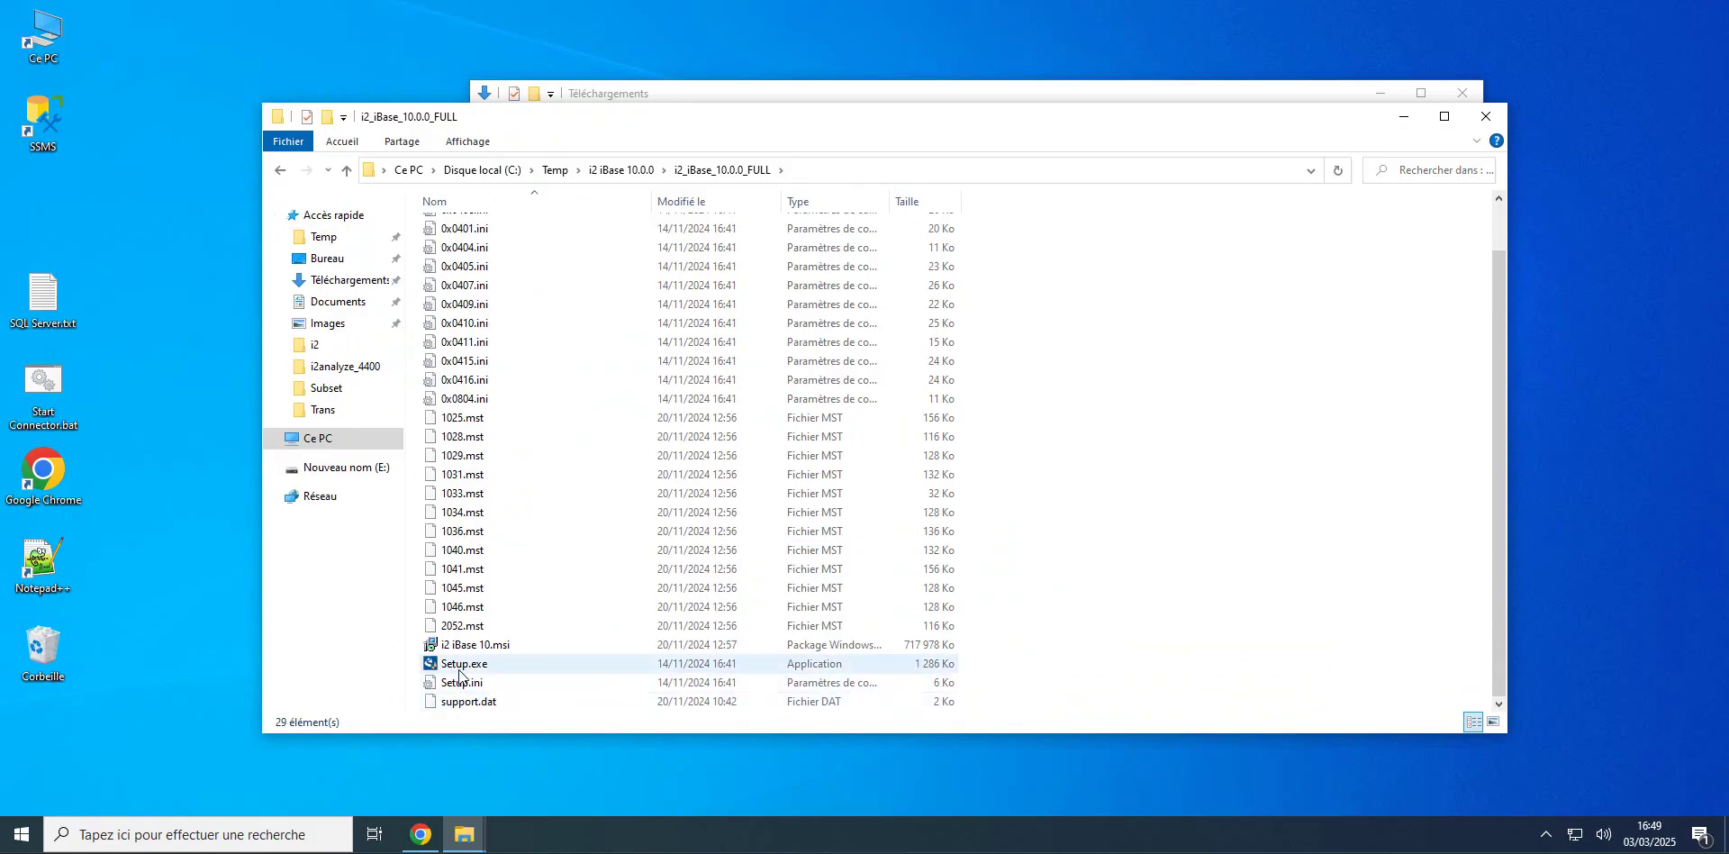
Step: Launch Setup.exe, accept the licence agreement, and confirm that licences will be configured
double_click(462, 666)
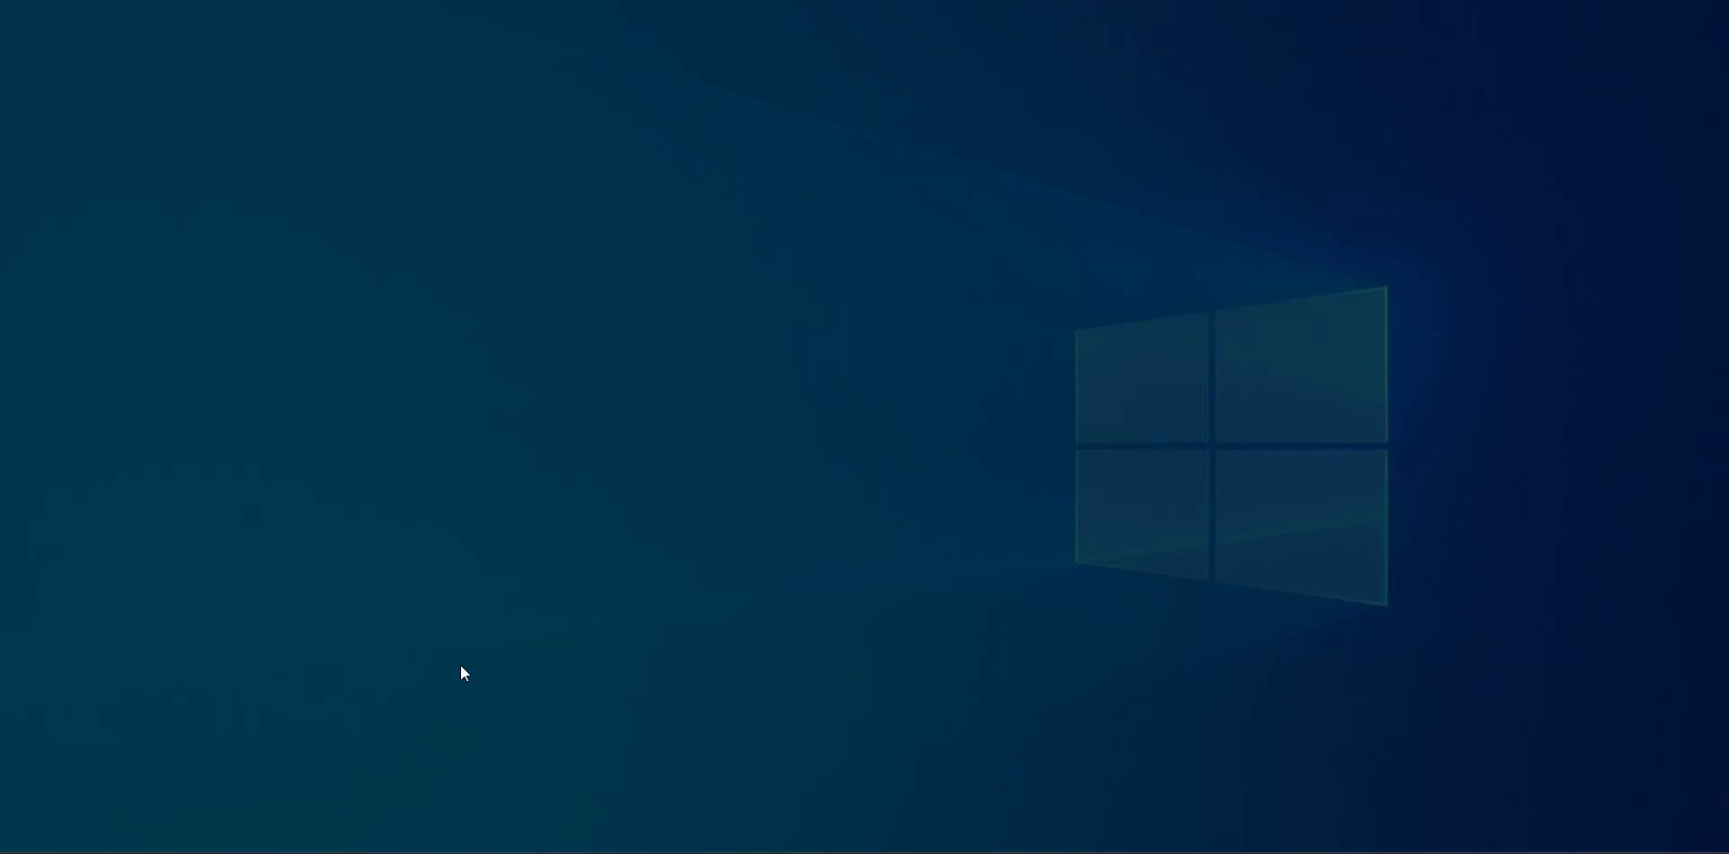
left_click(751, 540)
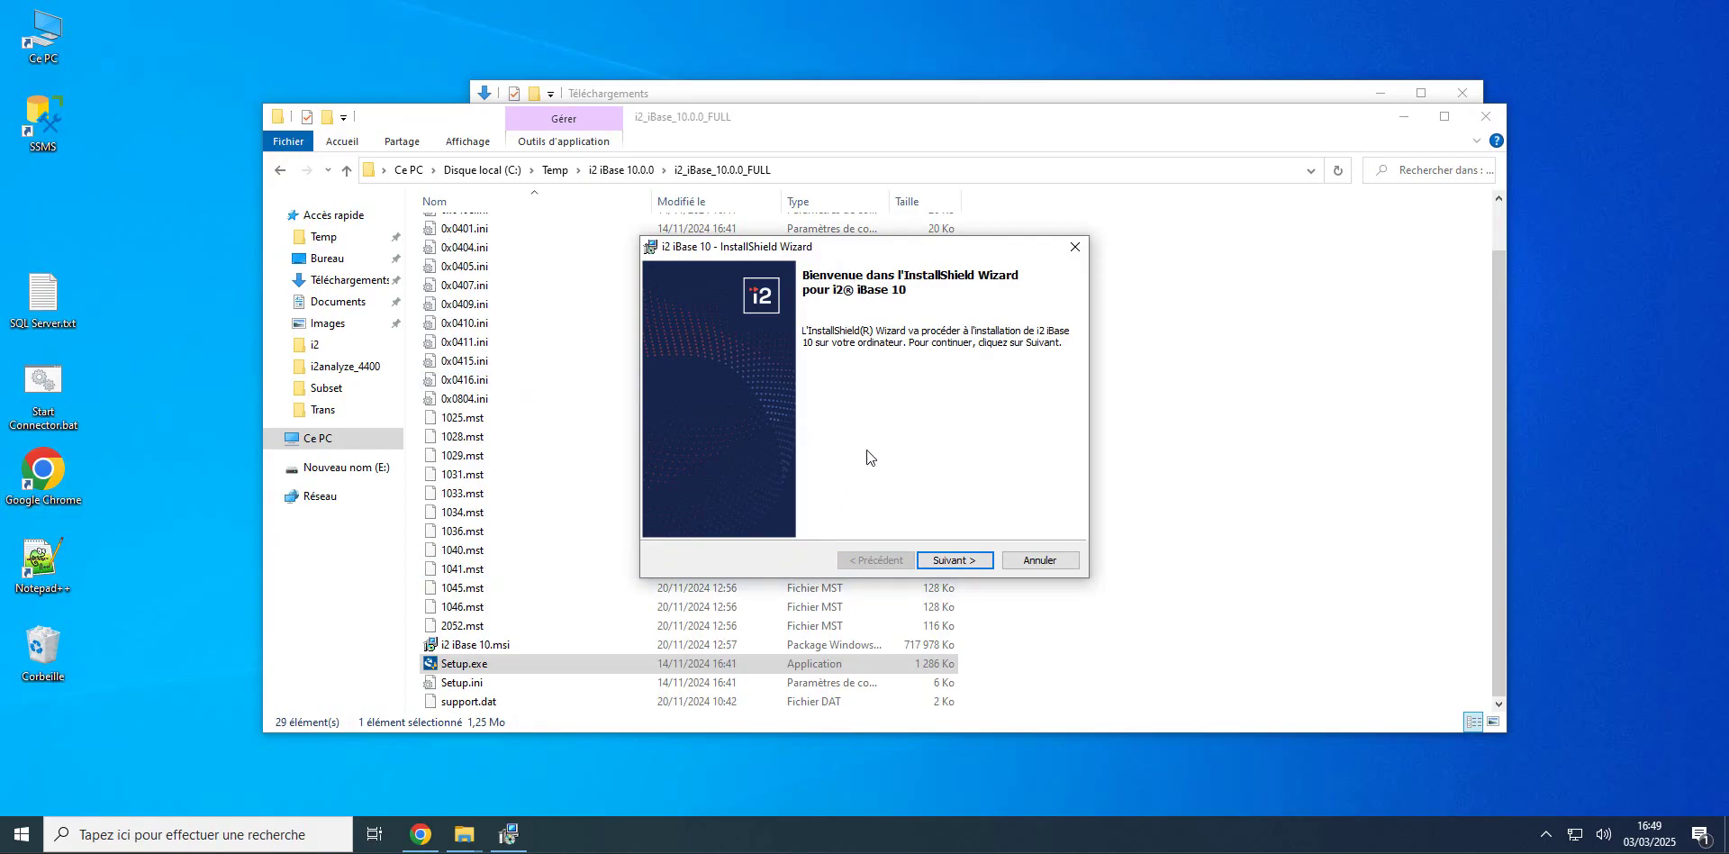
left_click(955, 567)
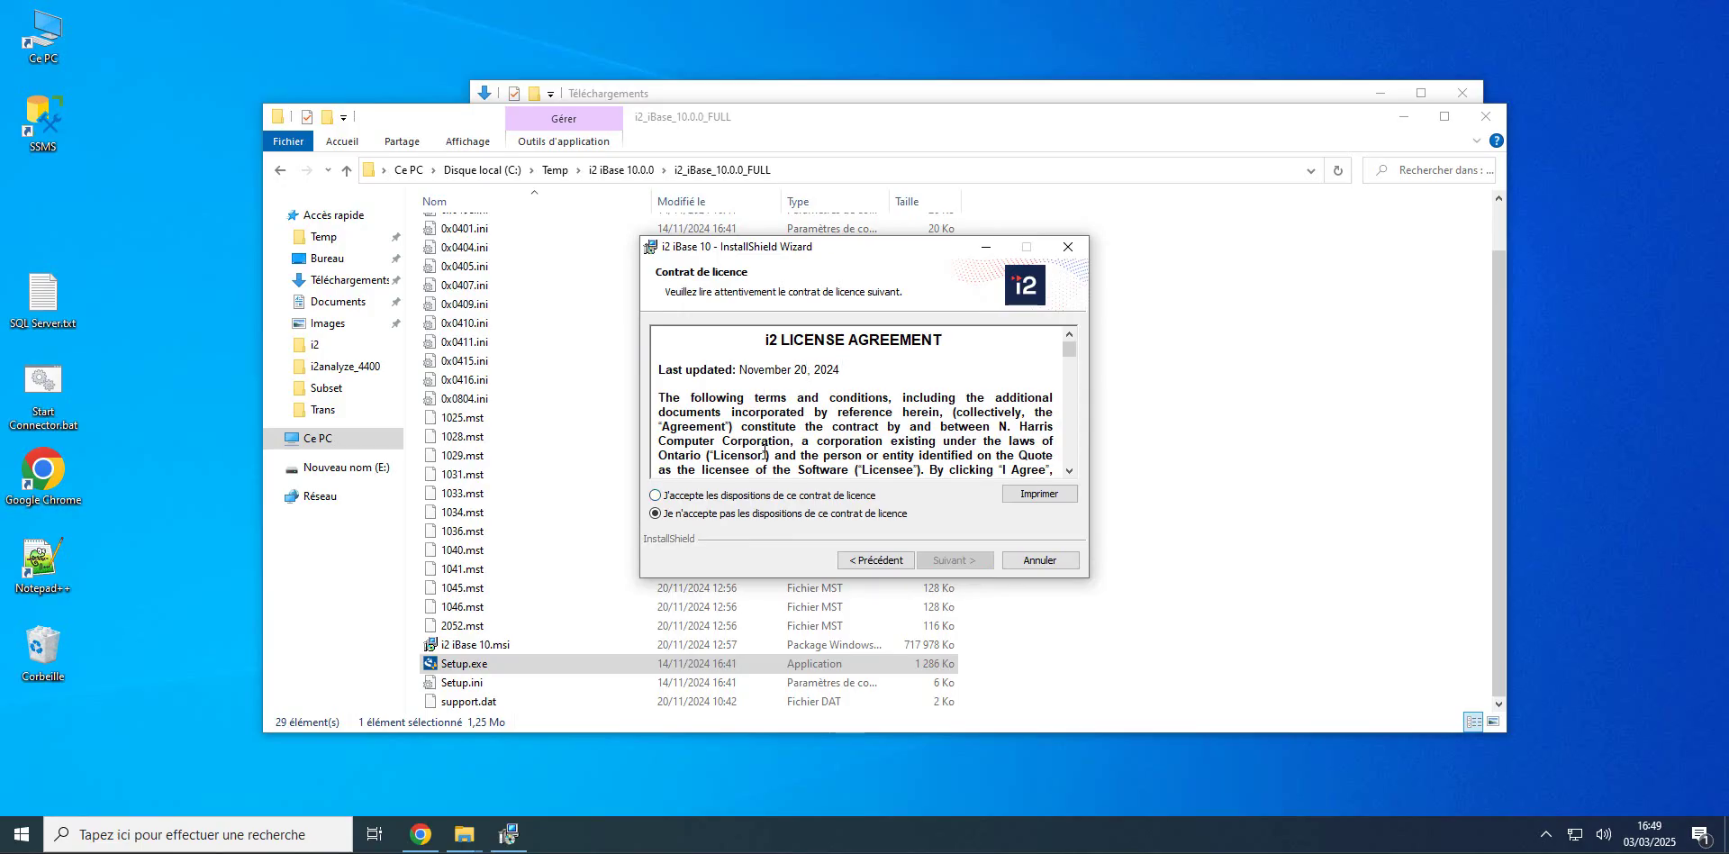
left_click(678, 499)
left_click(950, 560)
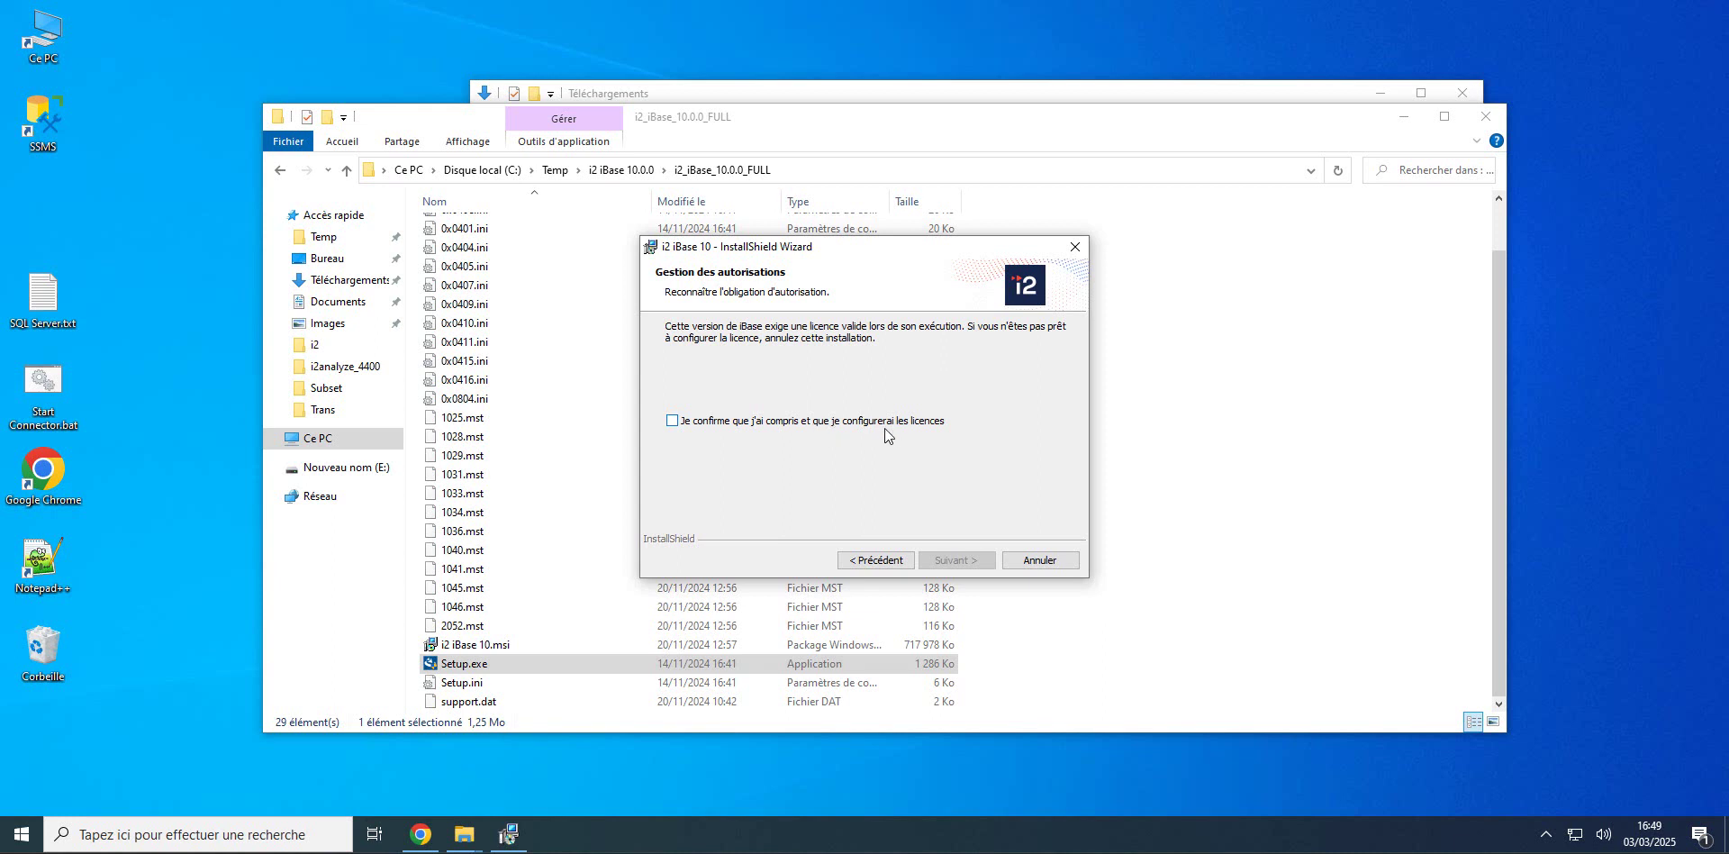
left_click(672, 421)
left_click(953, 560)
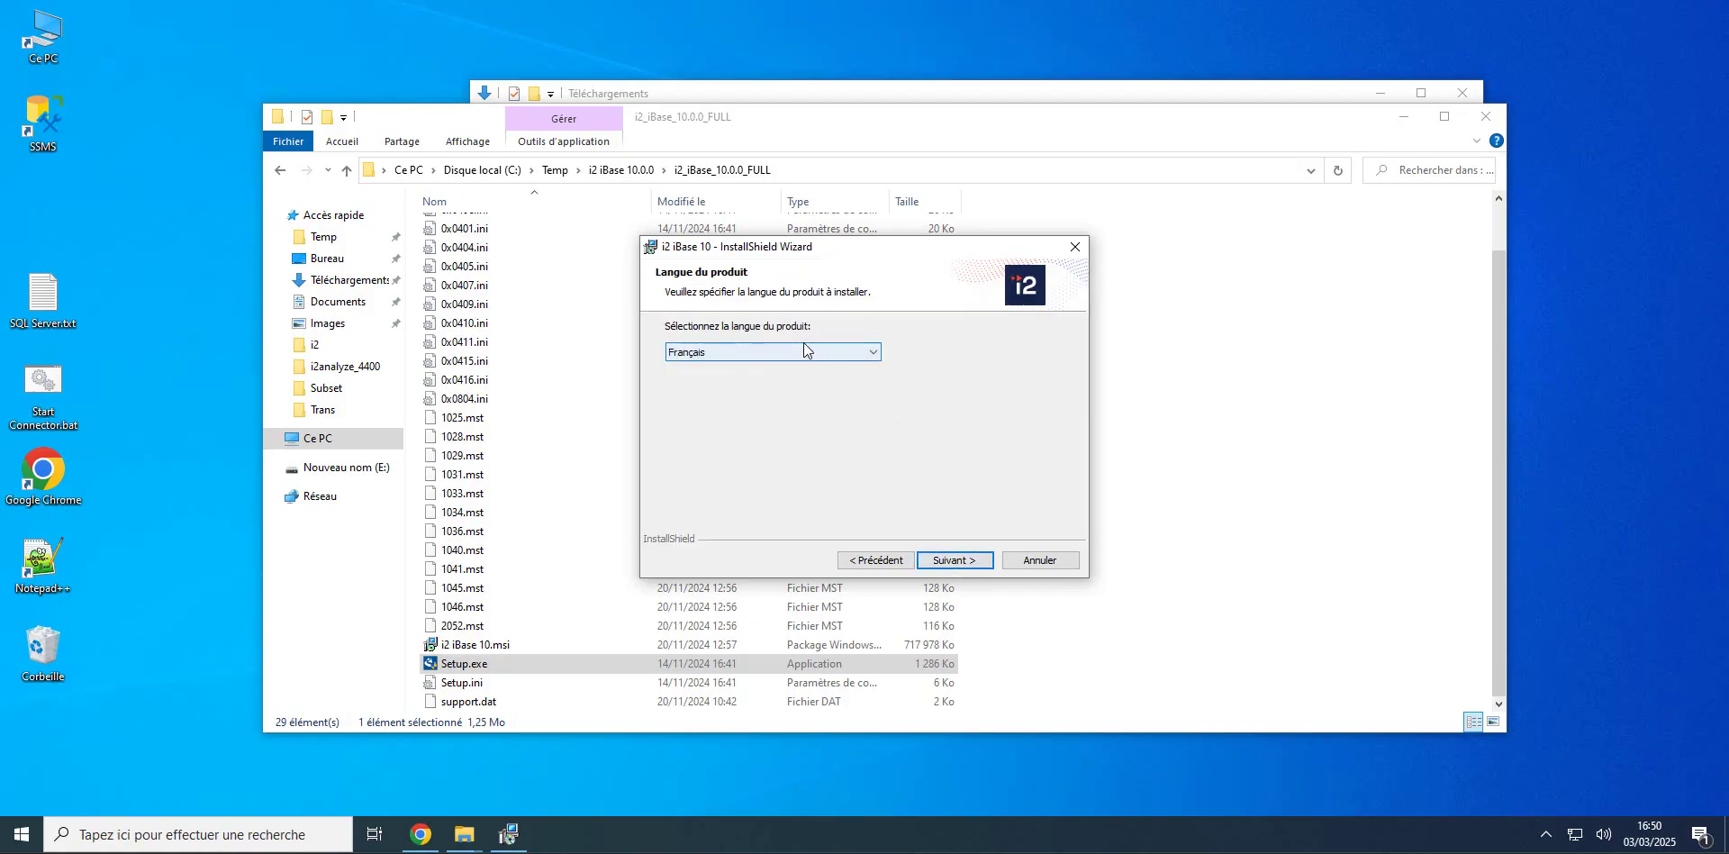
Step: Choose Anglais as the product language and keep the default C:\Program Files\i2 iBase 10\ folder
left_click(875, 360)
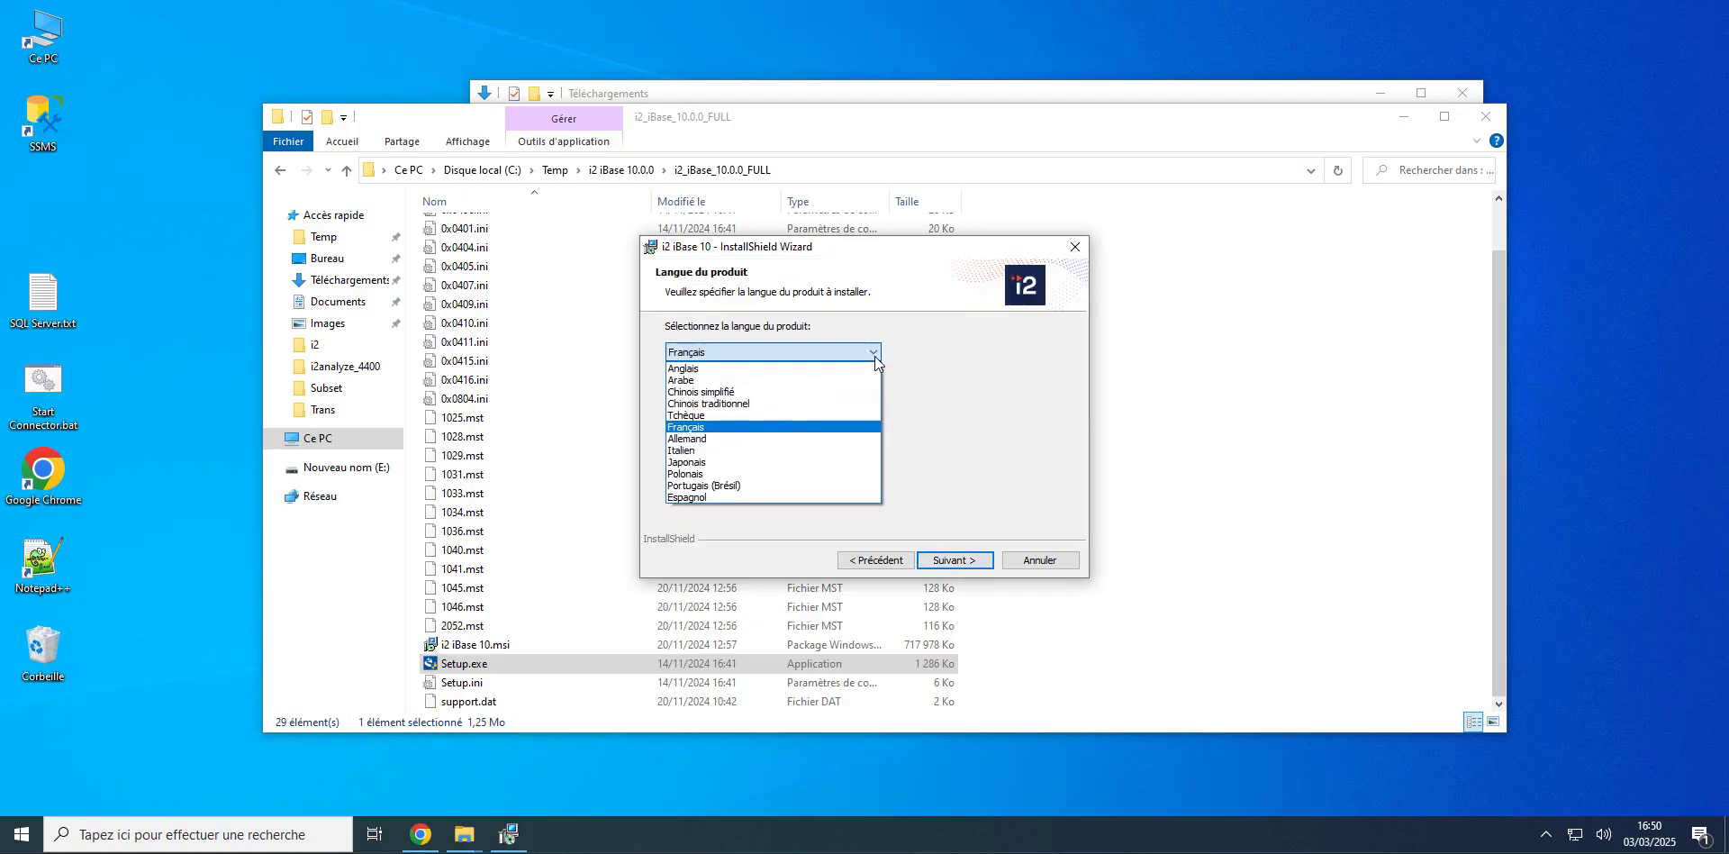
left_click(695, 369)
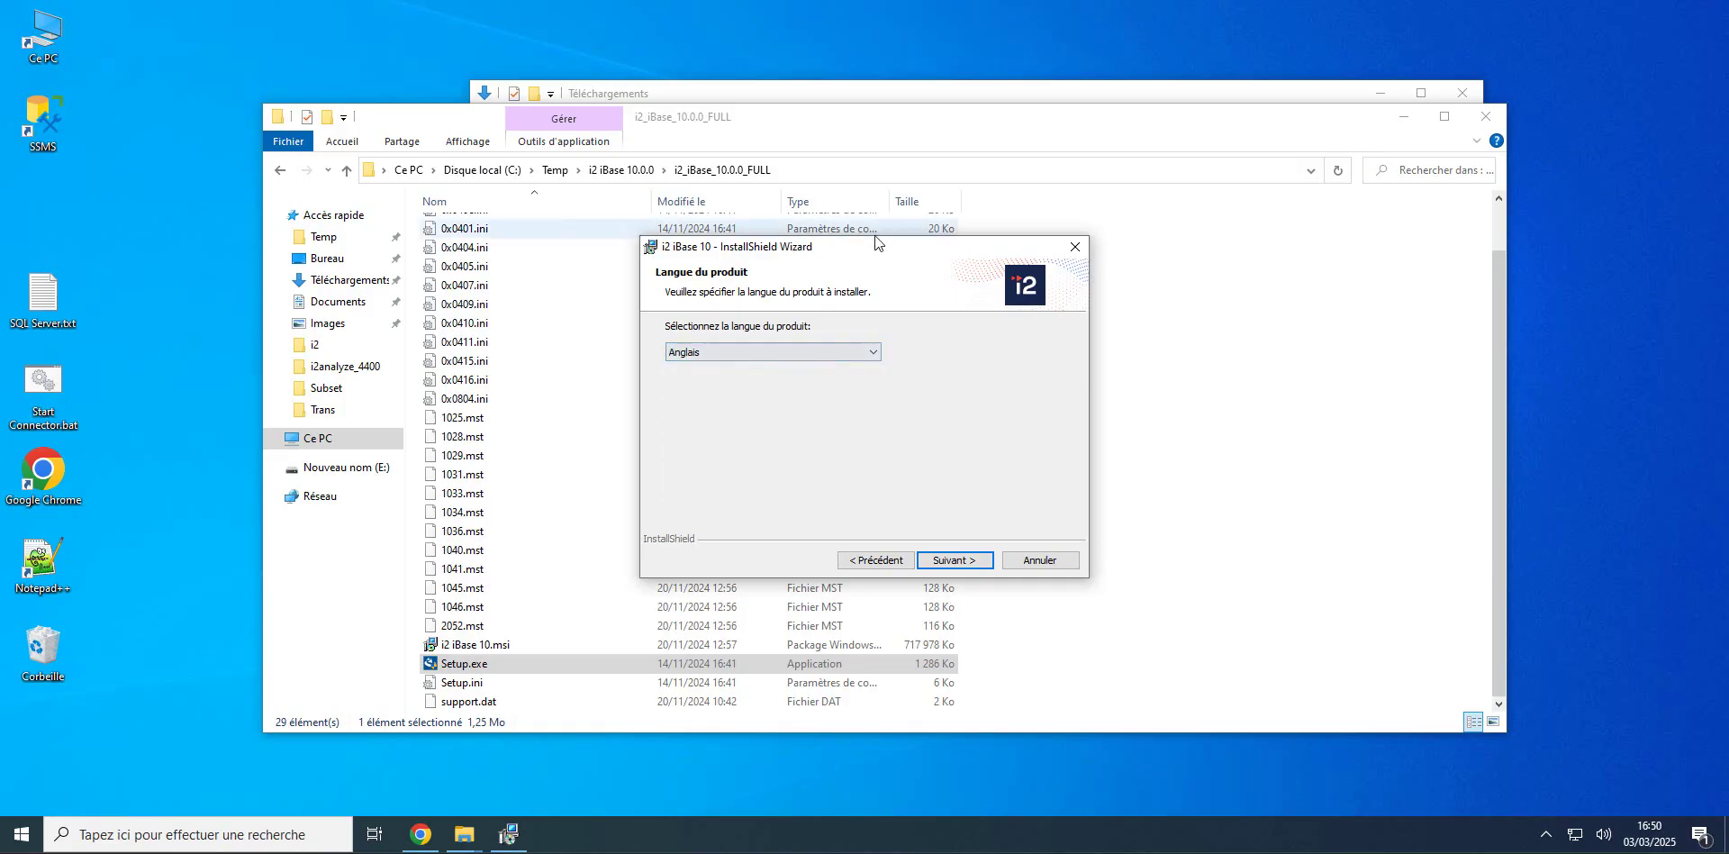
left_click_drag(878, 247, 936, 113)
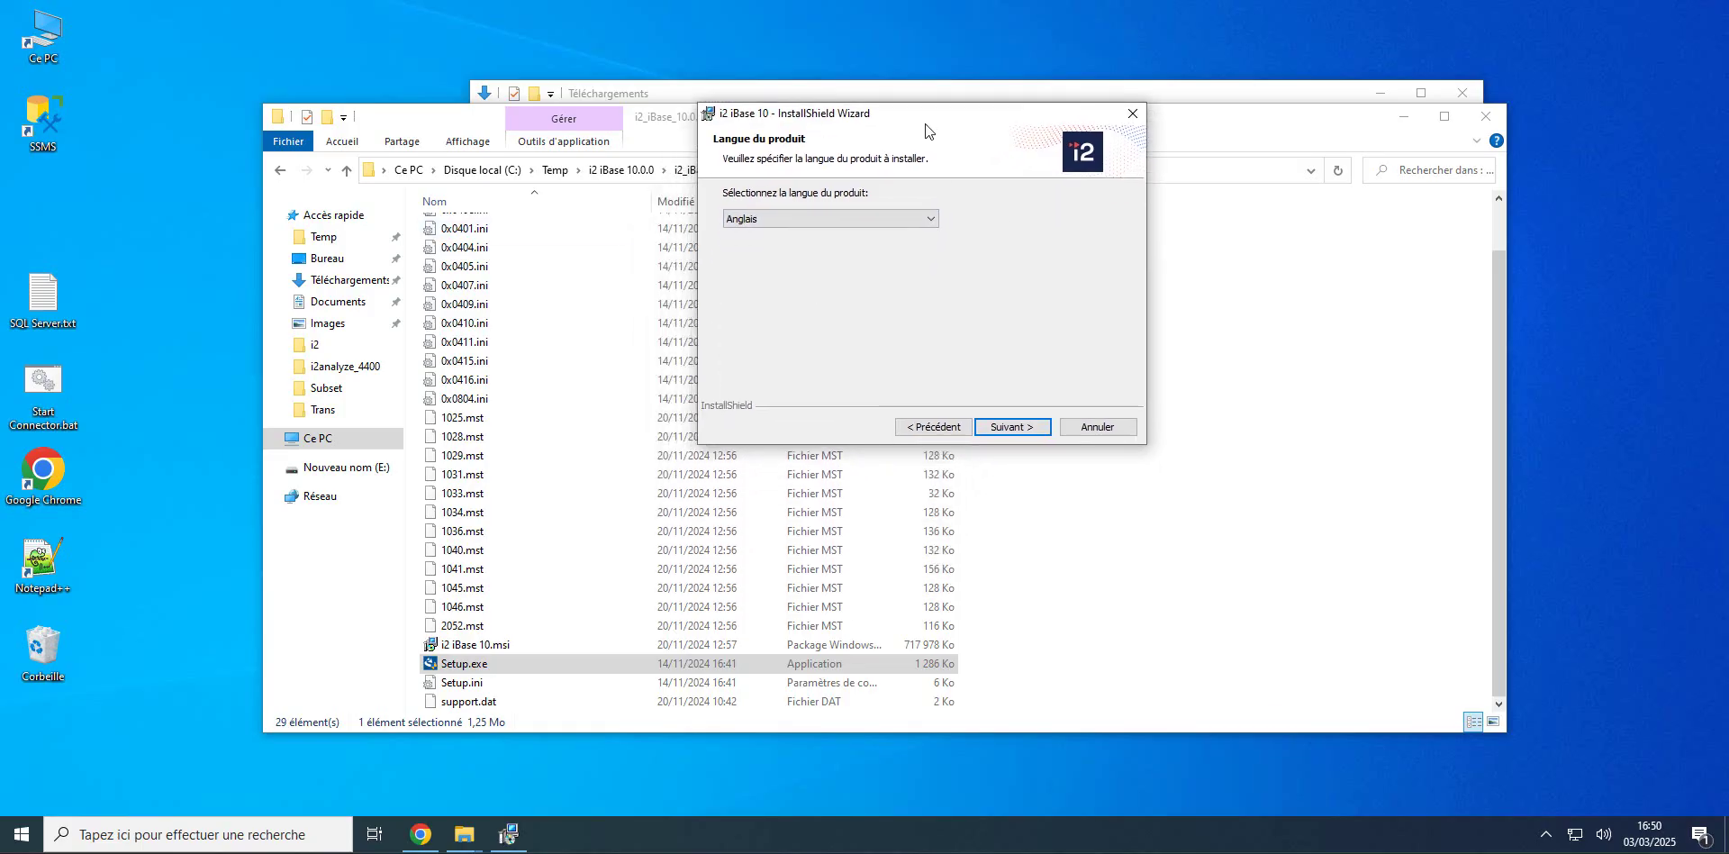
left_click(1009, 427)
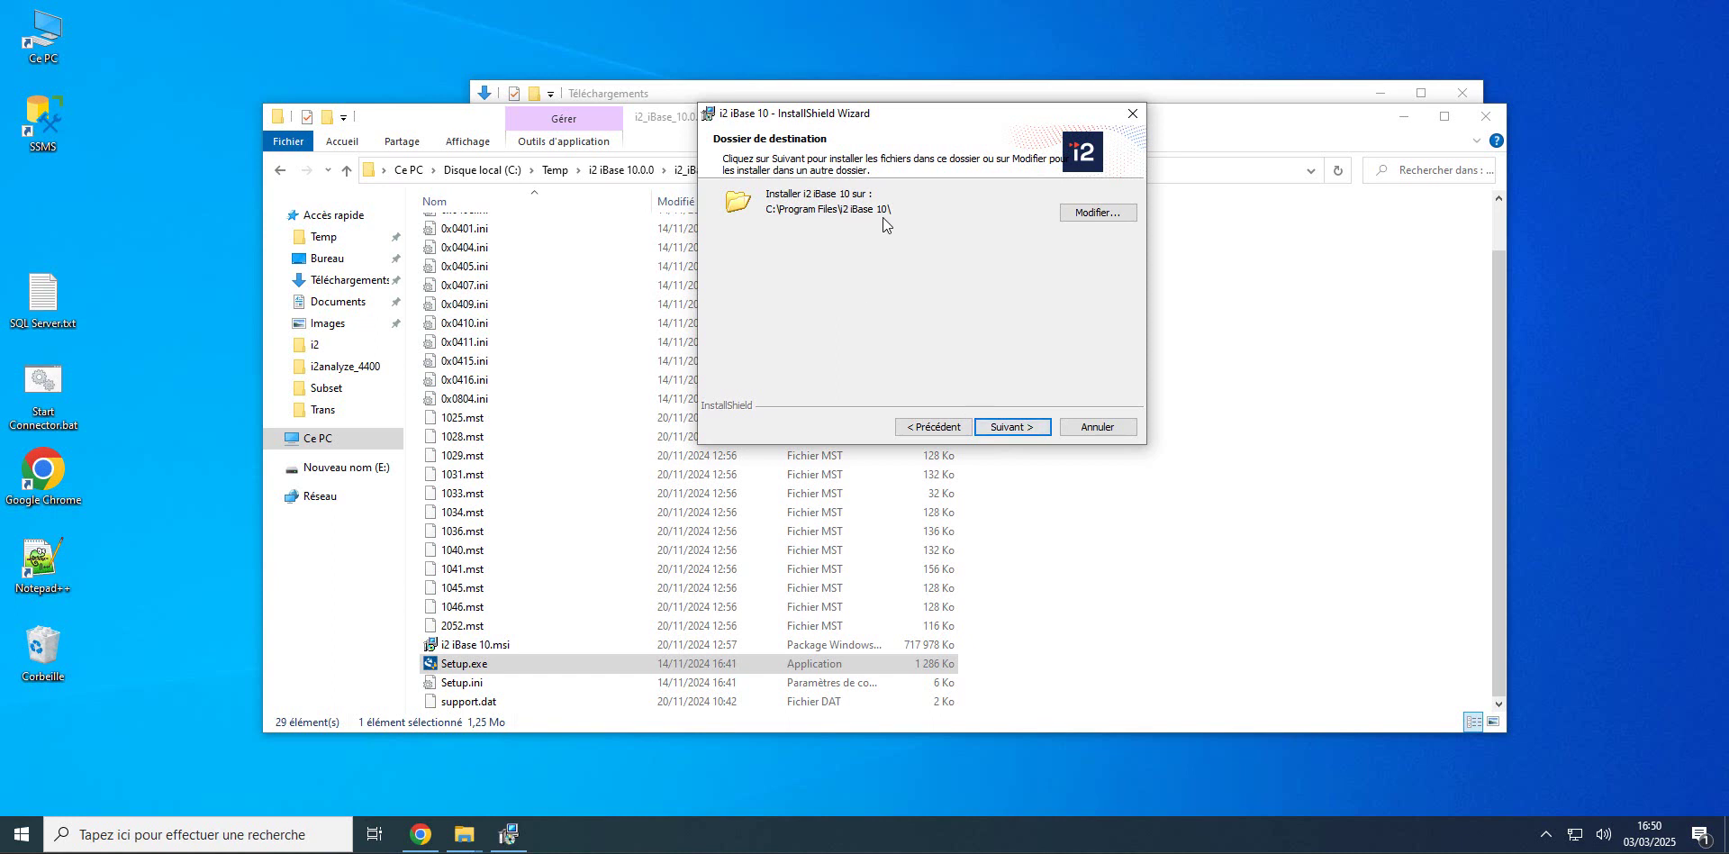
left_click(1009, 428)
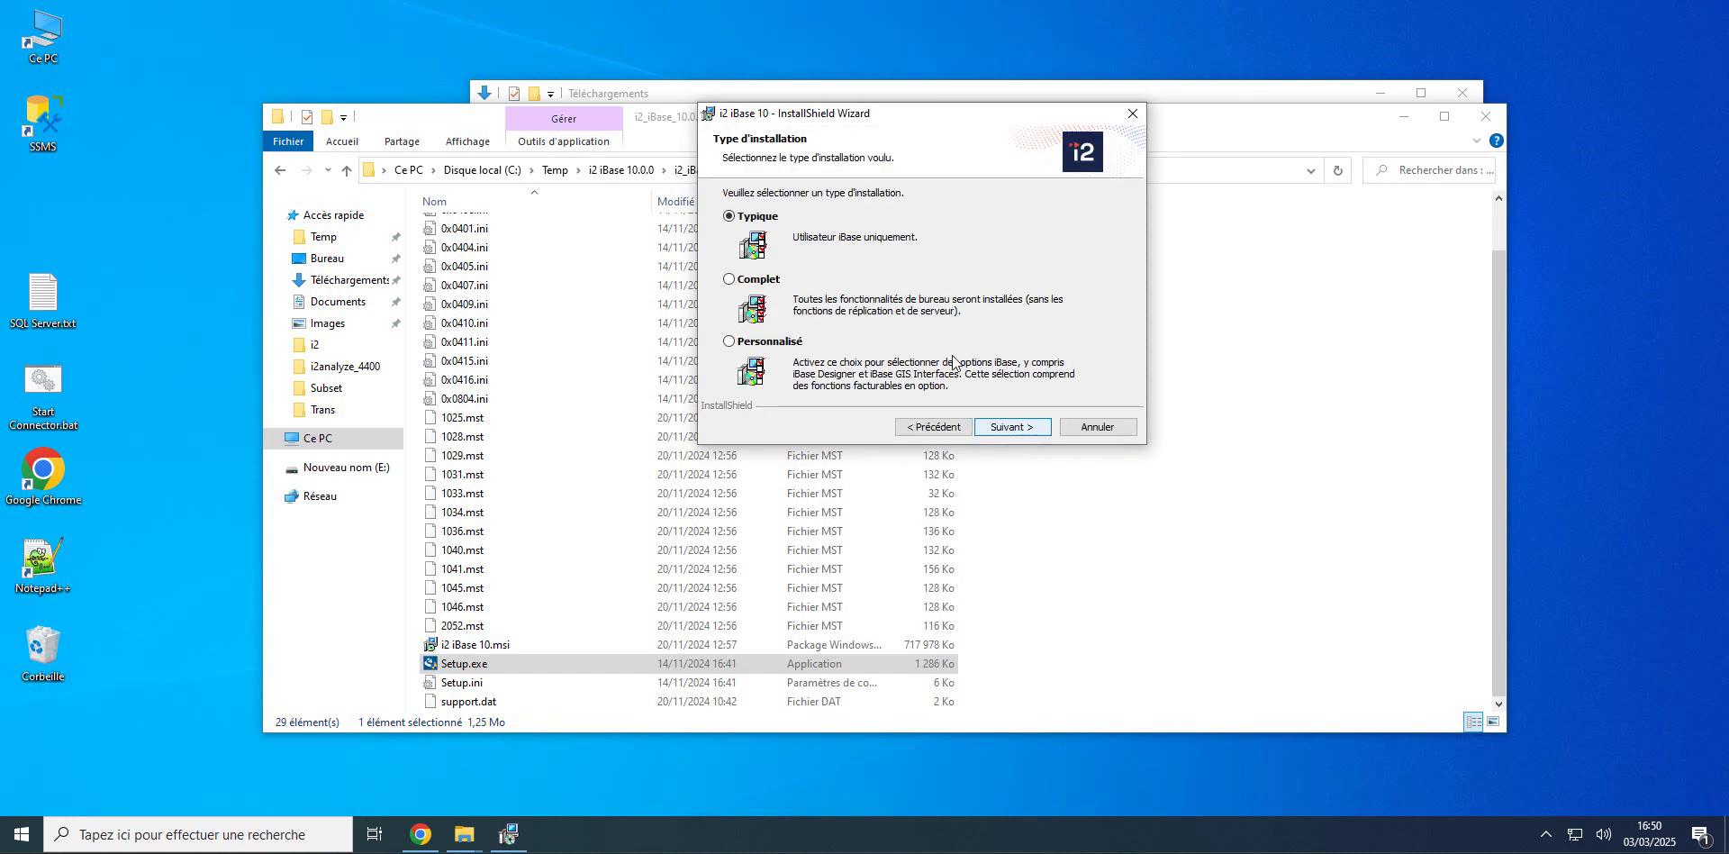
Step: Choose the custom installation type and set Designer and Serveur to install locally
left_click(730, 342)
key("Return")
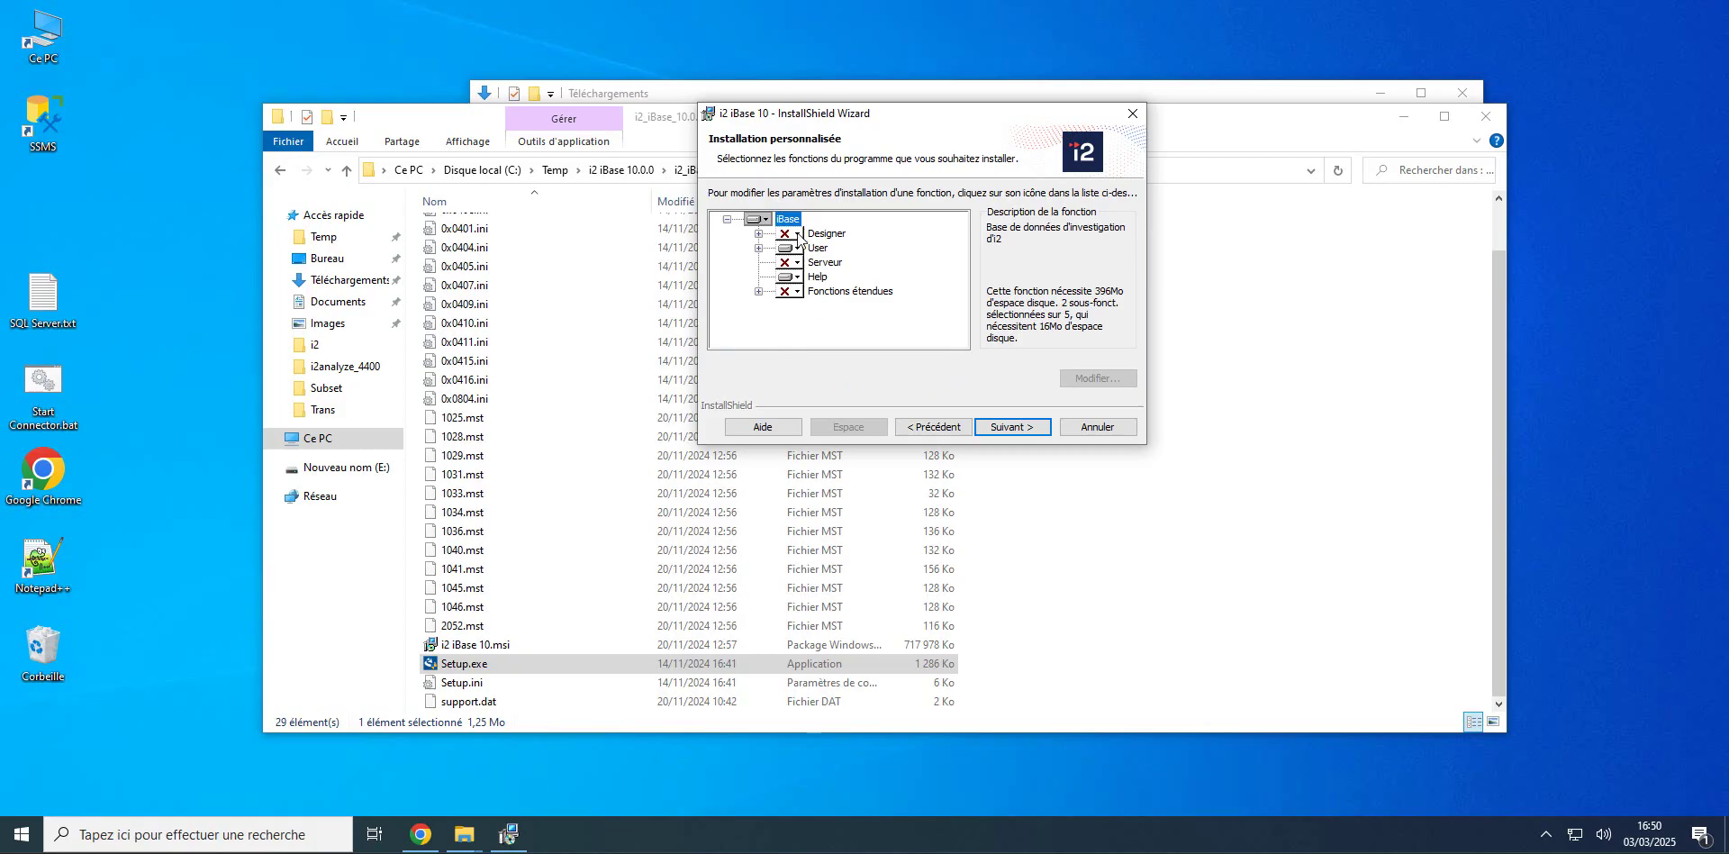
left_click(759, 234)
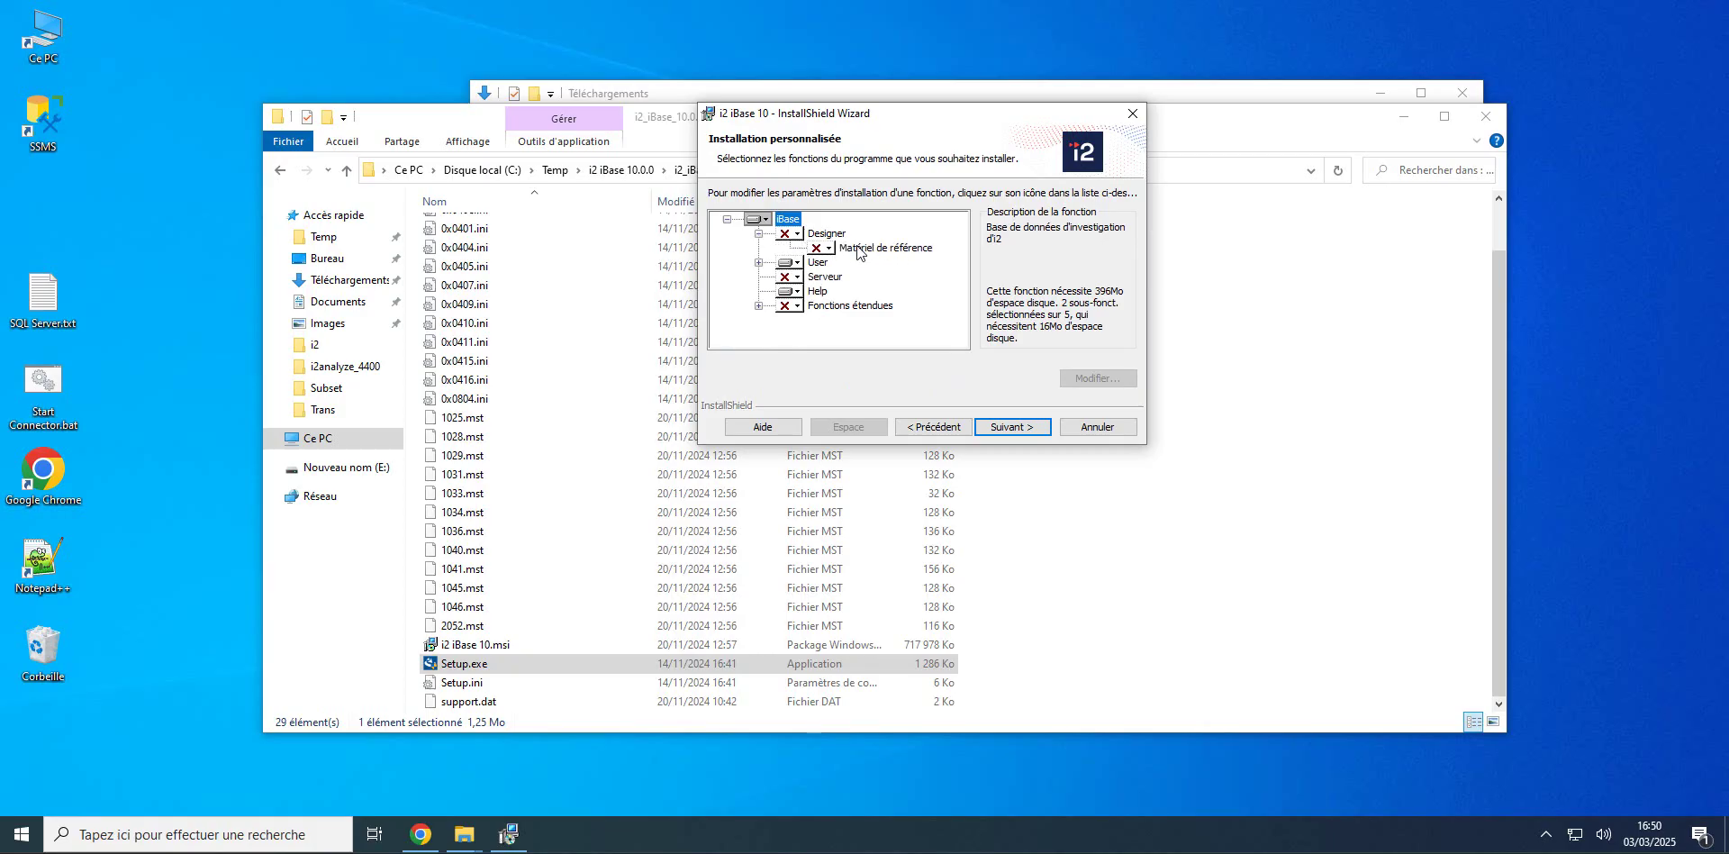
left_click(797, 234)
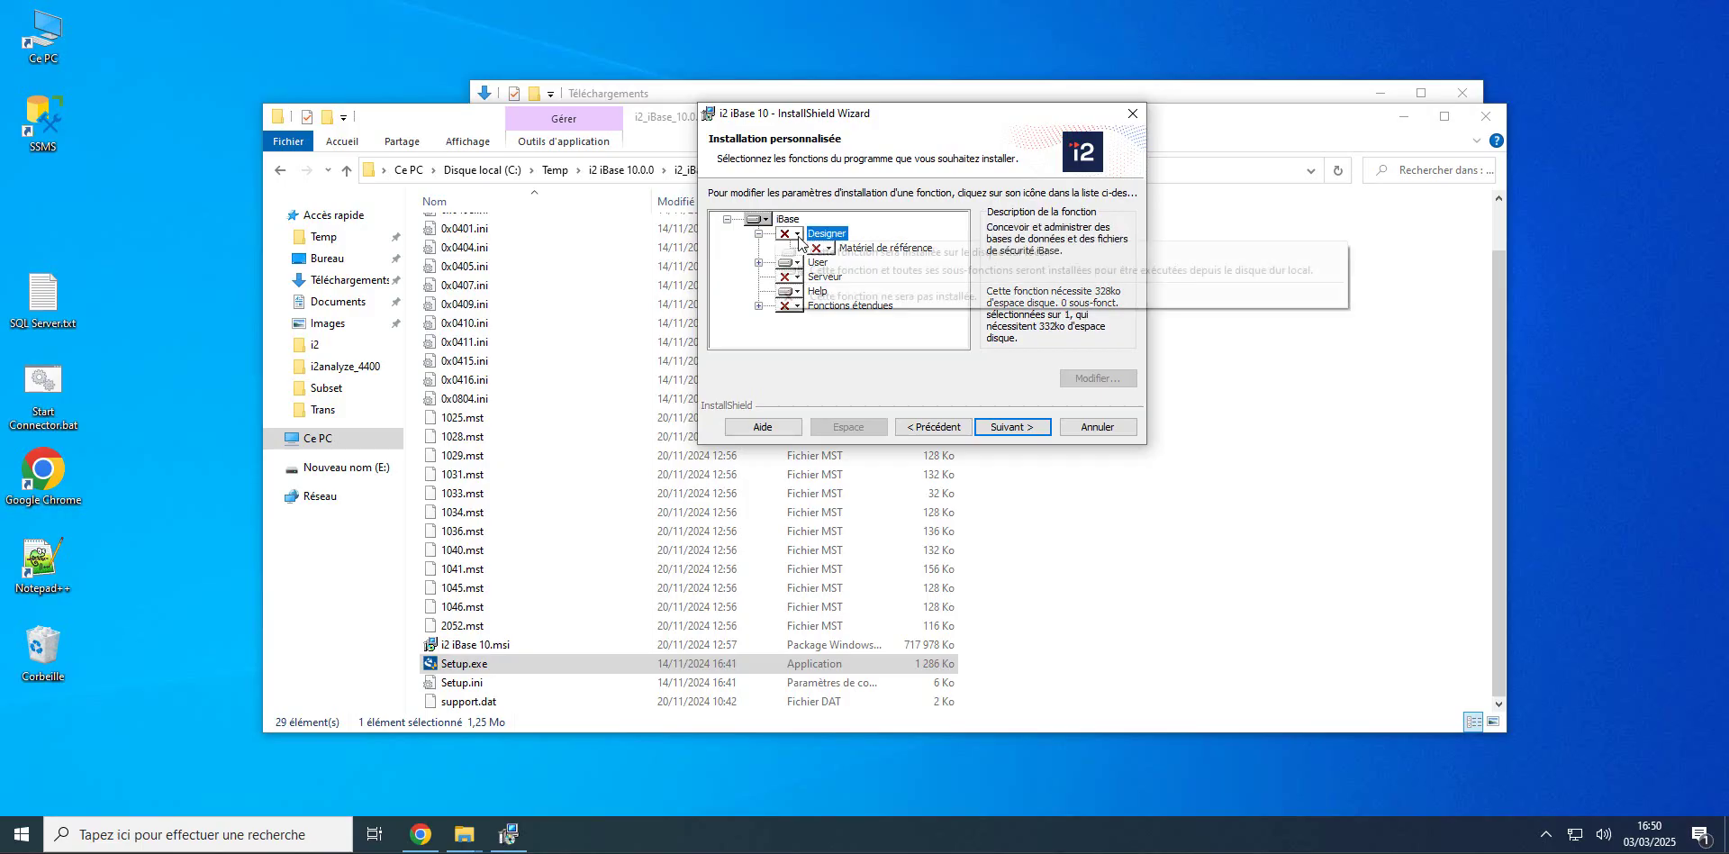
left_click(814, 271)
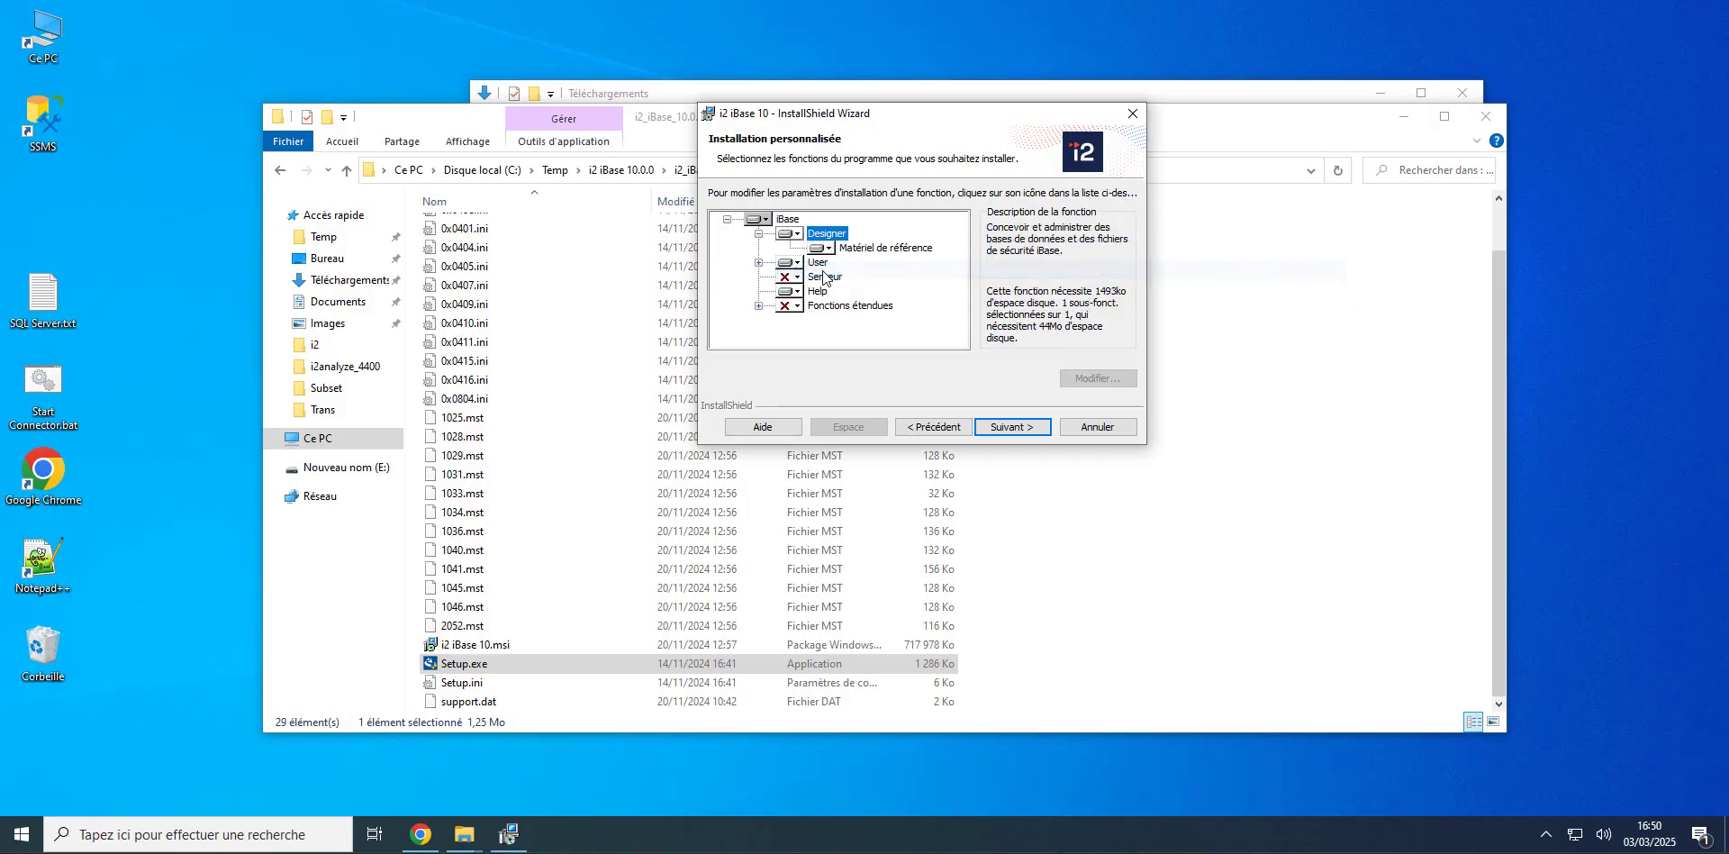
left_click(797, 278)
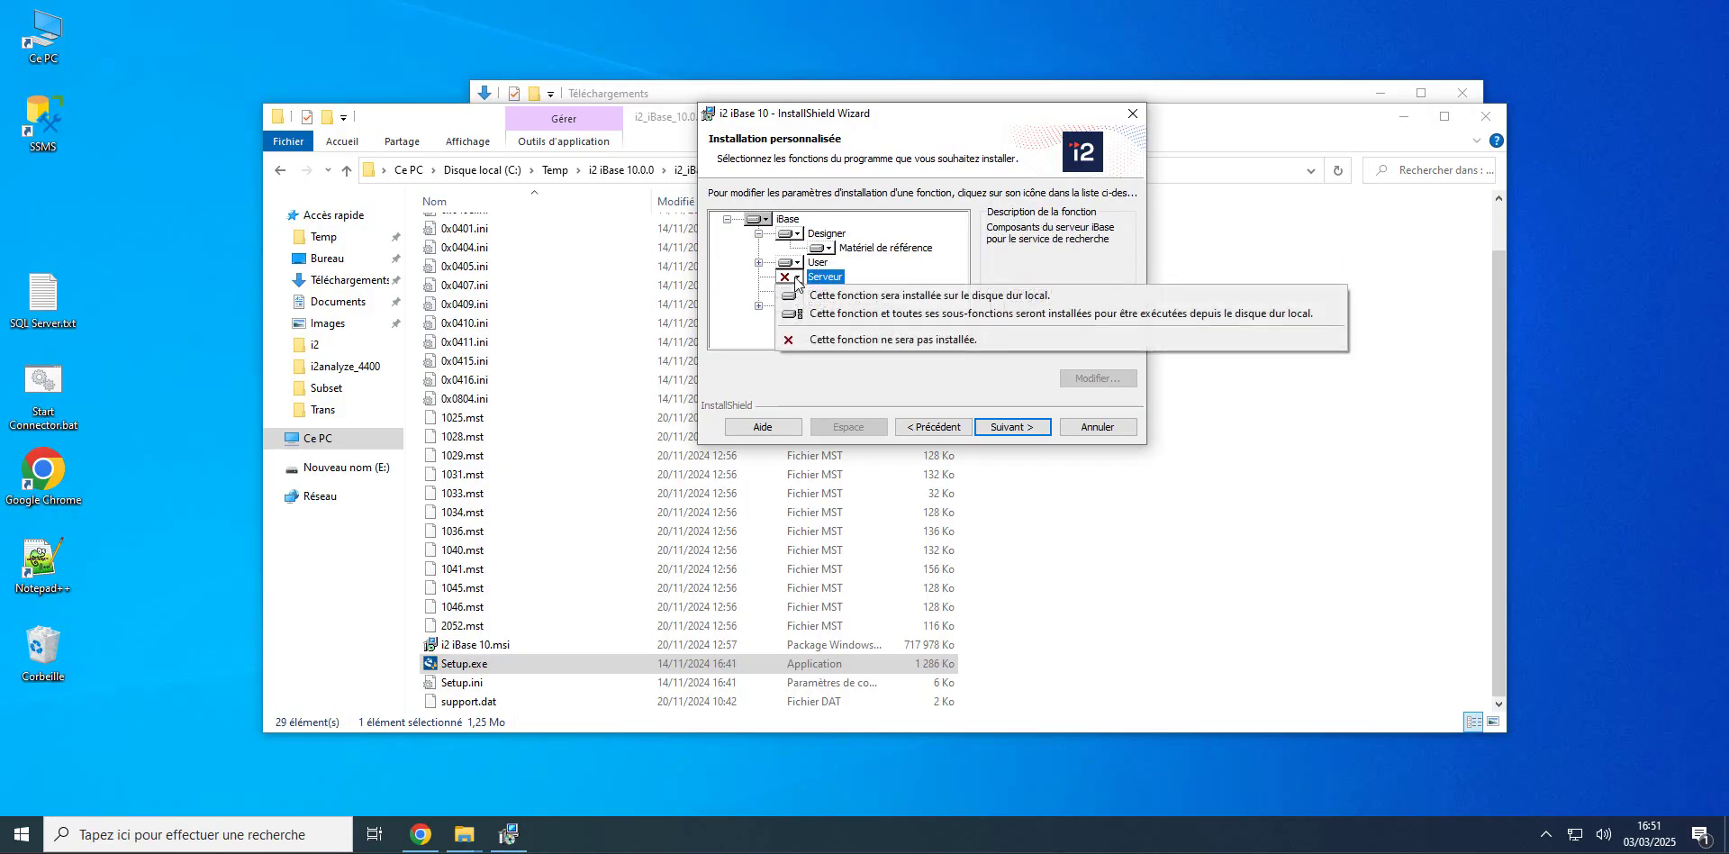
left_click(824, 309)
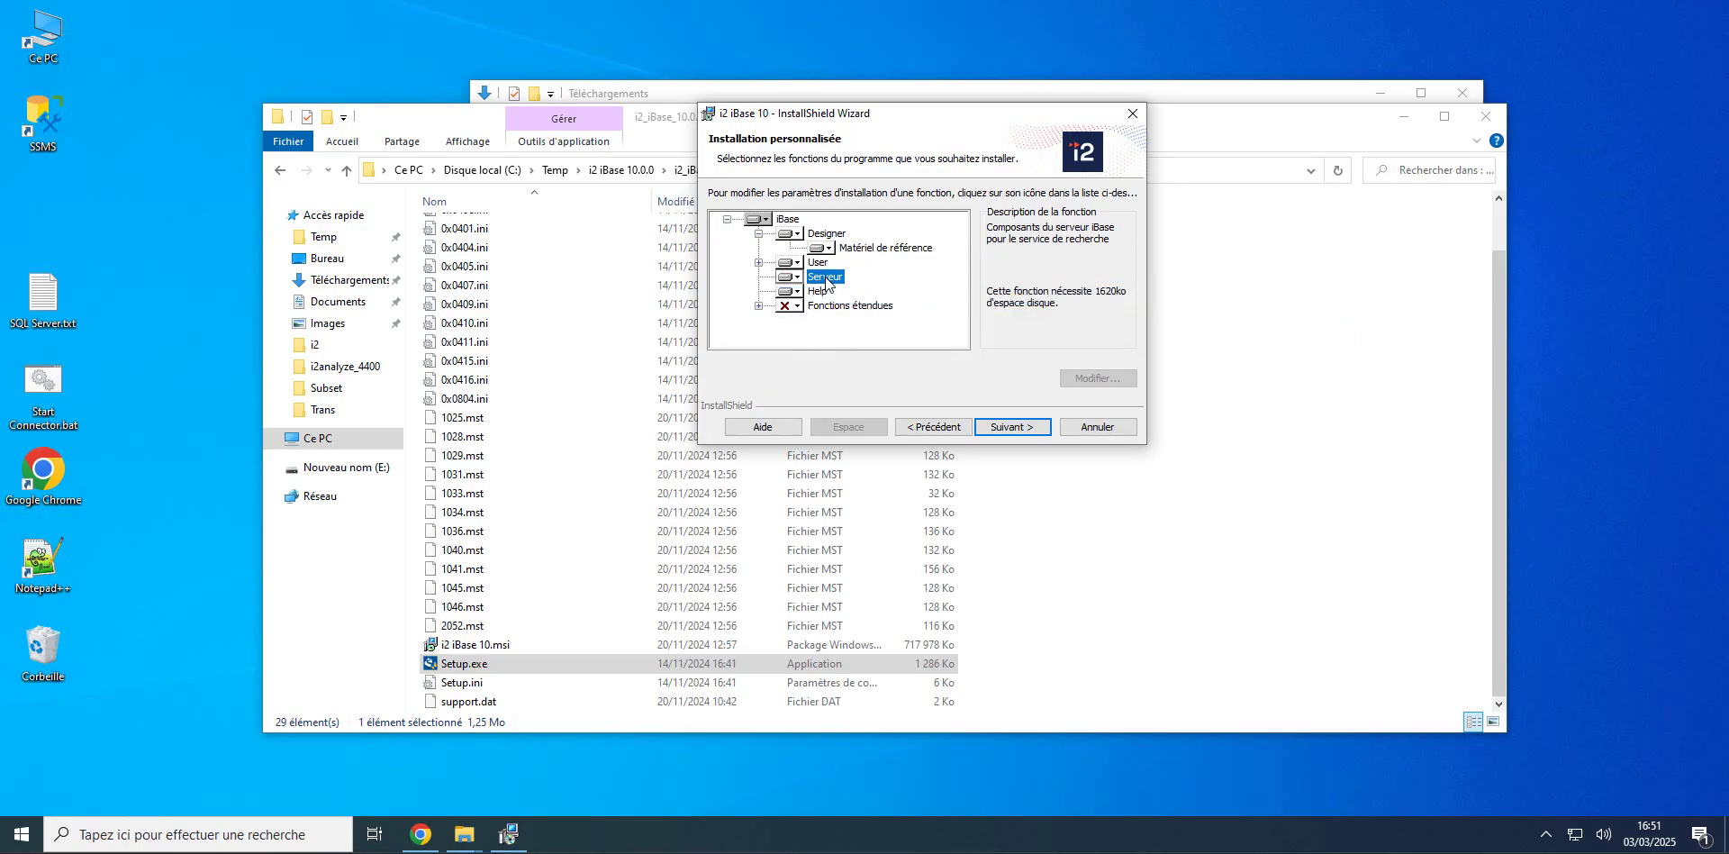
Step: Under Fonctions étendues, install the first extended option and the ArcGIS interface locally
left_click(758, 307)
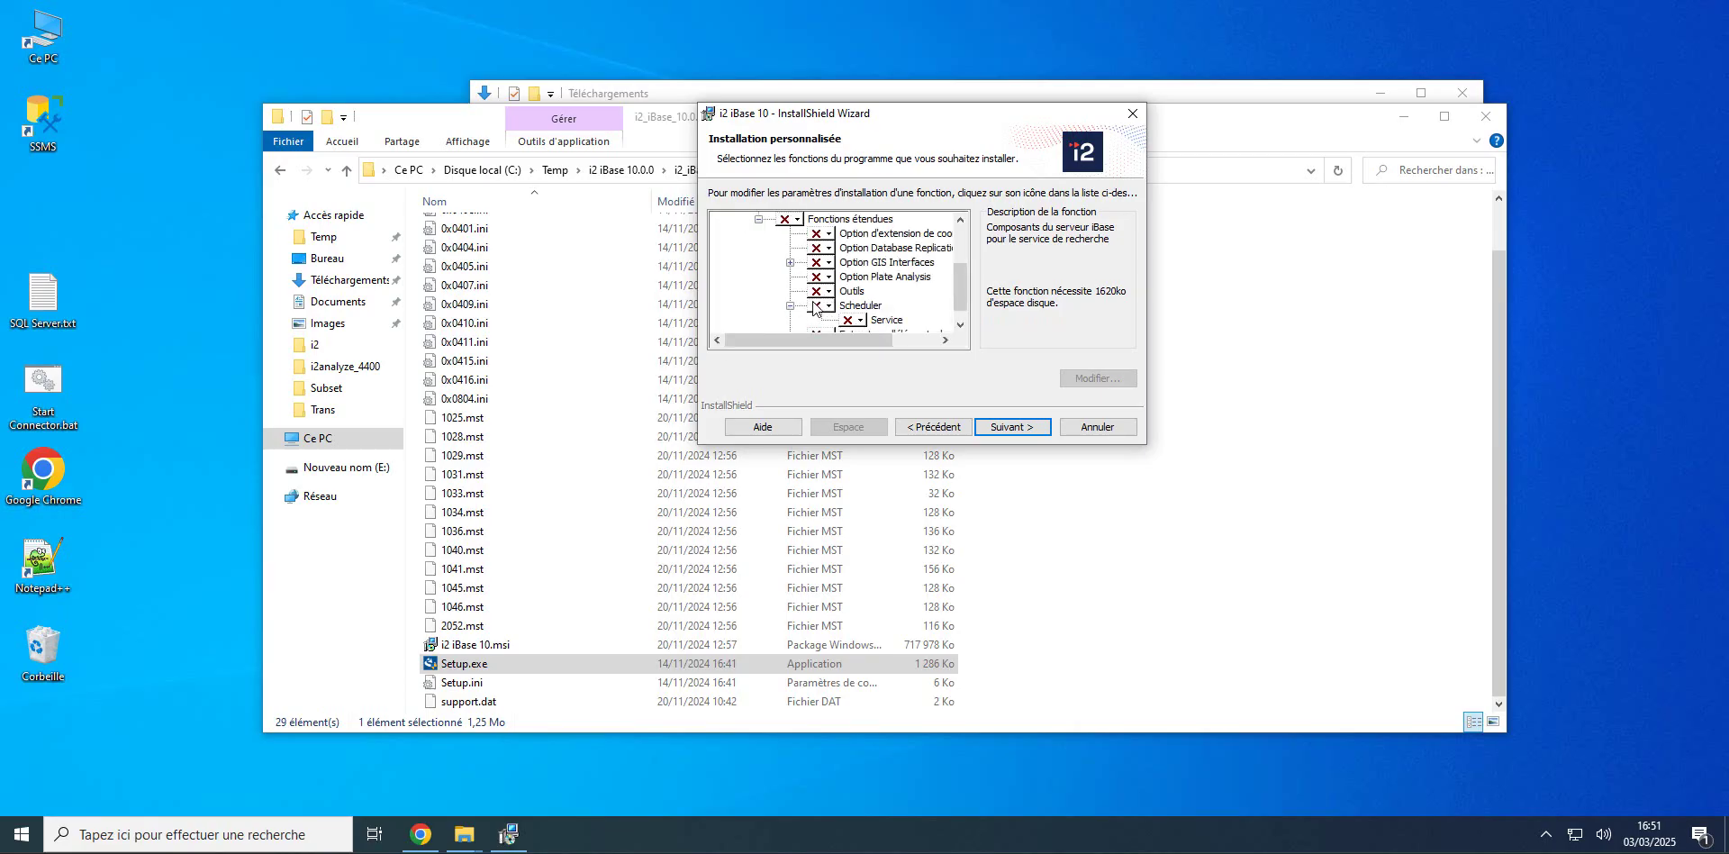
left_click(830, 236)
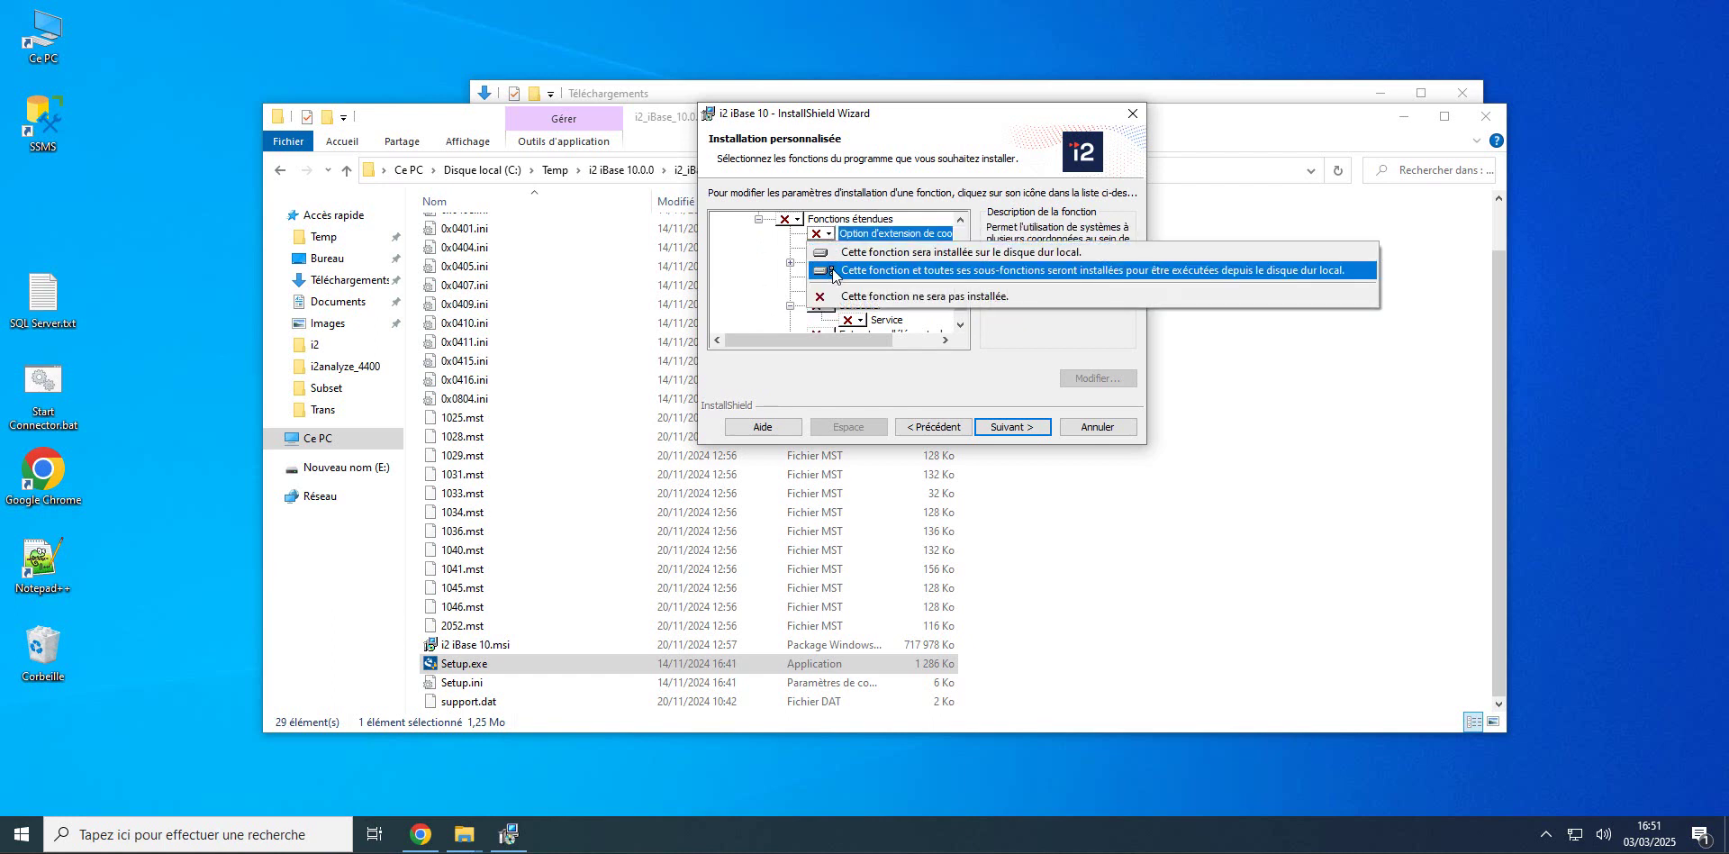
left_click(845, 263)
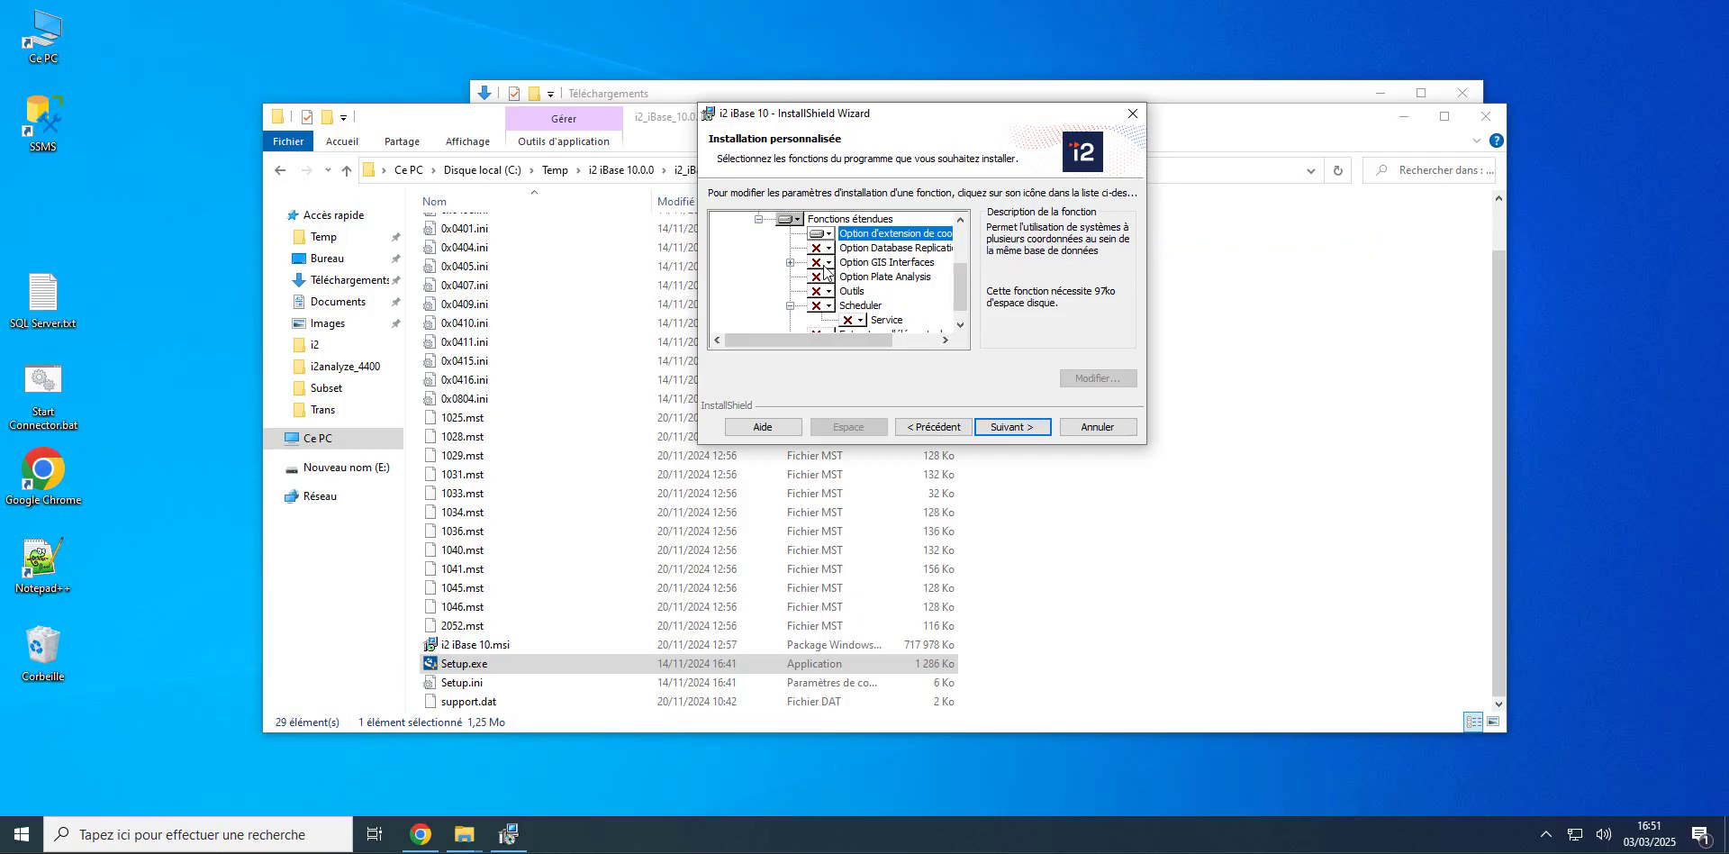
left_click(830, 266)
left_click(792, 265)
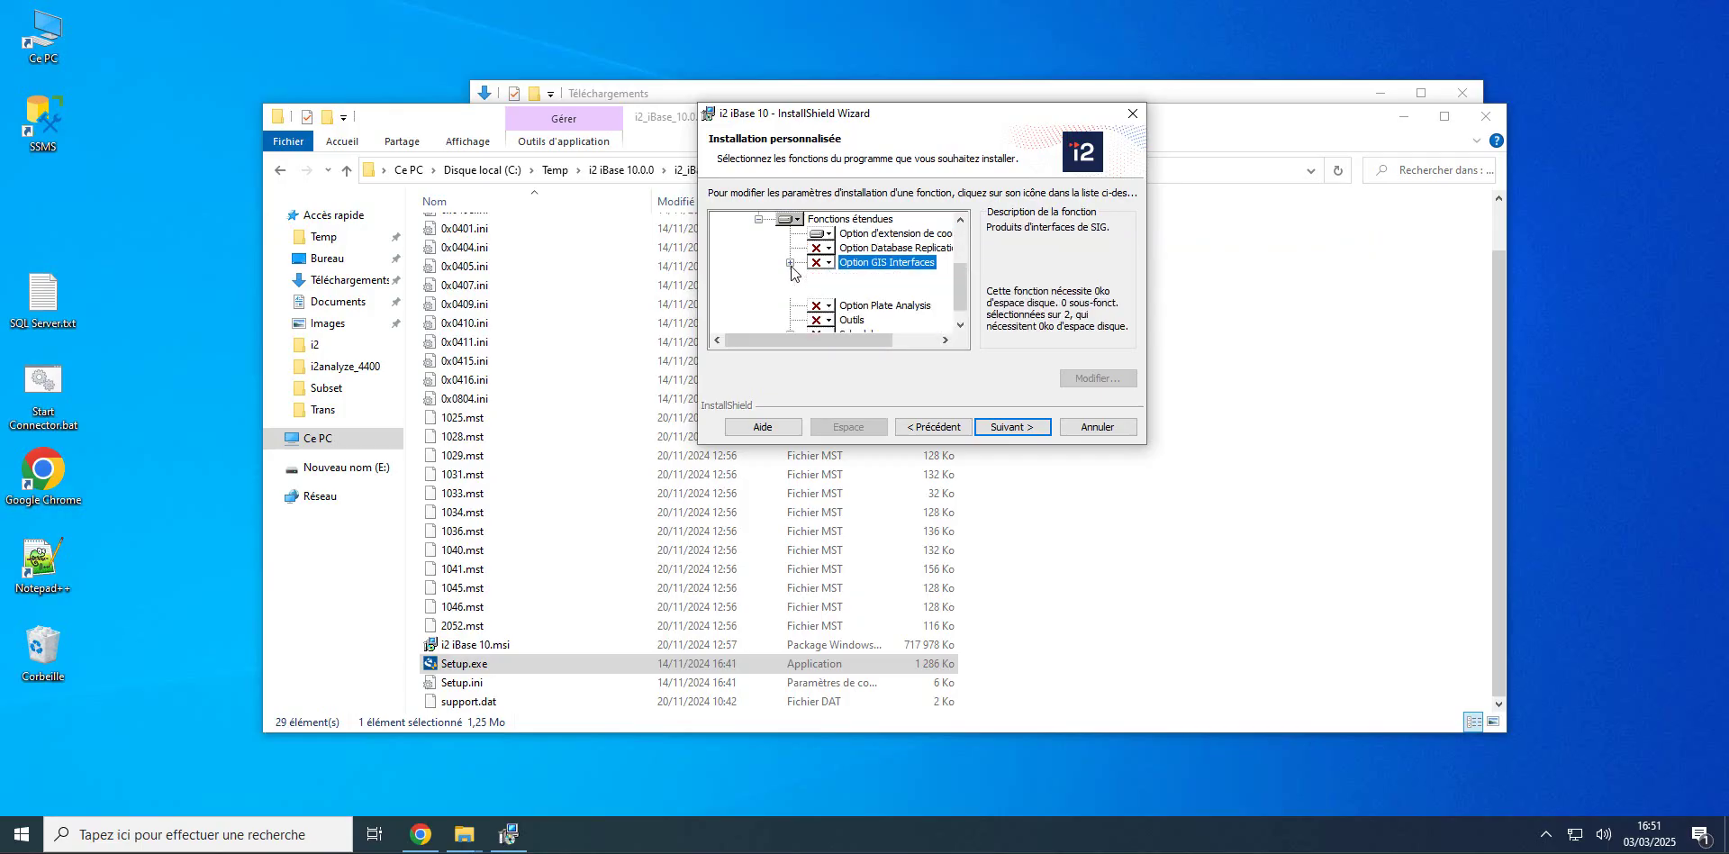
left_click(792, 264)
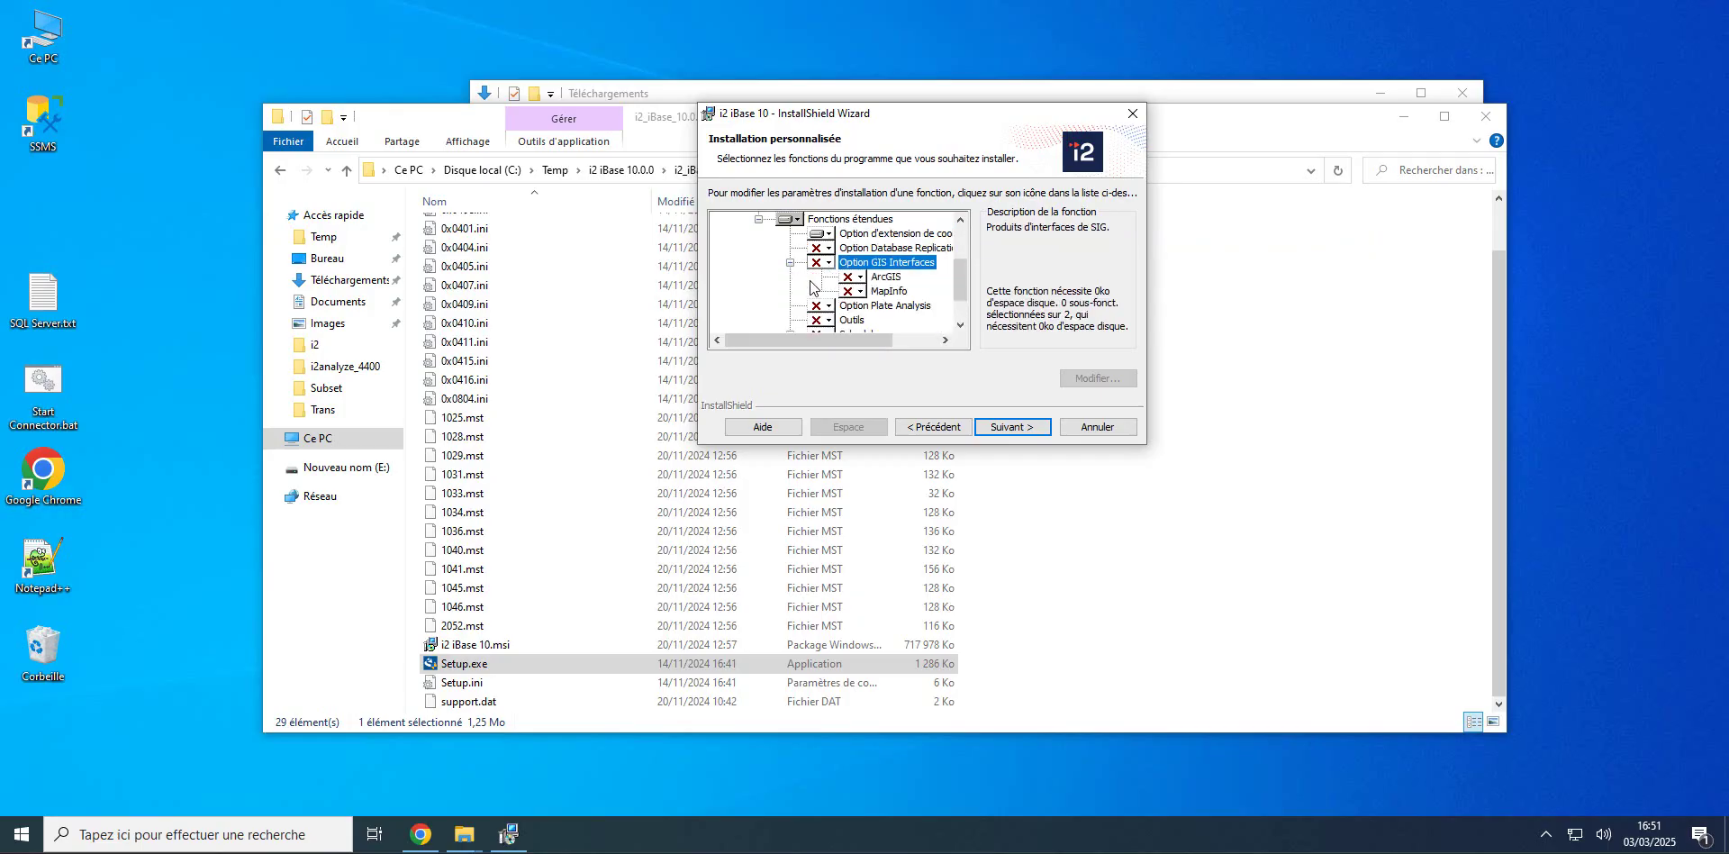
left_click(860, 279)
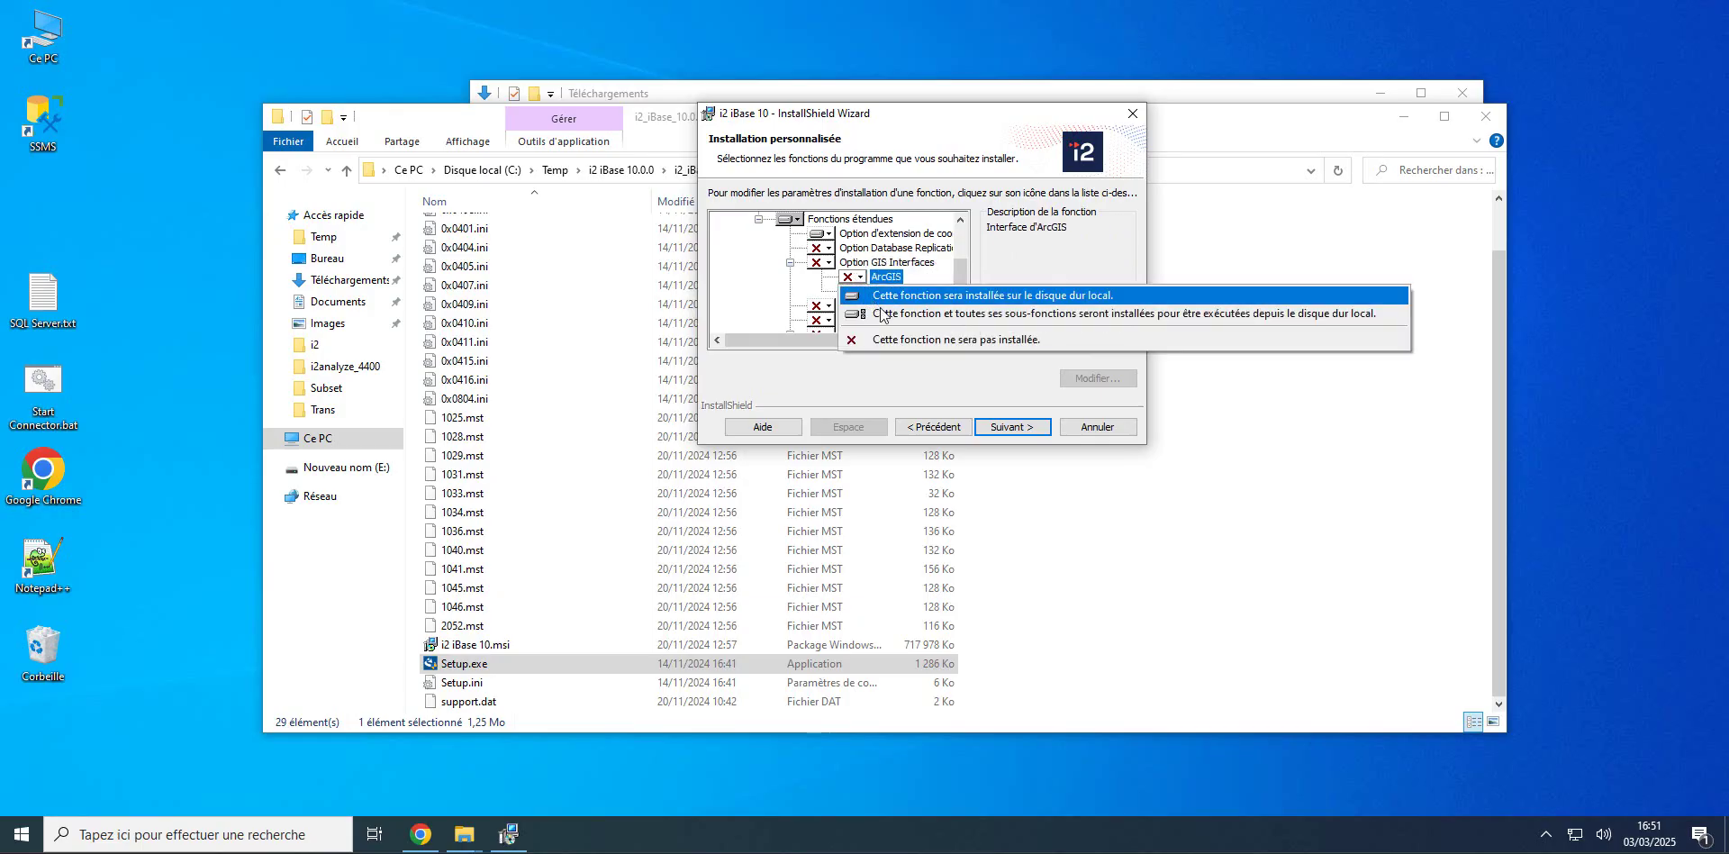
left_click(850, 320)
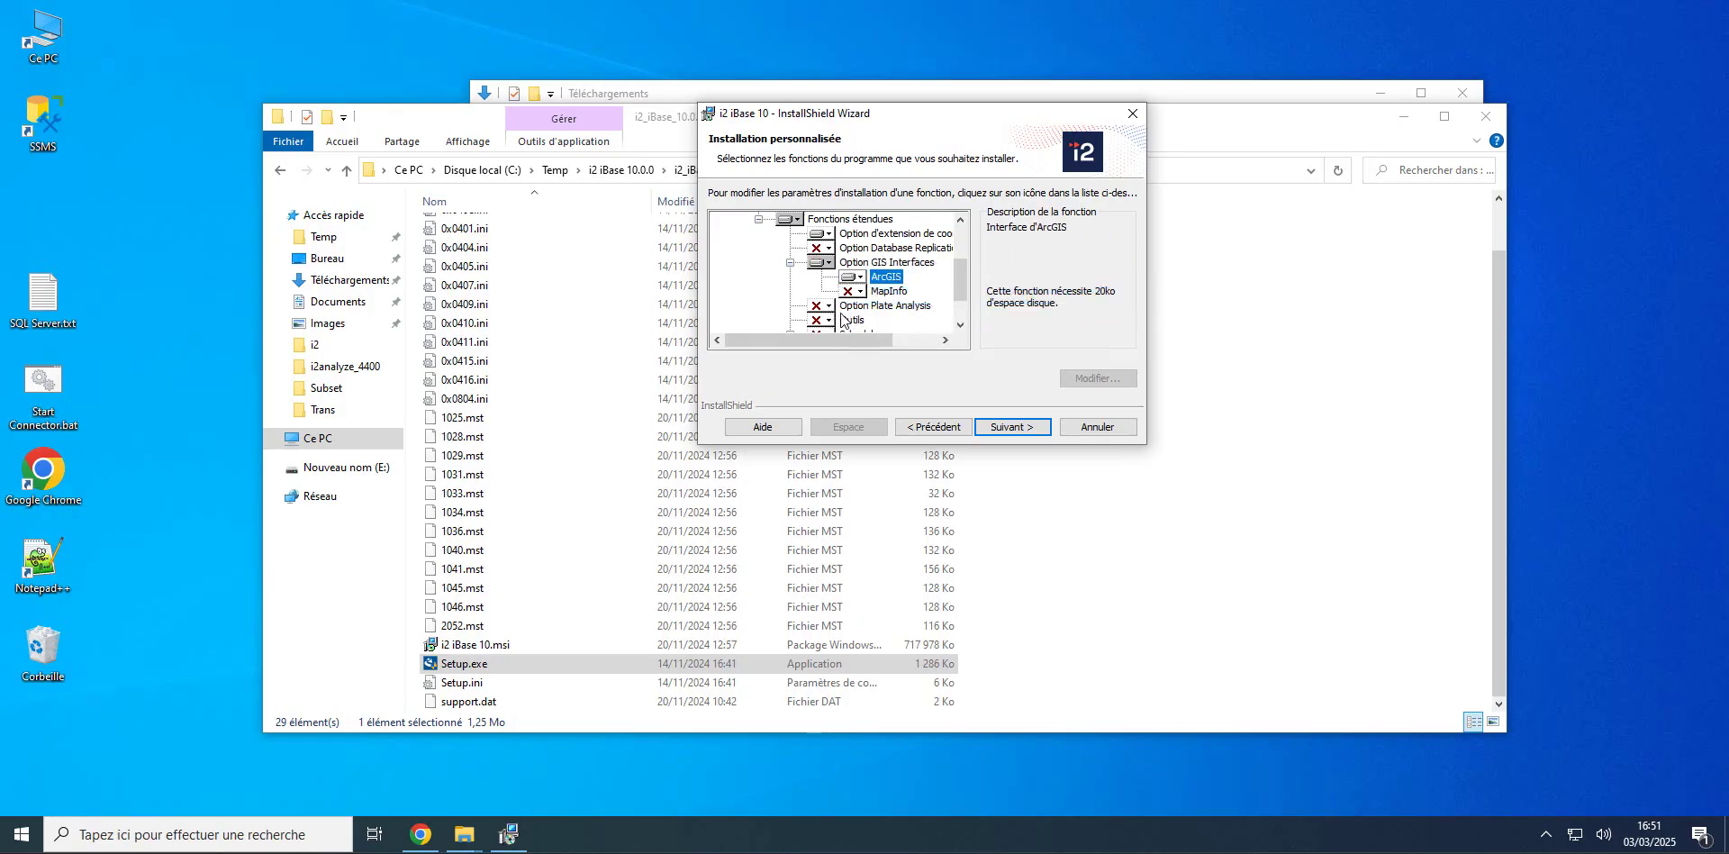
Step: Set Outils, Scheduler and Extracteur d'éléments de graphe to install locally
left_click(829, 320)
left_click(851, 351)
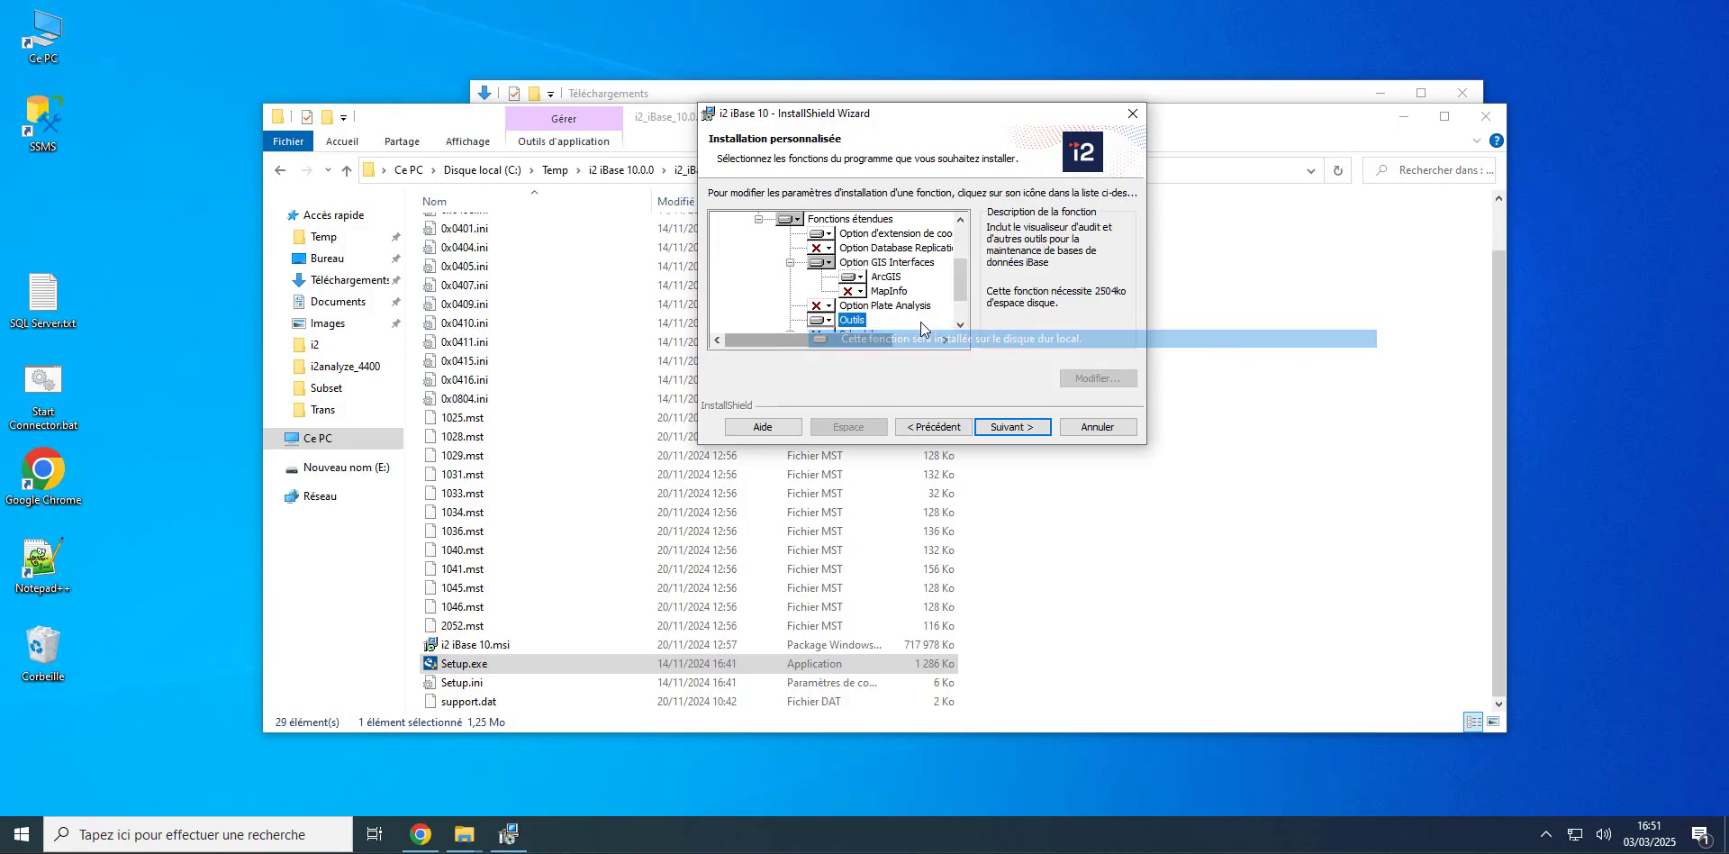
scroll(960, 296, "down", 1)
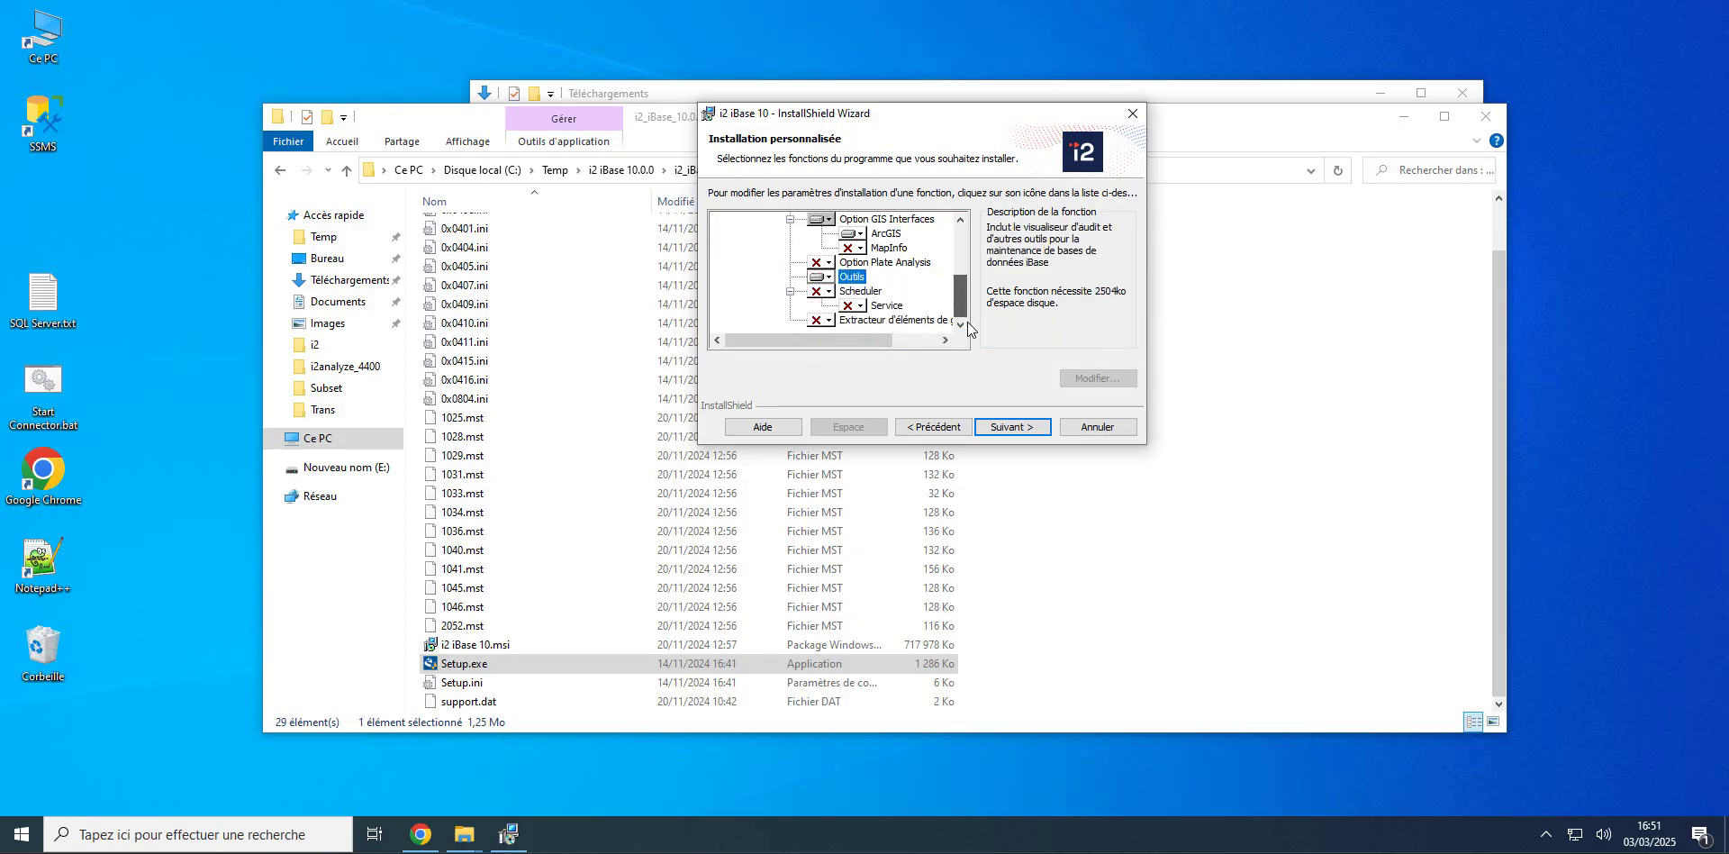
left_click(828, 291)
left_click(831, 327)
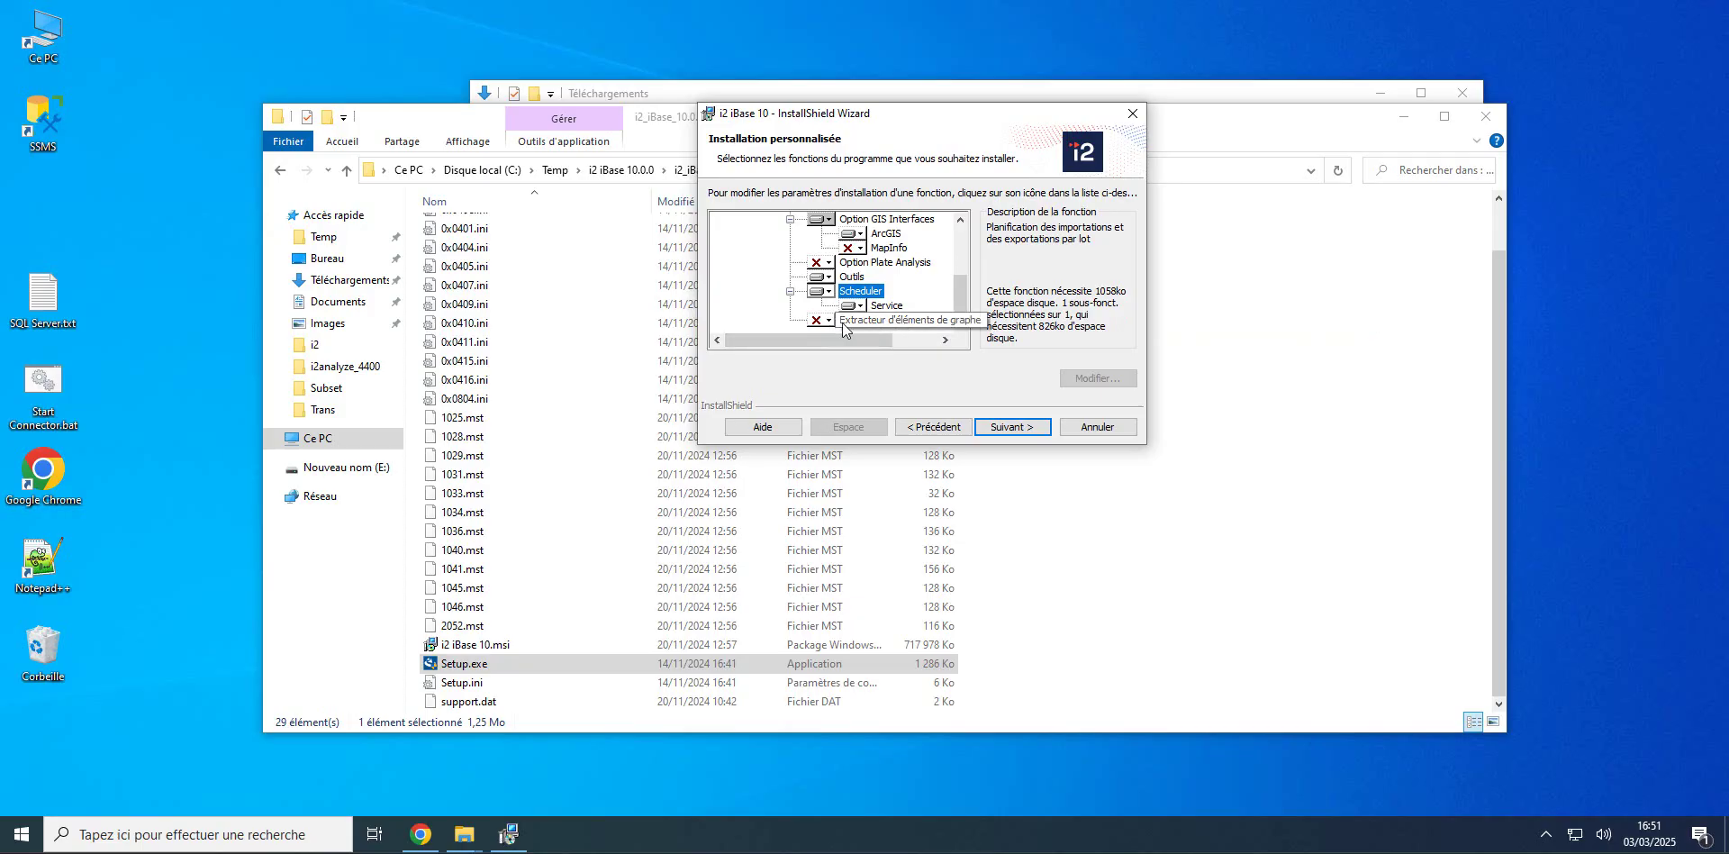
left_click(828, 320)
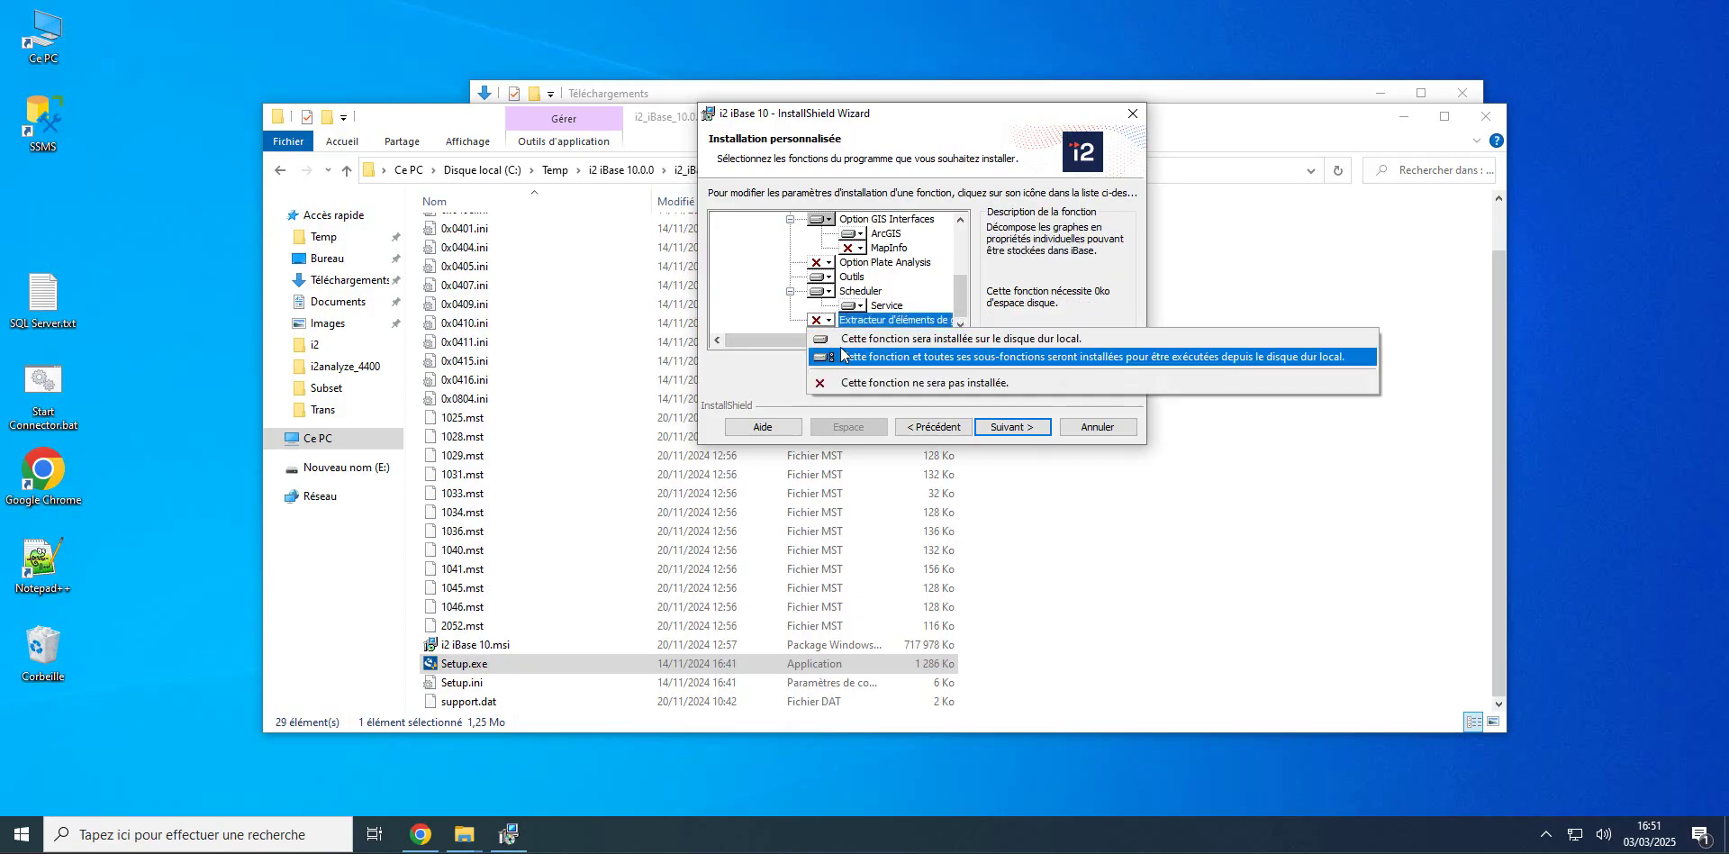
left_click(845, 341)
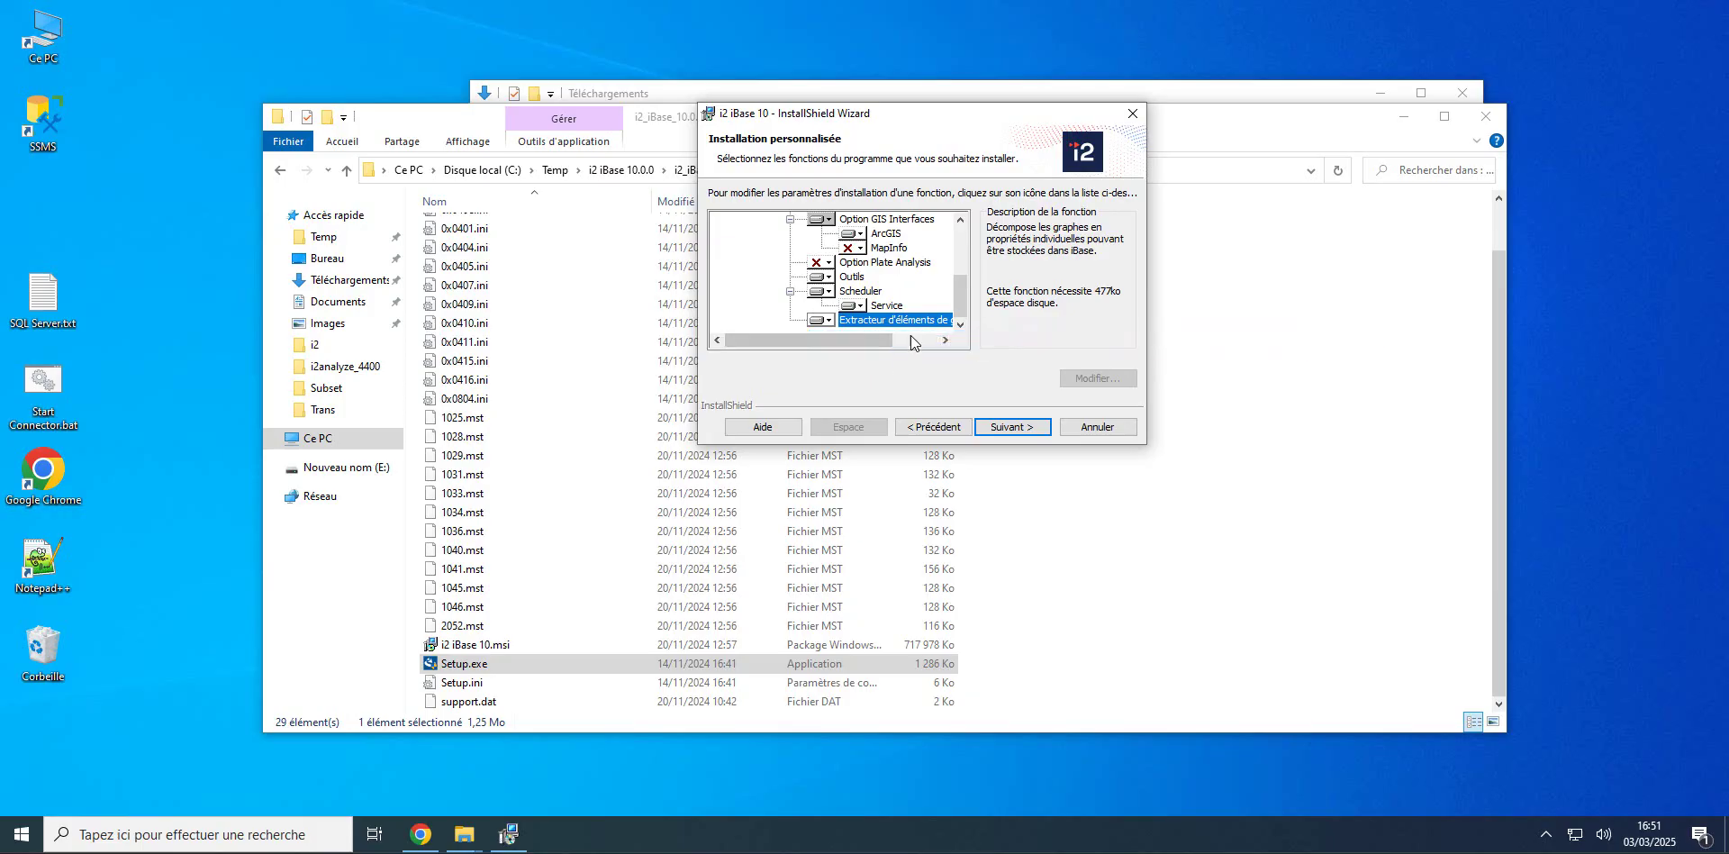
Step: Keep the default scheduler database folder, run the installation, acknowledge the Scheduler warning, and finish
left_click(1013, 427)
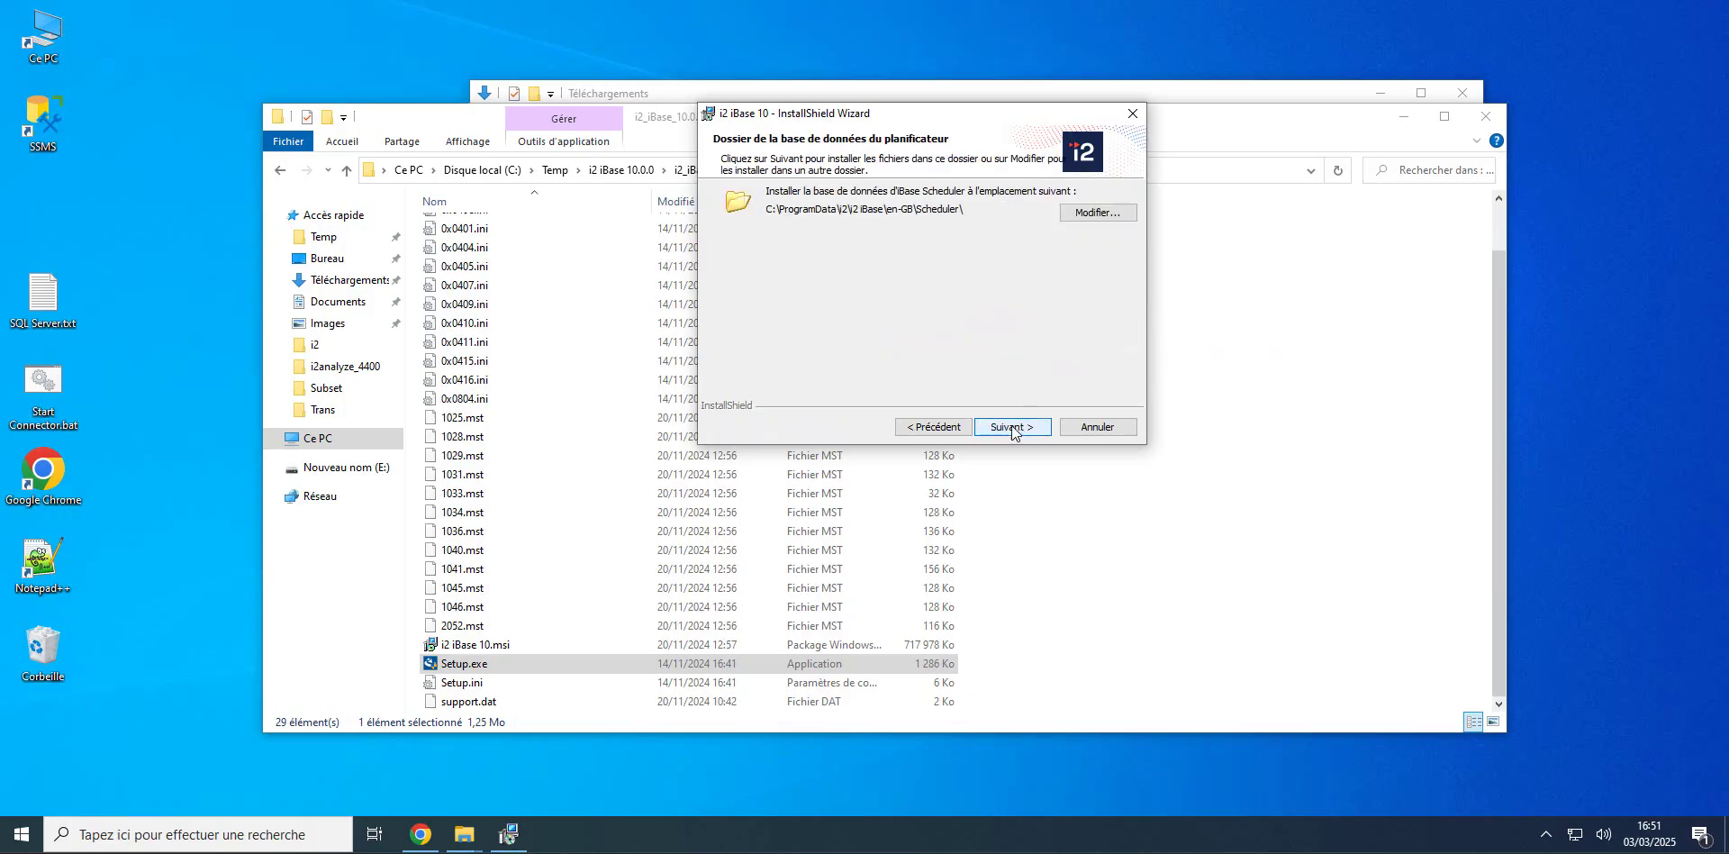
left_click(1020, 433)
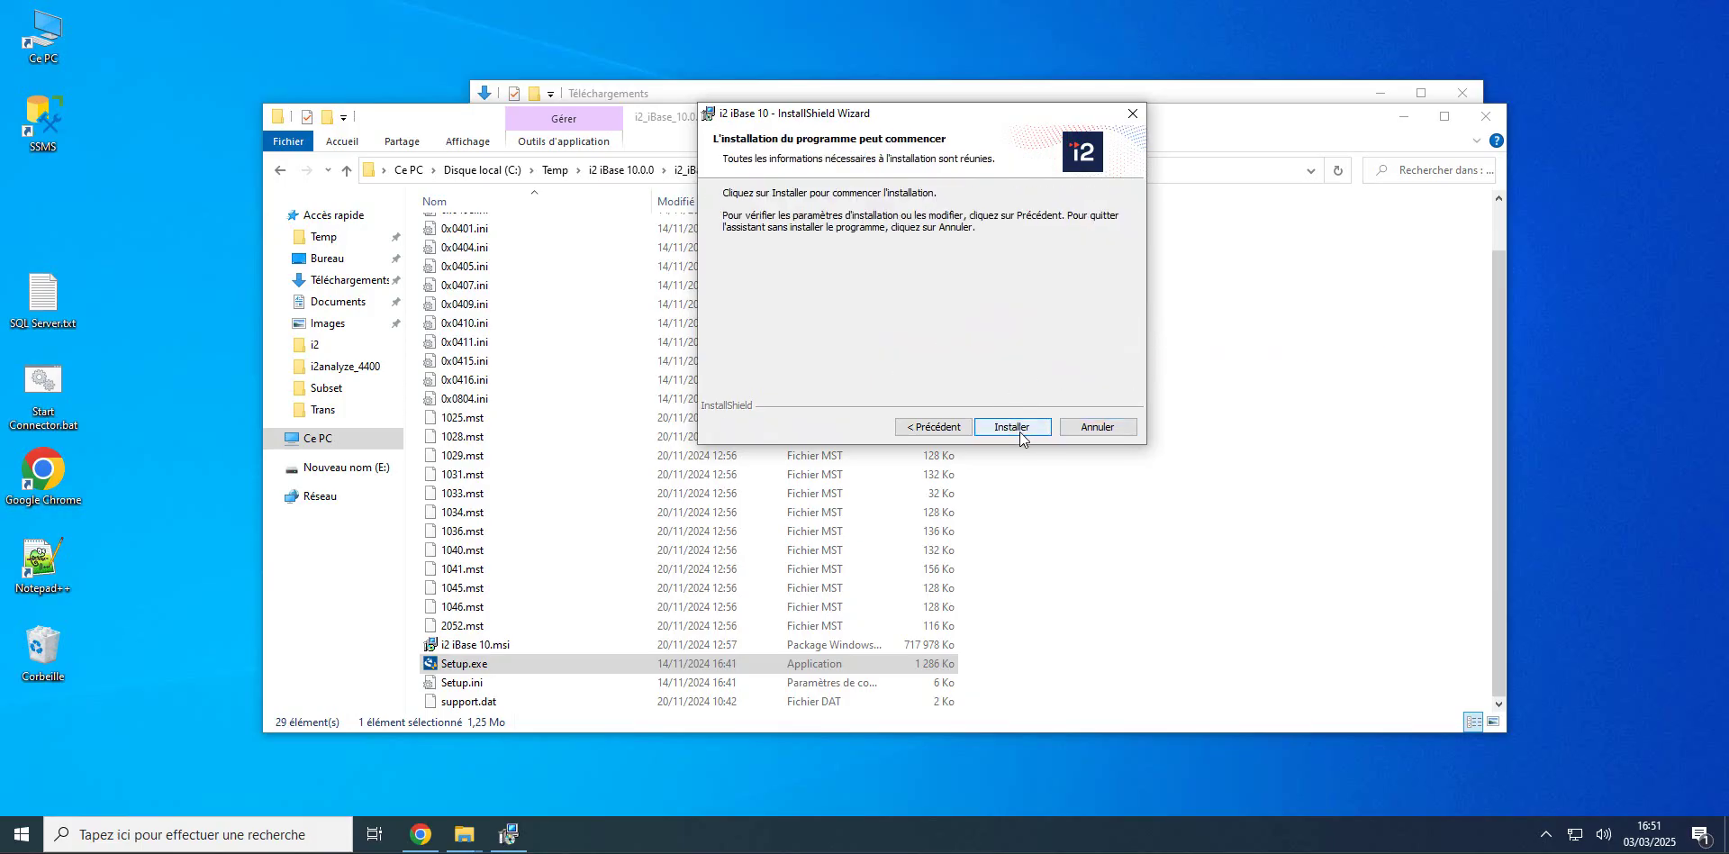
left_click(1016, 432)
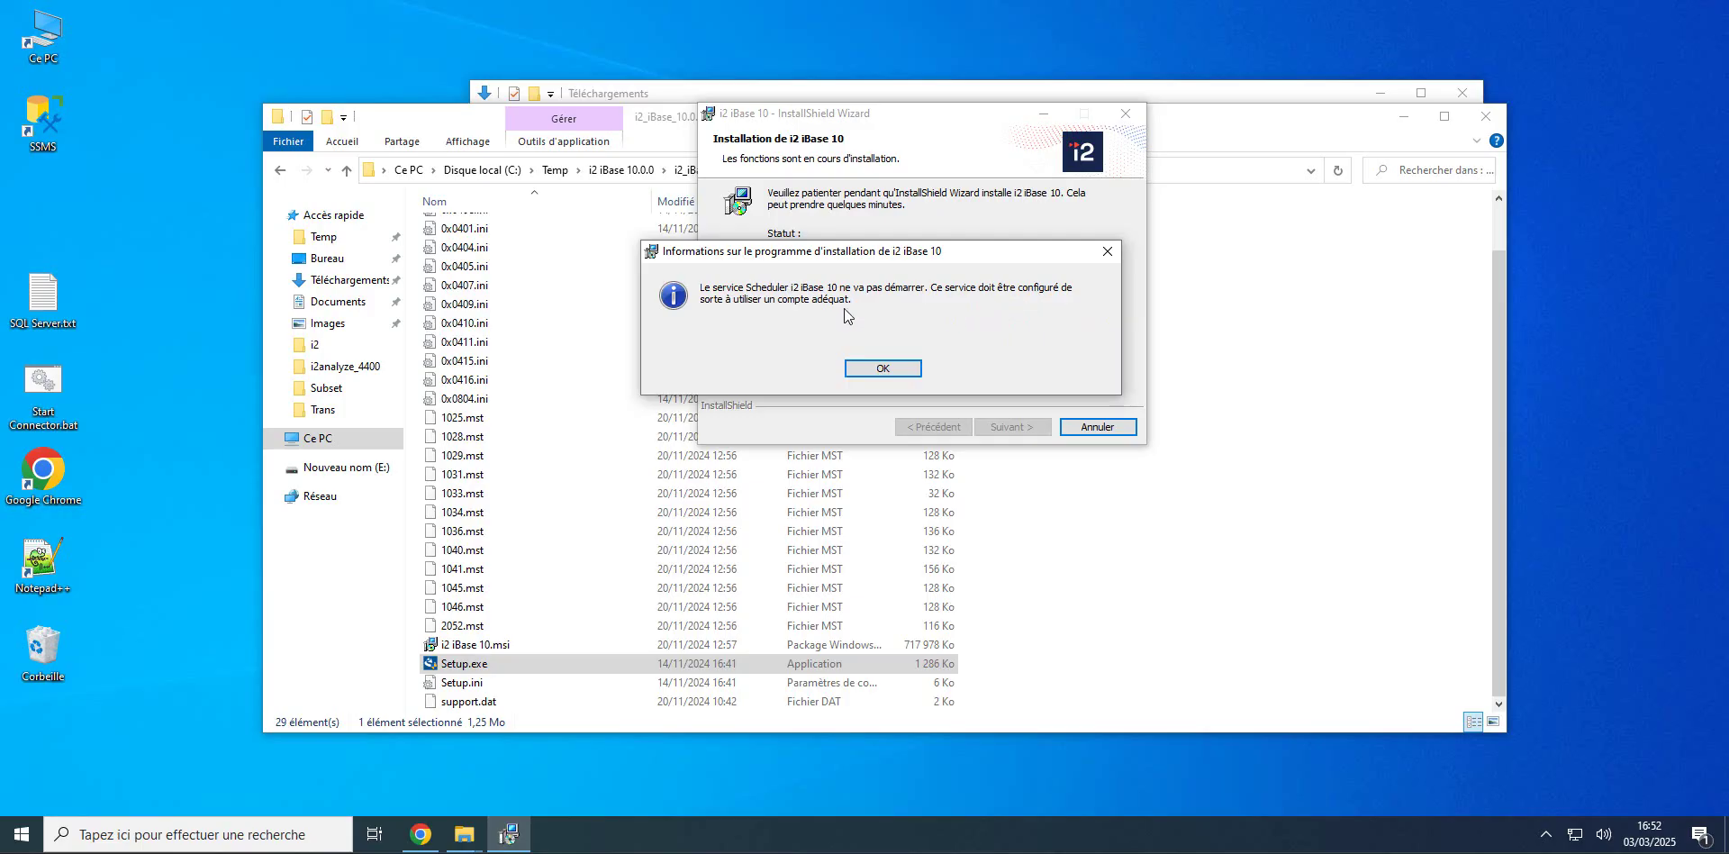
left_click(883, 367)
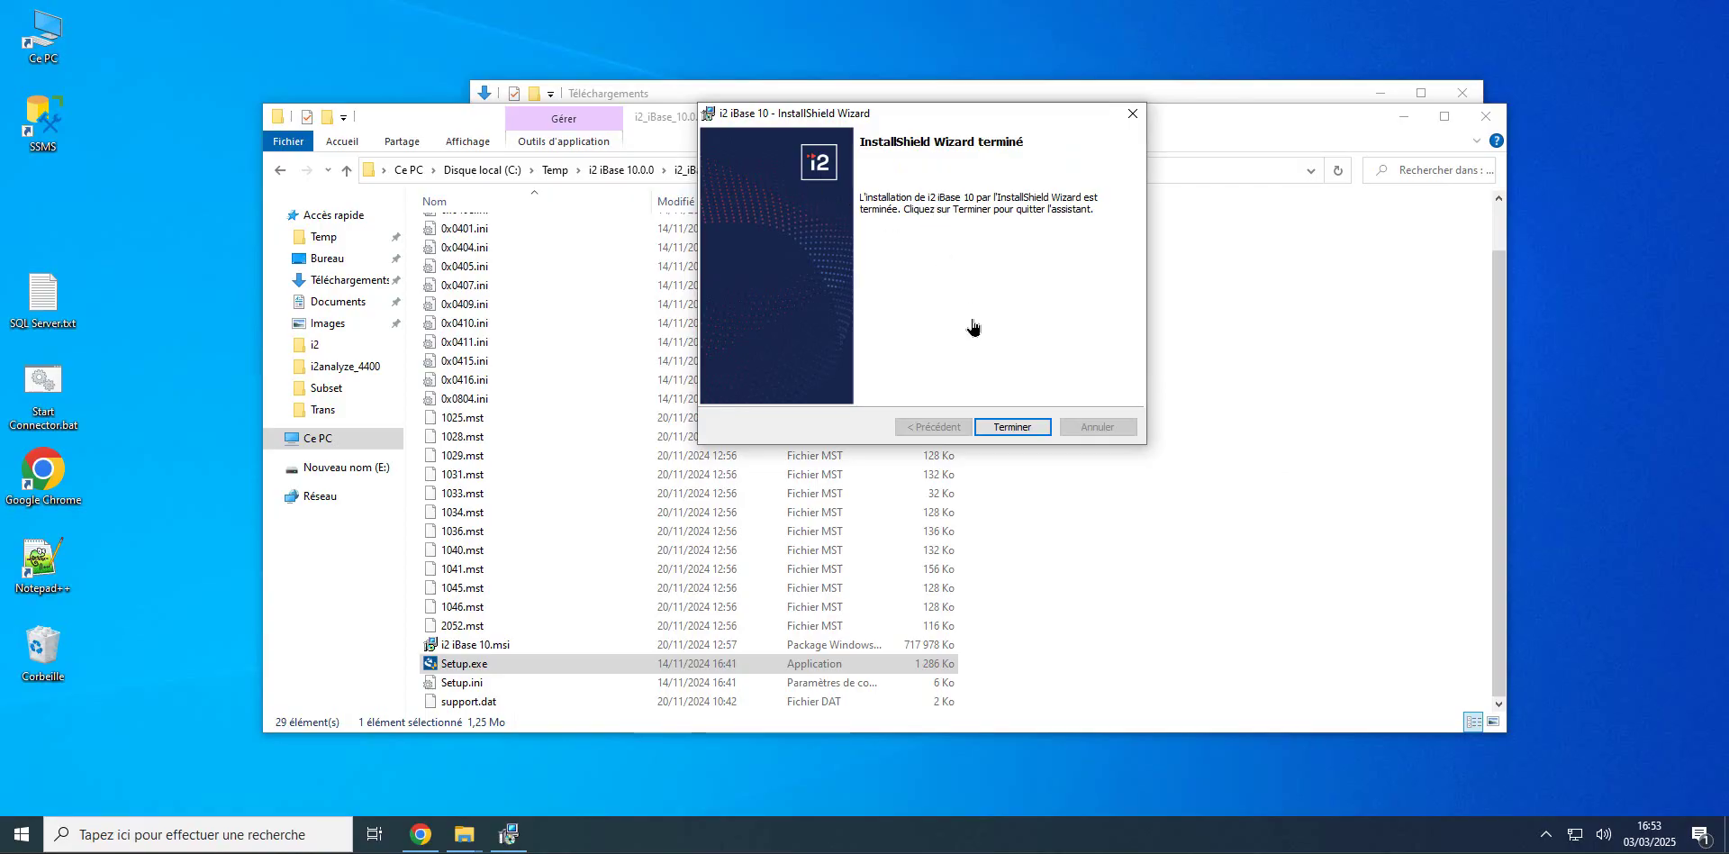
left_click(1014, 427)
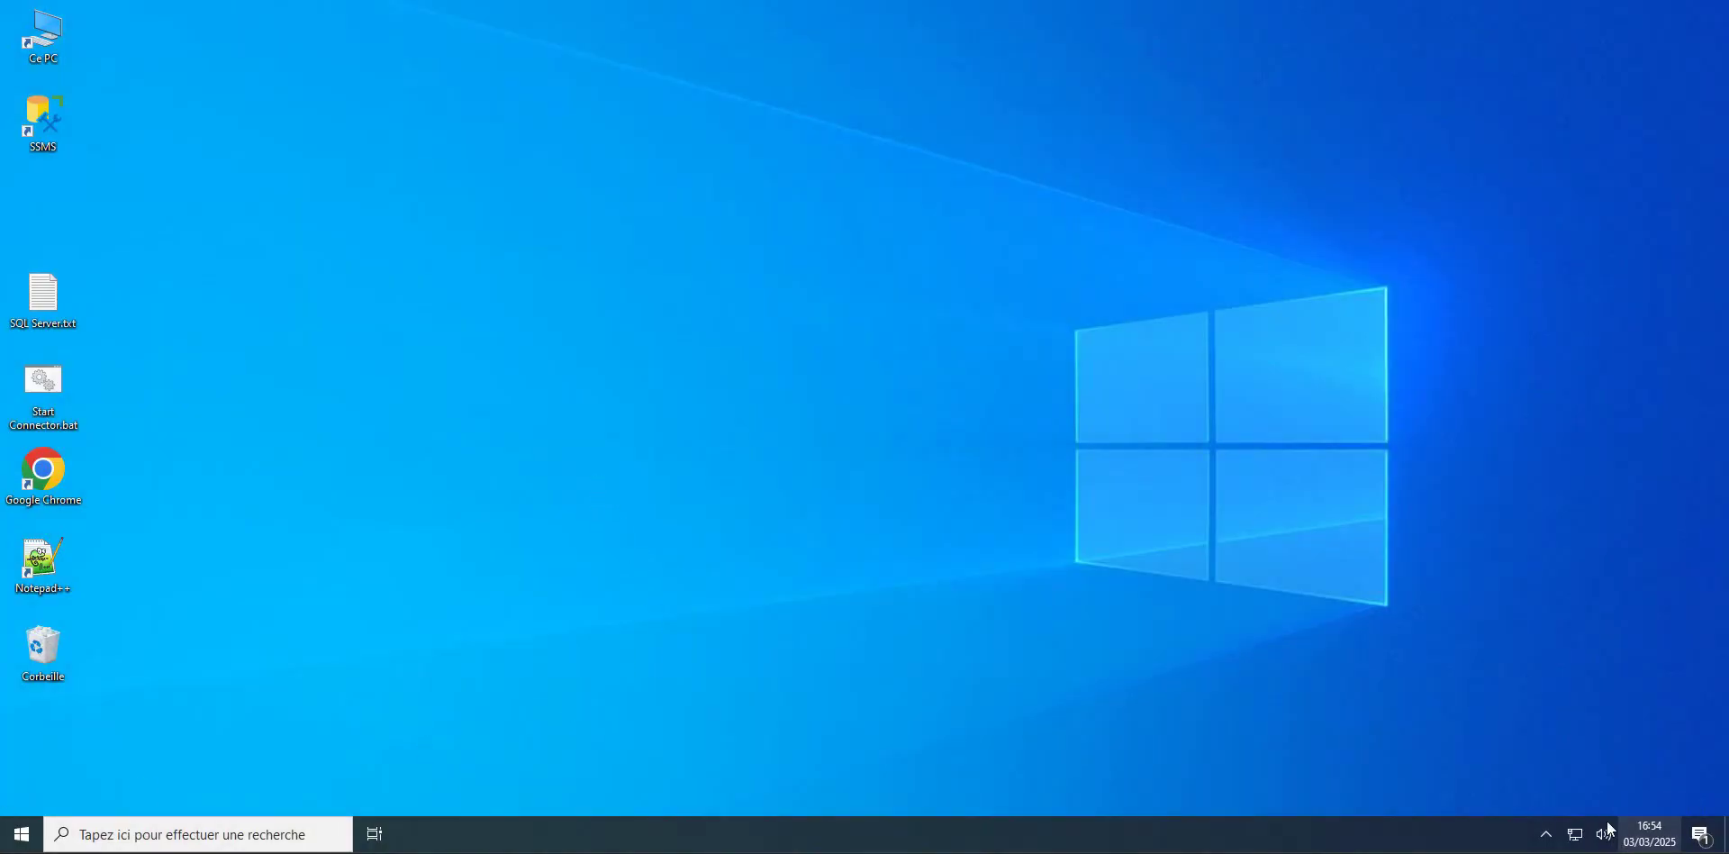
Step: Drag i2 iBase and i2 iBase Designer from Start's recently added list onto the desktop
left_click(22, 833)
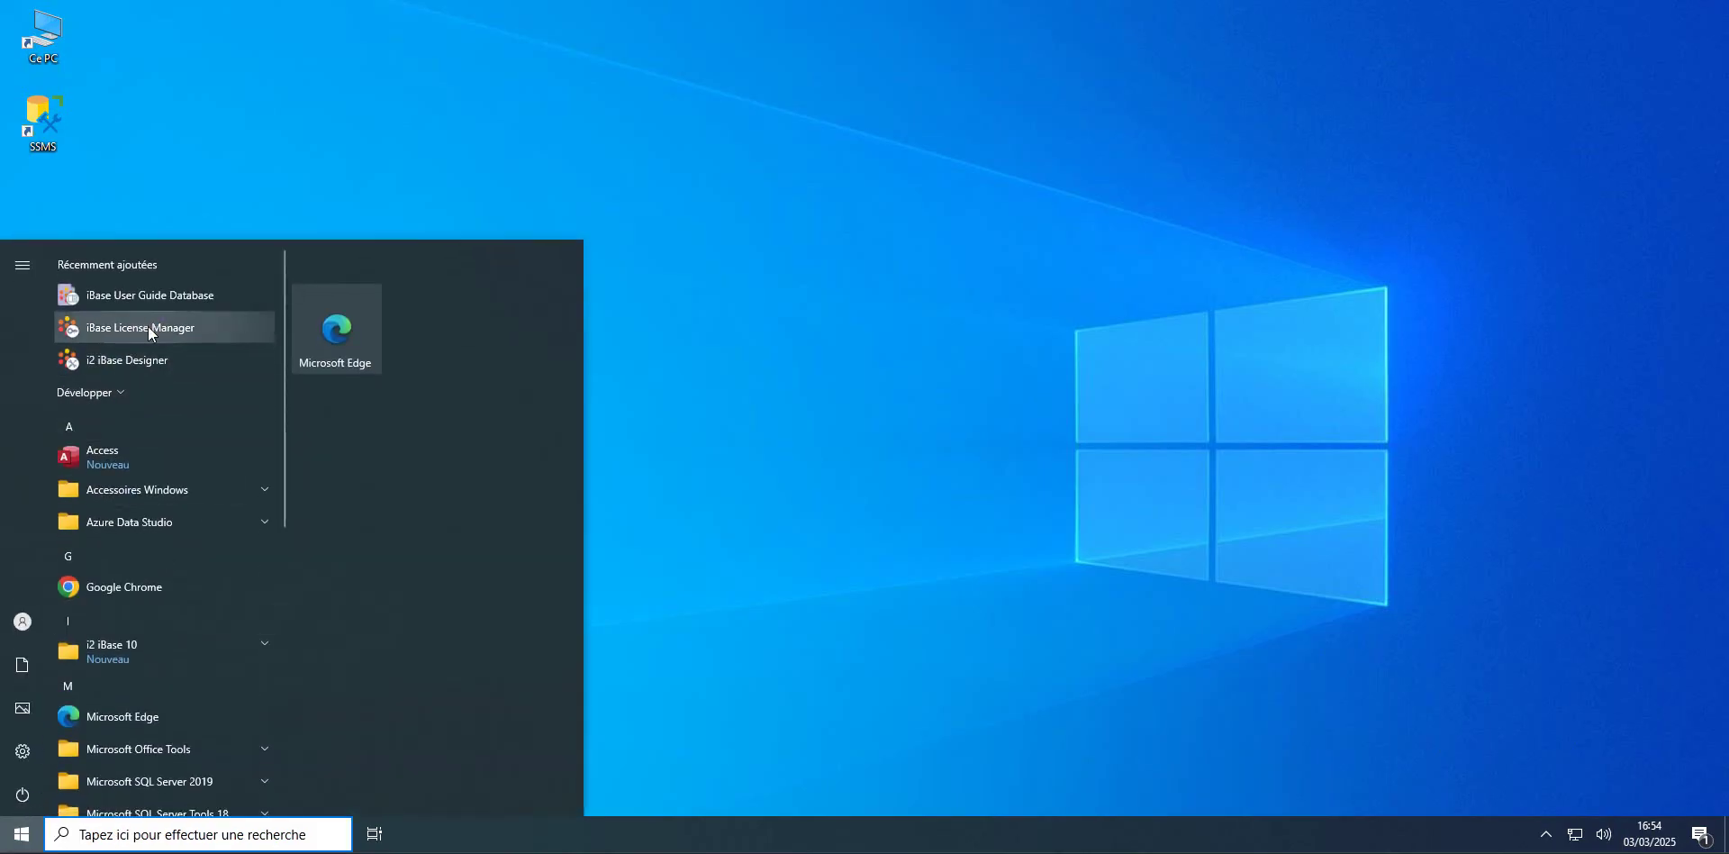
left_click(107, 393)
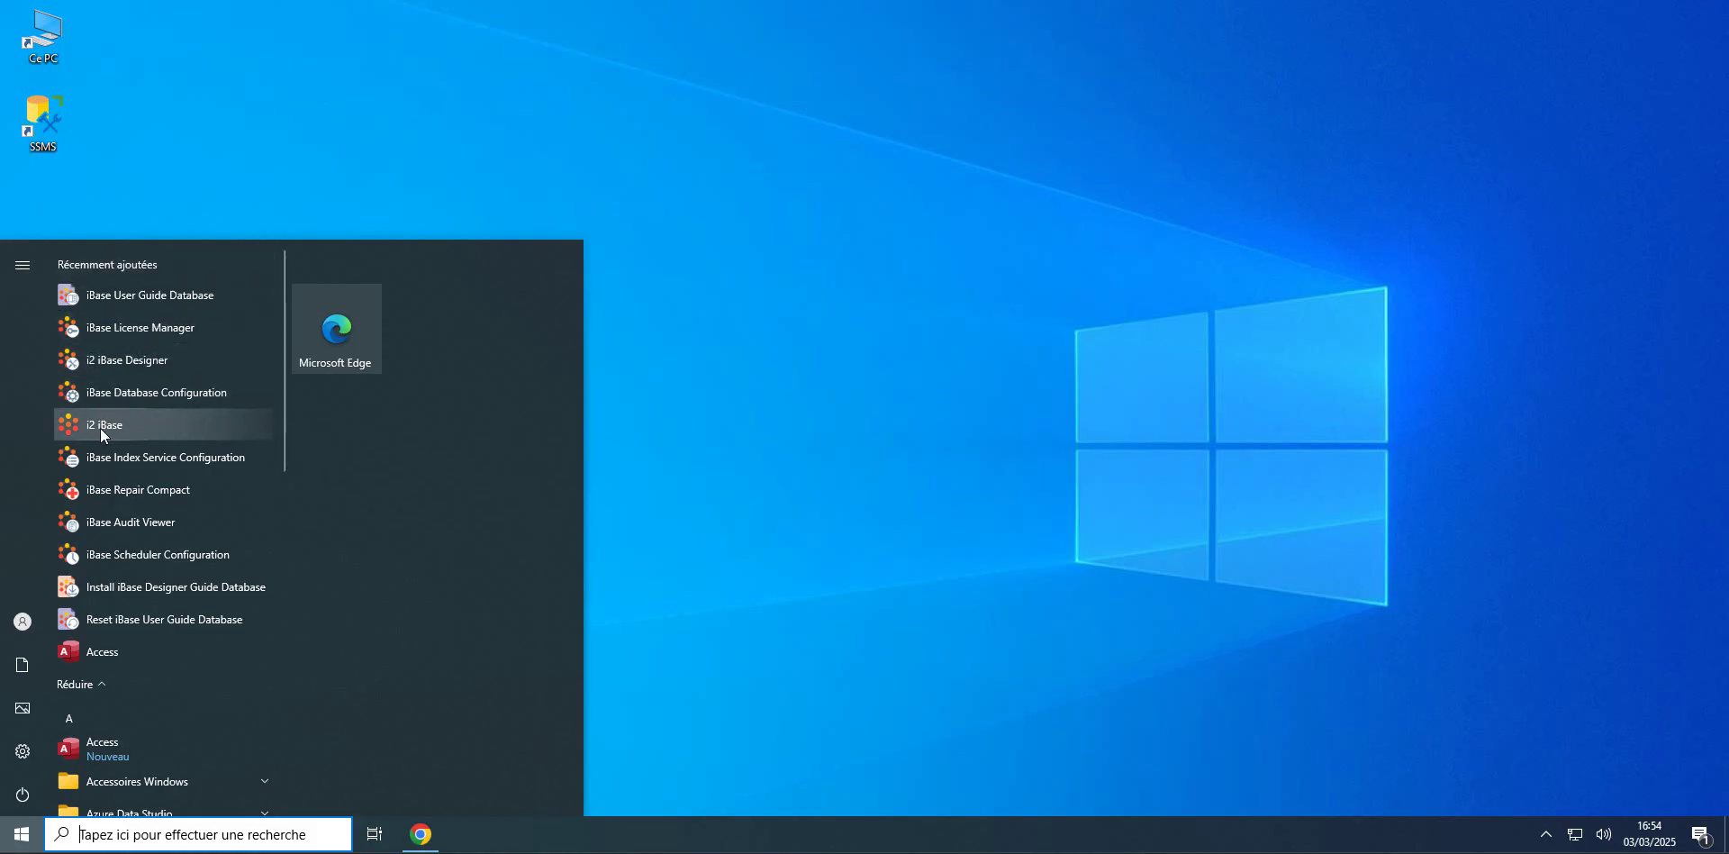
left_click_drag(102, 425, 216, 84)
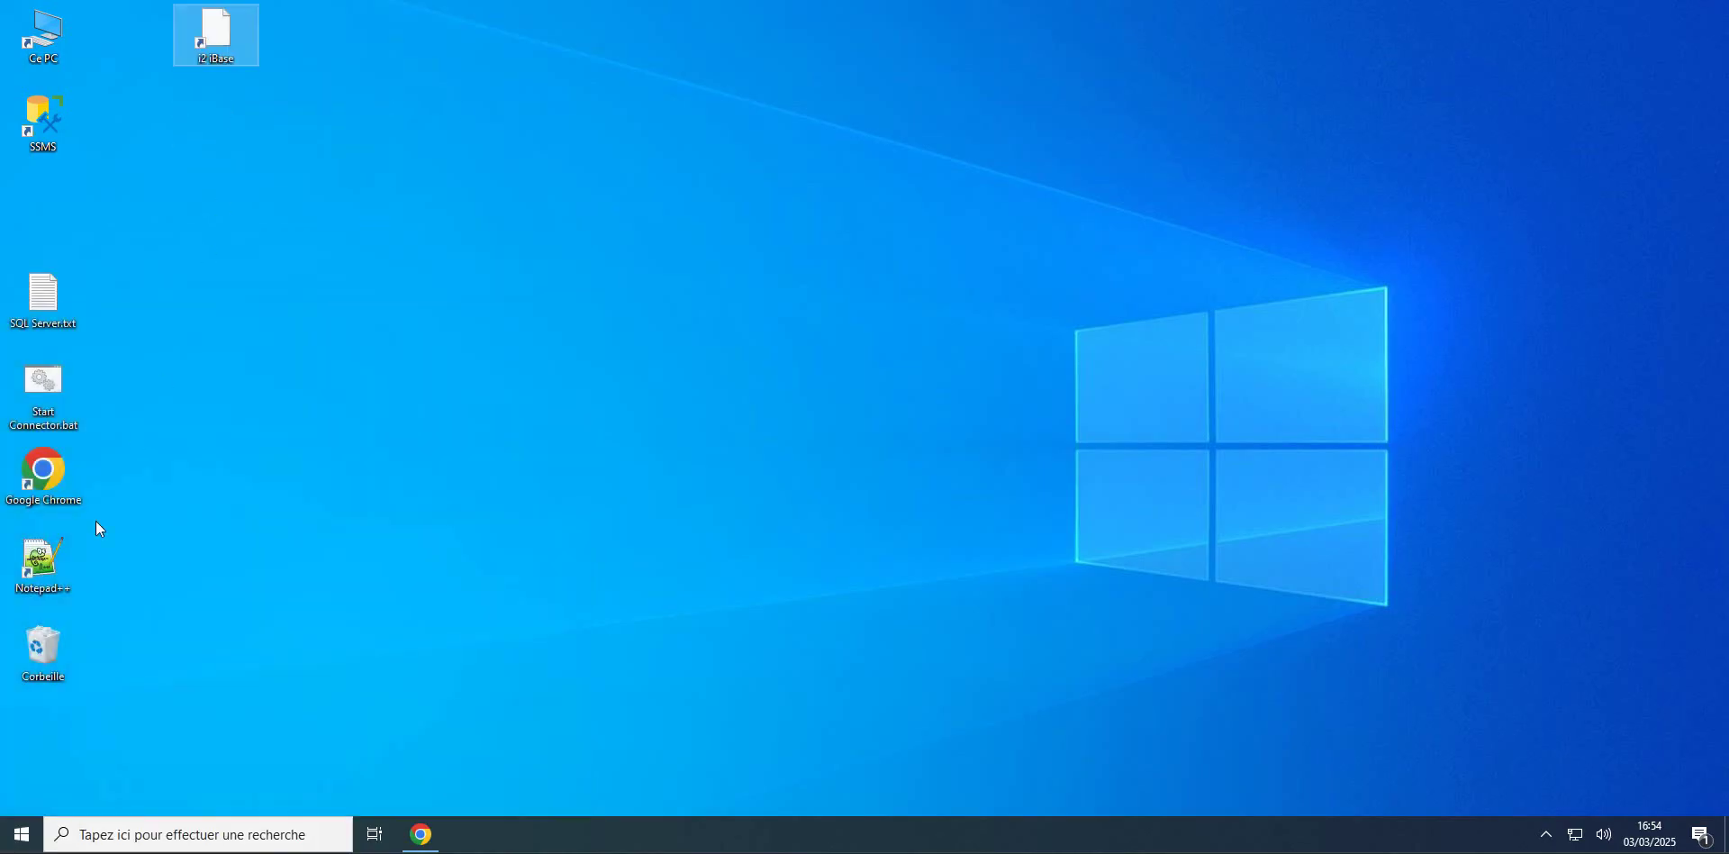
left_click(18, 824)
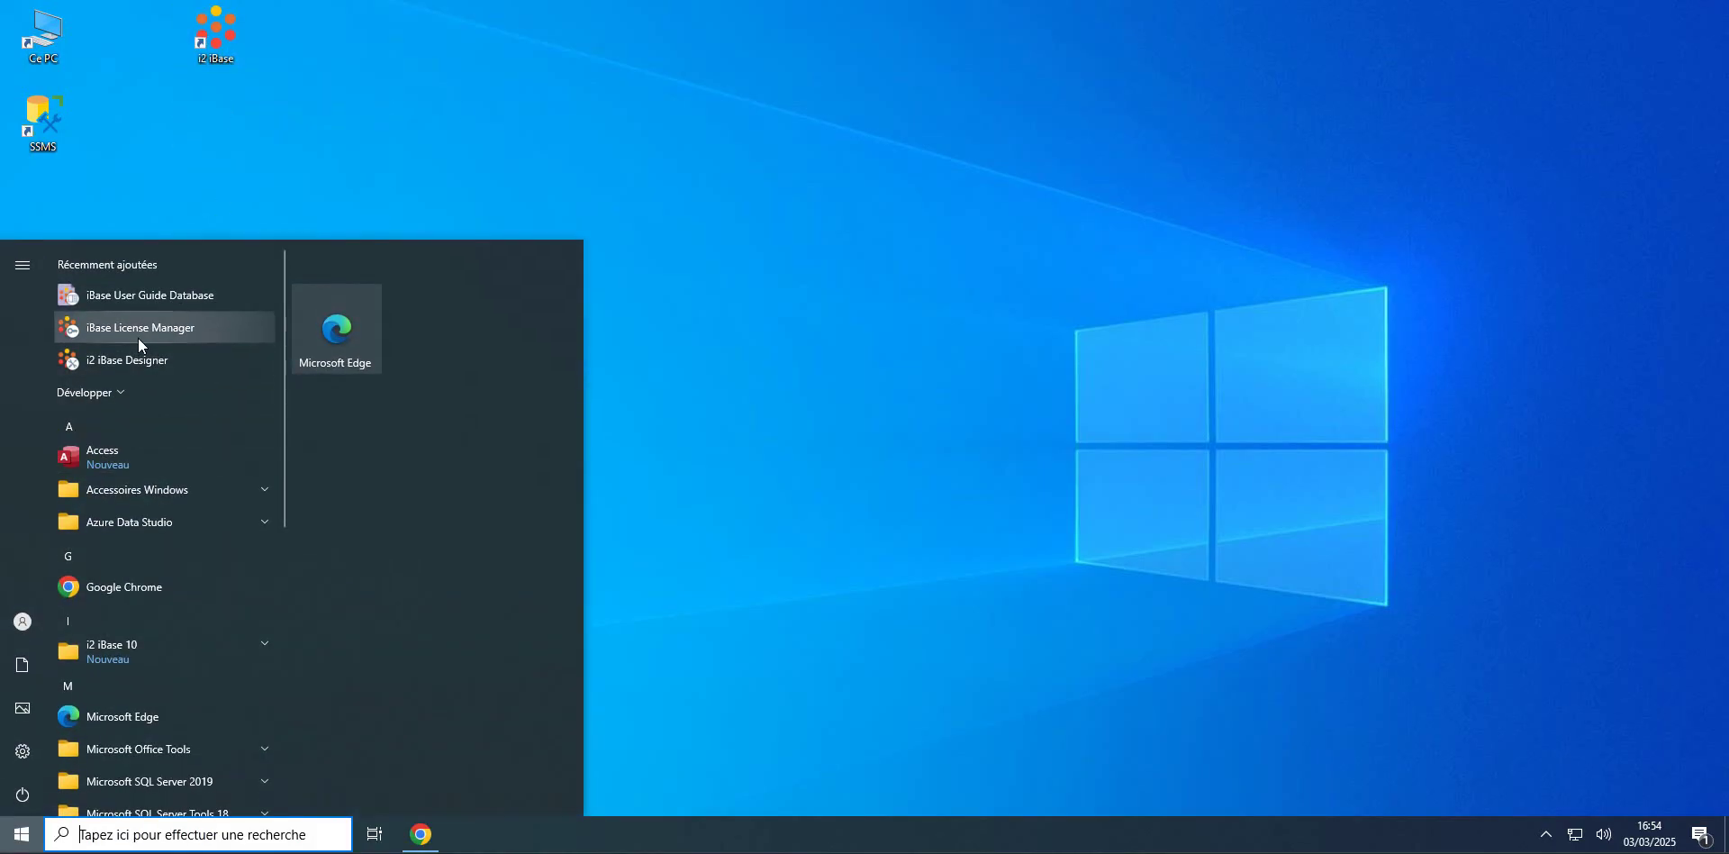
left_click_drag(112, 363, 342, 119)
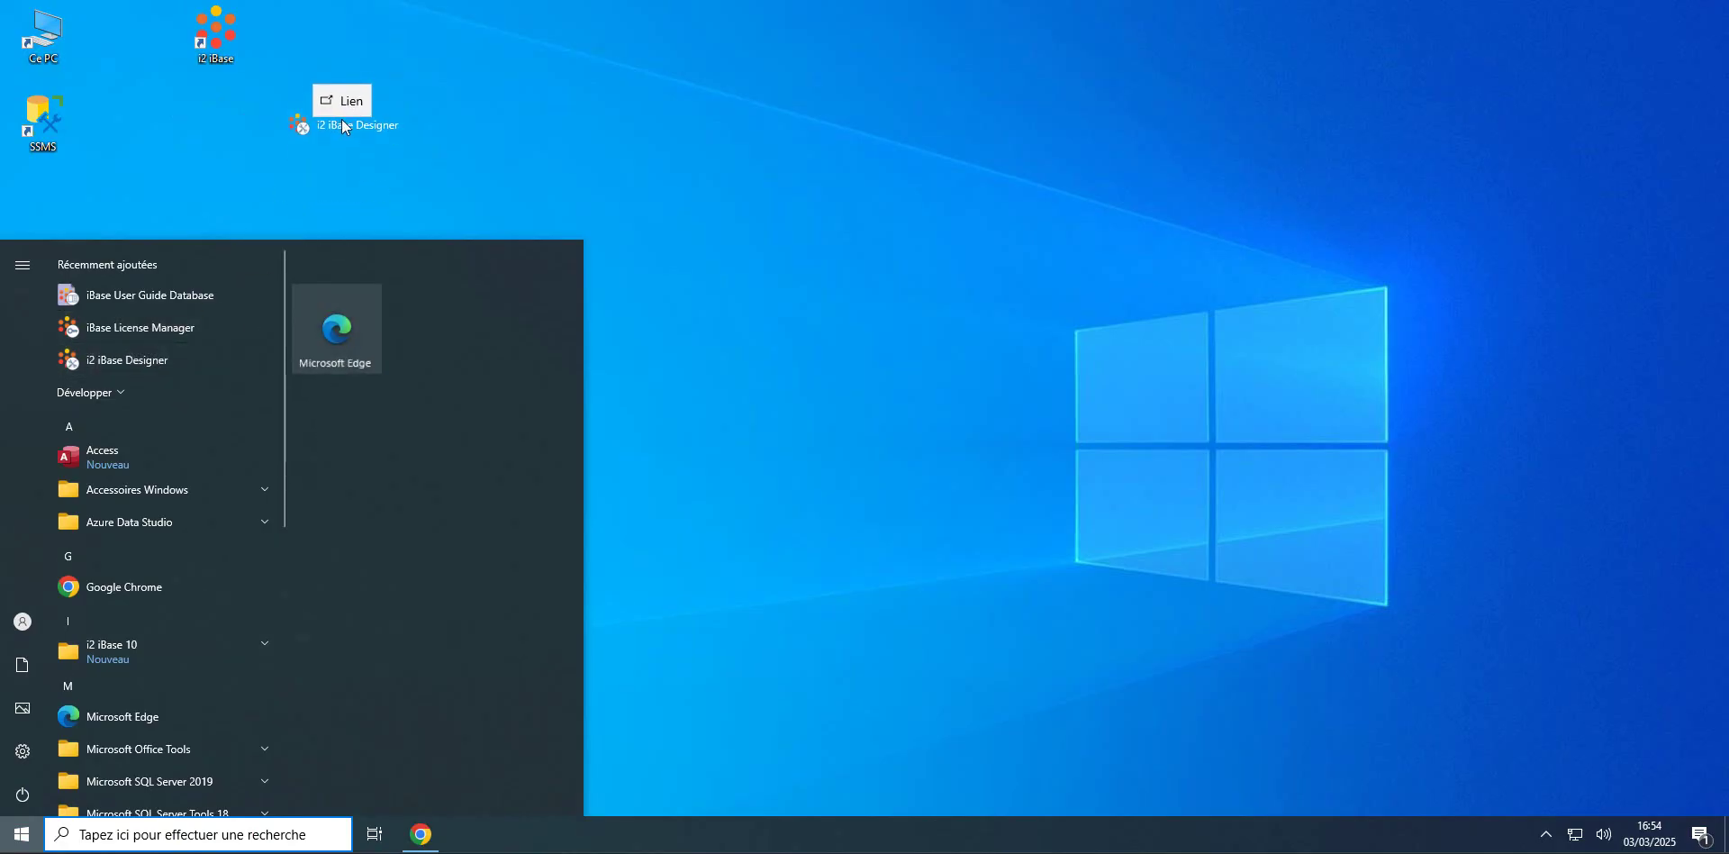
left_click_drag(342, 62, 342, 61)
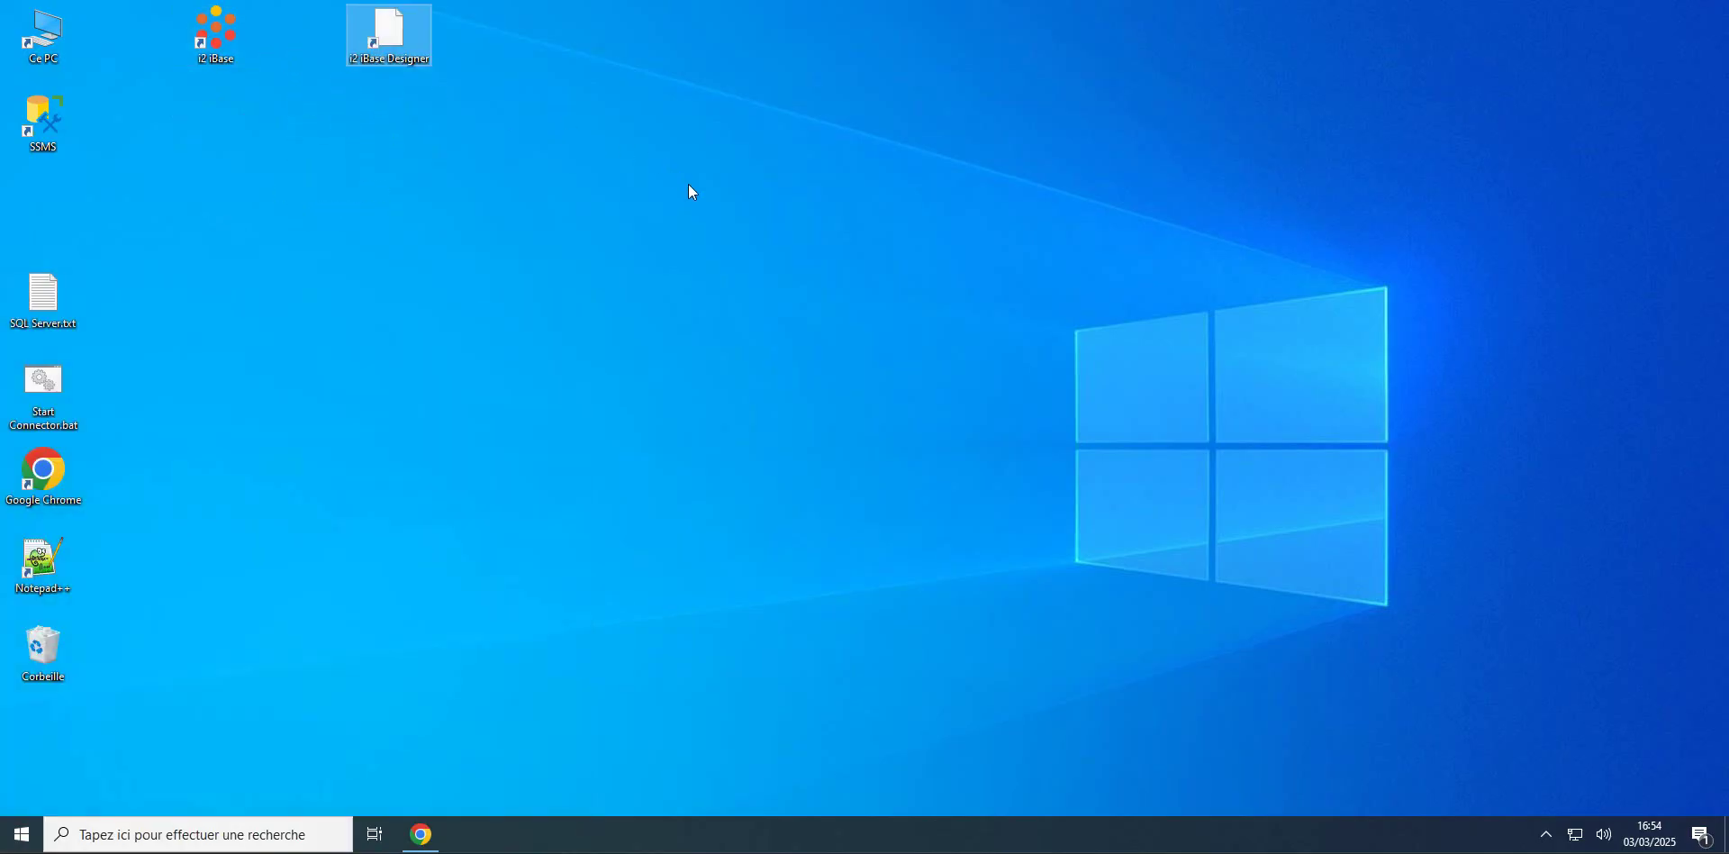
left_click(688, 186)
left_click_drag(357, 47, 311, 54)
Step: Activate i2 iBase Designer through an internet license server using the registration token
left_click(356, 133)
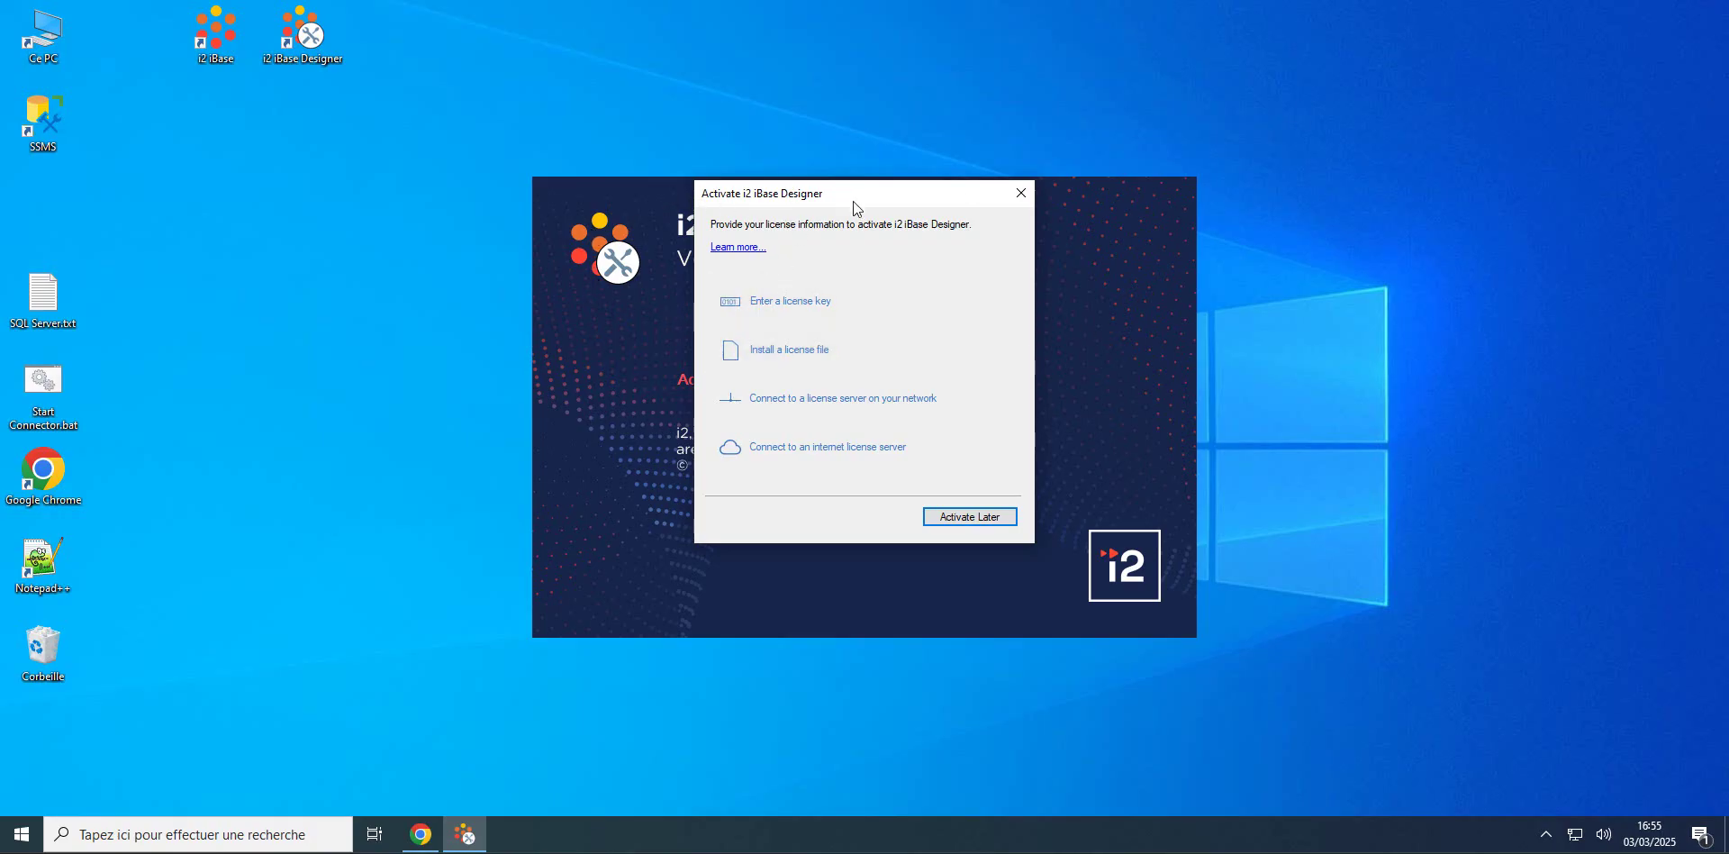
left_click_drag(854, 202, 934, 125)
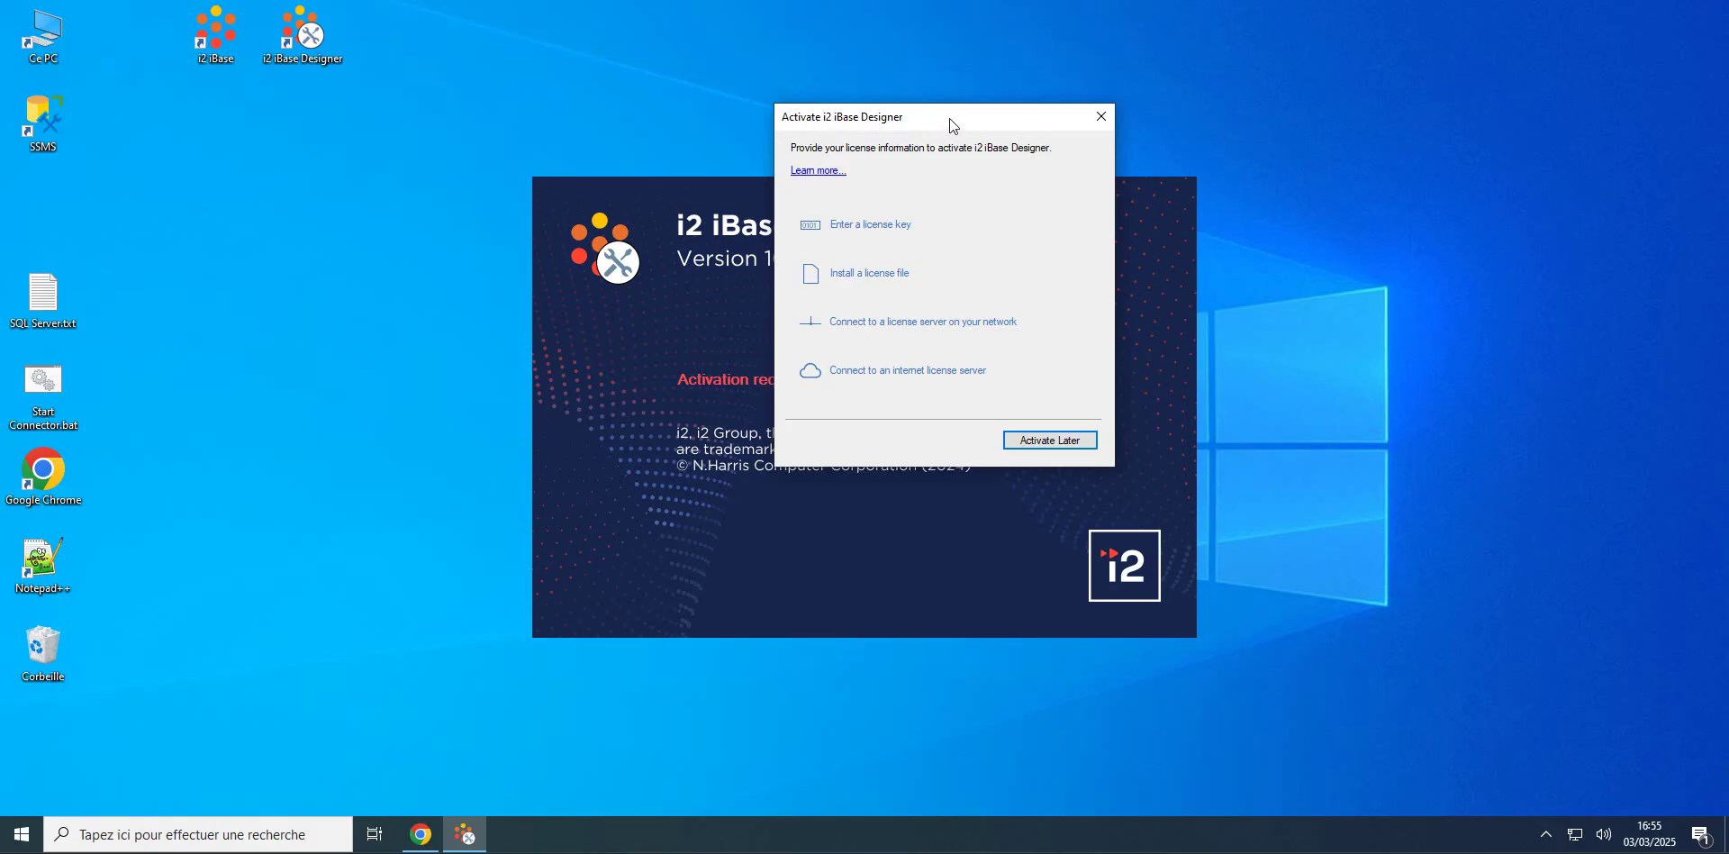
left_click_drag(949, 117, 1002, 116)
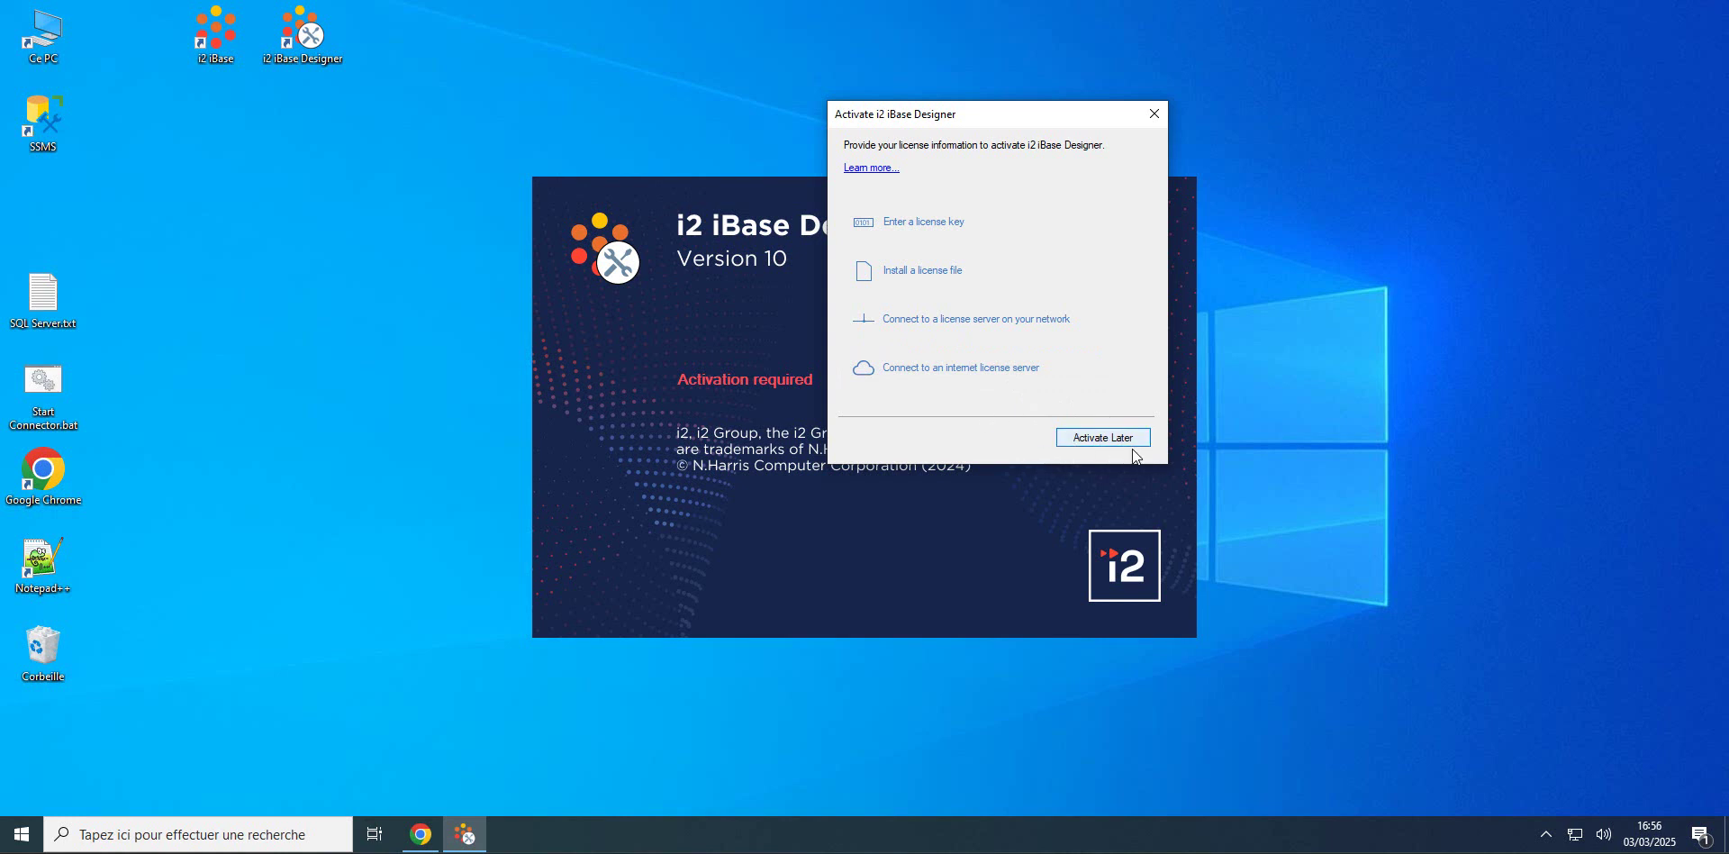
left_click(911, 373)
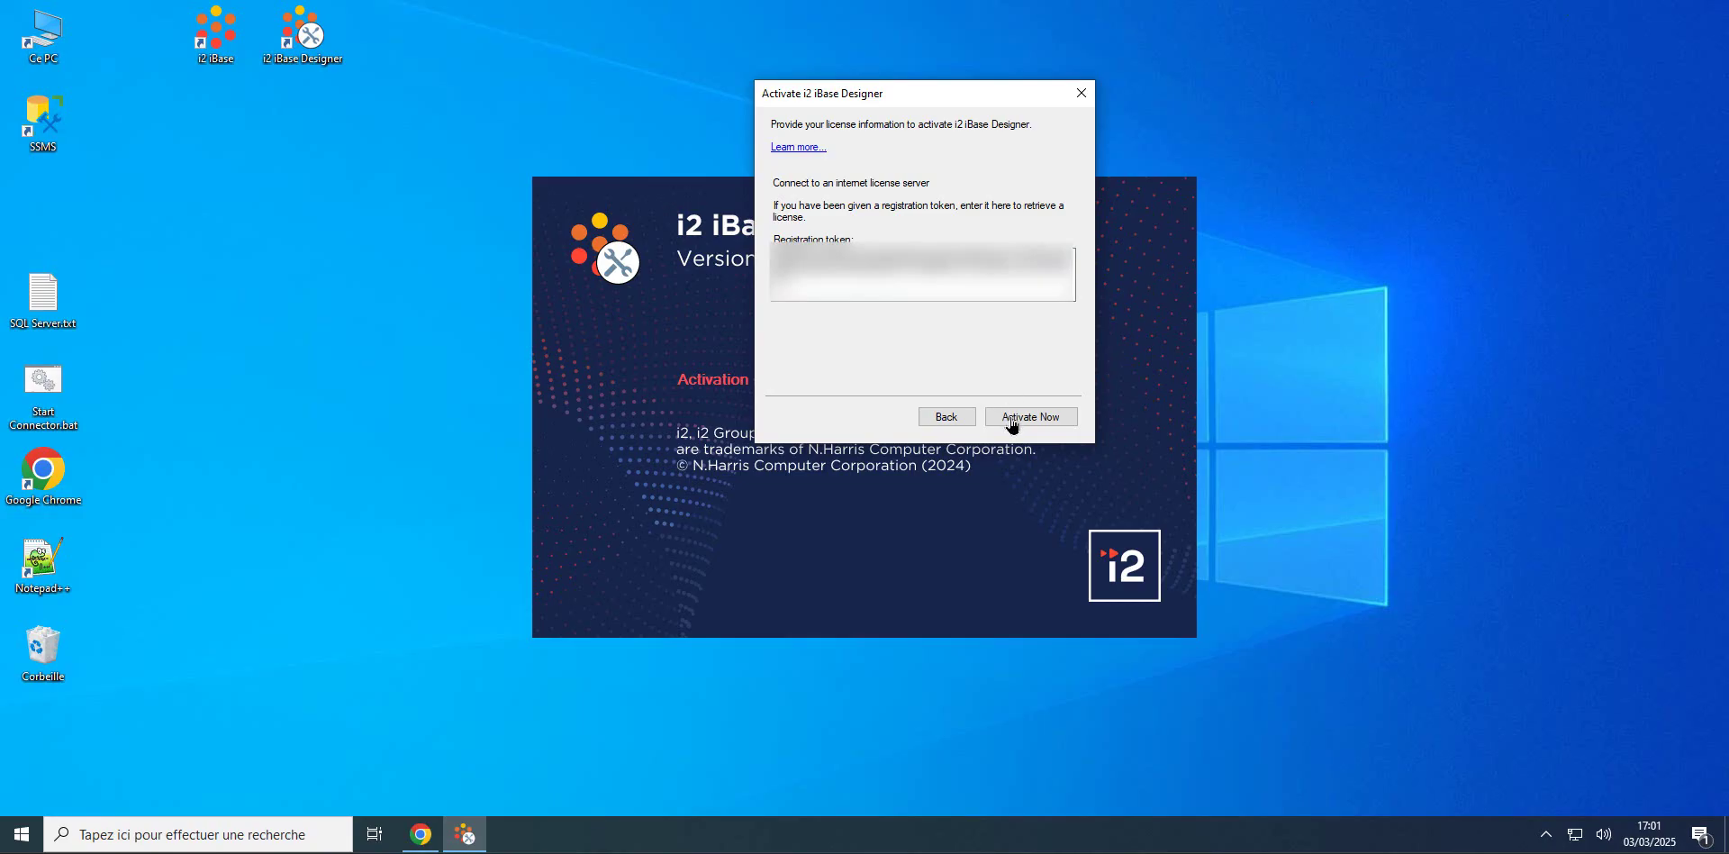
left_click(1012, 419)
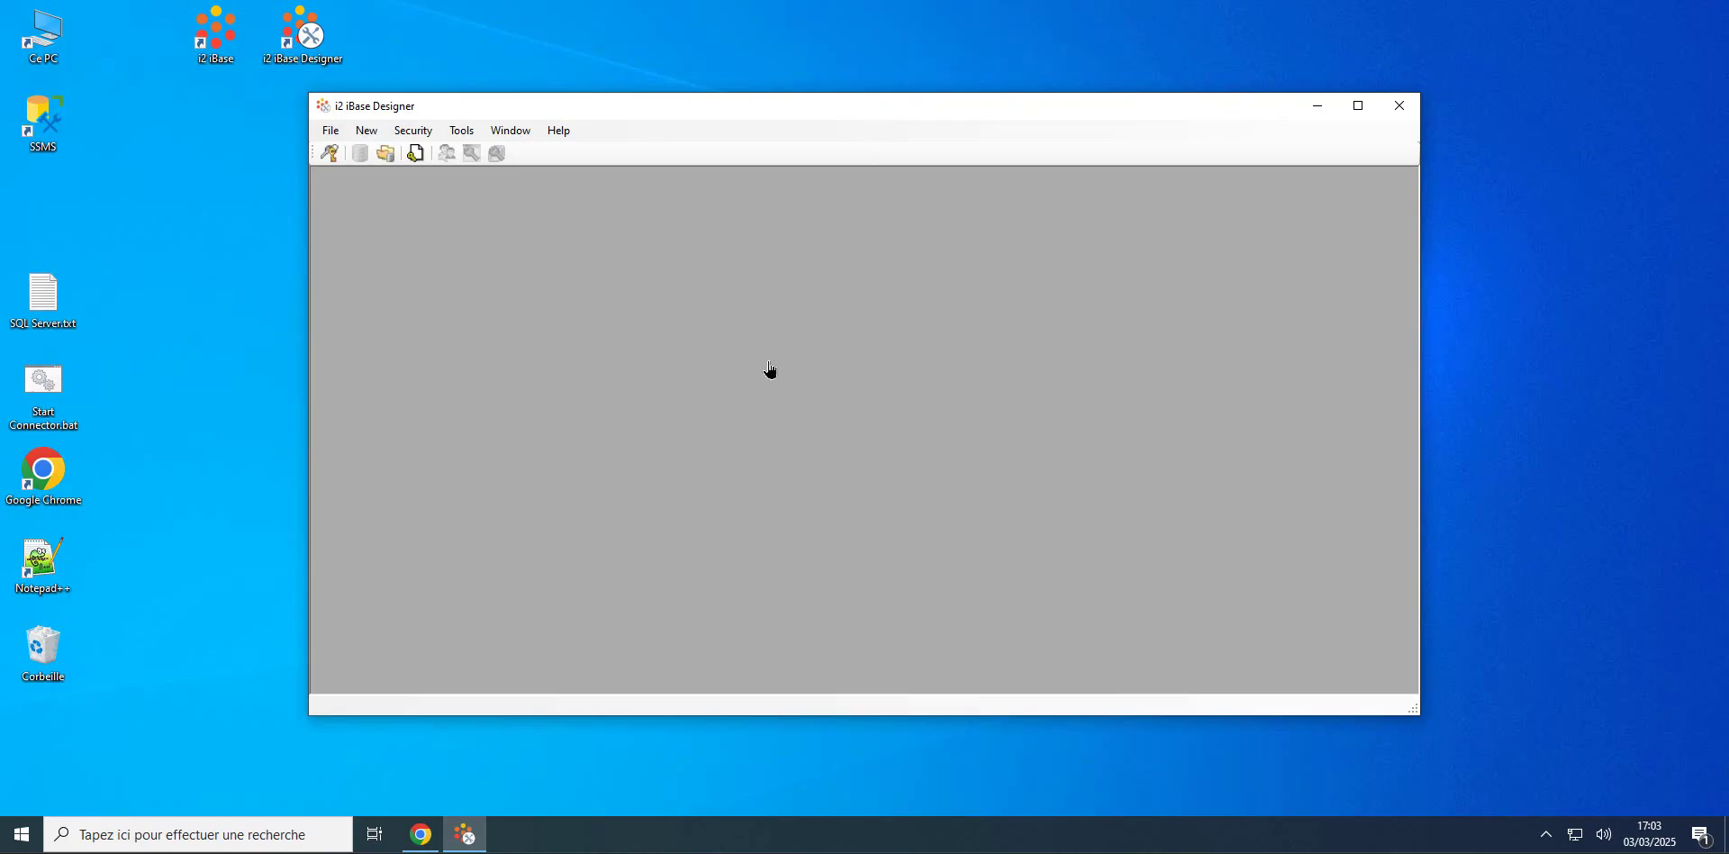
Step: Launch the iBase User Guide Database from the i2 iBase 10 group and log on with the account password
left_click(22, 835)
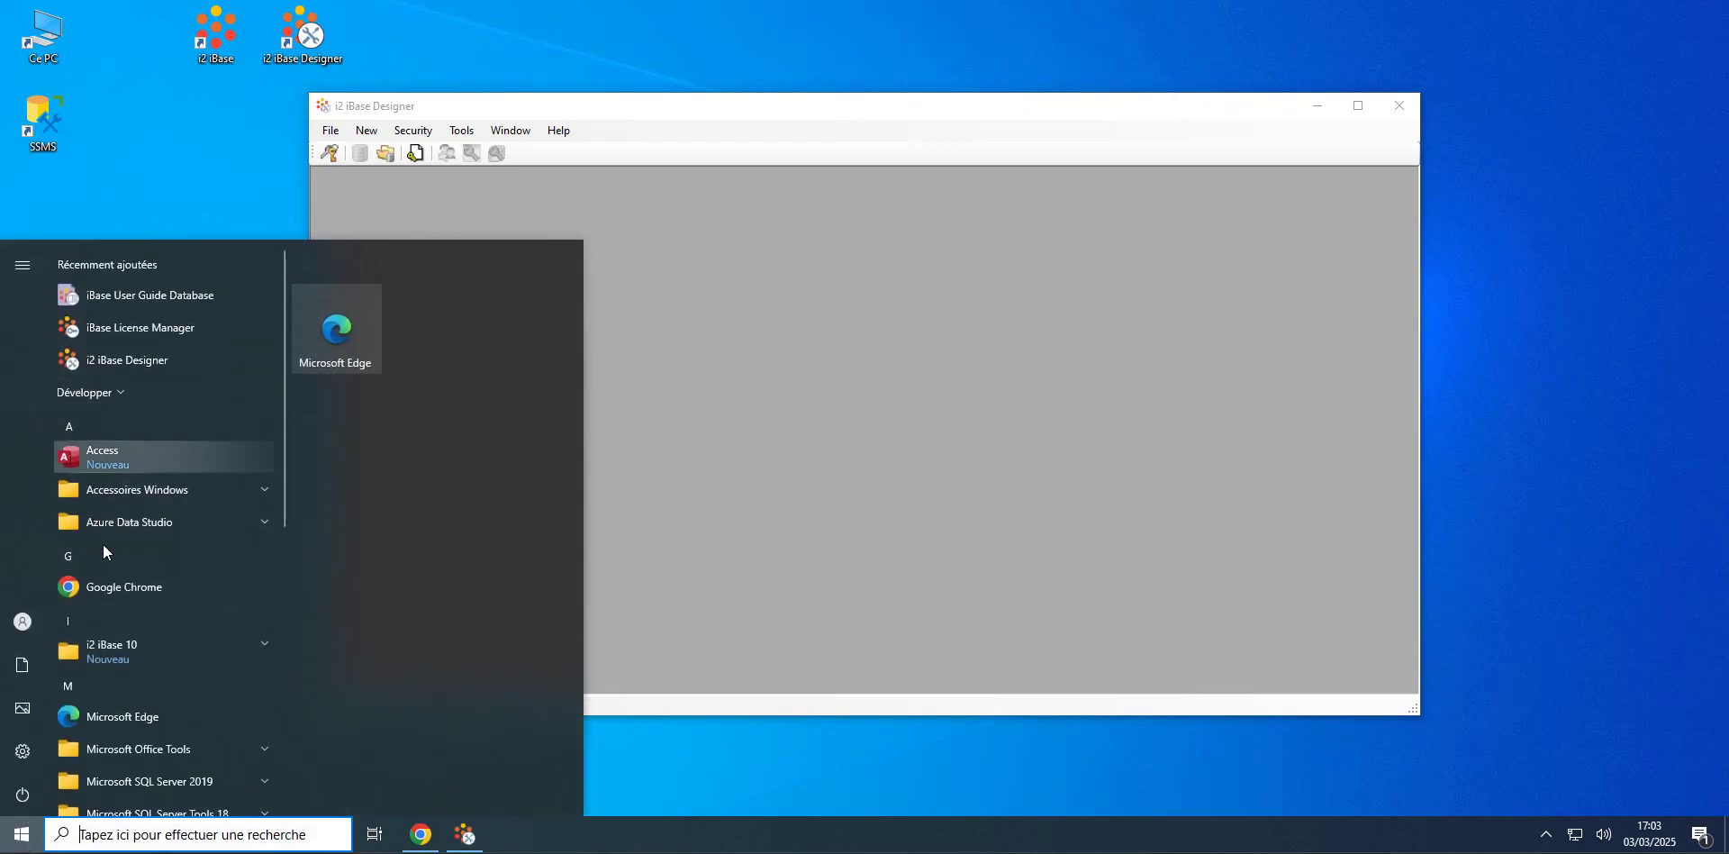
left_click(261, 650)
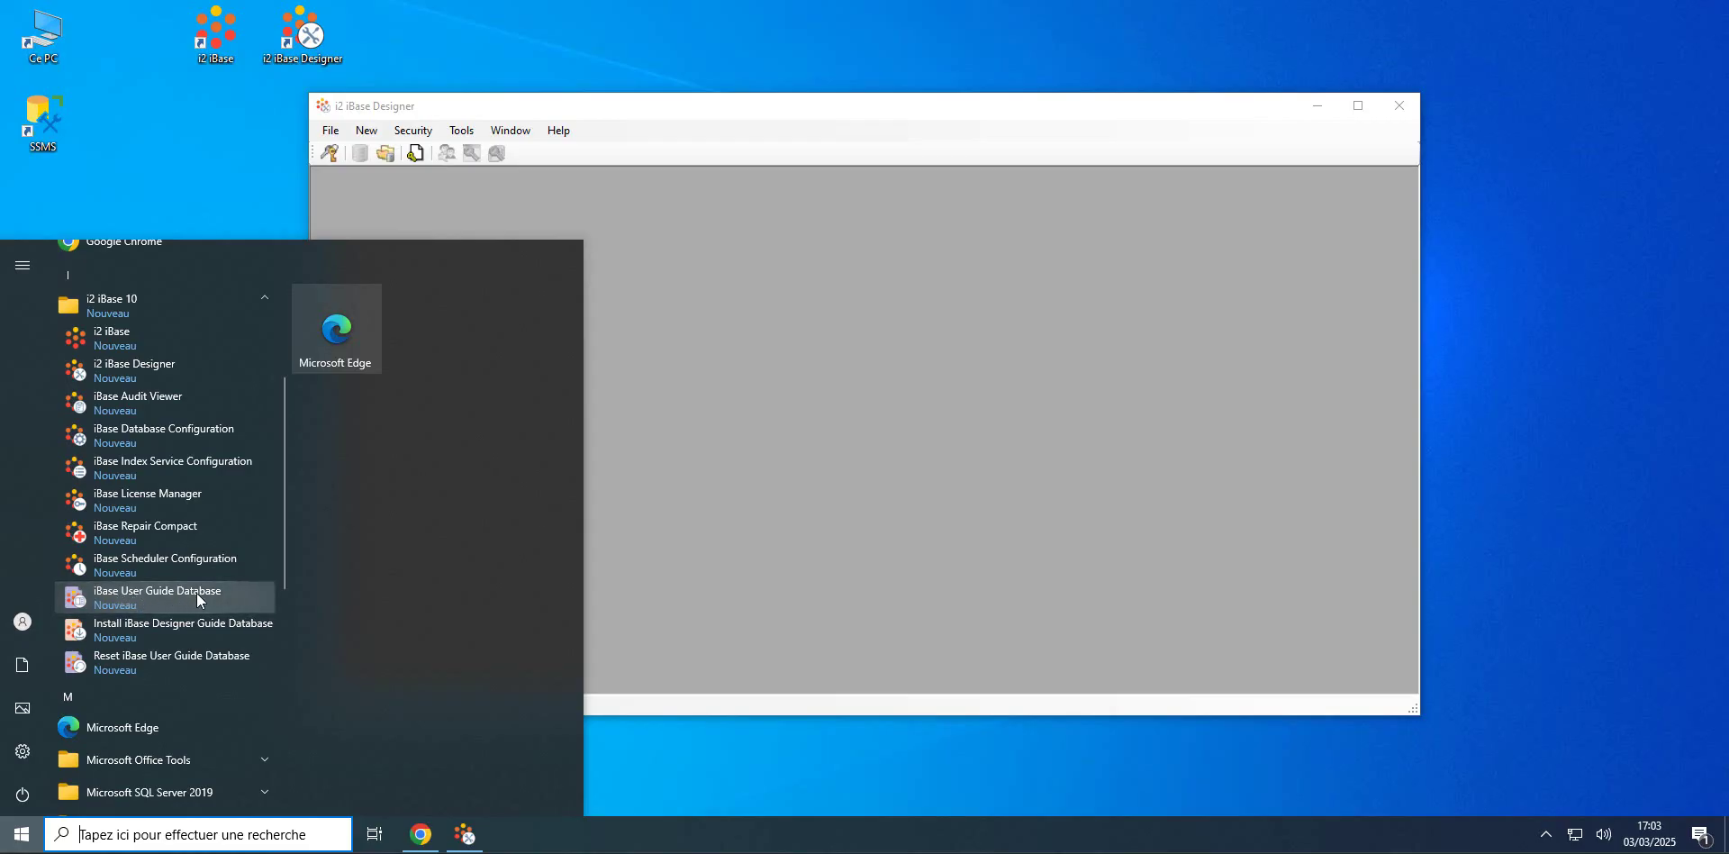
left_click(133, 597)
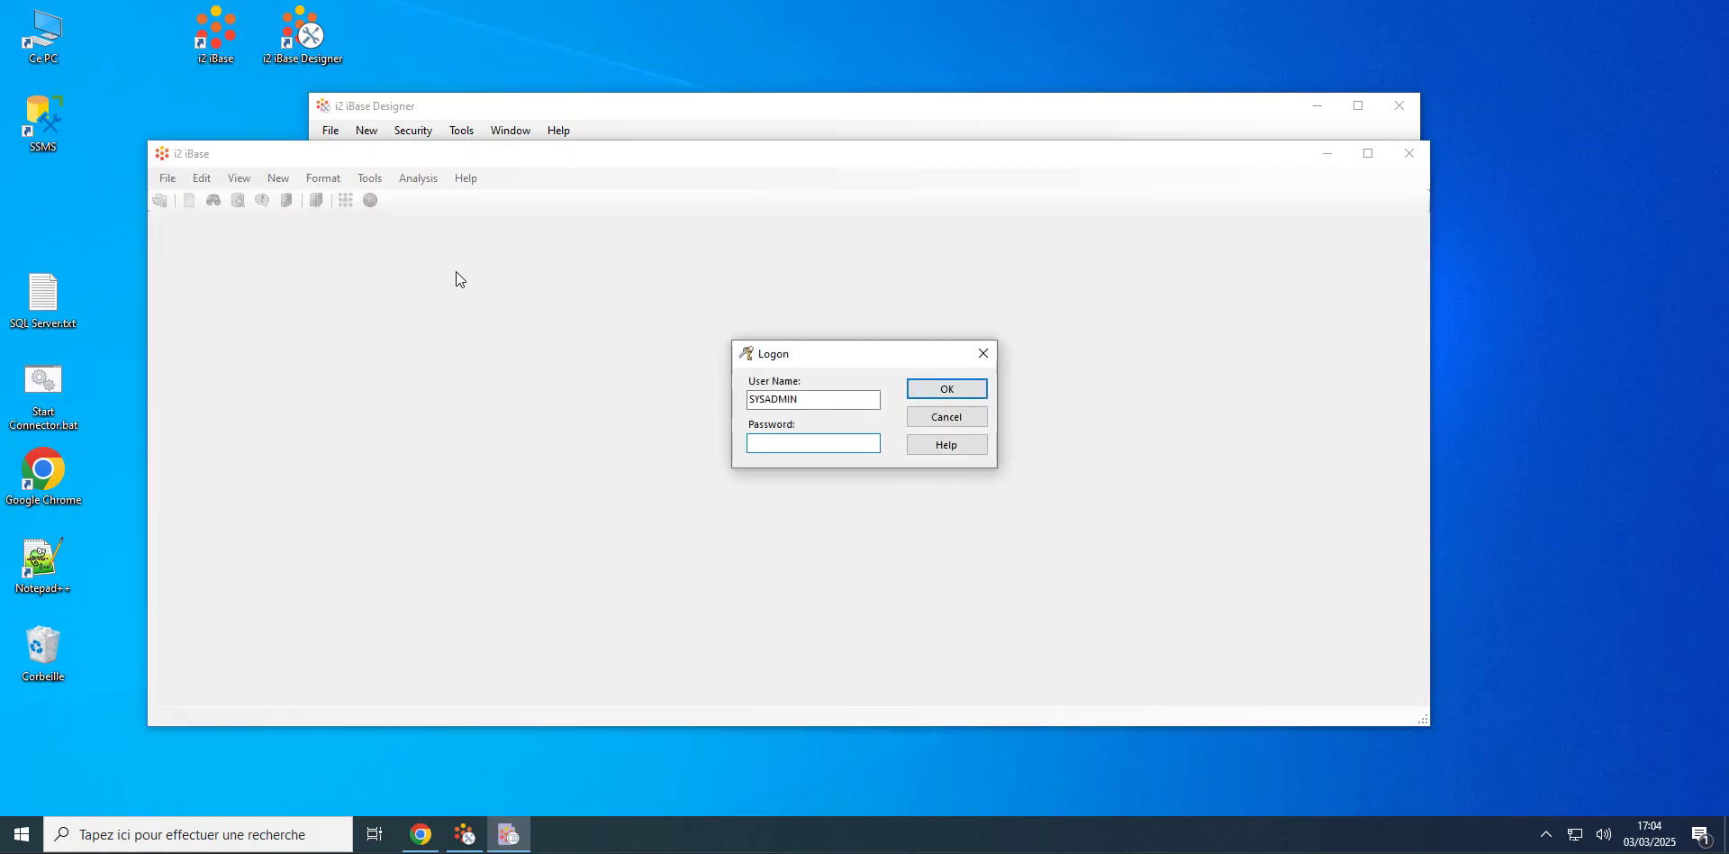
double_click(775, 399)
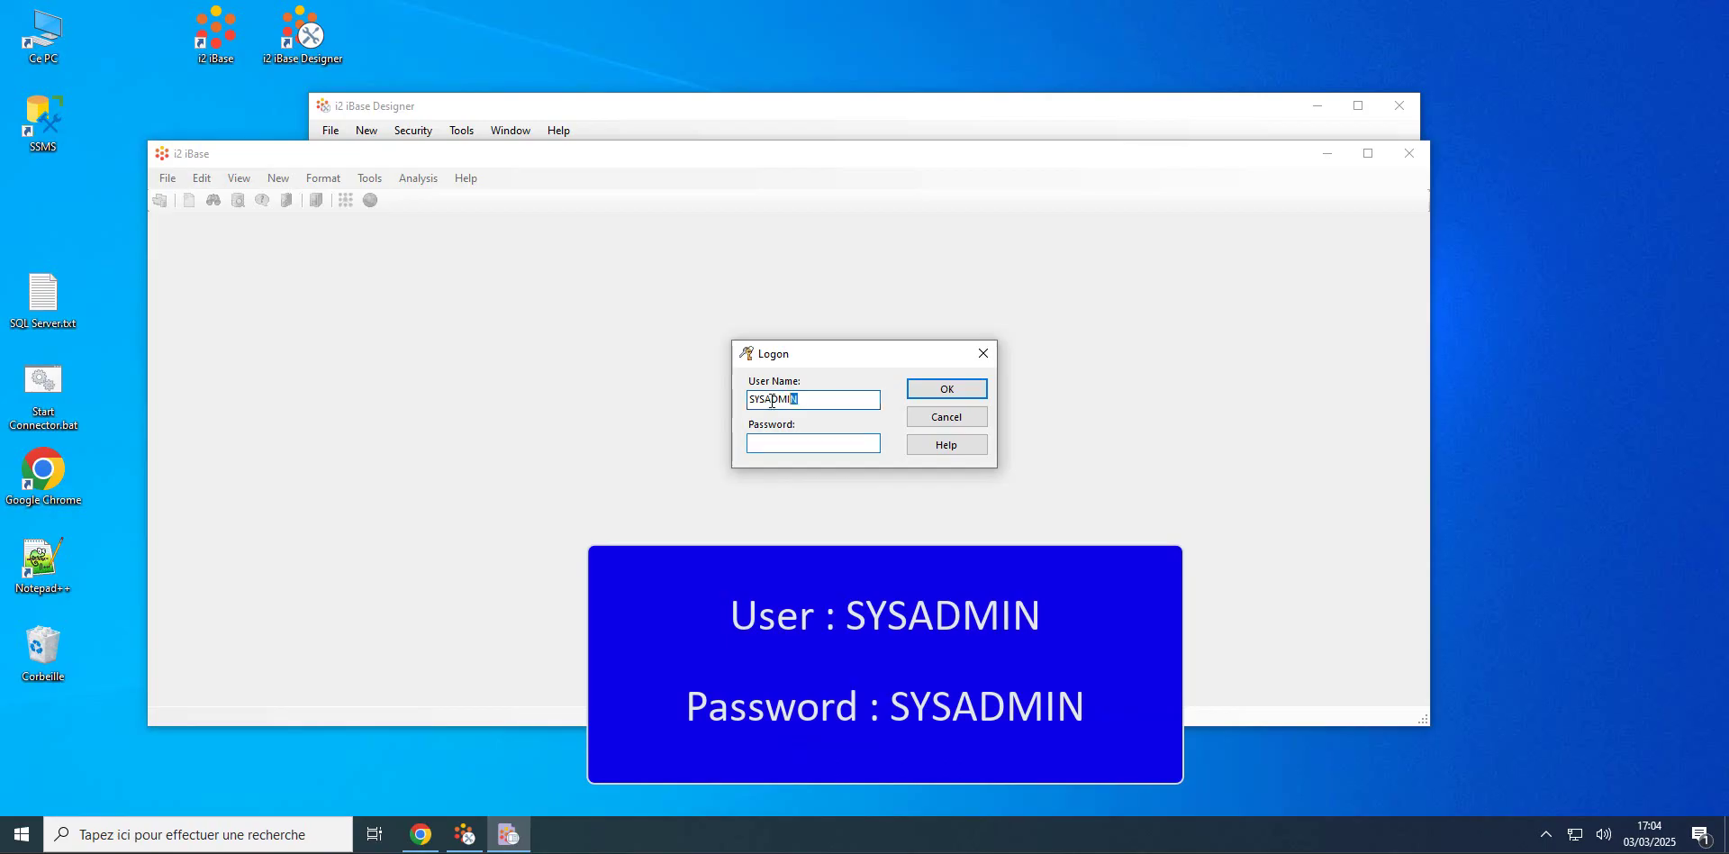
left_click(798, 437)
type("SYSADMIN")
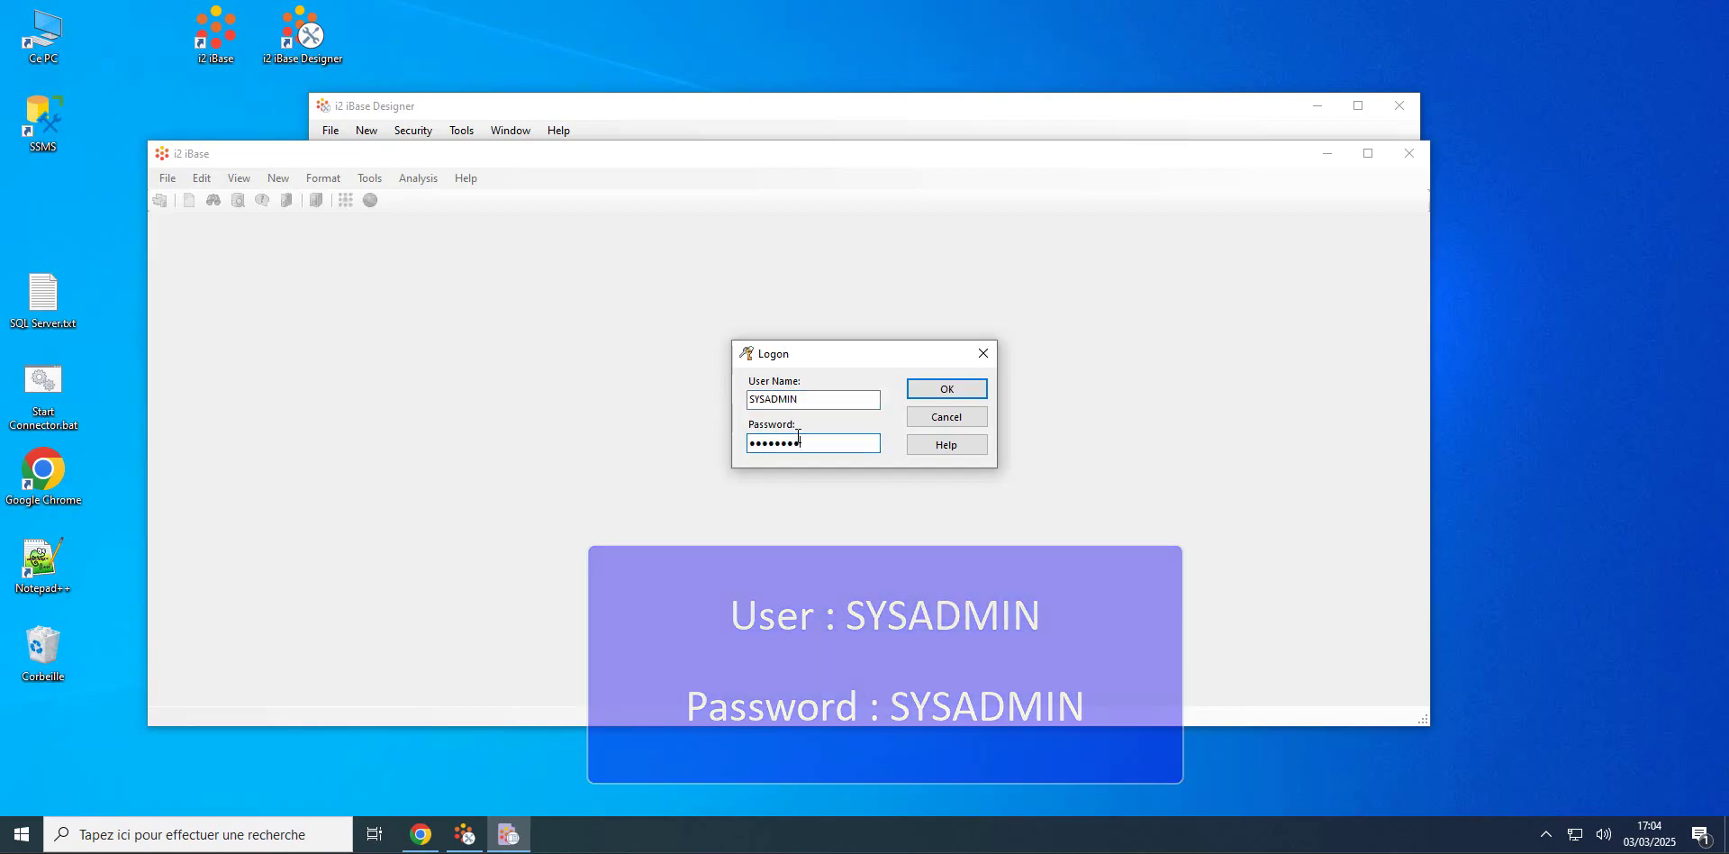
key("Return")
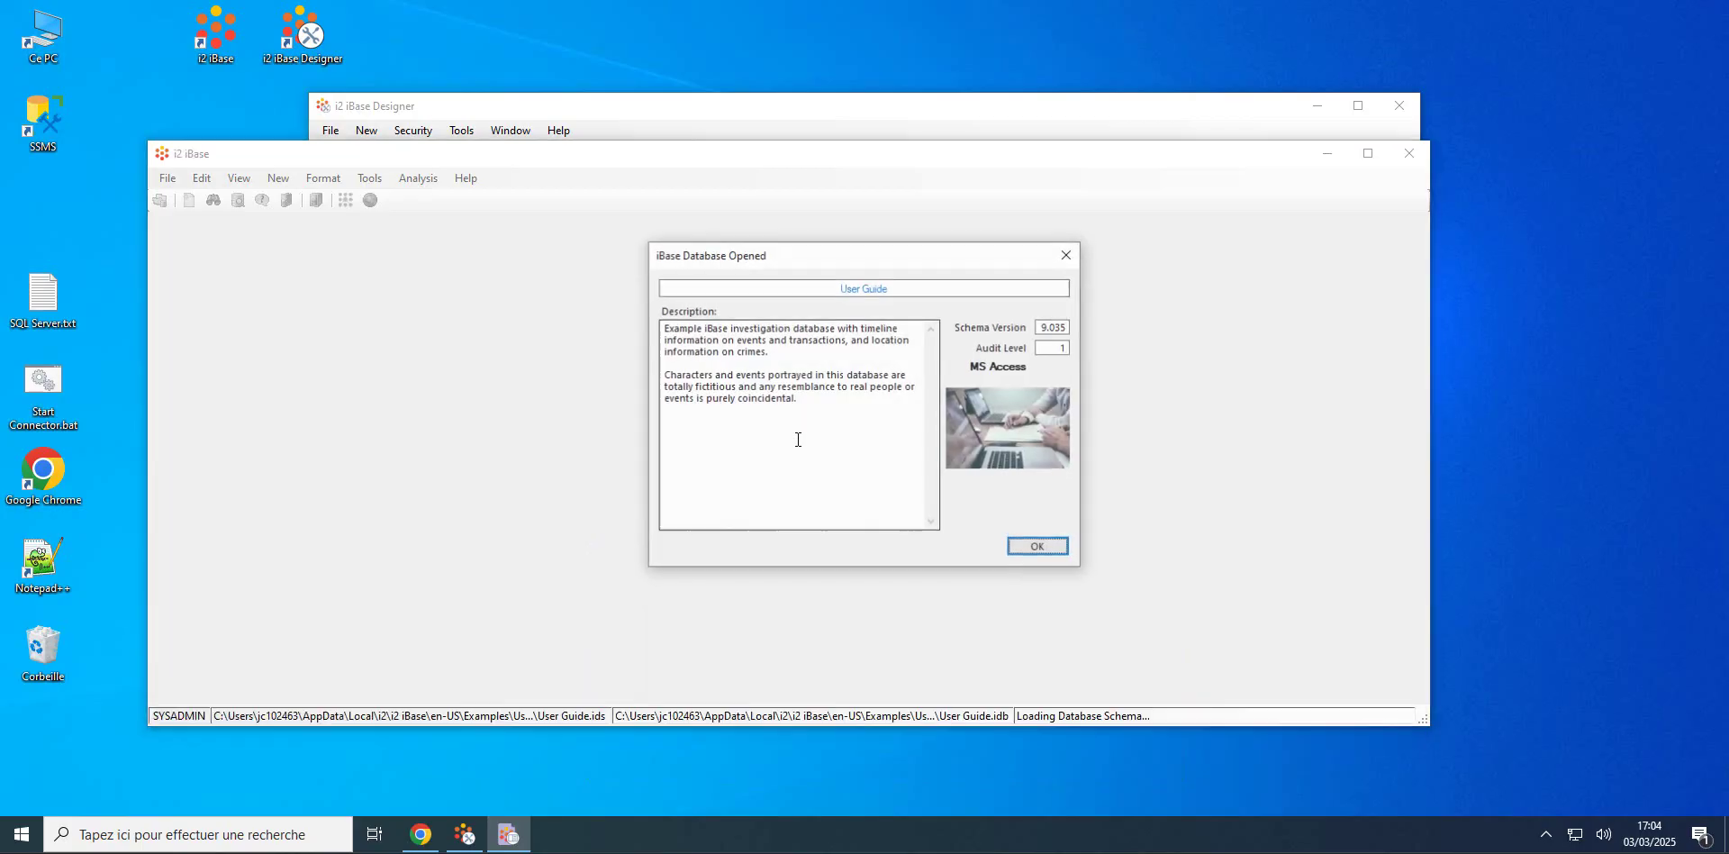
left_click(1039, 547)
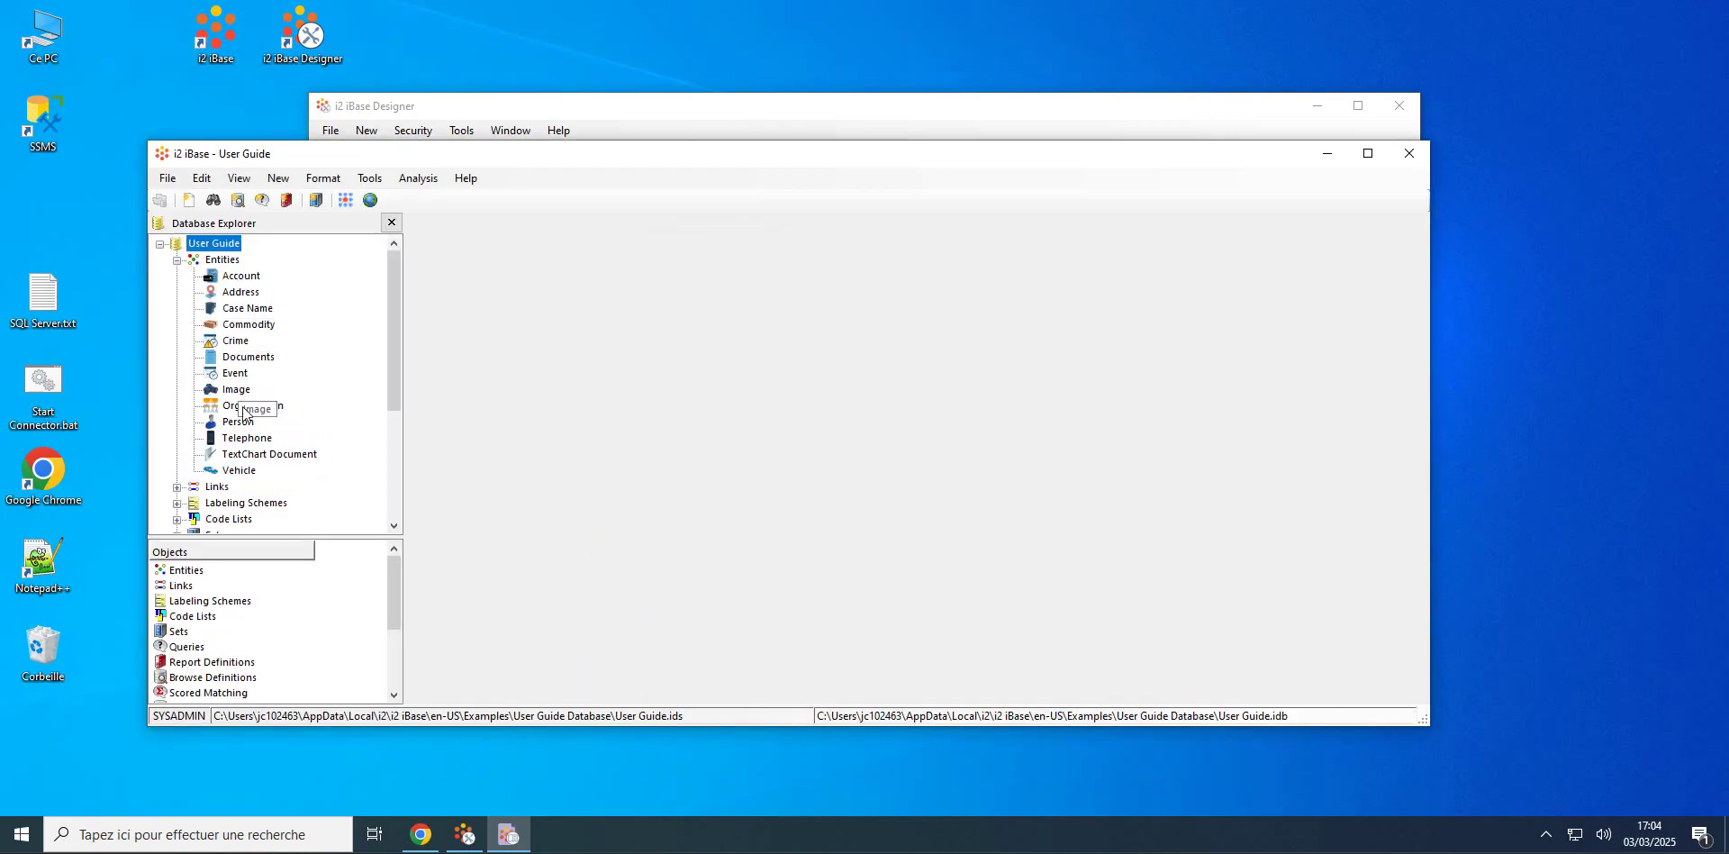
Step: List all Person records, enlarge the window, then close the User Guide database
right_click(242, 422)
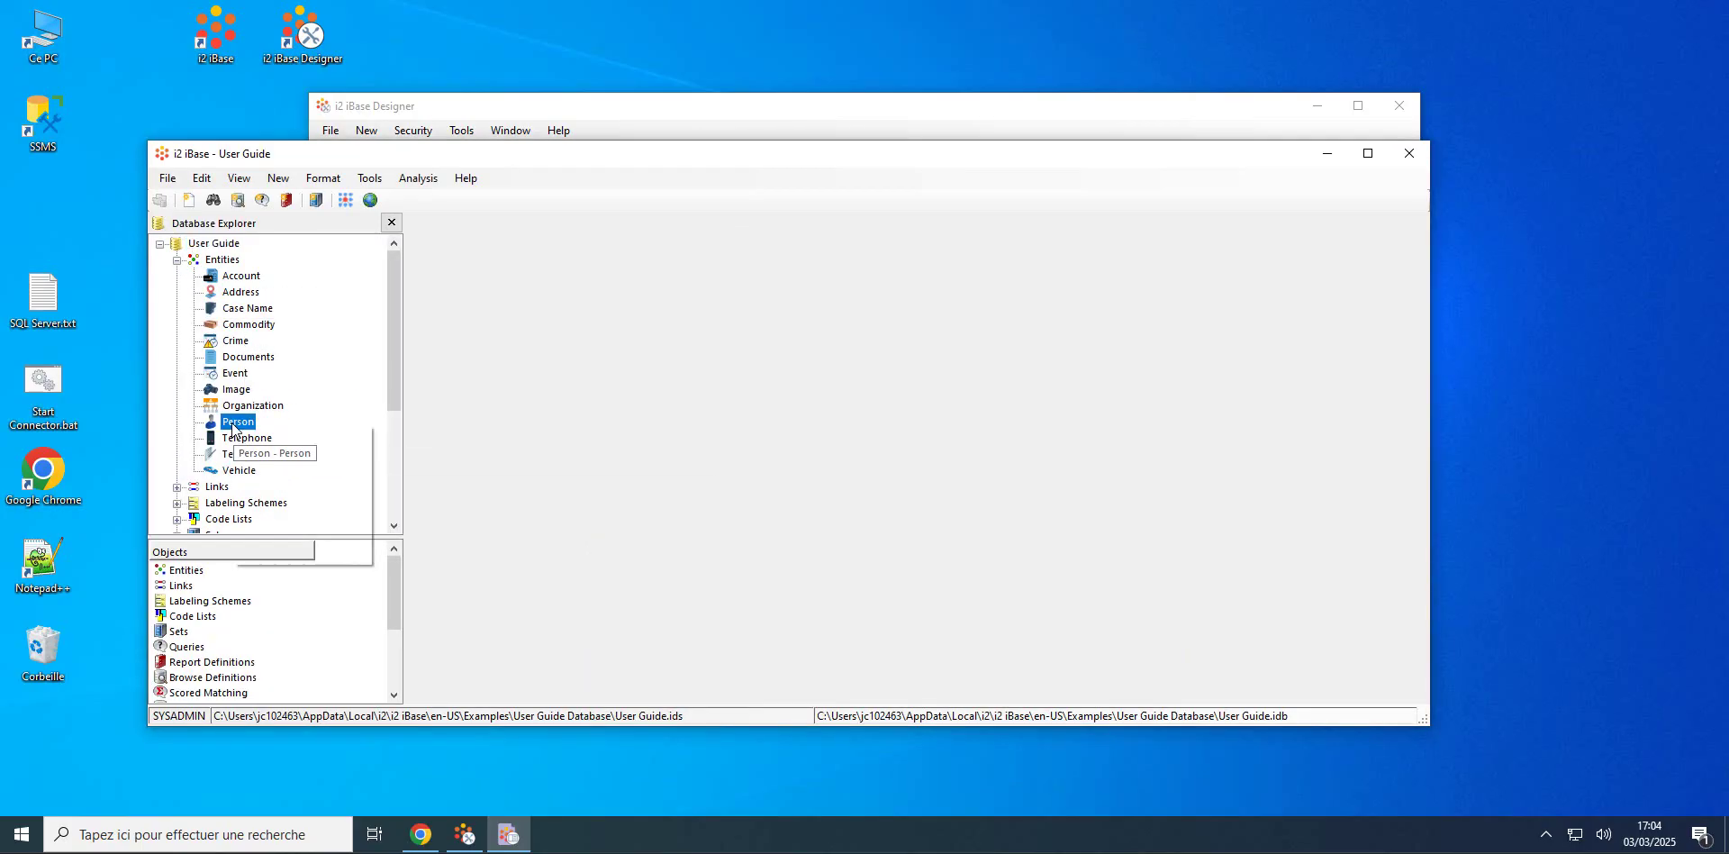
left_click(351, 533)
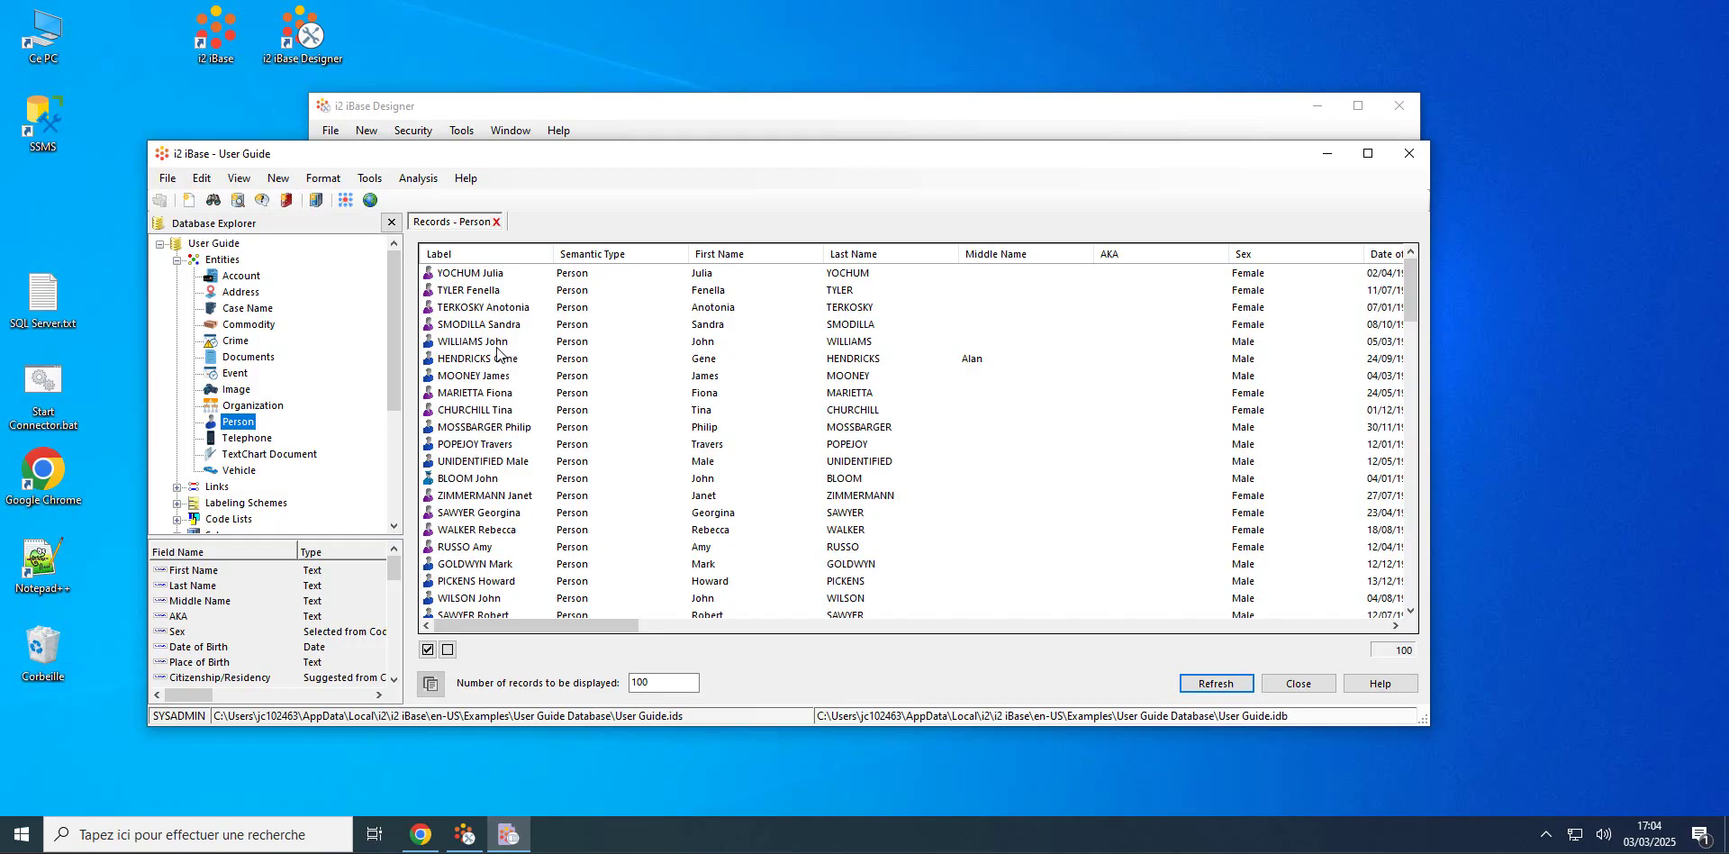
left_click_drag(634, 160, 632, 102)
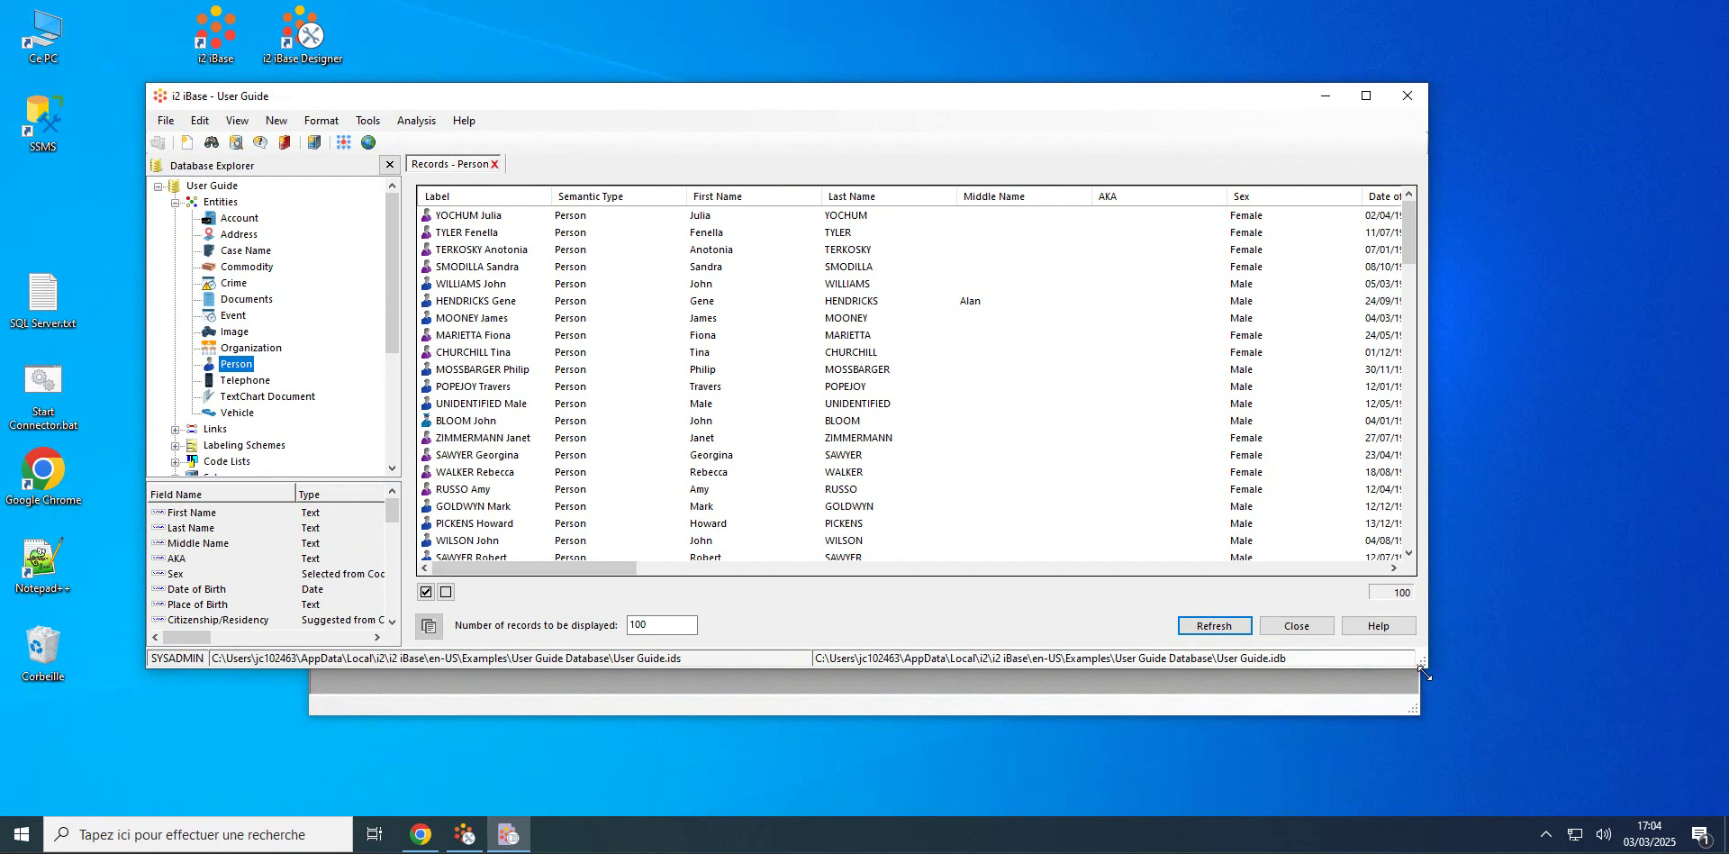
left_click_drag(1423, 671, 1515, 780)
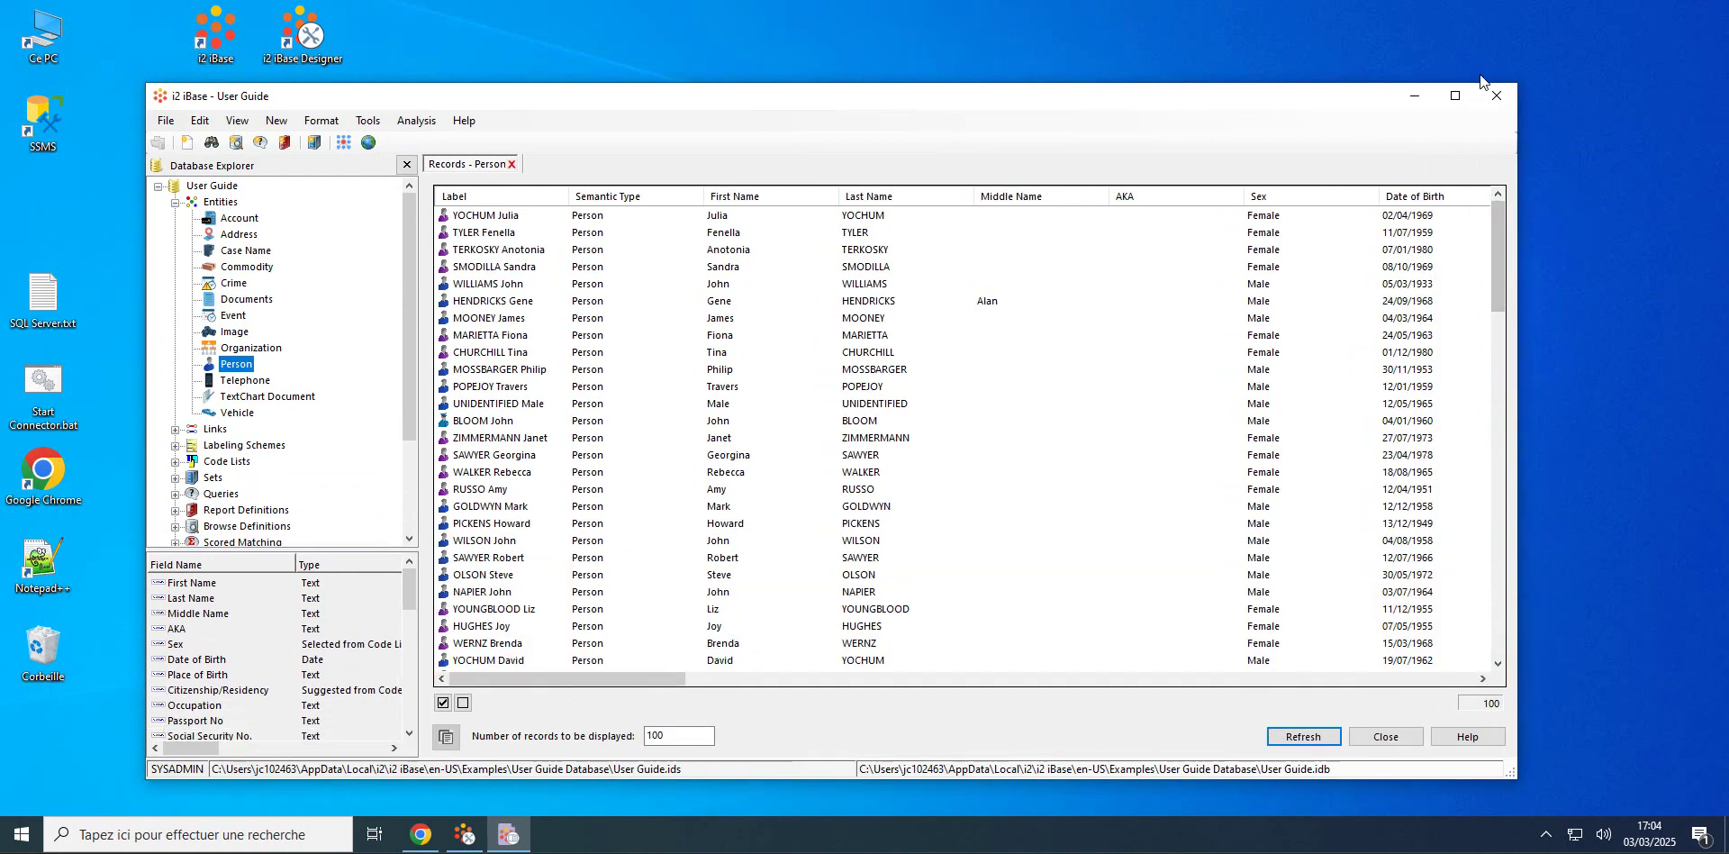
left_click(166, 121)
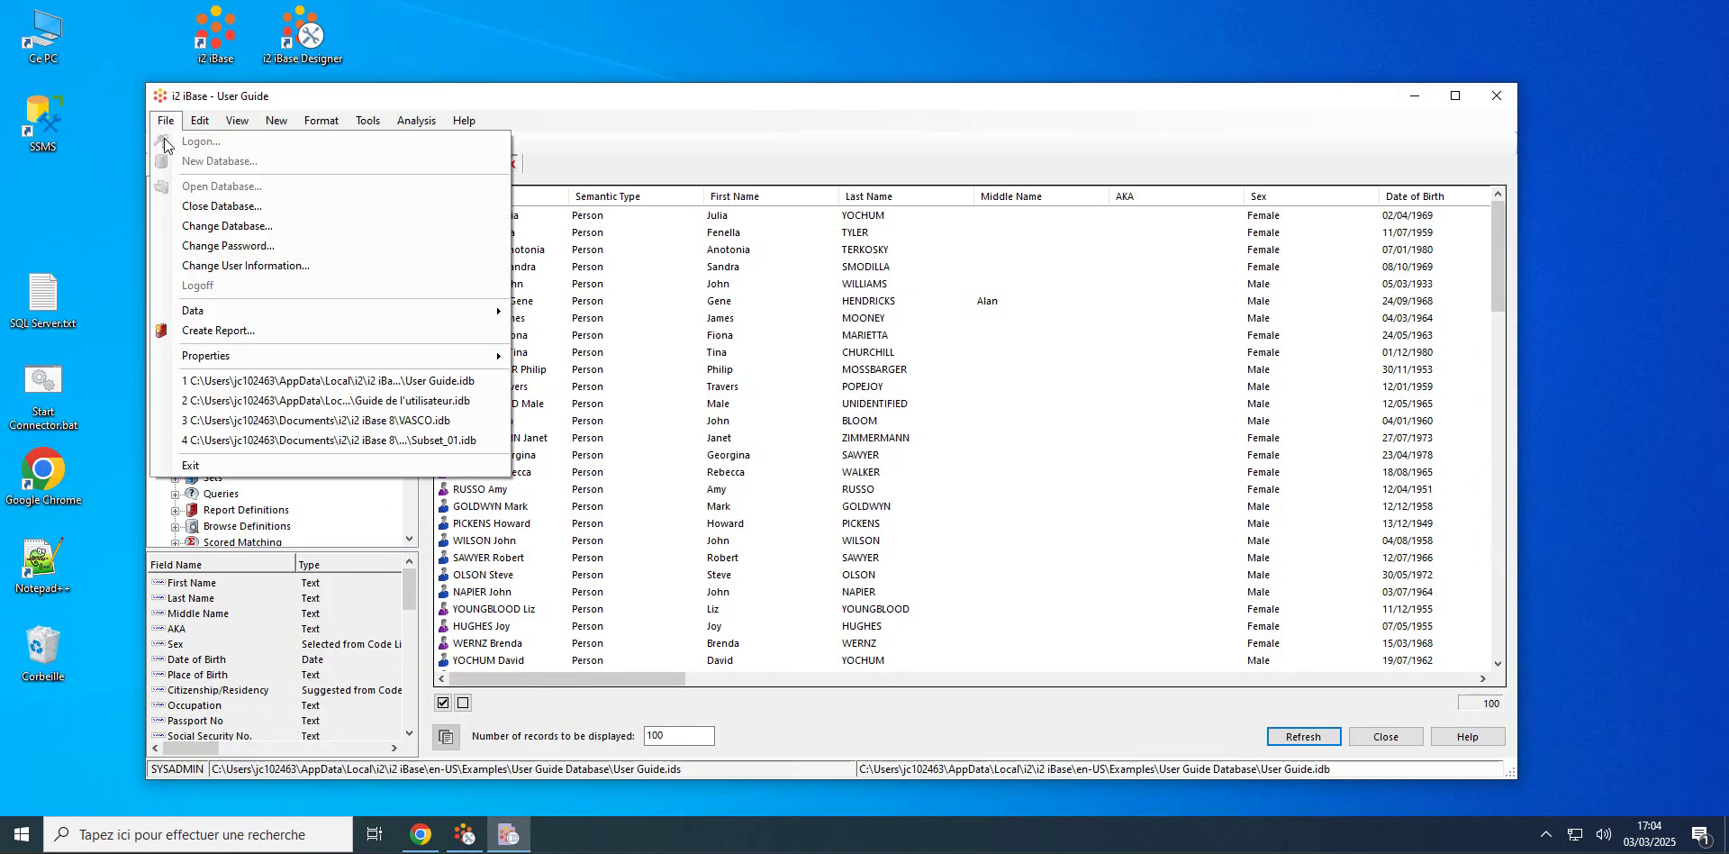
left_click(192, 207)
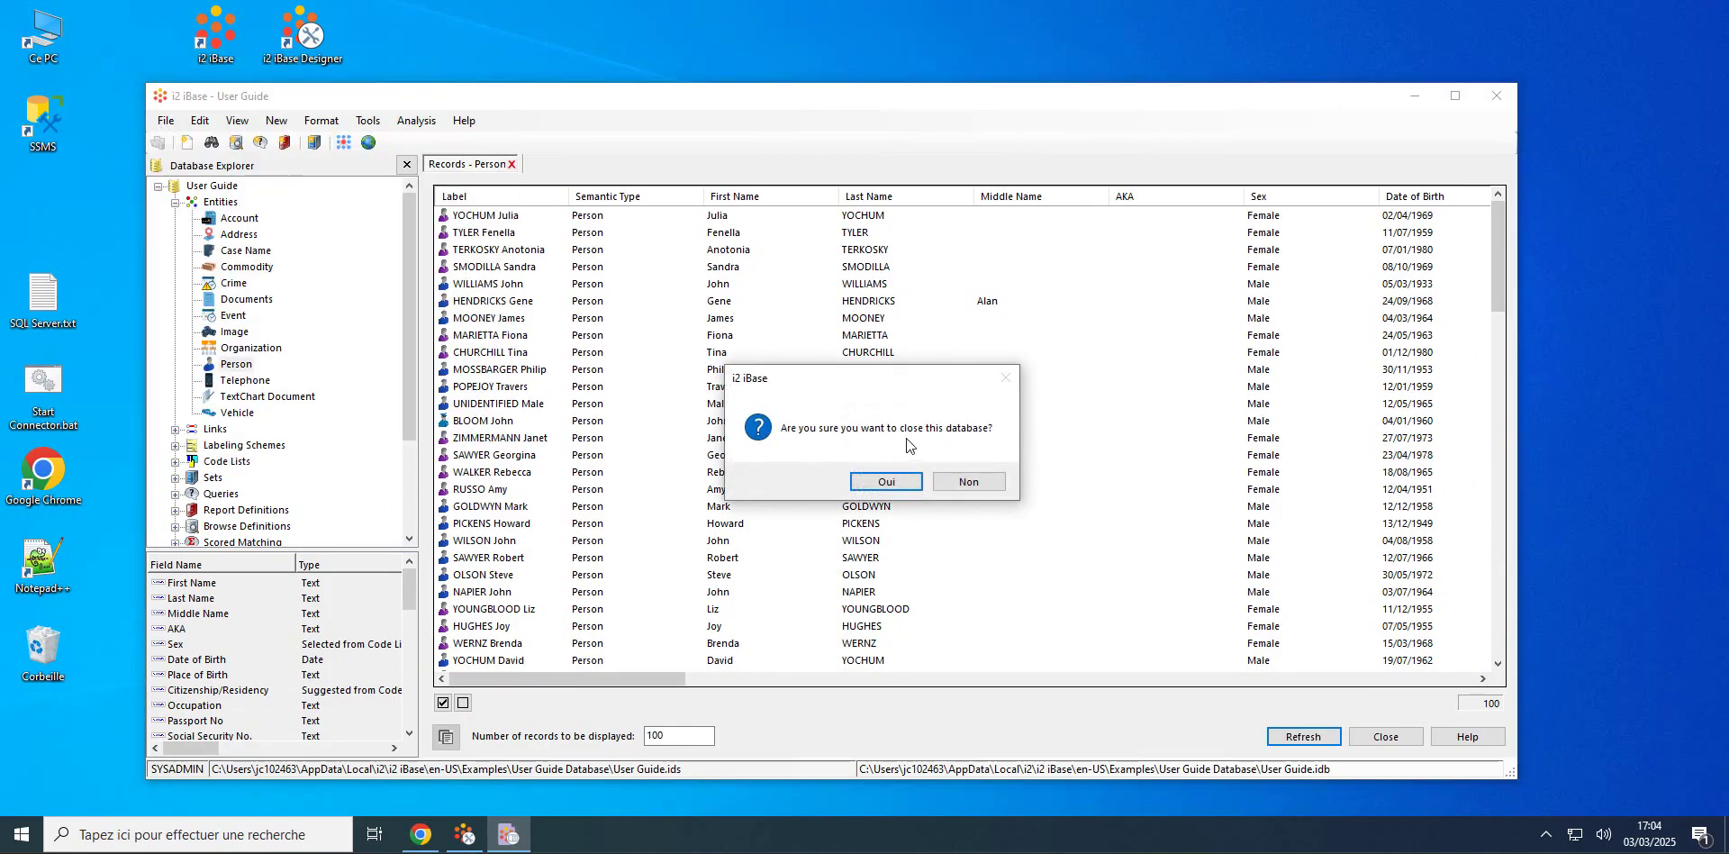
left_click(901, 474)
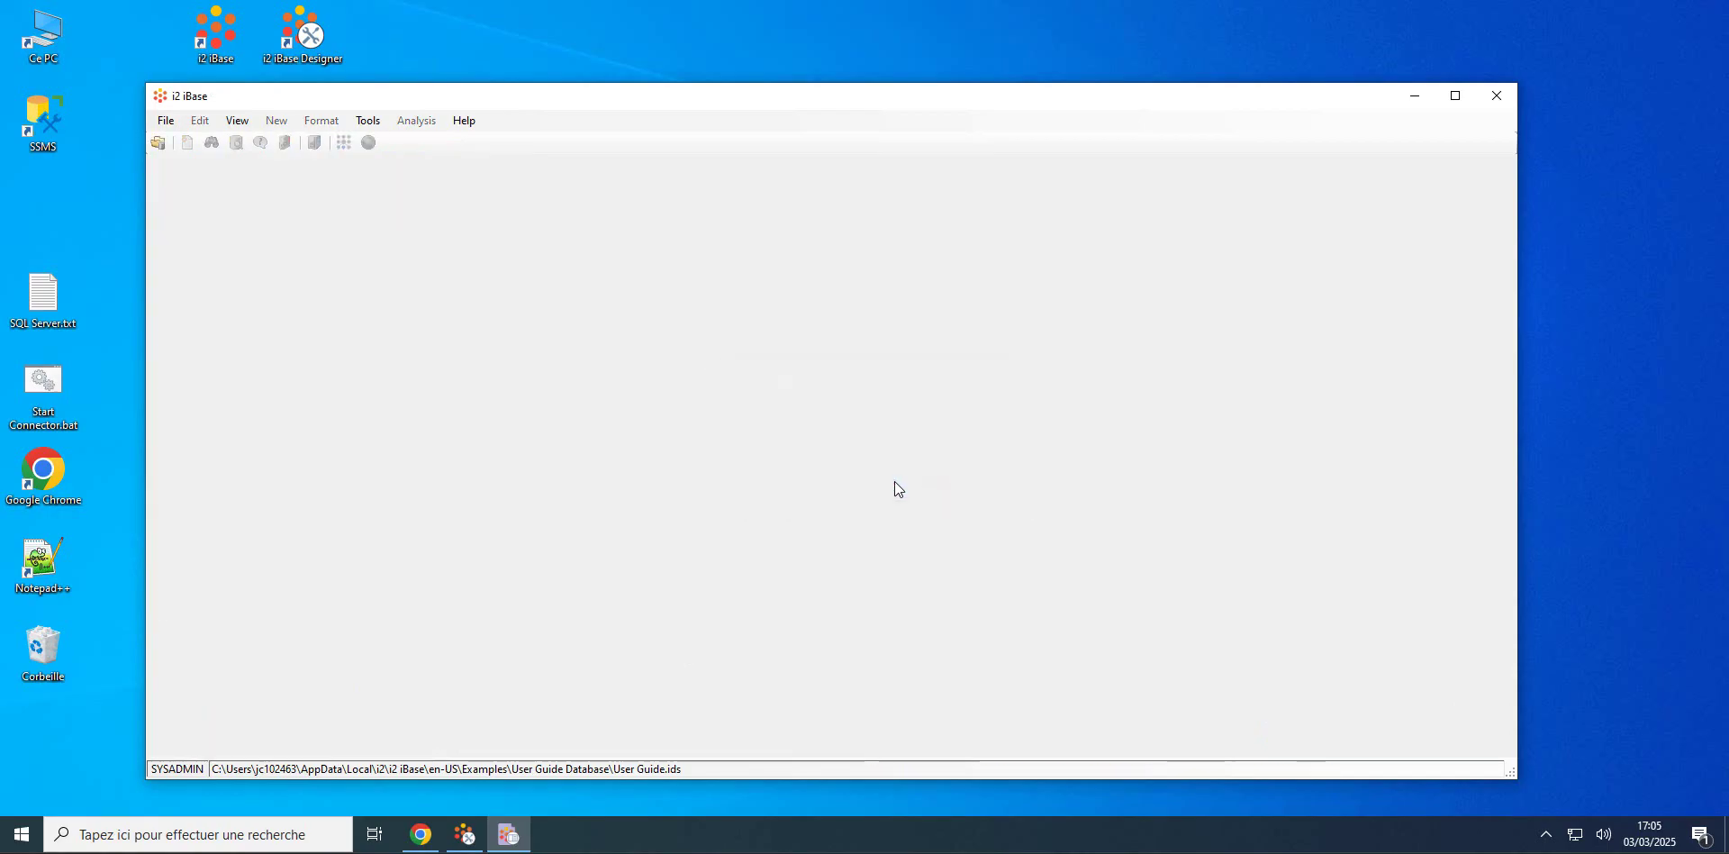
Step: Reopen recent file Guide de l'utilisateur.idb in Designer, log on, and expand Entity Types
left_click(1416, 99)
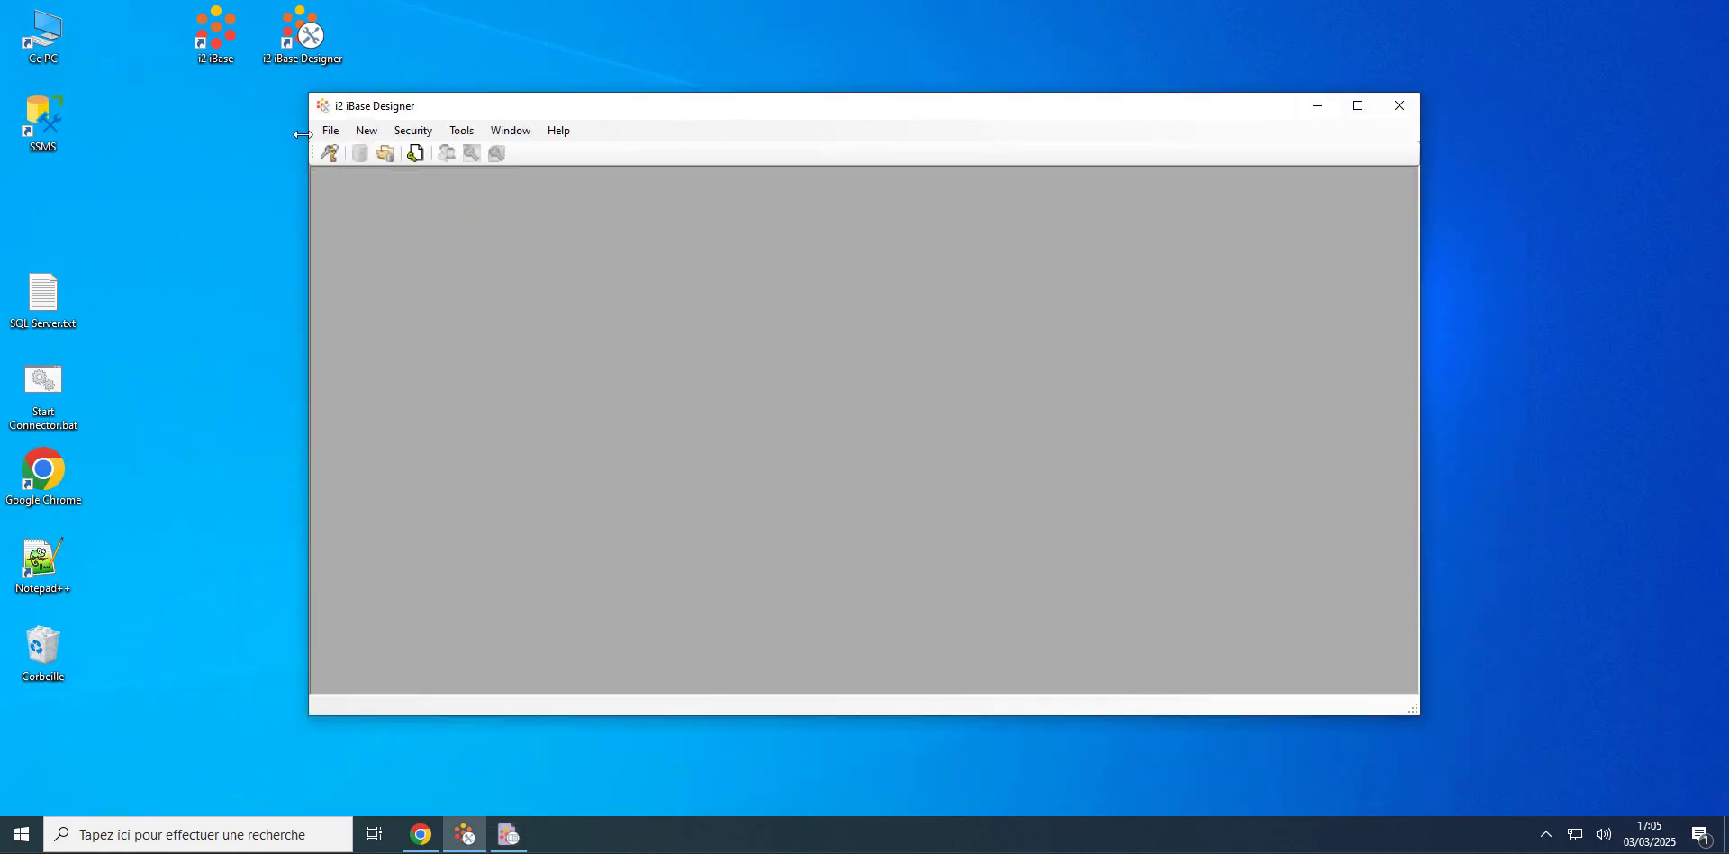
left_click(332, 132)
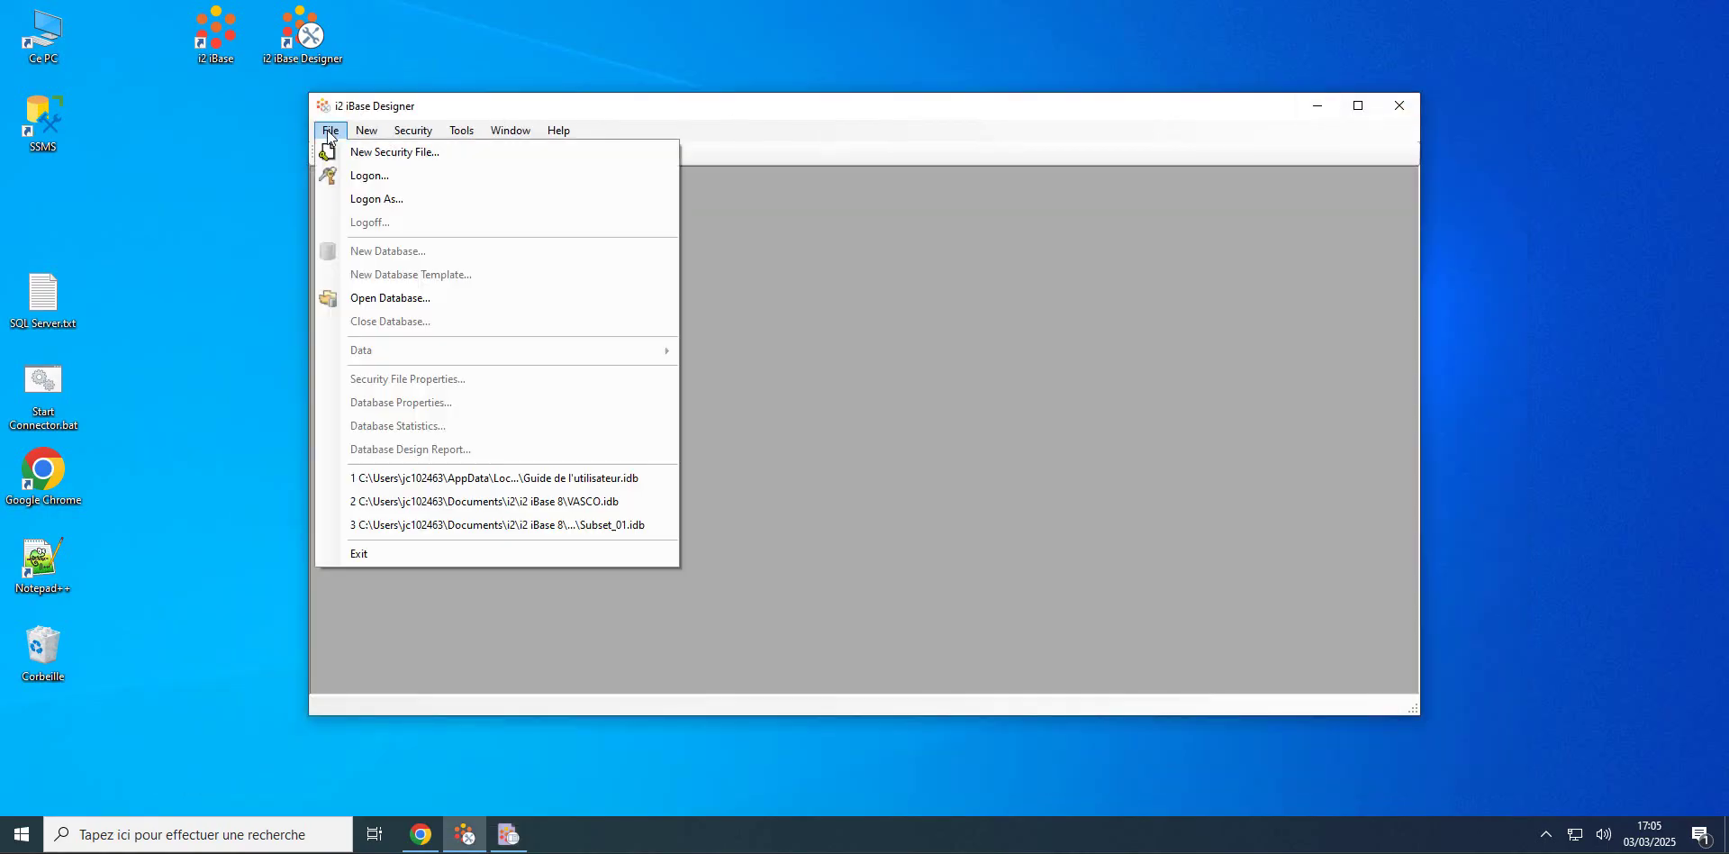
left_click(548, 481)
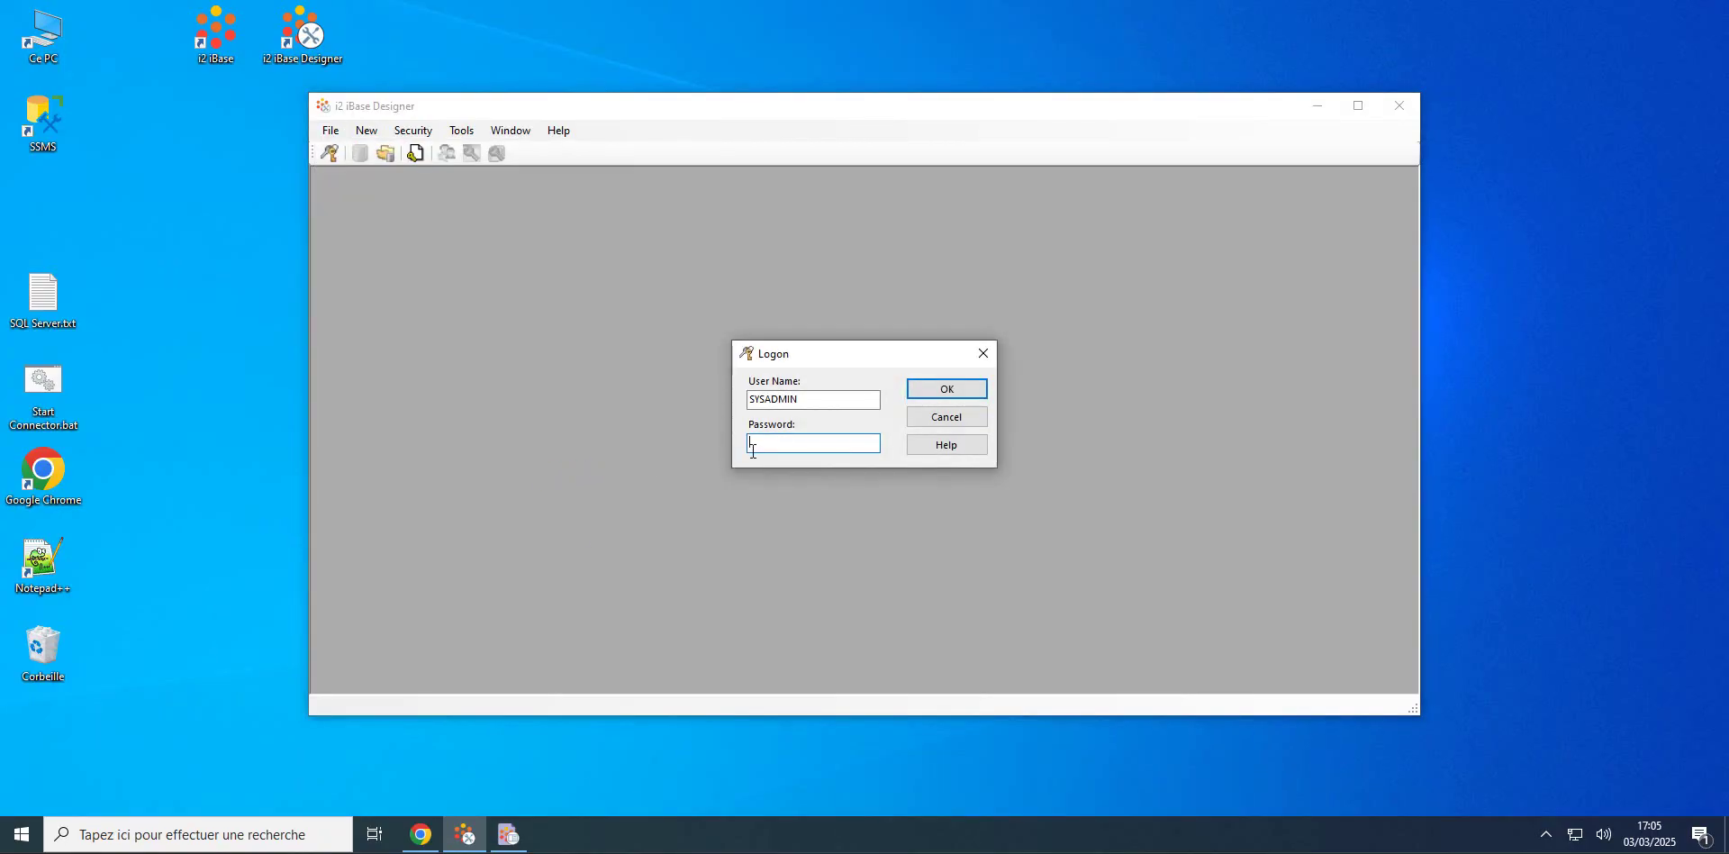
type("SYSADM")
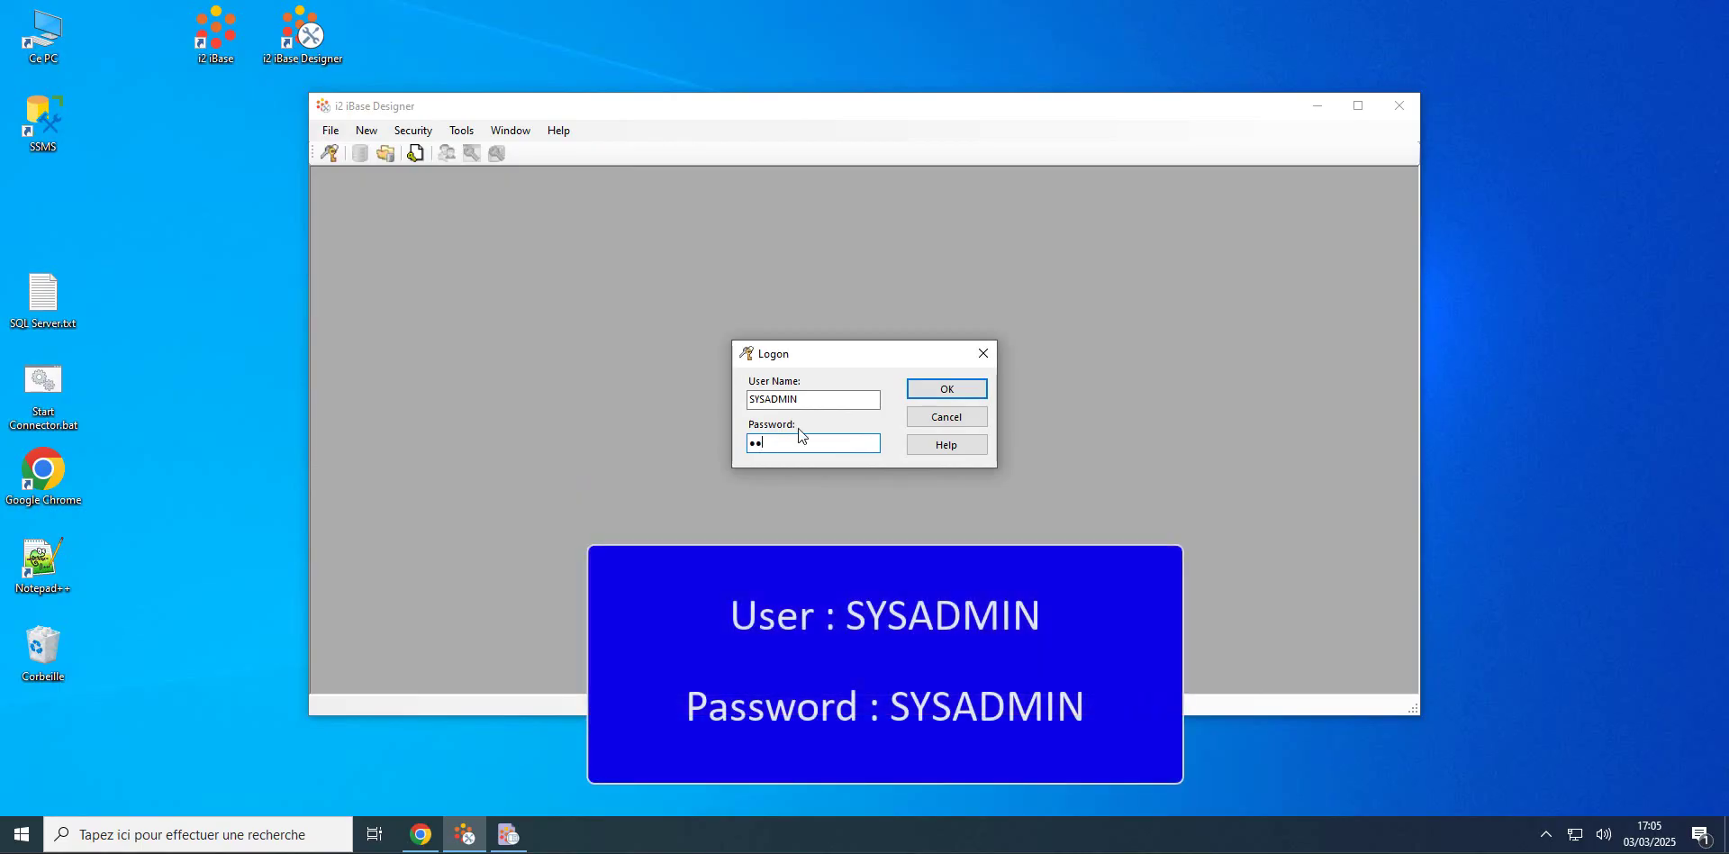
type("IN")
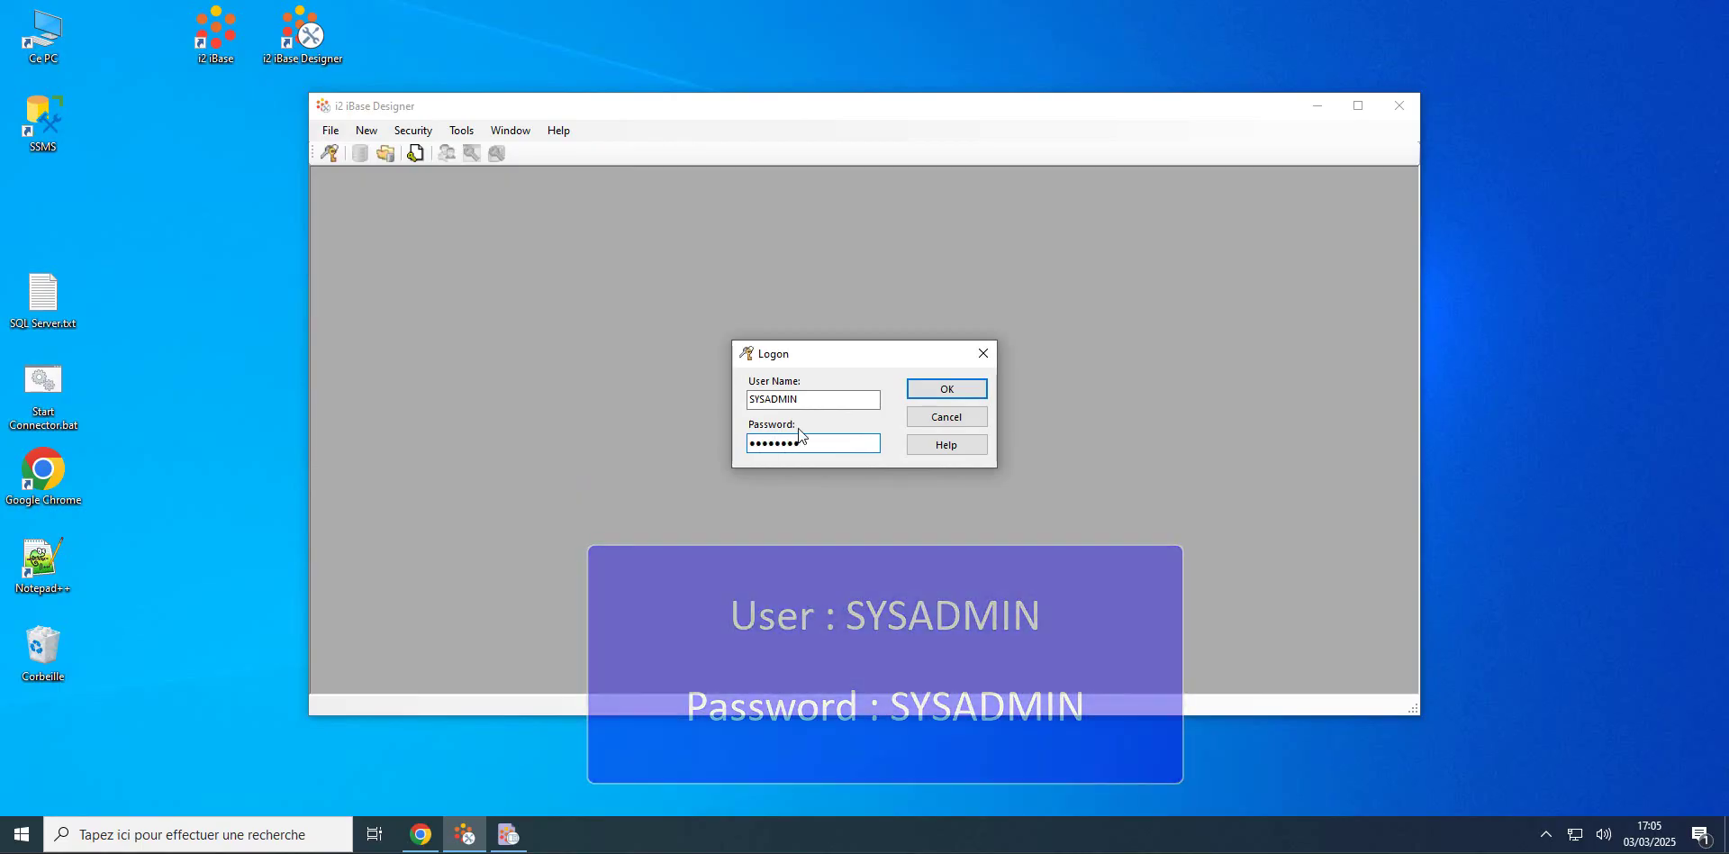
key("Return")
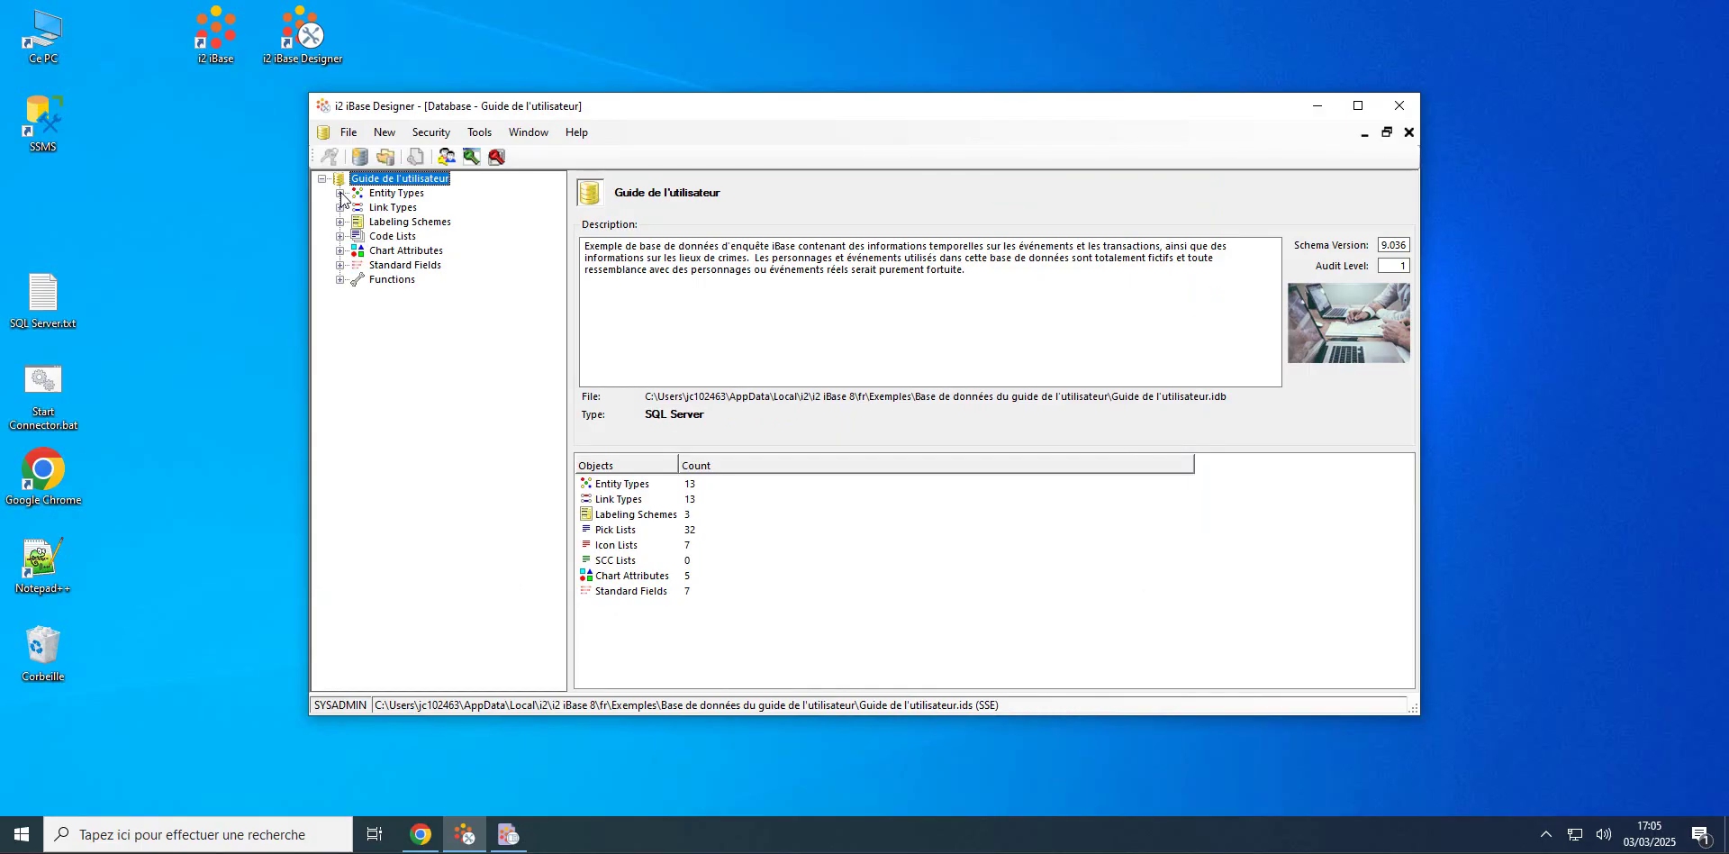
left_click(339, 193)
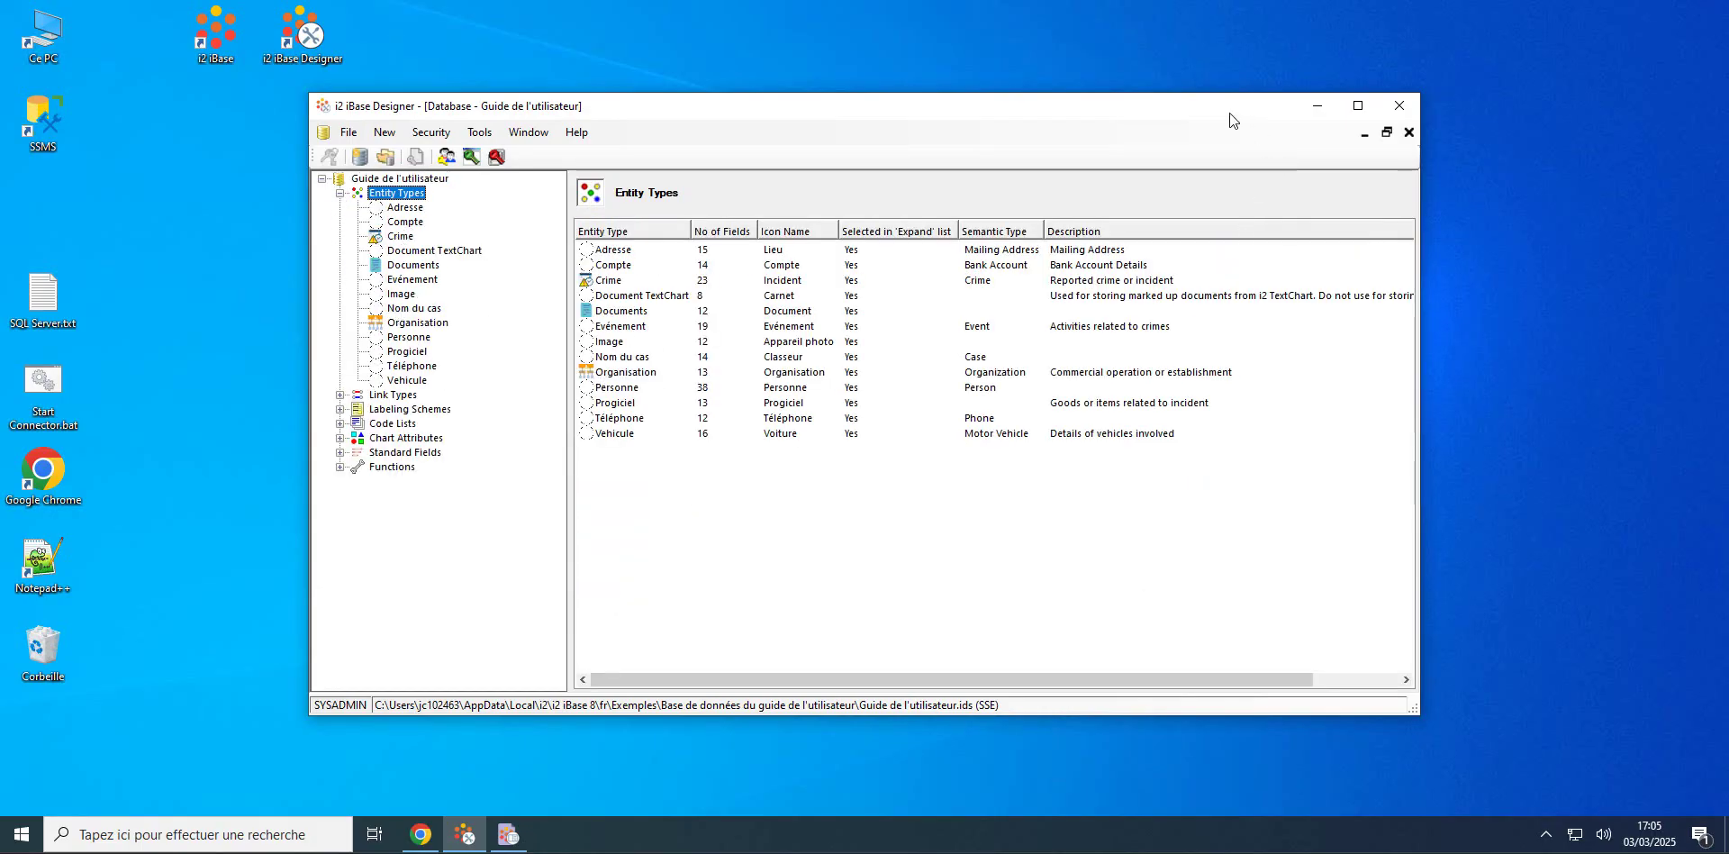
left_click_drag(1230, 112, 1156, 90)
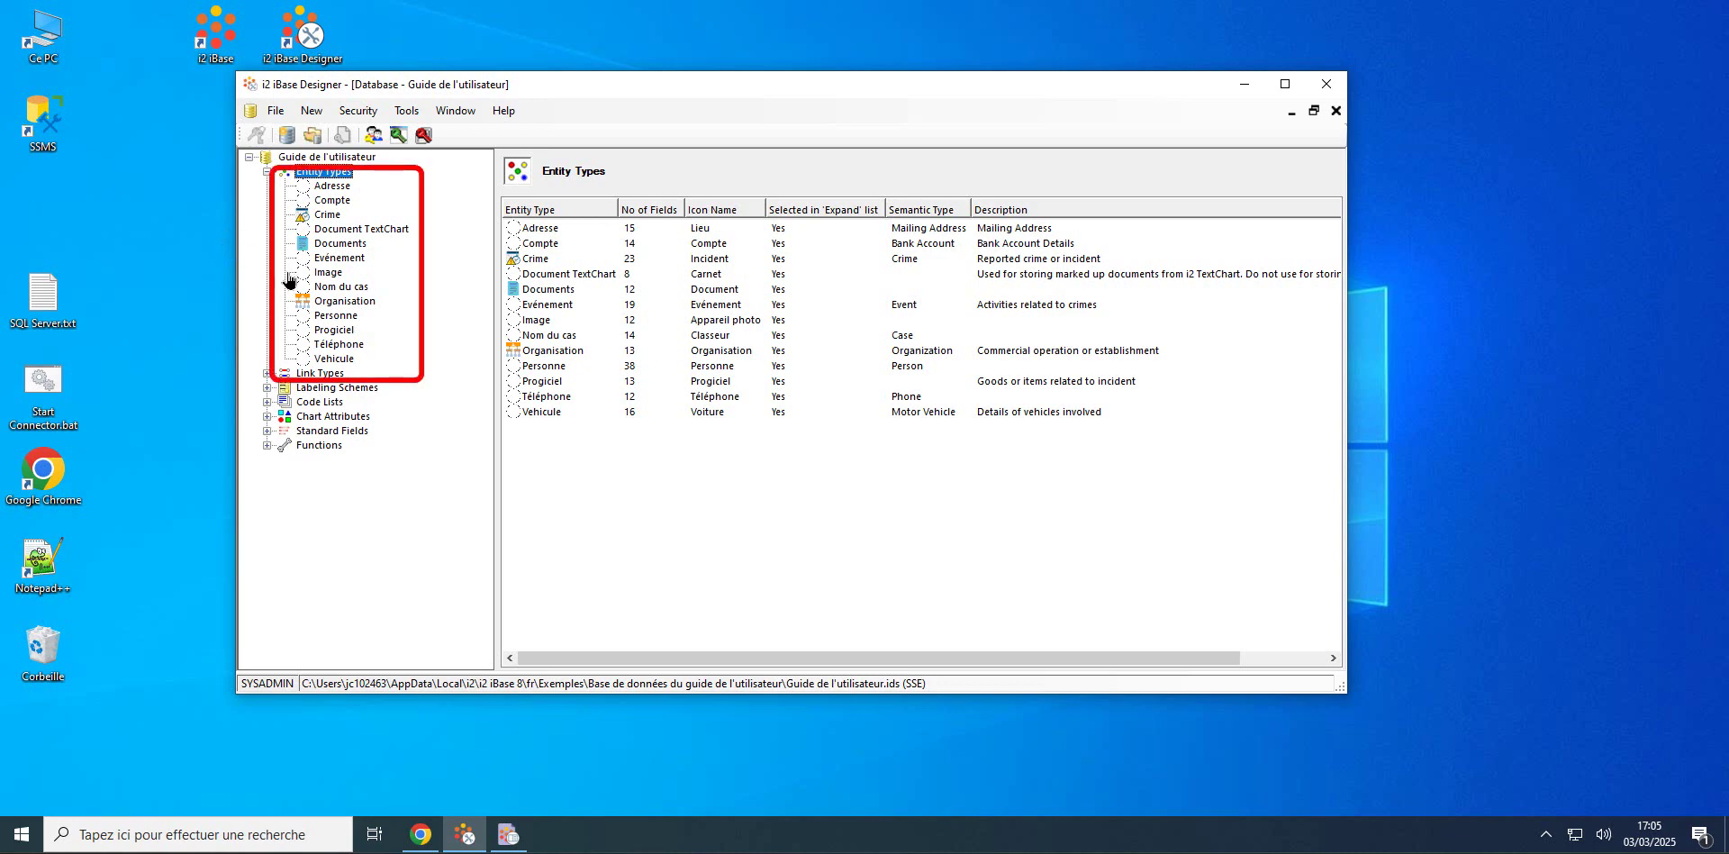